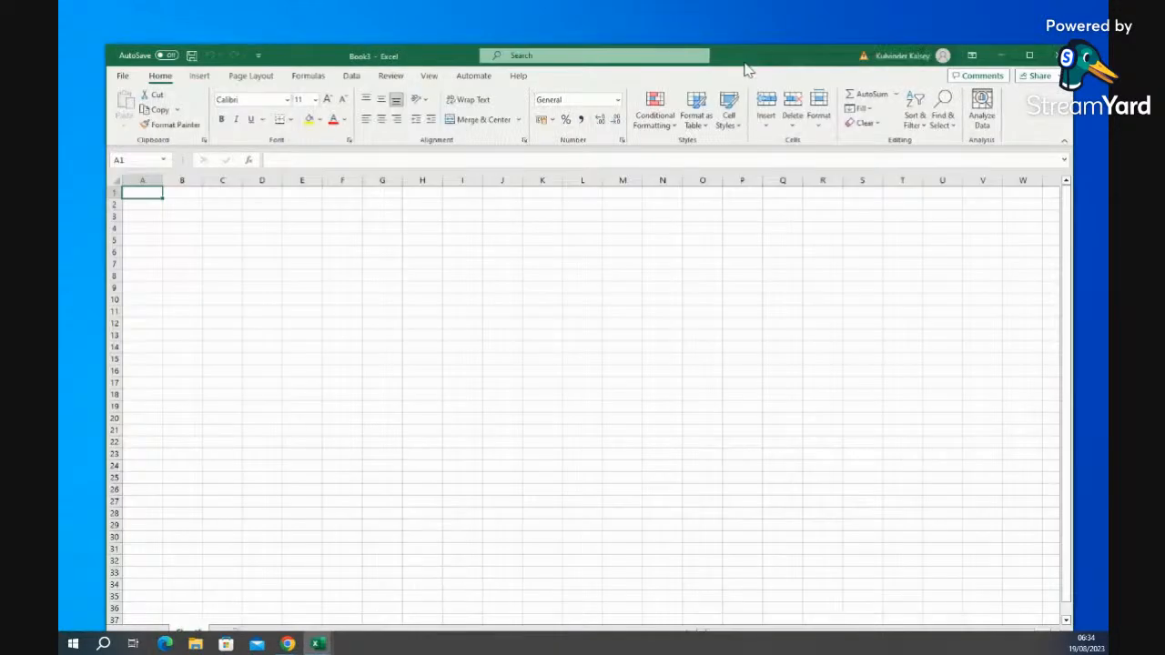
- Move the blank Book3 window up and left until the Sheet1 tab and status bar are fully on screen
drag(754, 61, 727, 34)
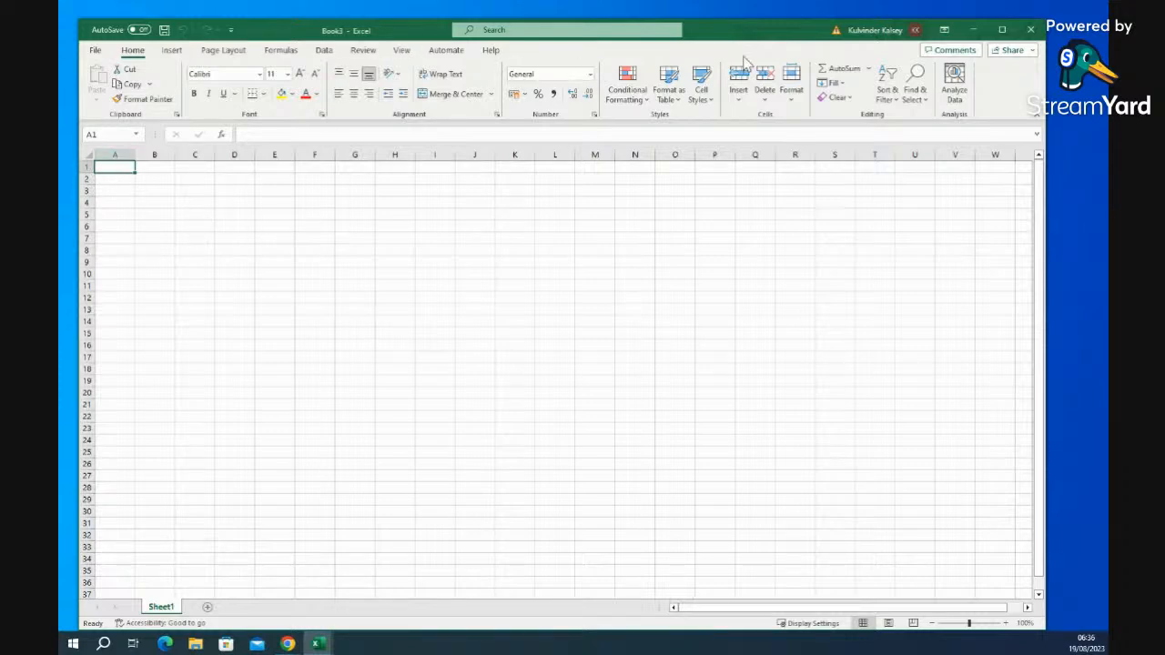
drag(734, 37, 727, 28)
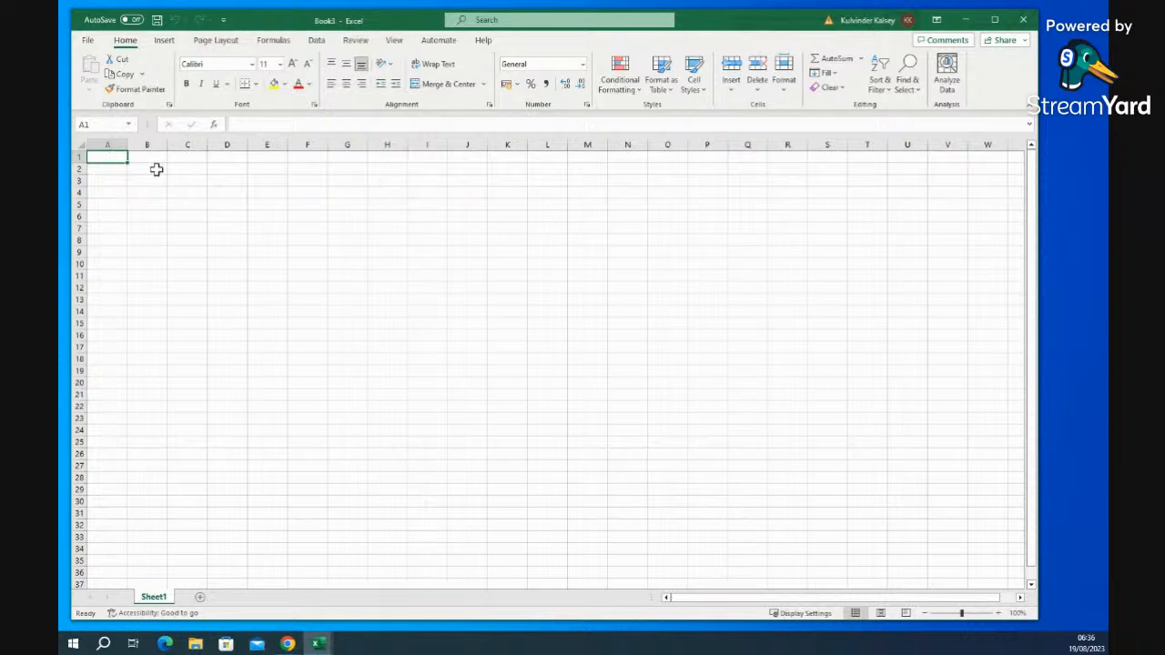
click(156, 167)
click(194, 180)
click(236, 191)
click(190, 191)
click(184, 181)
click(184, 169)
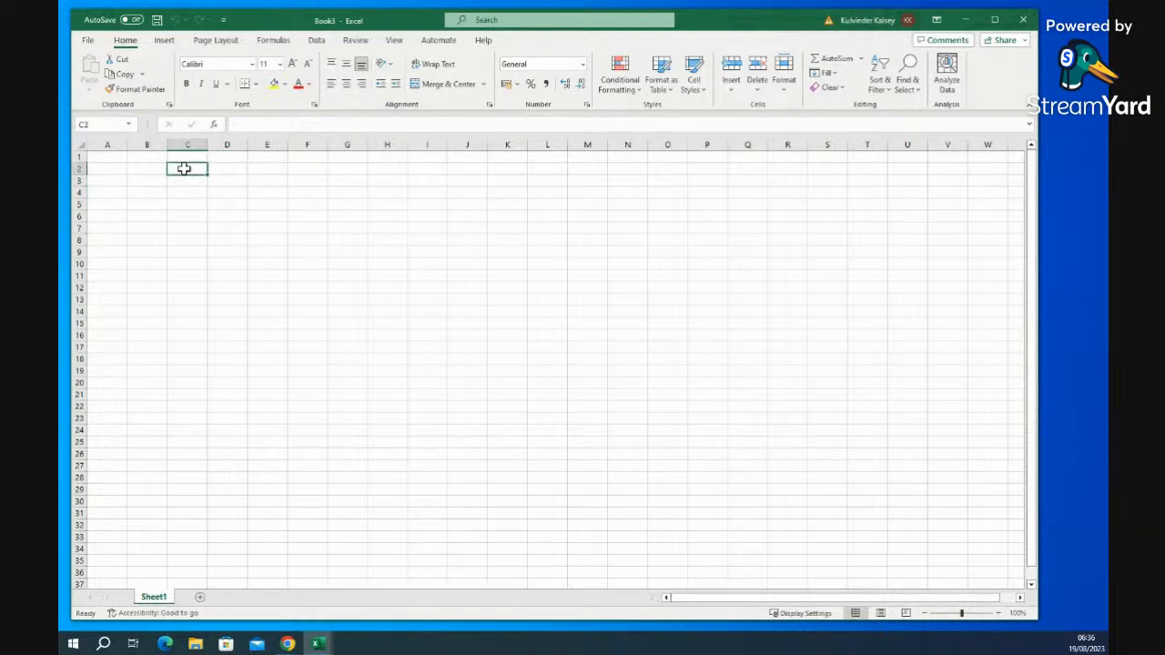
click(181, 193)
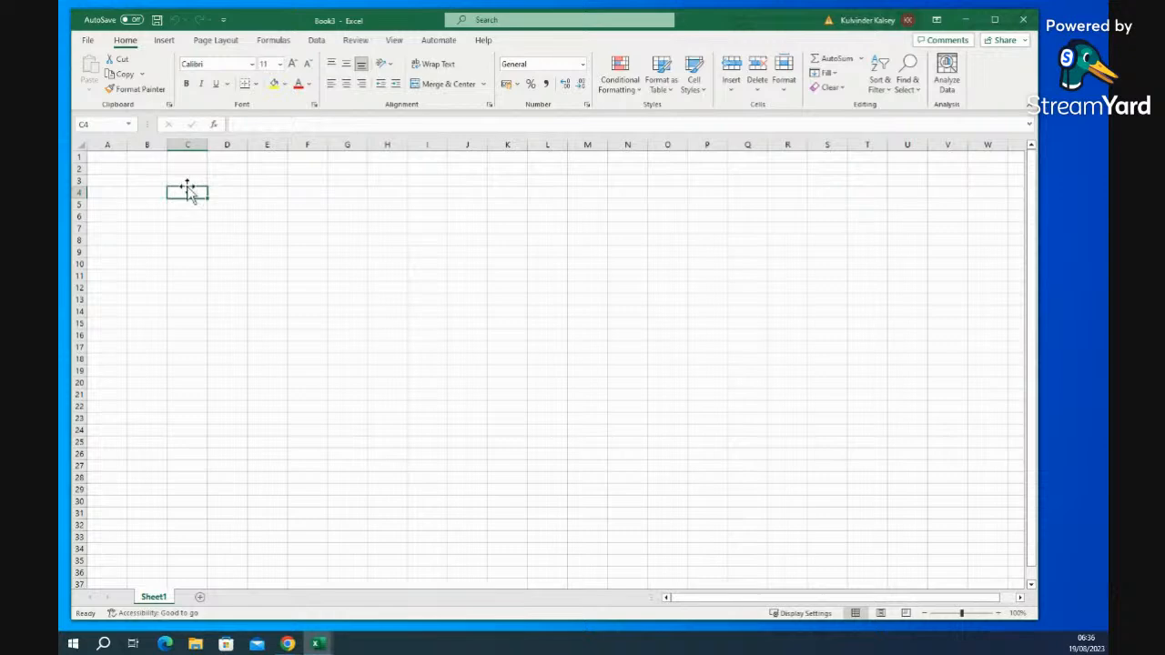
click(71, 157)
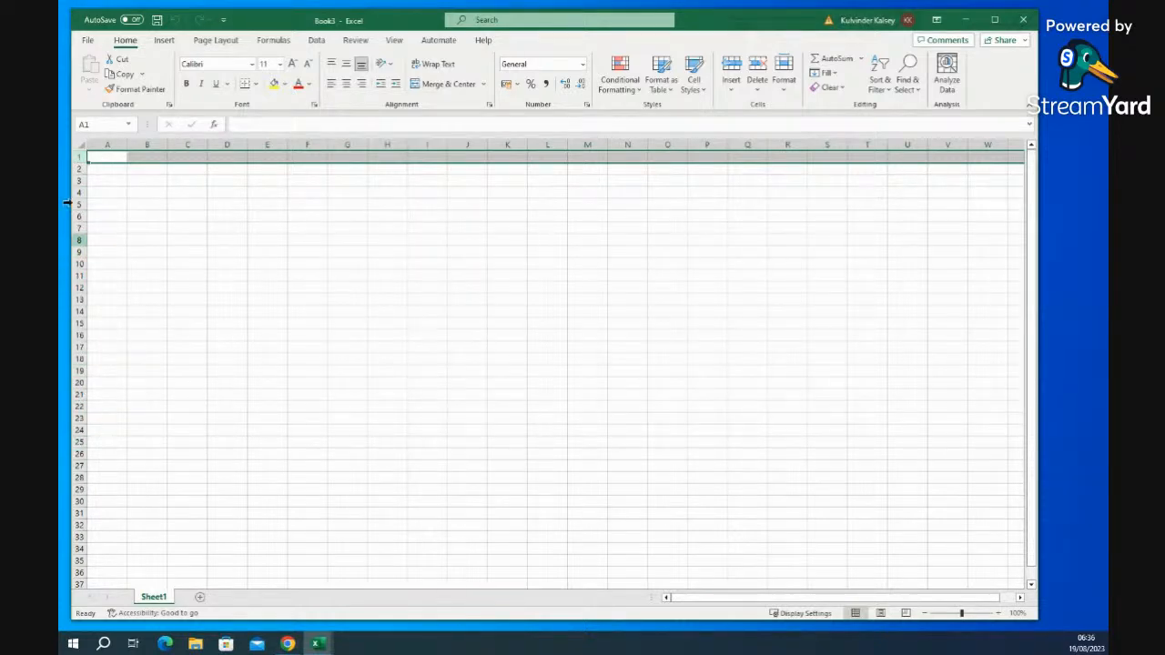
click(108, 143)
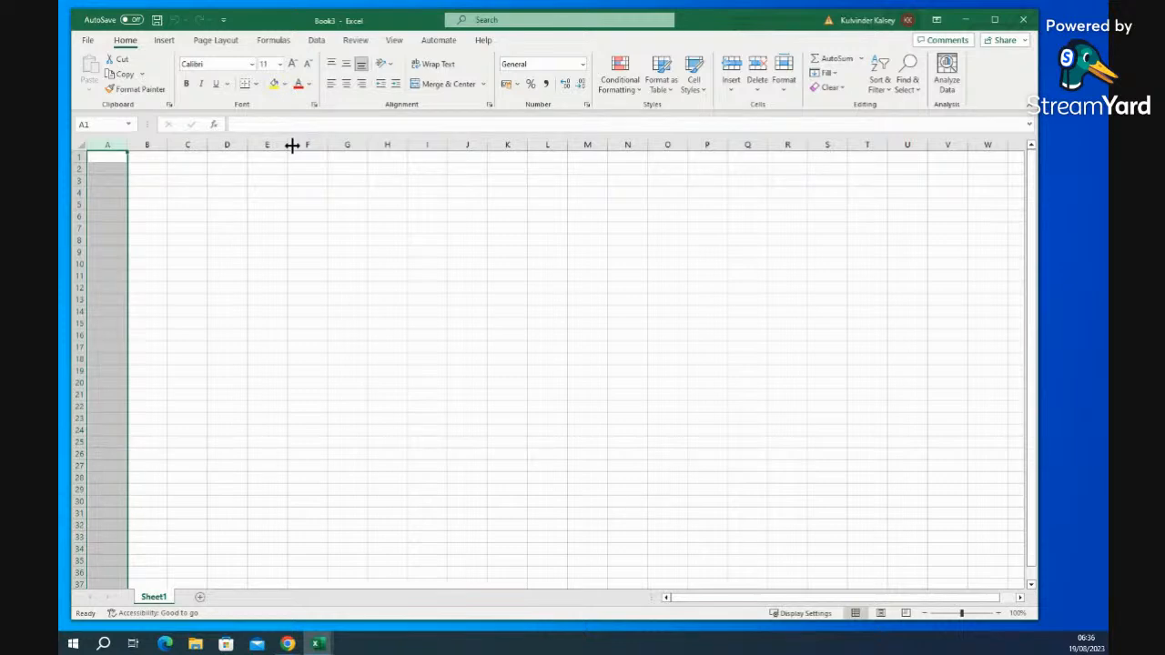
click(333, 230)
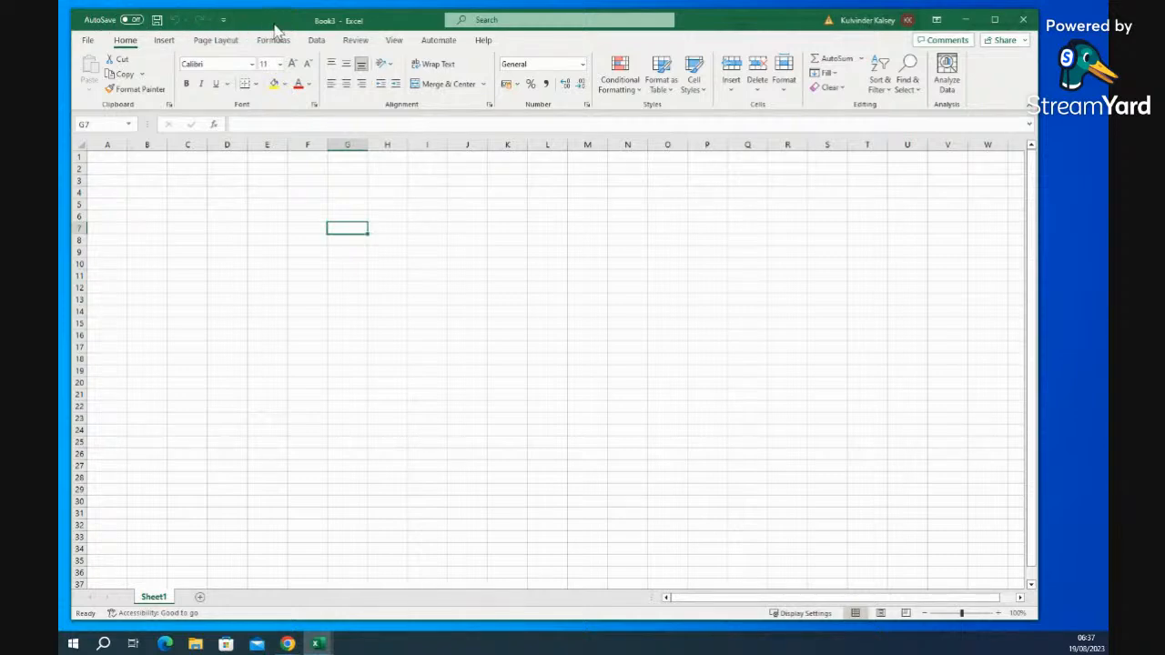
- Add the Copy command to the Quick Access Toolbar through More Commands
click(224, 22)
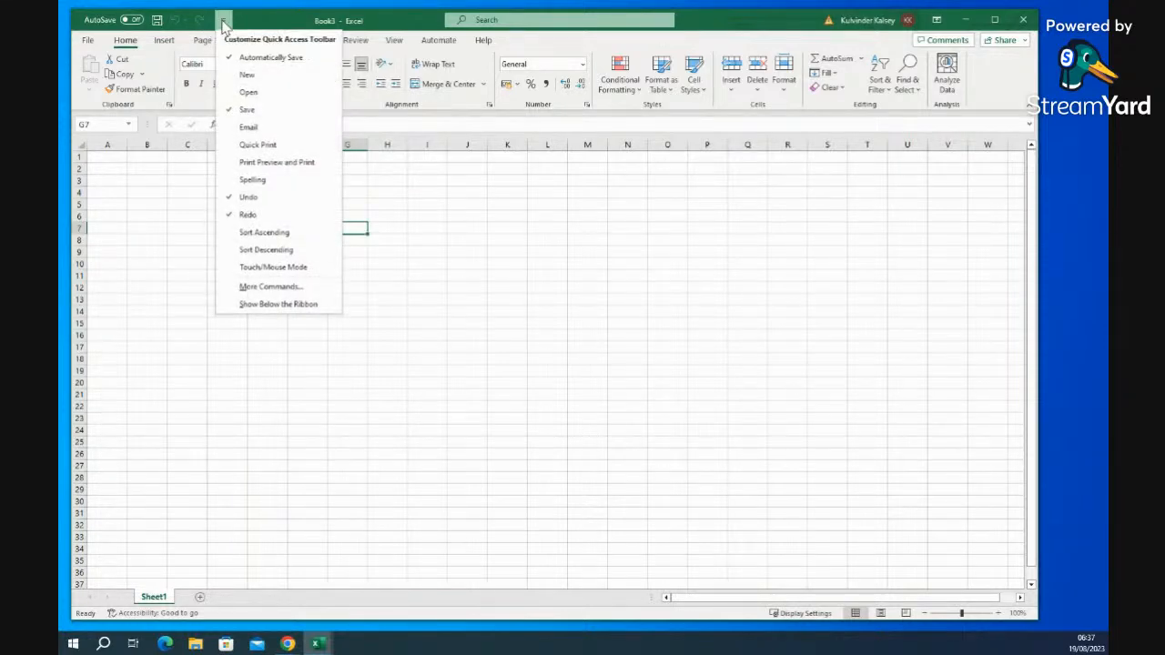
click(271, 287)
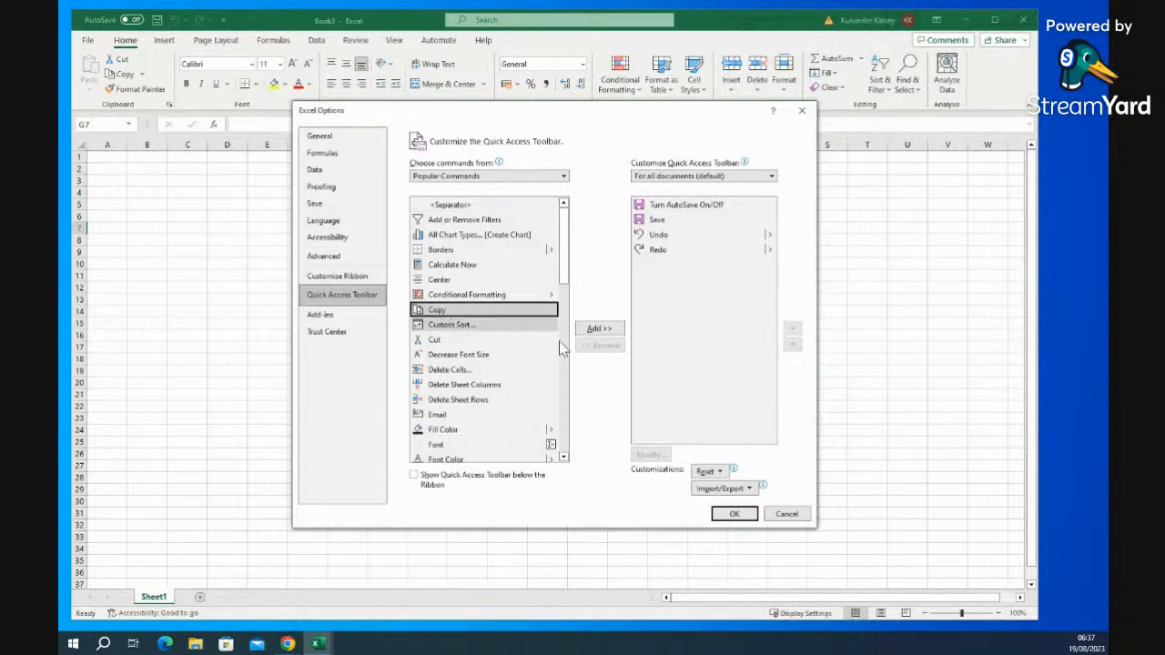
click(599, 329)
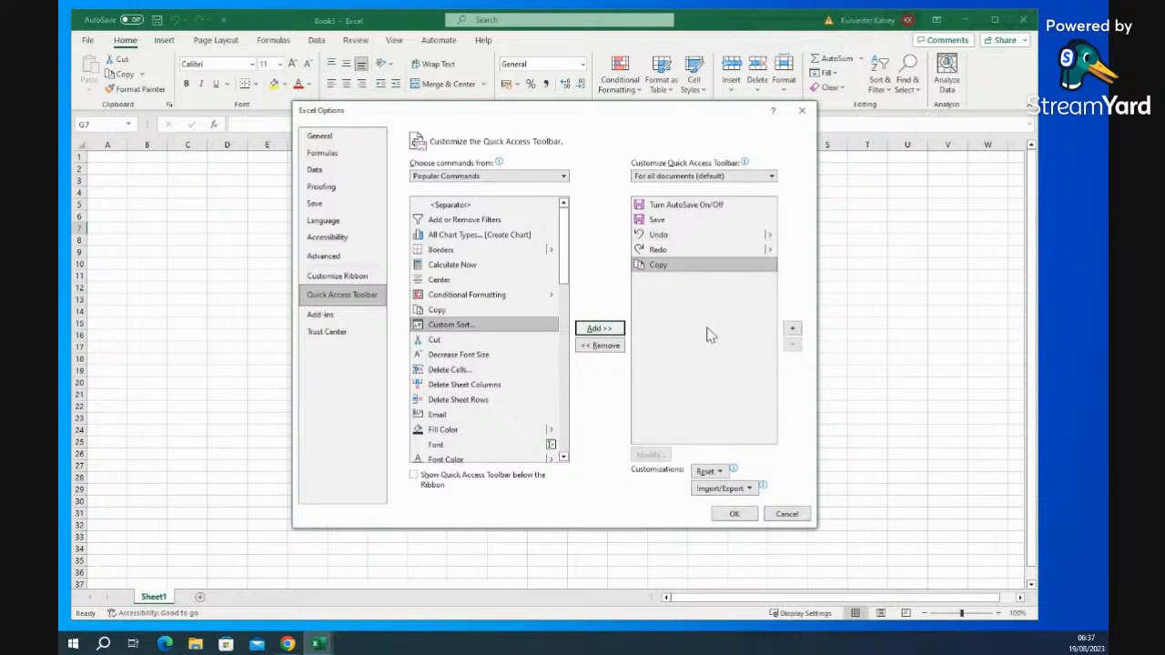
click(735, 515)
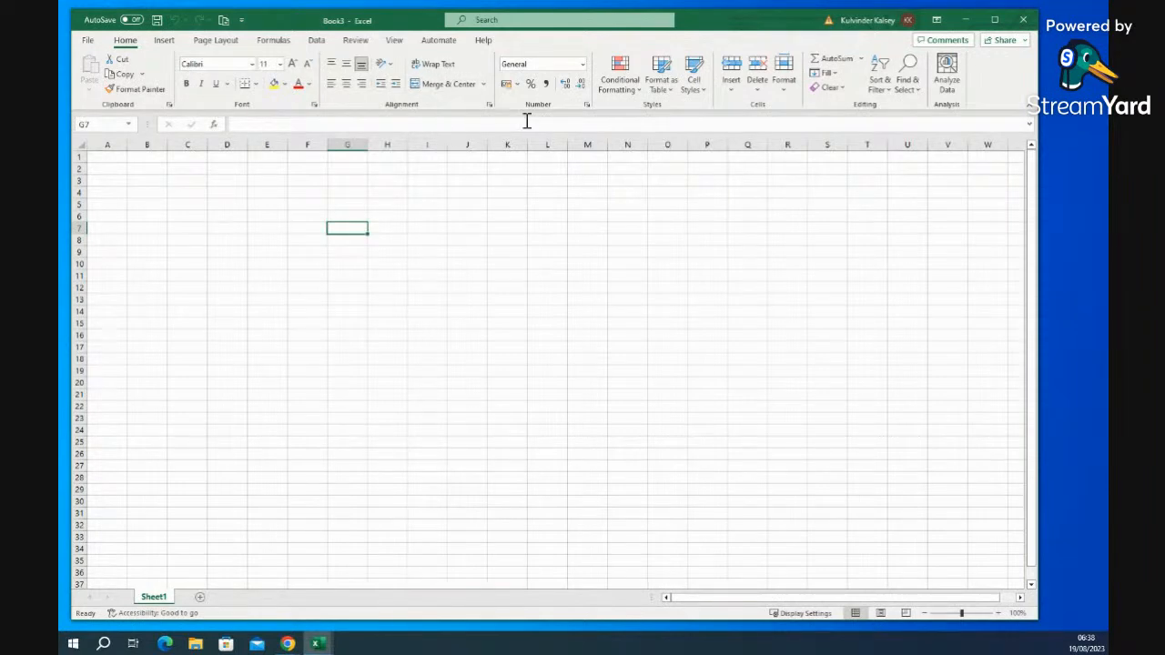
click(164, 41)
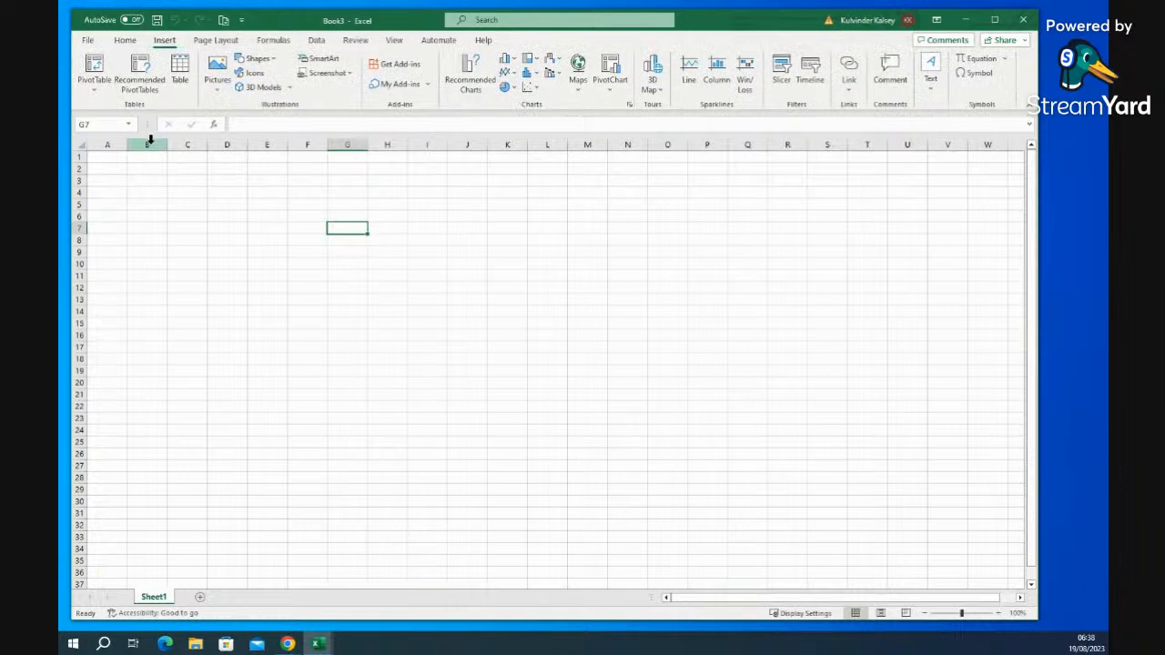
click(129, 92)
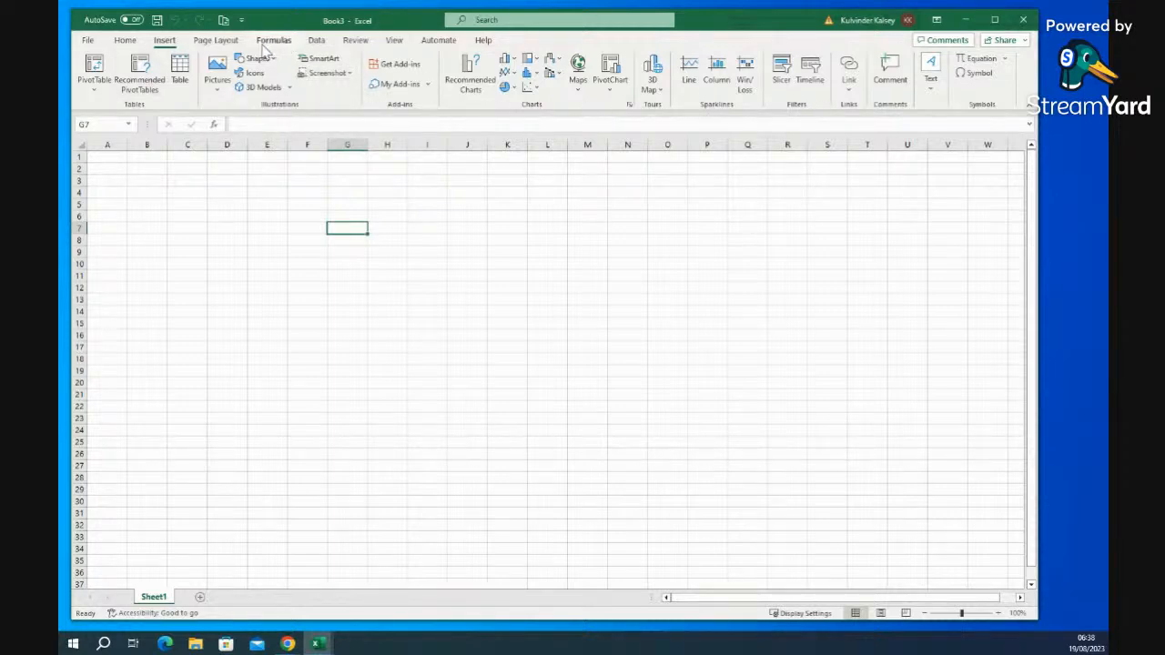
click(223, 42)
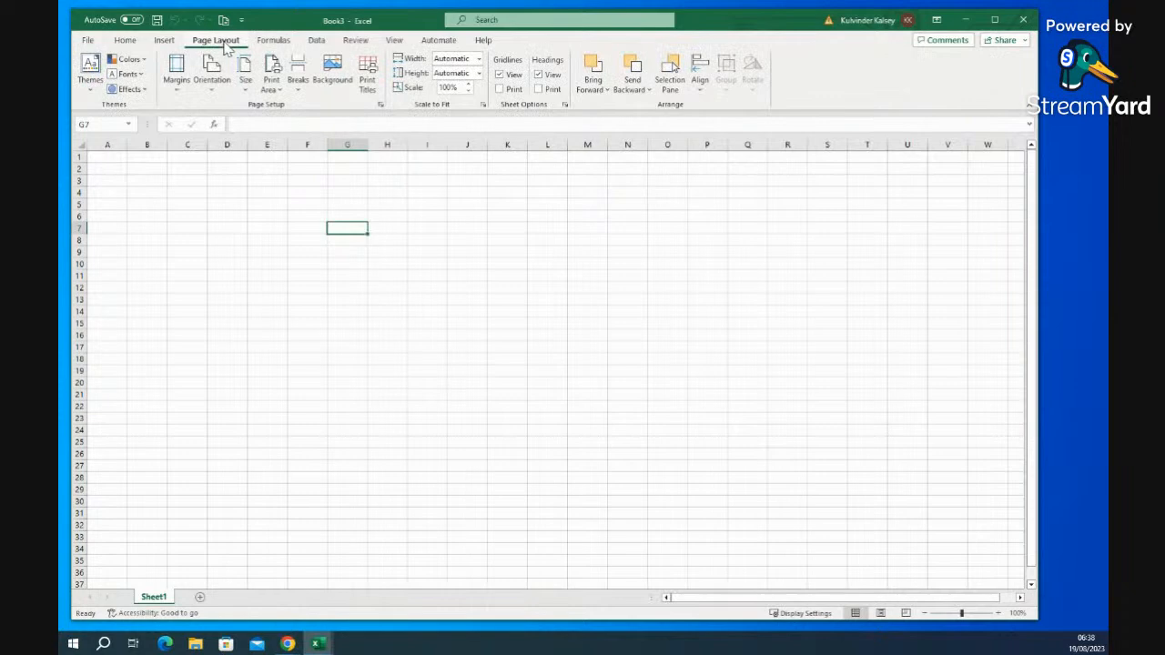
click(275, 45)
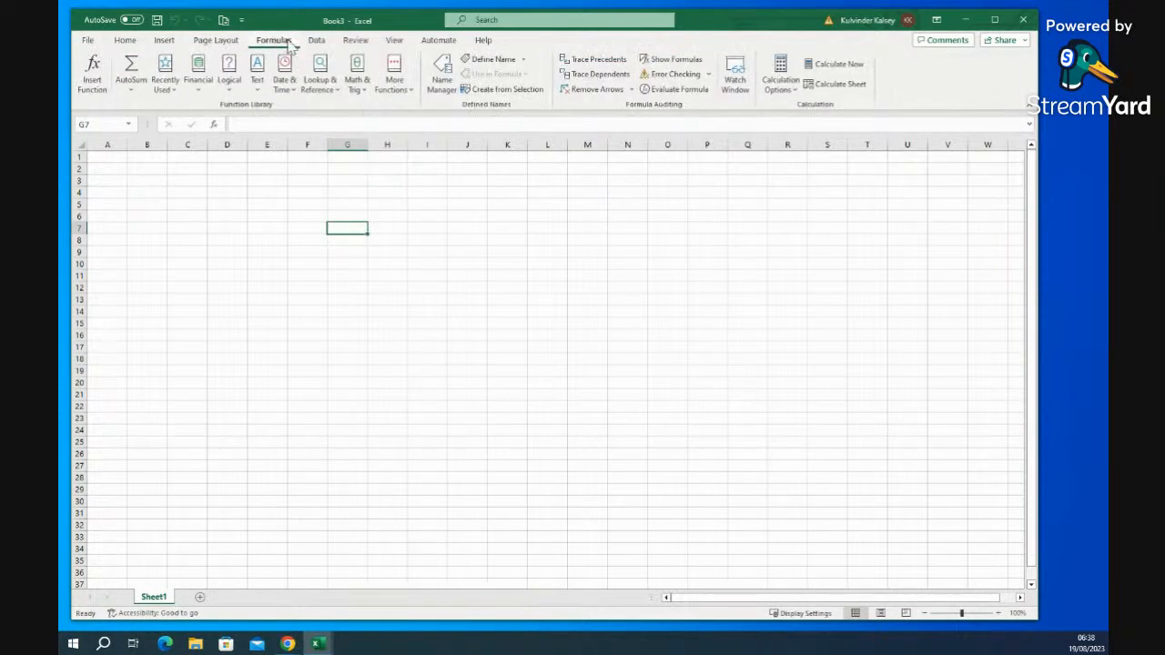
click(317, 42)
click(357, 42)
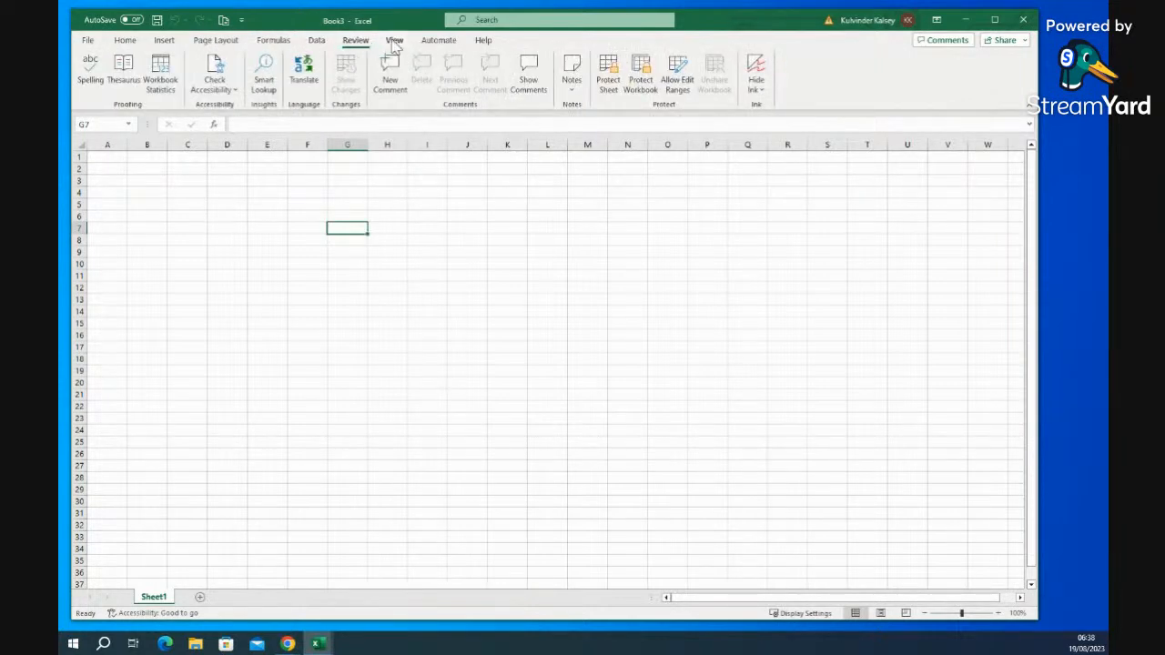
click(394, 45)
click(437, 45)
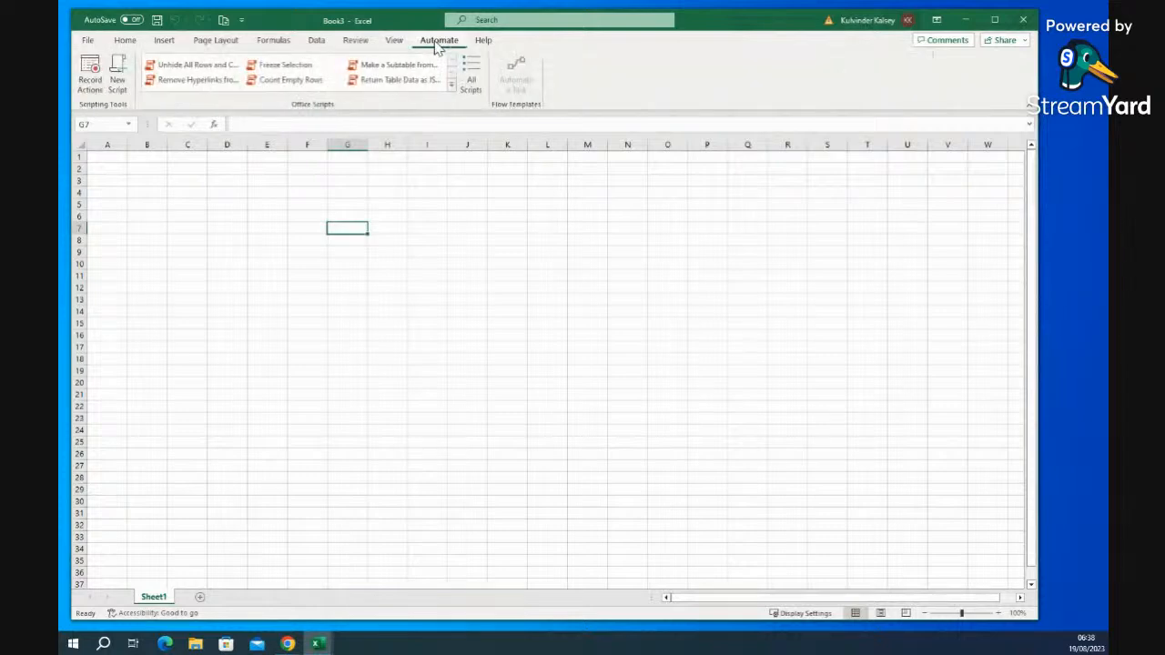
click(124, 42)
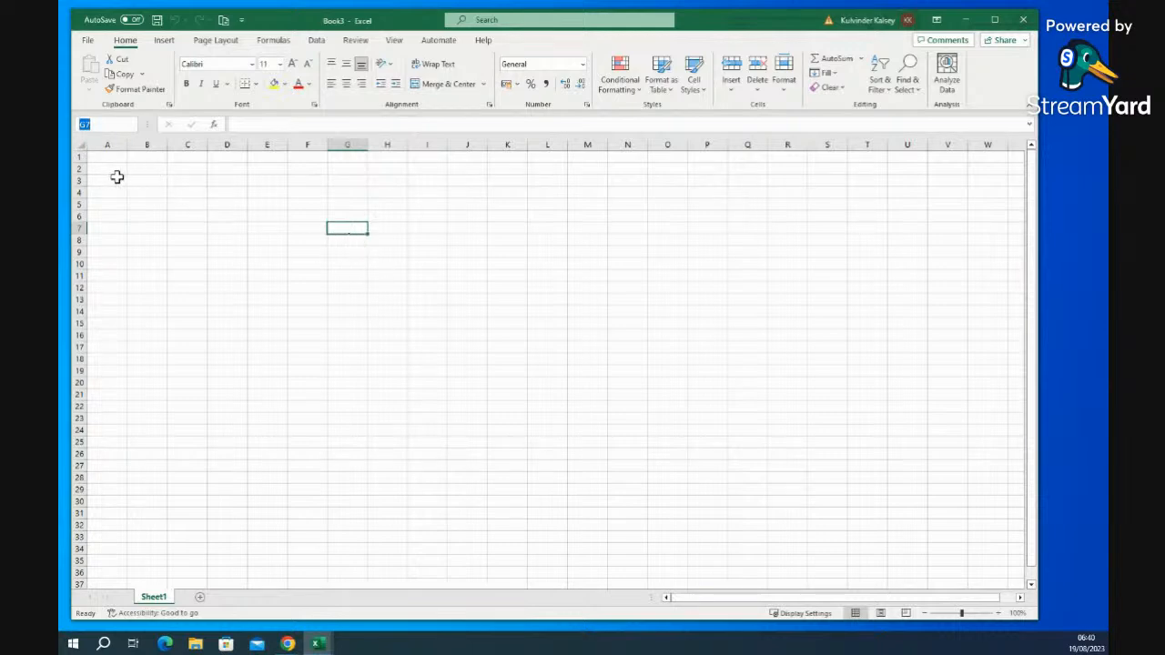
click(145, 194)
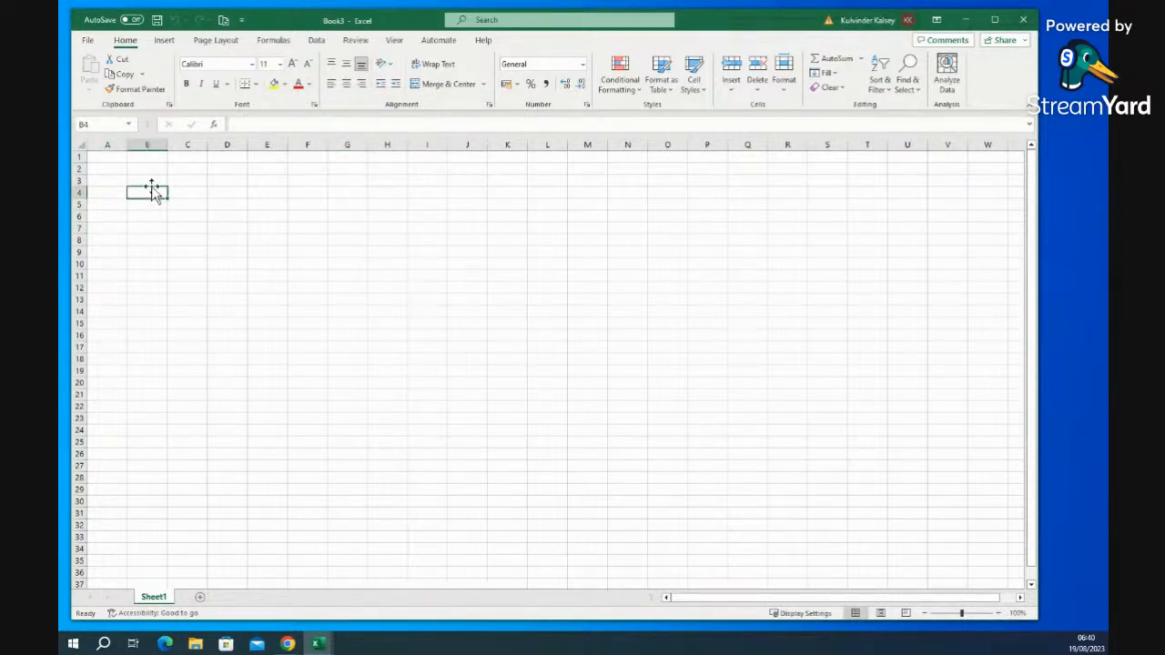
click(109, 165)
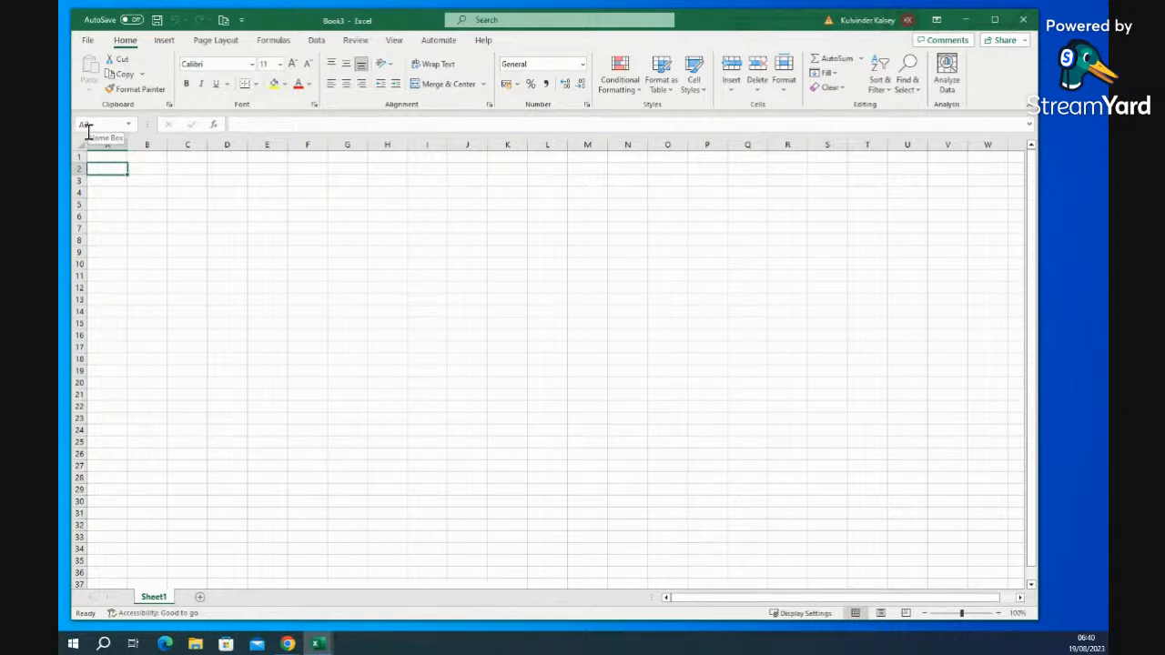
click(635, 299)
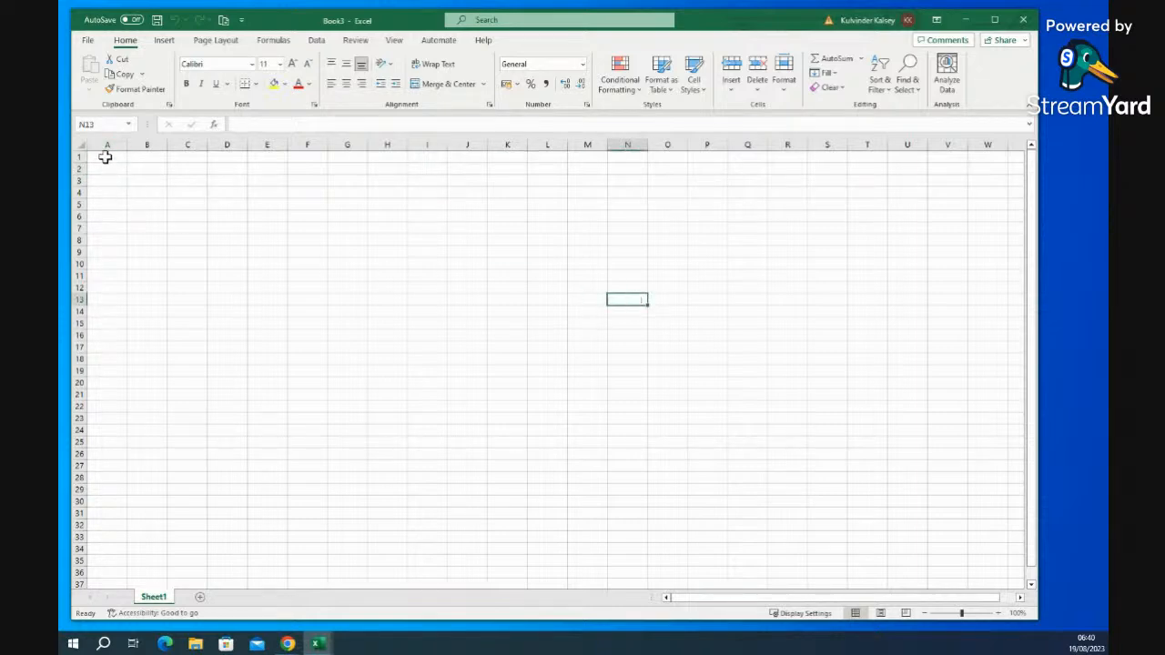
click(630, 143)
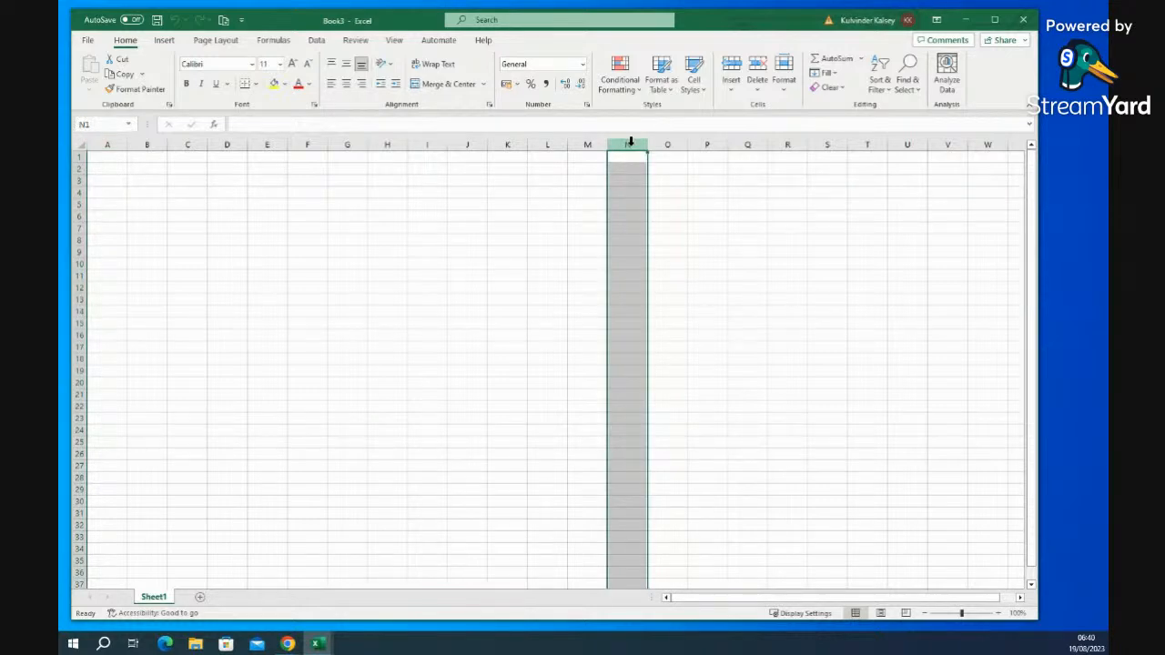
click(623, 285)
click(629, 301)
click(75, 300)
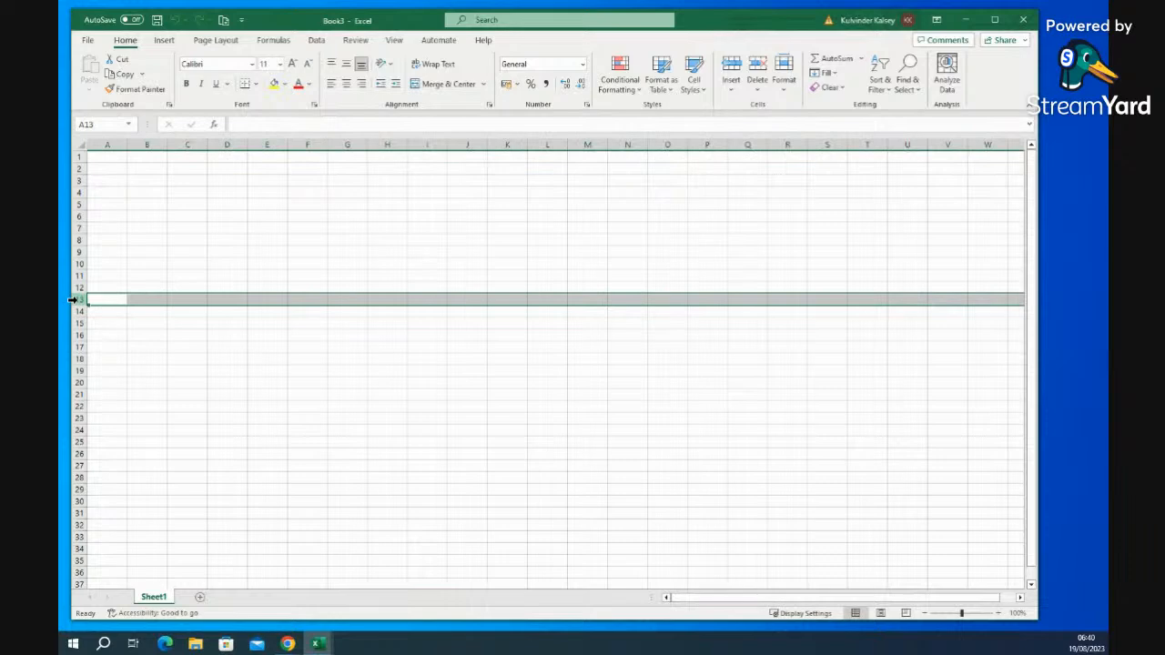
click(622, 298)
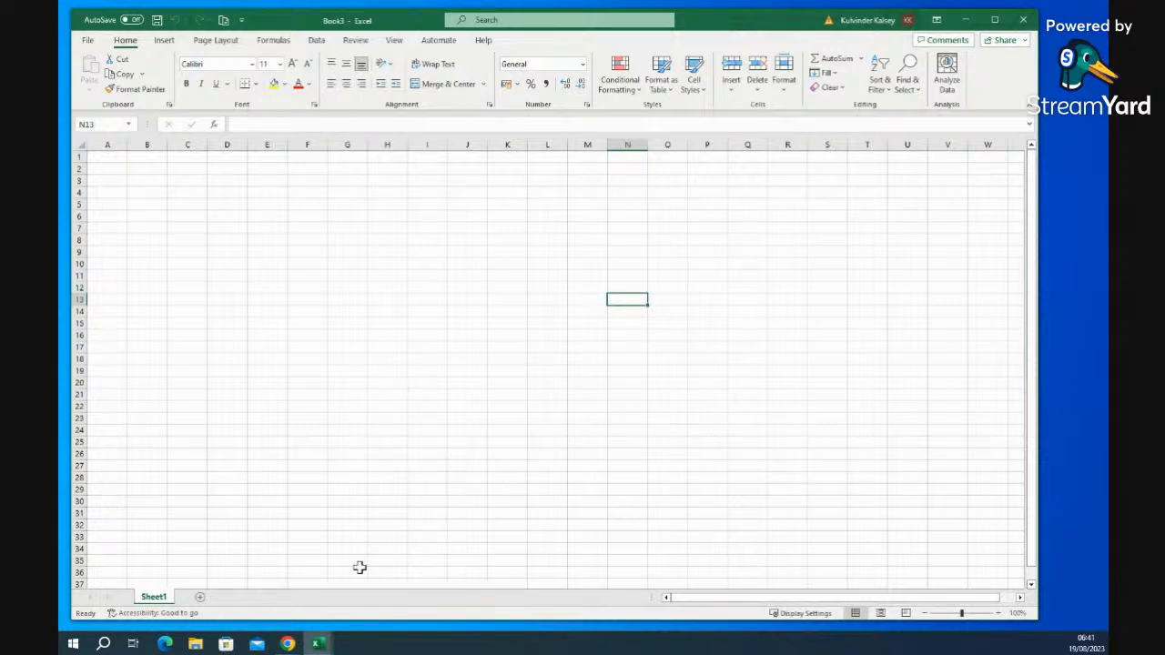
- Insert a new blank Sheet2 beside Sheet1, then go back to Sheet1
click(201, 598)
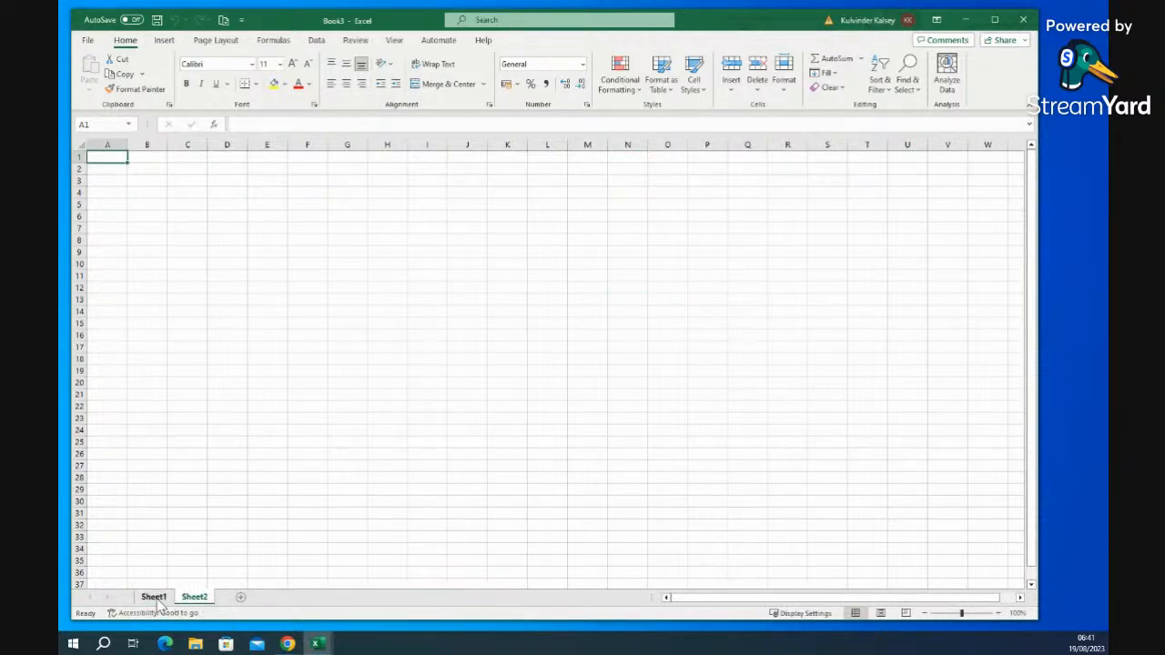
click(159, 601)
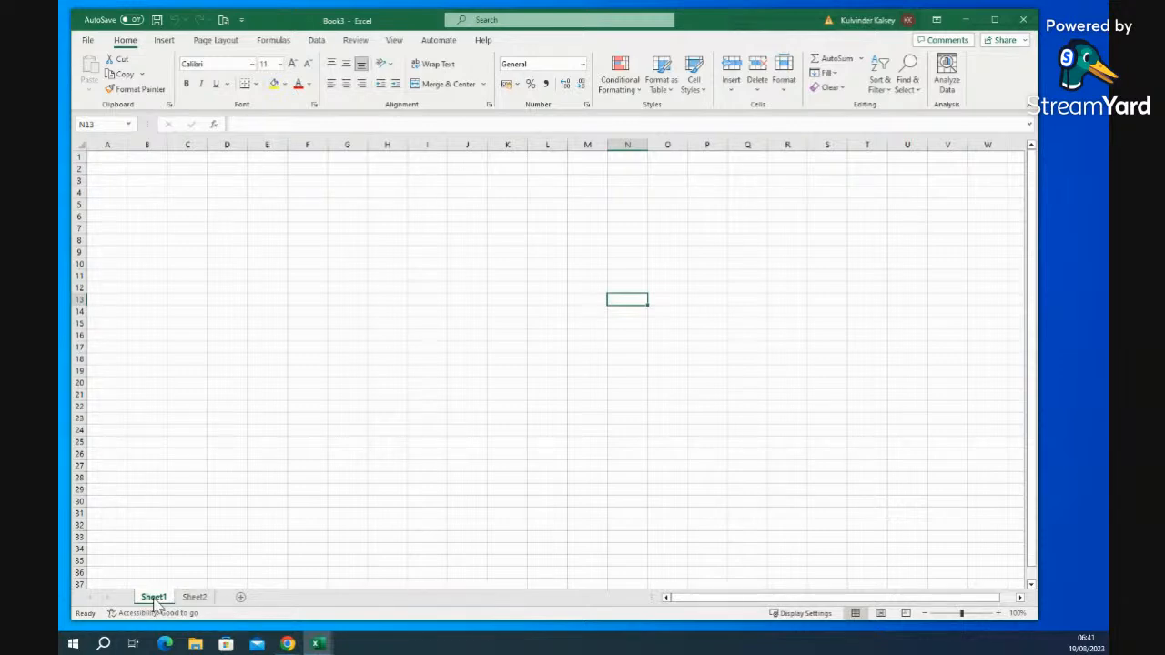
- Rename the Sheet1 tab to 'SUM' using Rename, then switch to Sheet2
right_click(157, 604)
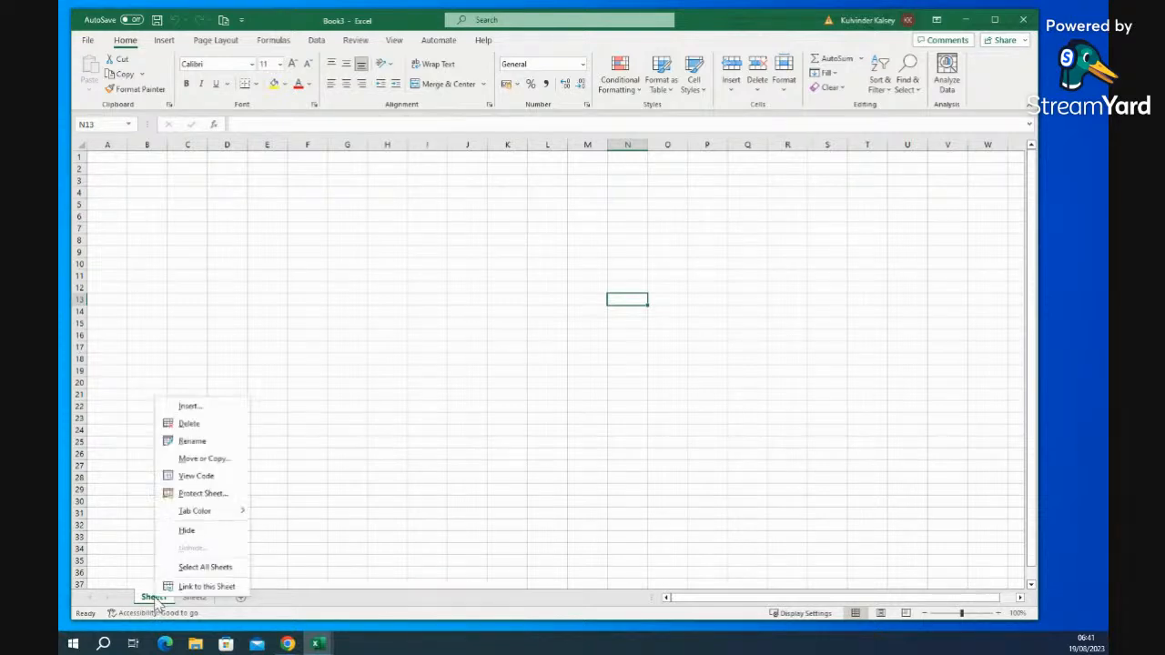
click(200, 442)
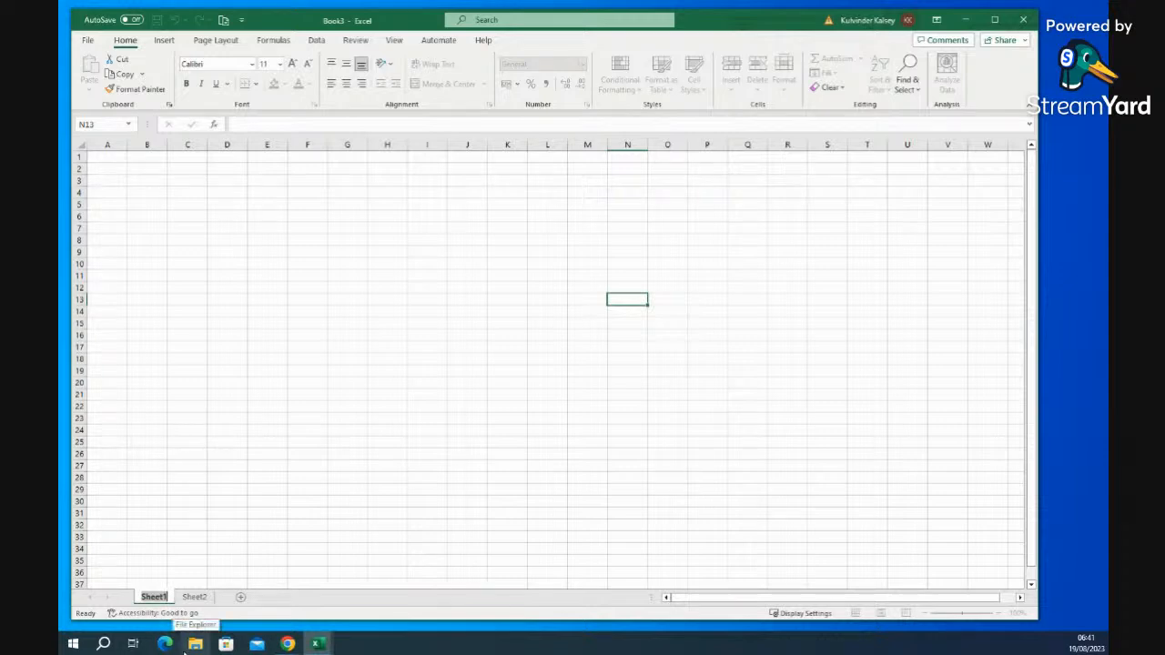
text(SUM)
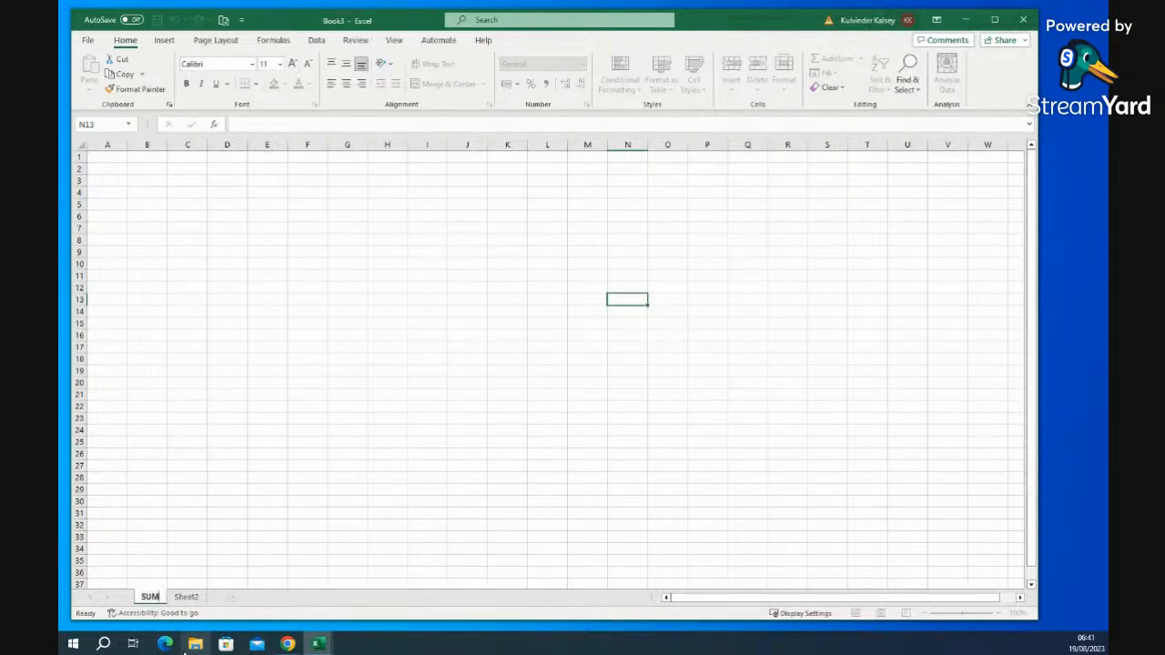
key(Return)
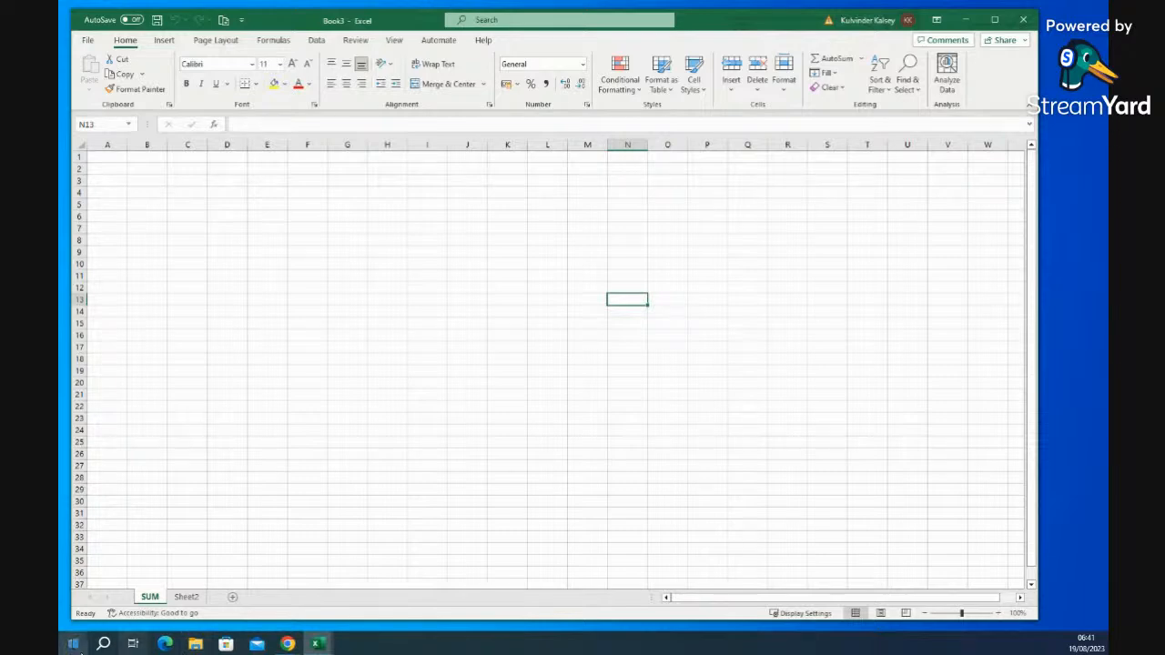
click(186, 597)
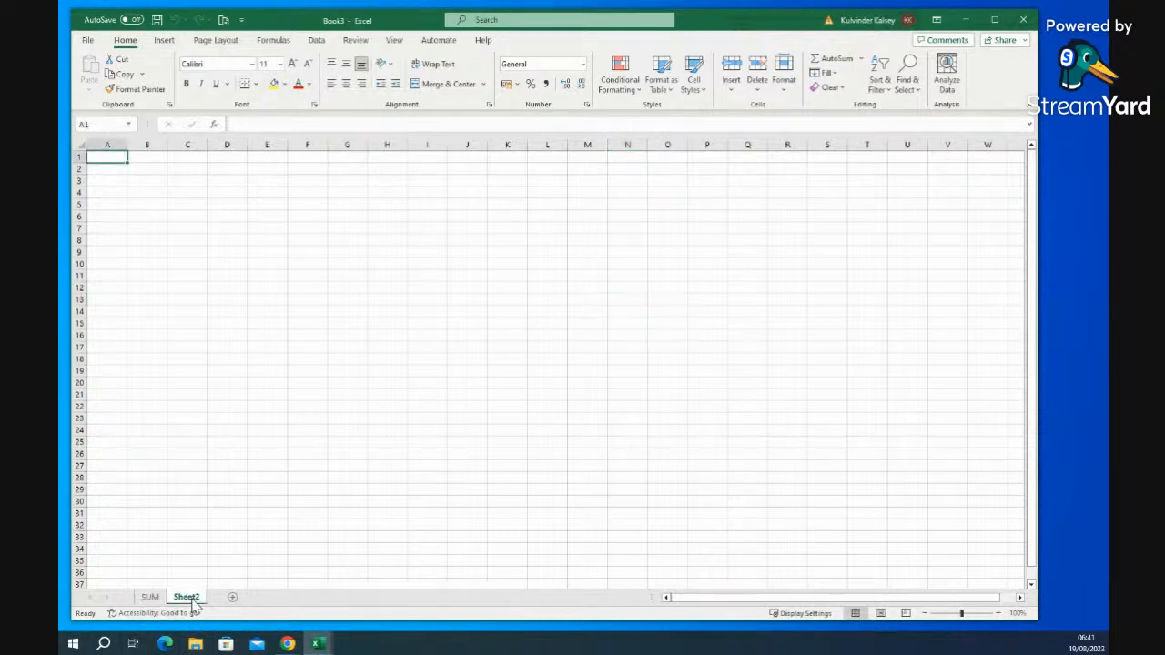
- Rename the Sheet2 tab to 'SUM2'
right_click(193, 601)
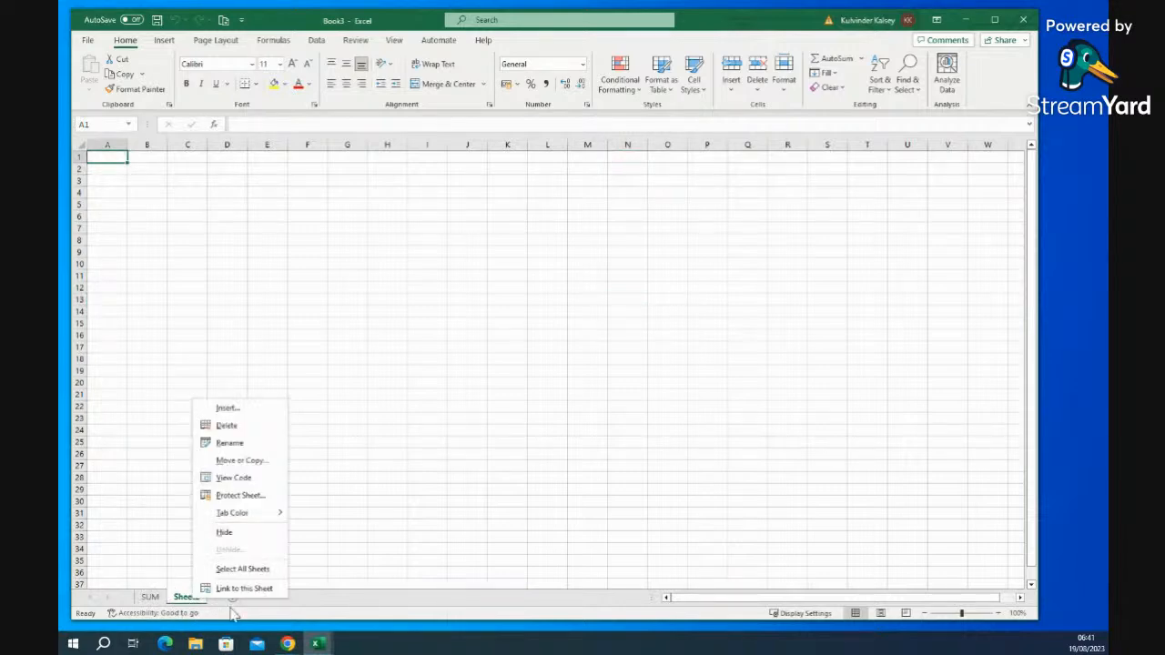
key(Escape)
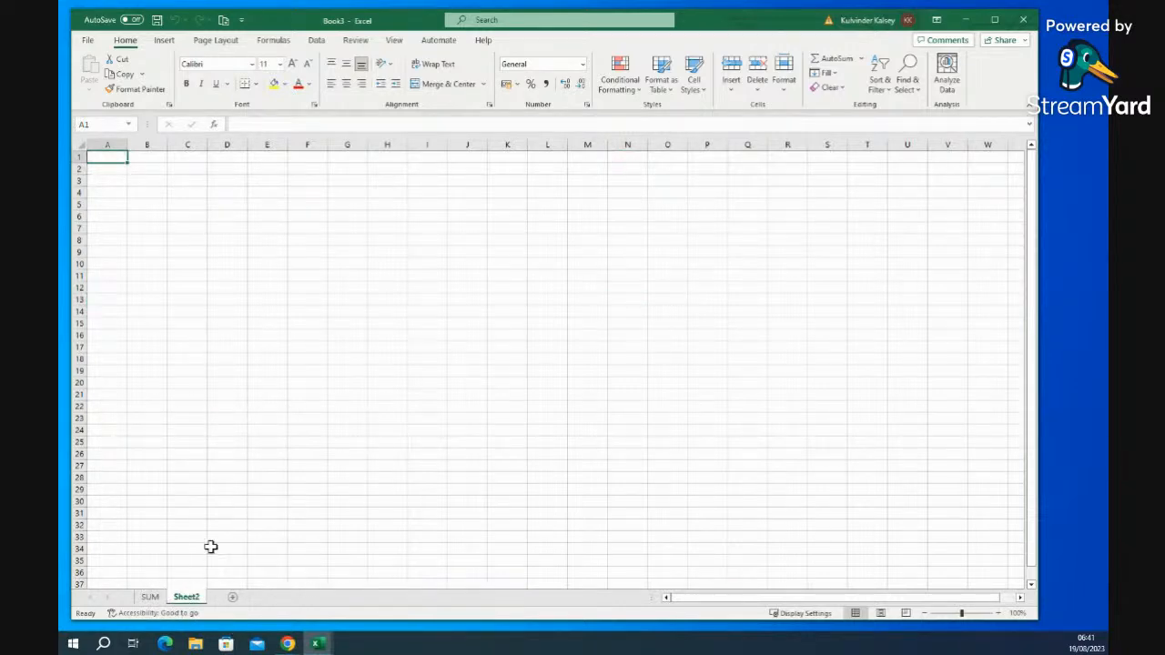
double_click(188, 597)
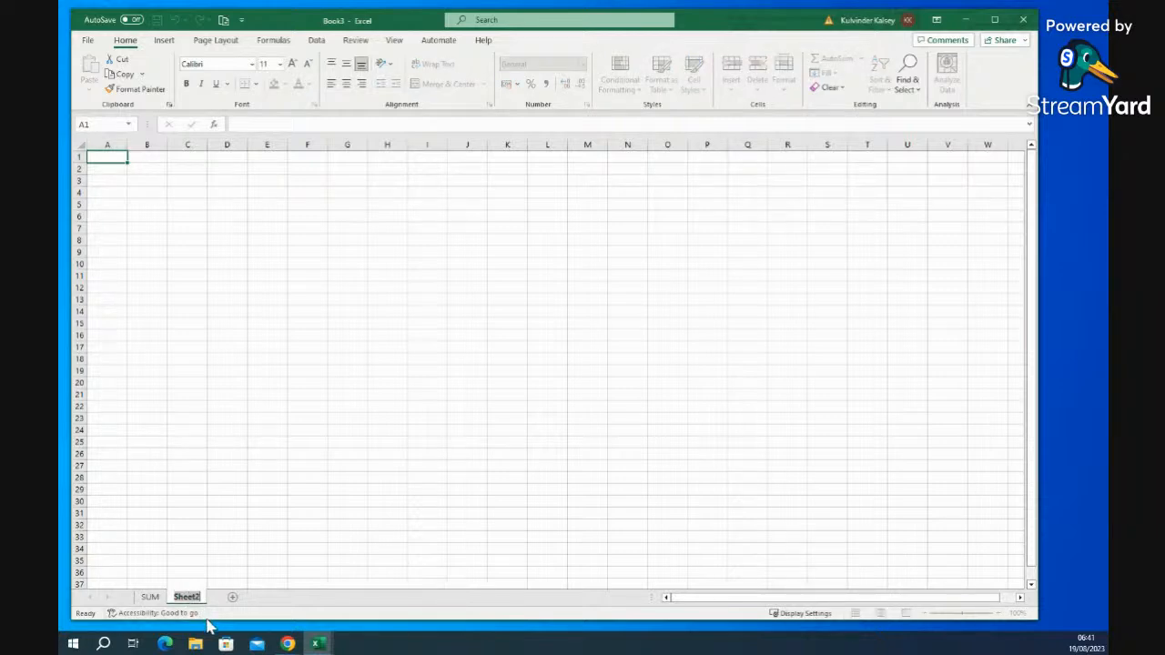
key(BackSpace)
text(SUM2)
key(Return)
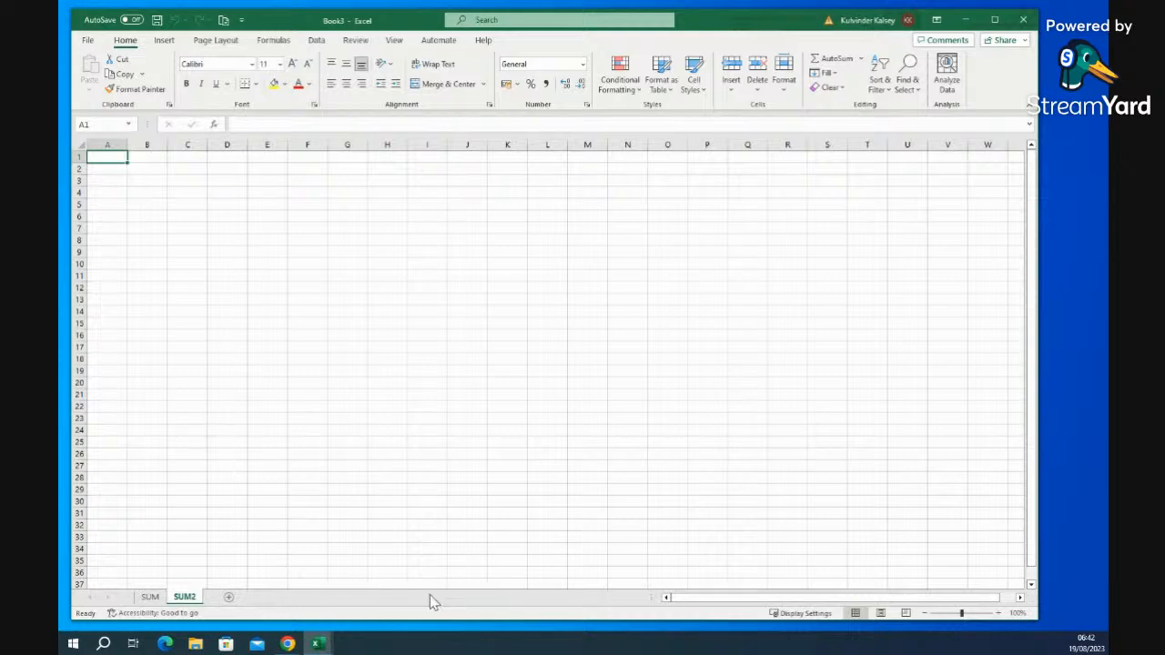
- Bring the TrainingData1 workbook to the front from the Excel taskbar previews
mouse_move(318, 644)
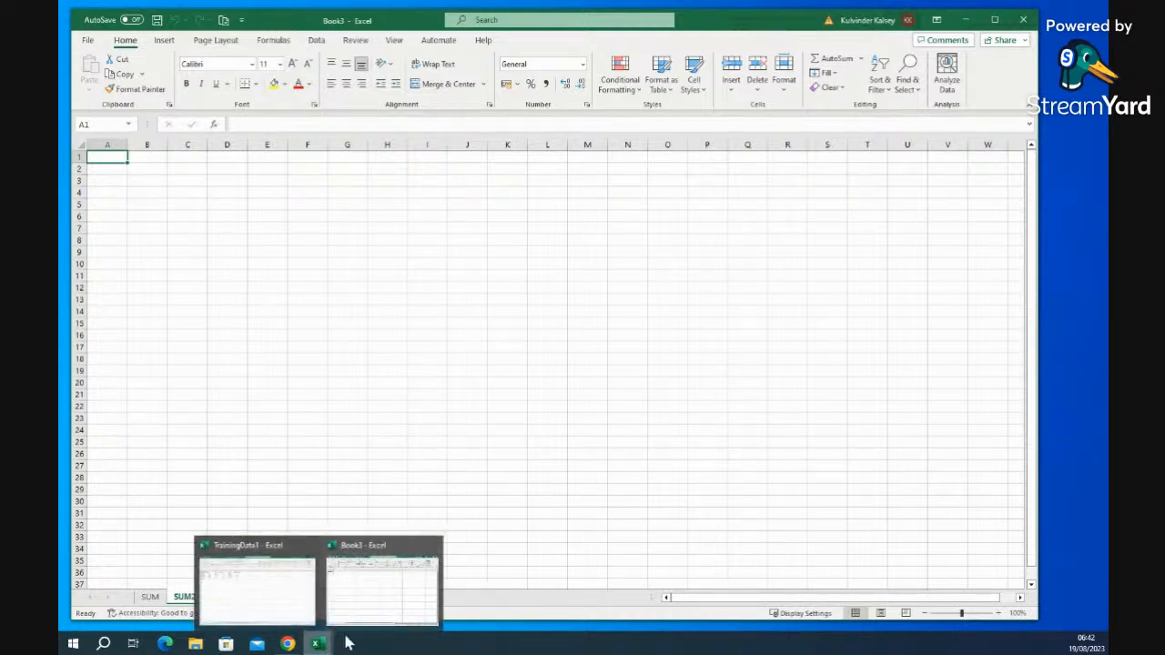
click(382, 611)
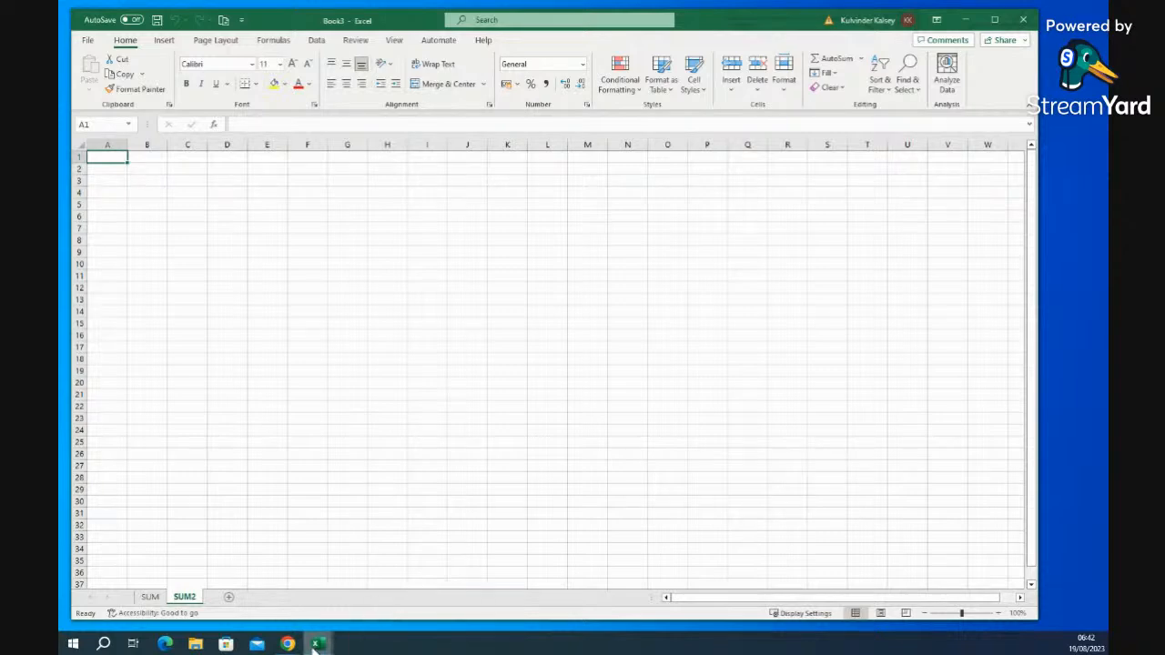
mouse_move(314, 644)
click(284, 600)
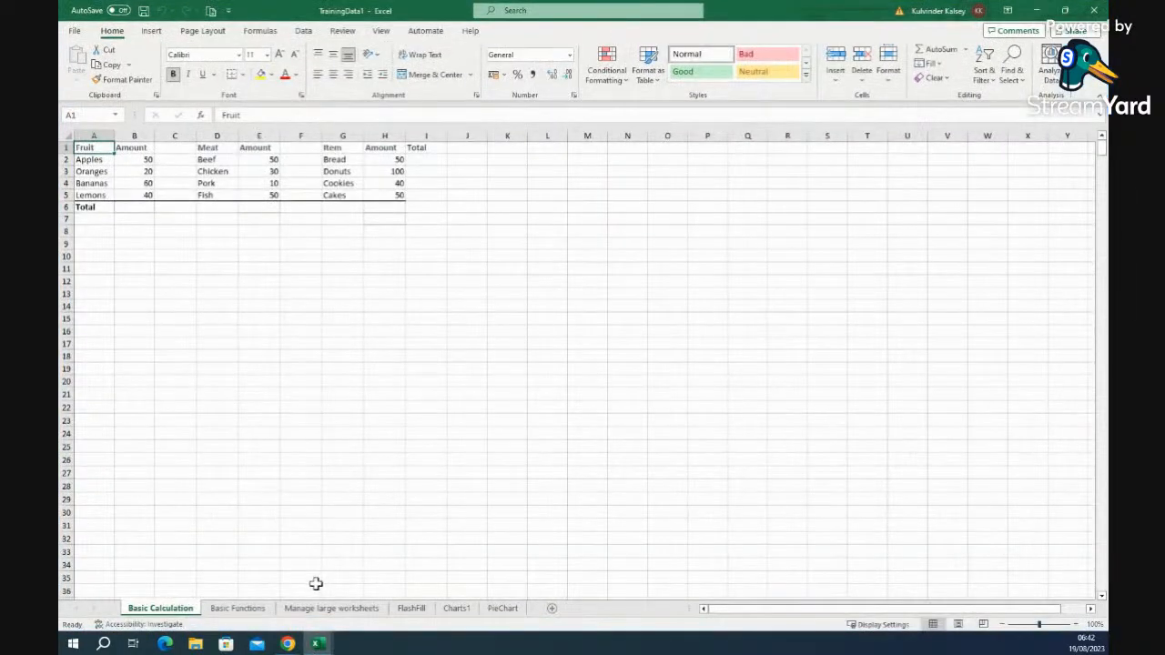
- In Book3's SUM2 sheet enter 3 in A1 and d in A2, then minimise Book3
mouse_move(317, 644)
click(373, 602)
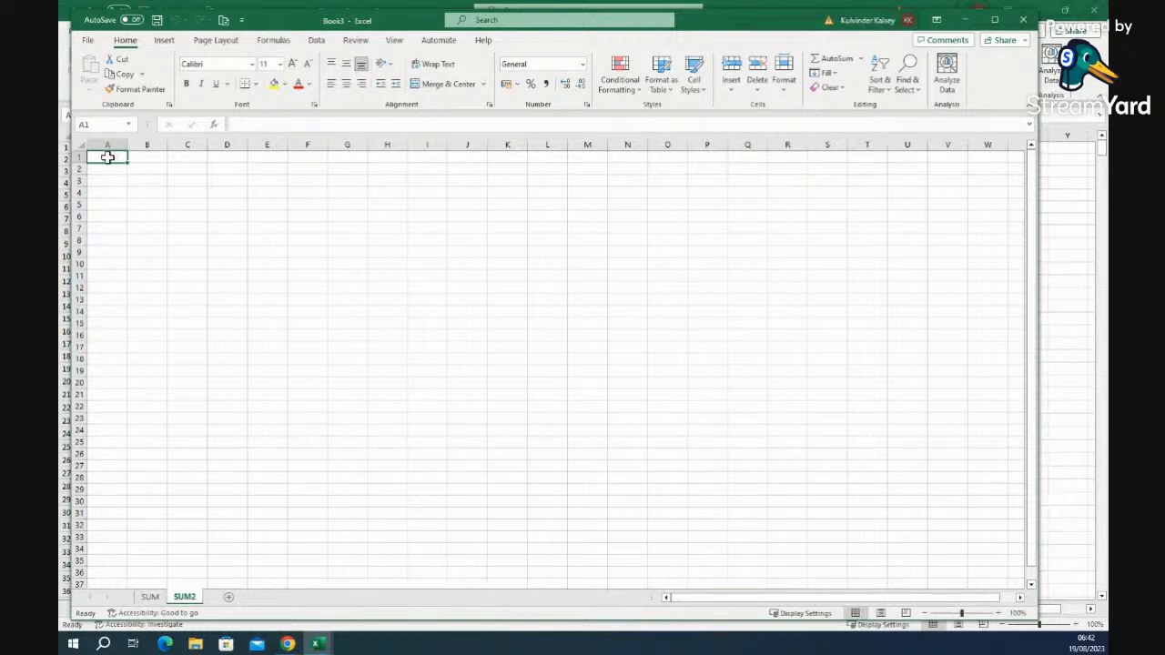
text(3)
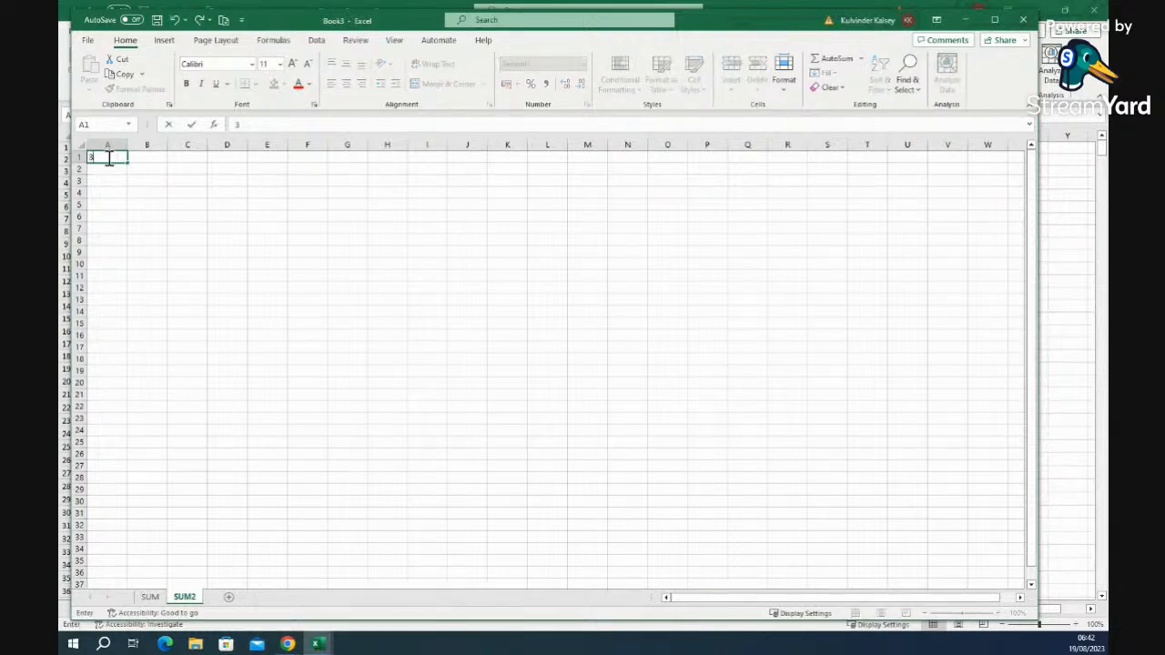
key(Return)
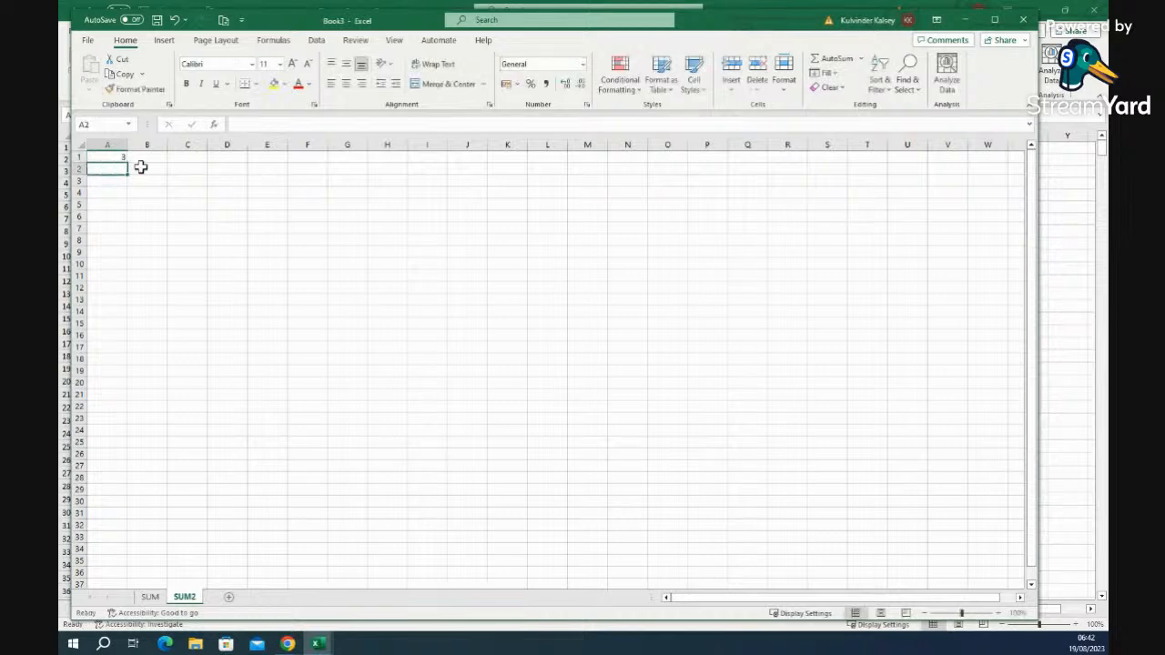
text(d)
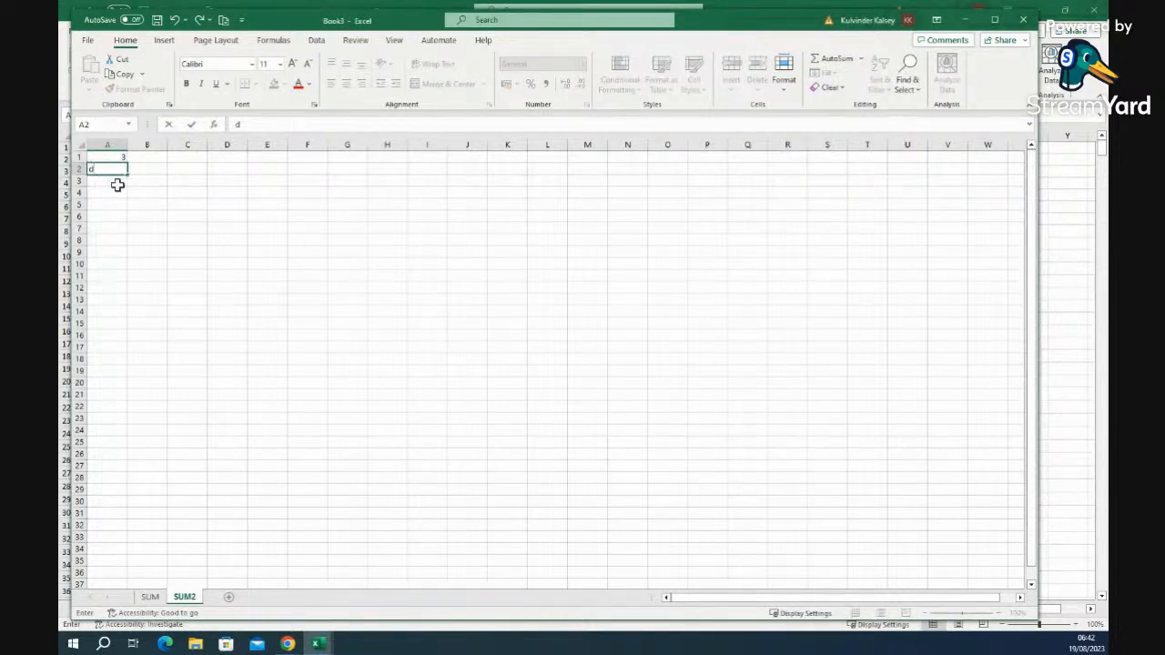
key(Return)
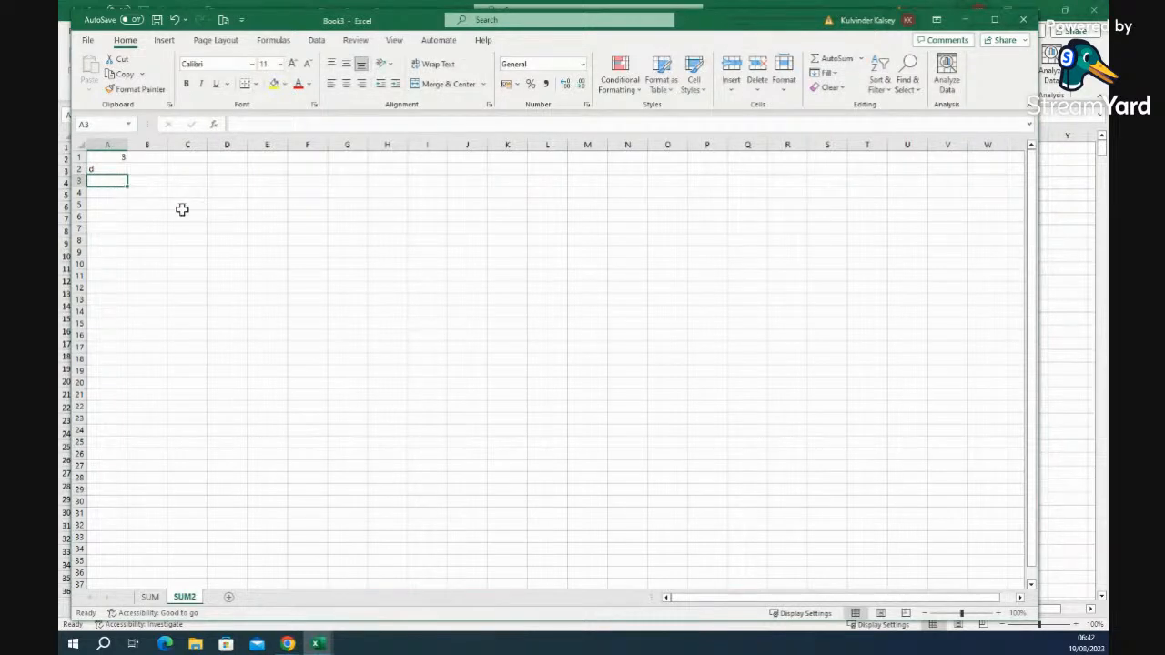
click(966, 20)
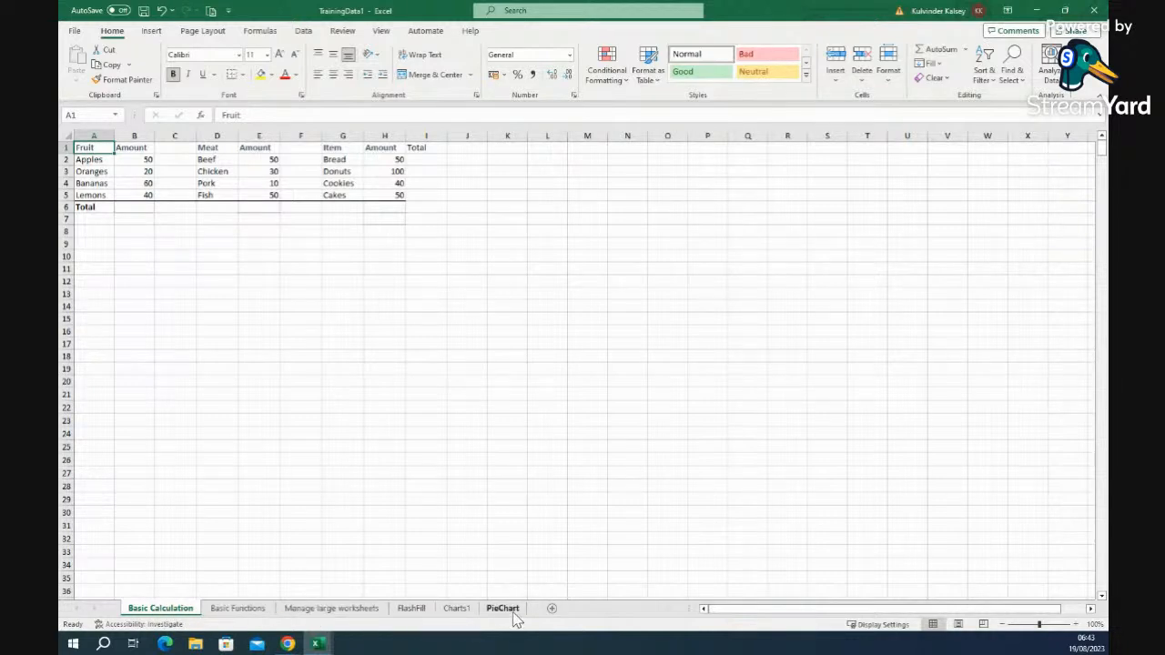
- Colour the Basic Calculation sheet tab green
right_click(165, 612)
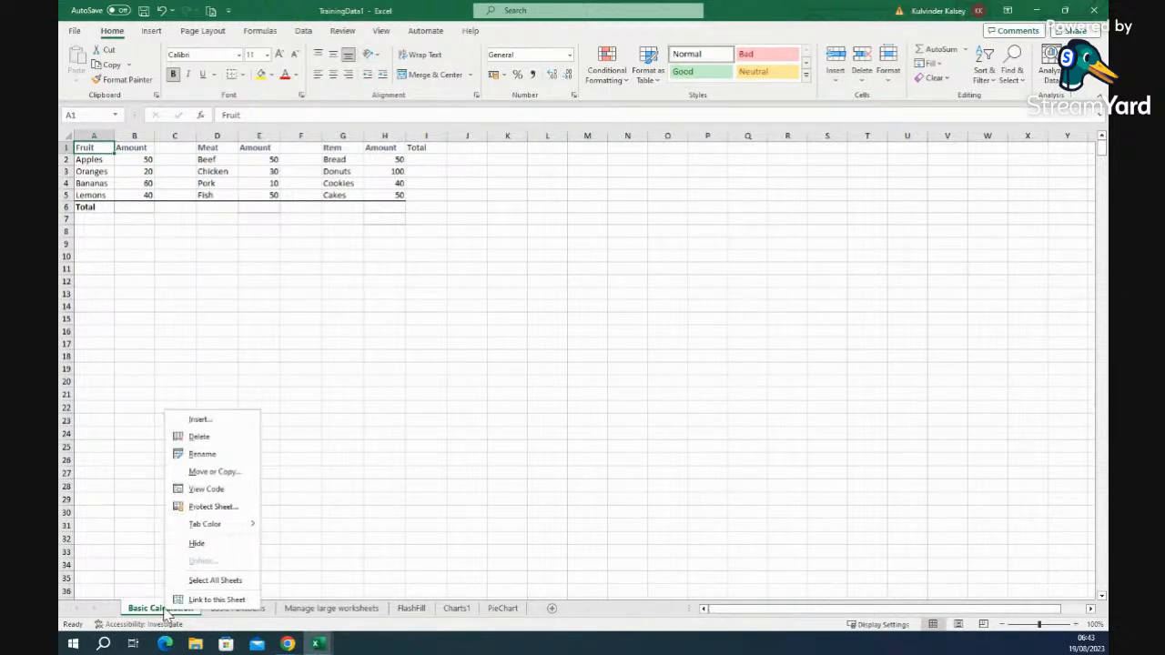
mouse_move(207, 525)
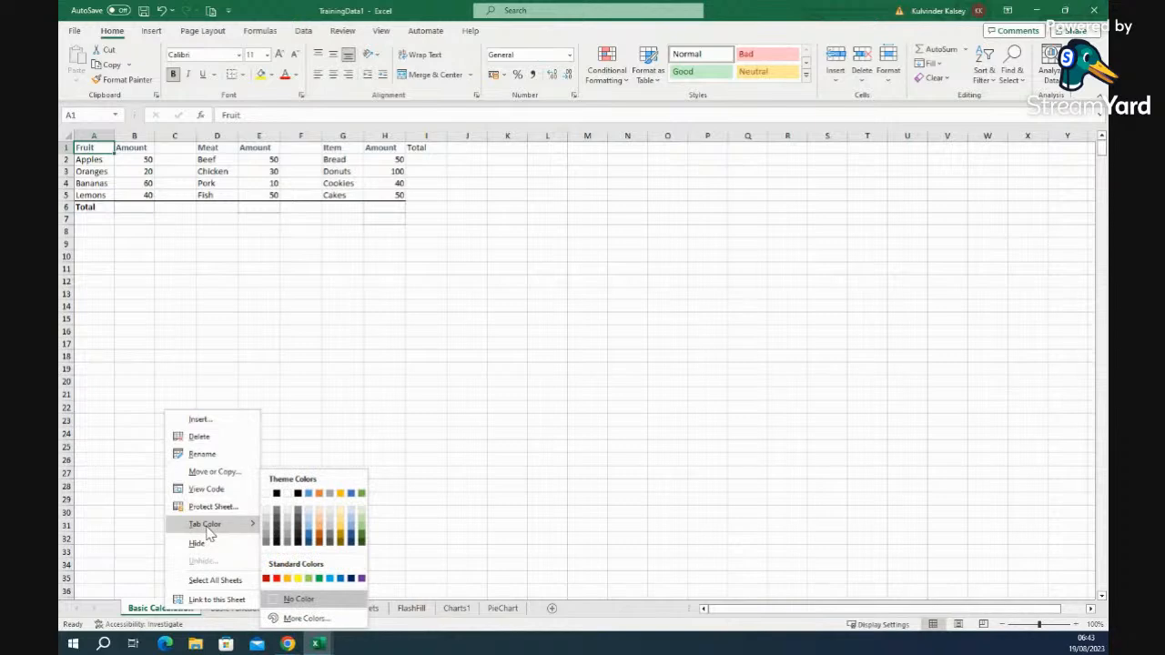
click(316, 579)
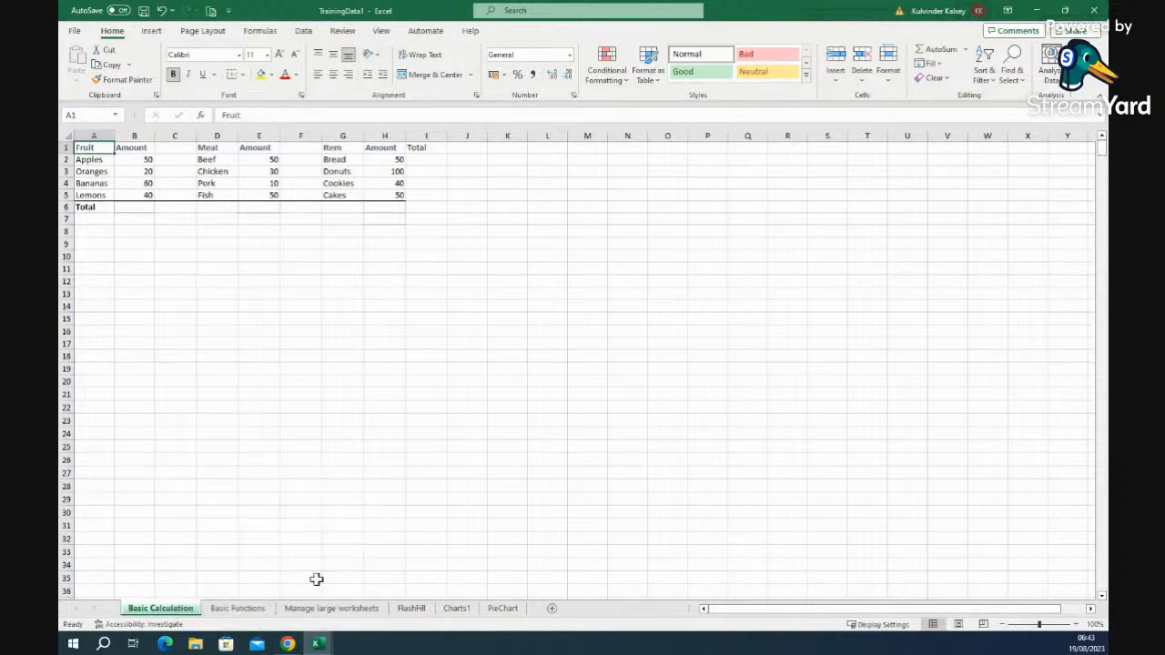
- Colour the Basic Functions sheet tab blue, then return to Basic Calculation
click(235, 609)
right_click(232, 611)
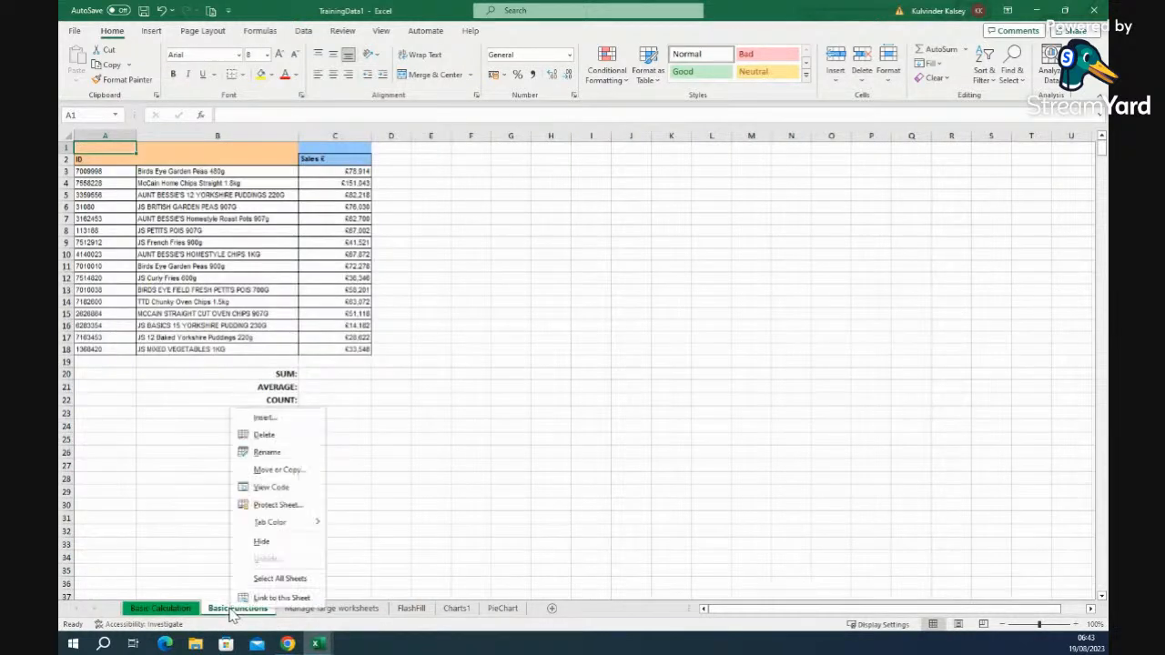
mouse_move(273, 522)
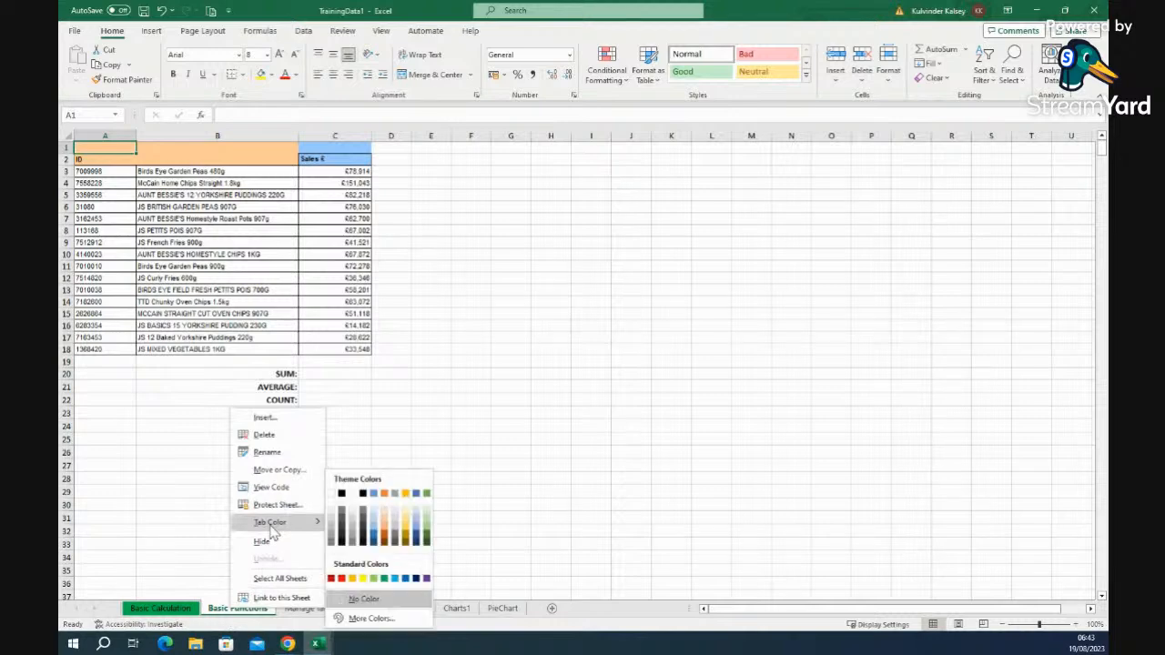
click(405, 579)
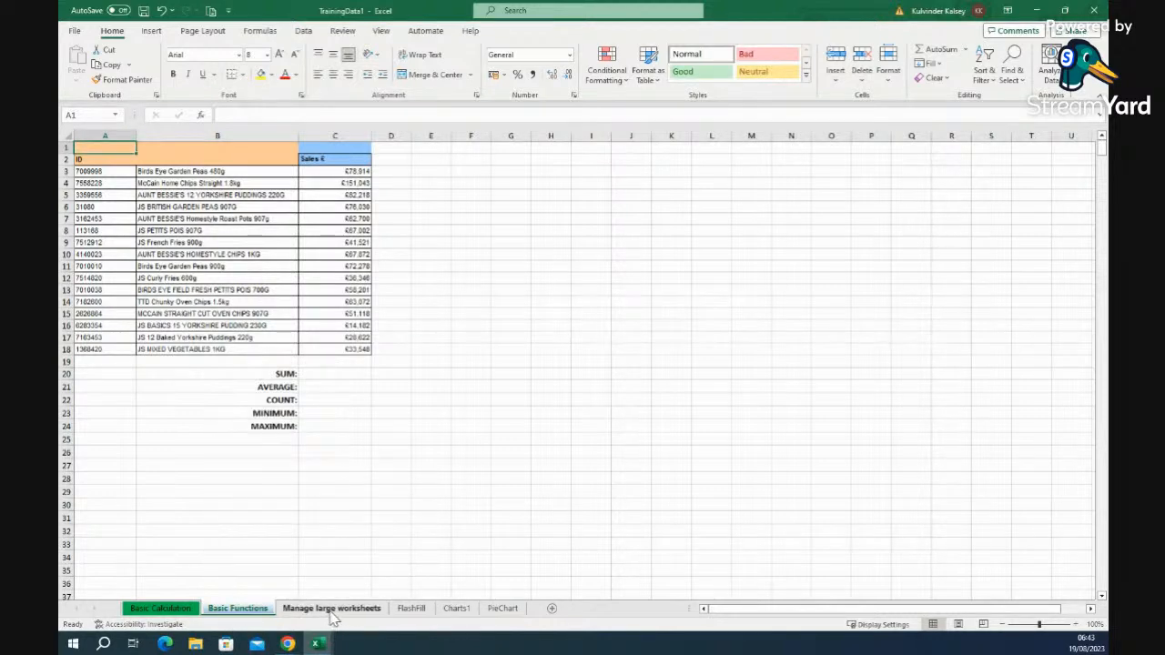
click(158, 608)
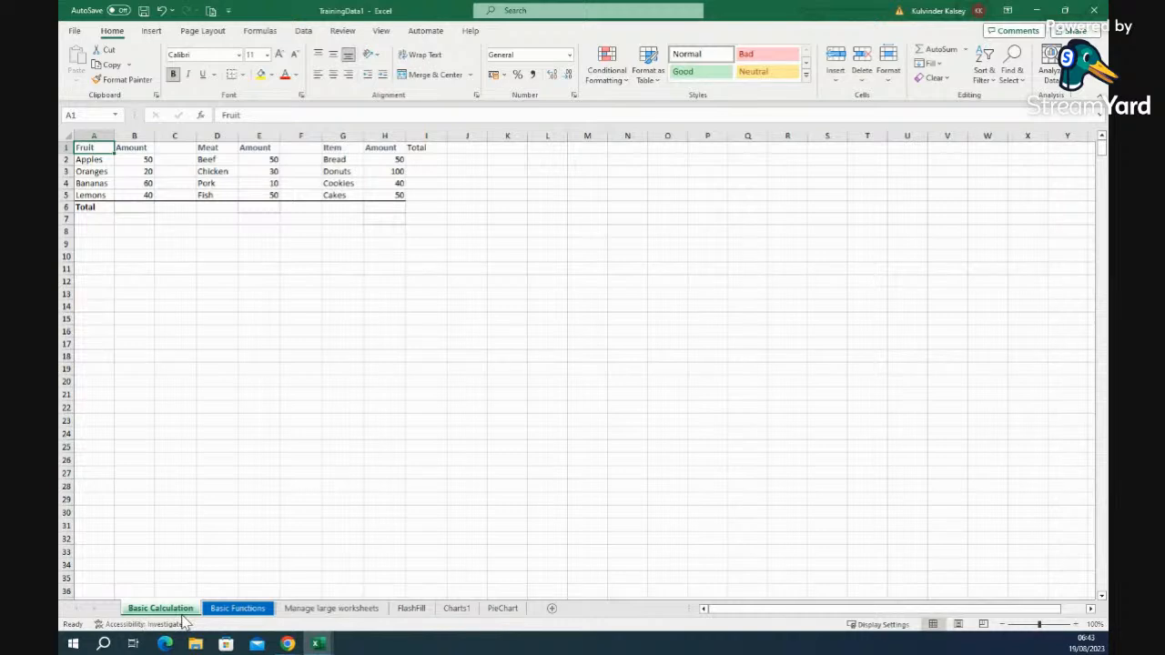
- Duplicate the Manage large worksheets sheet with Move or Copy, ticking Create a copy
click(321, 615)
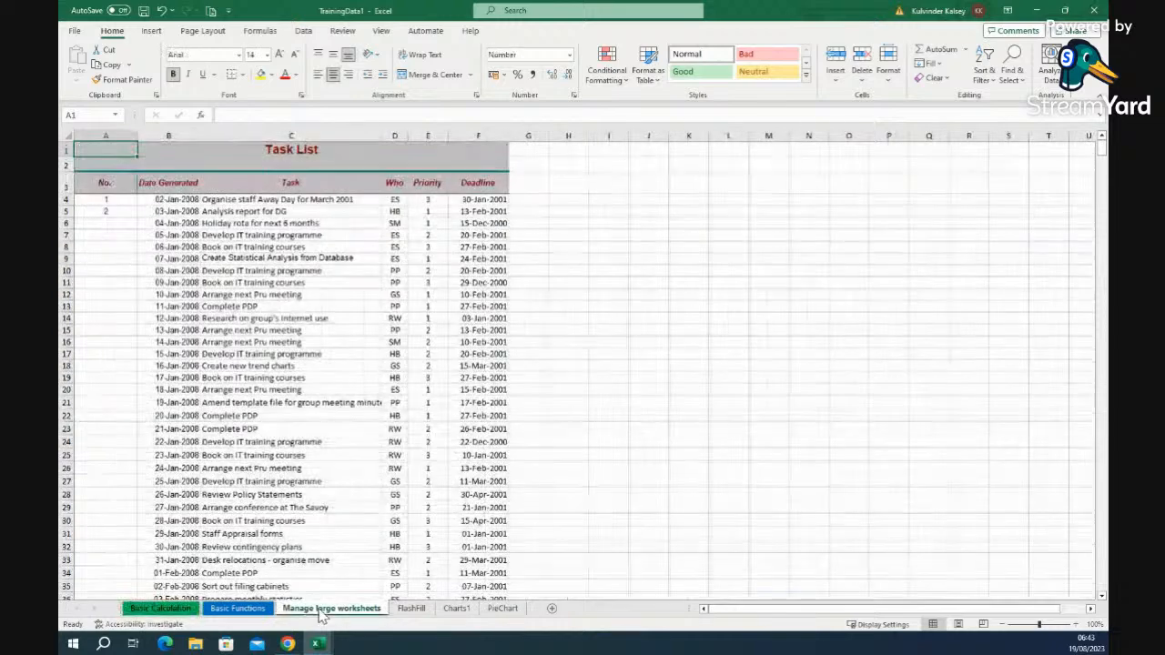
right_click(321, 615)
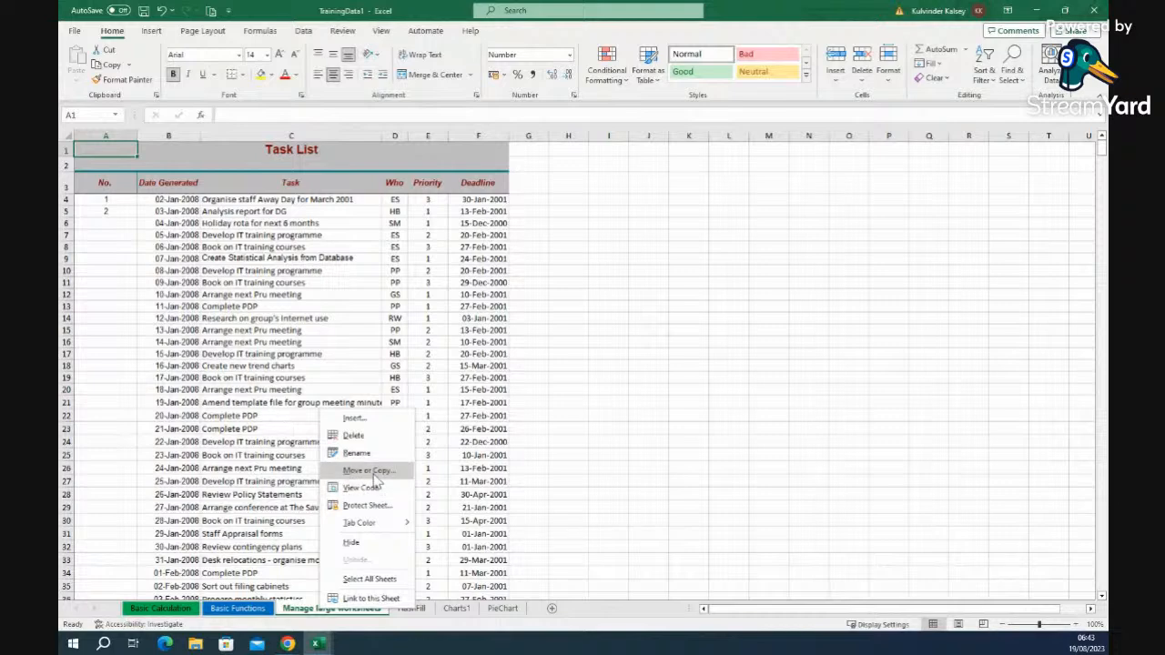
click(705, 483)
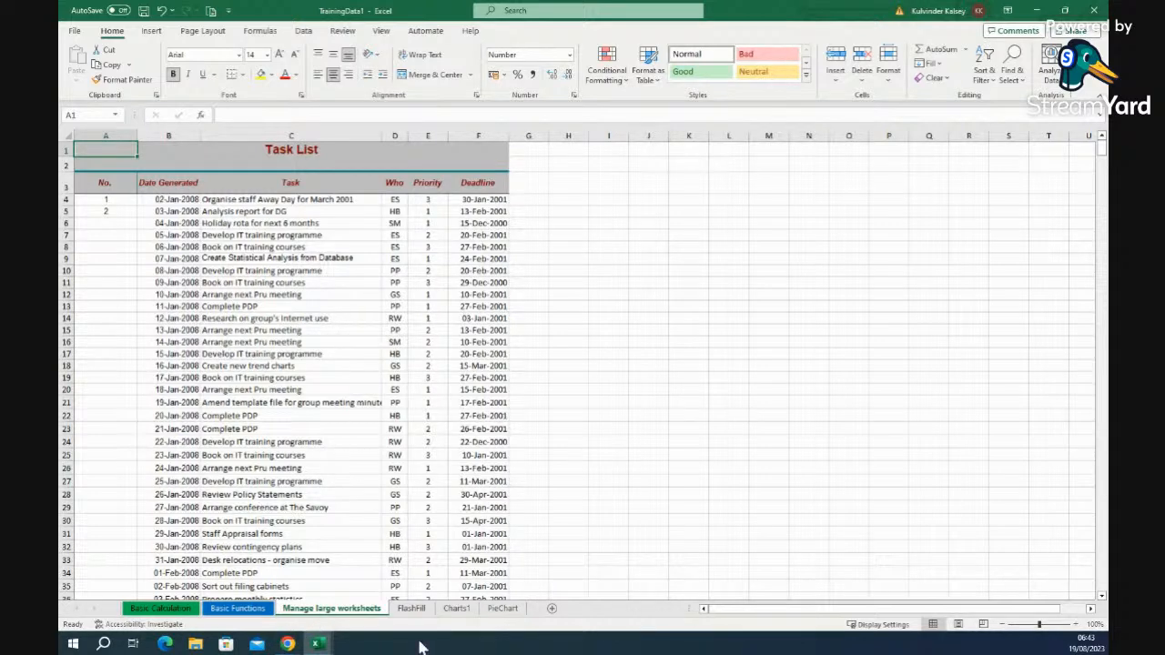
right_click(324, 610)
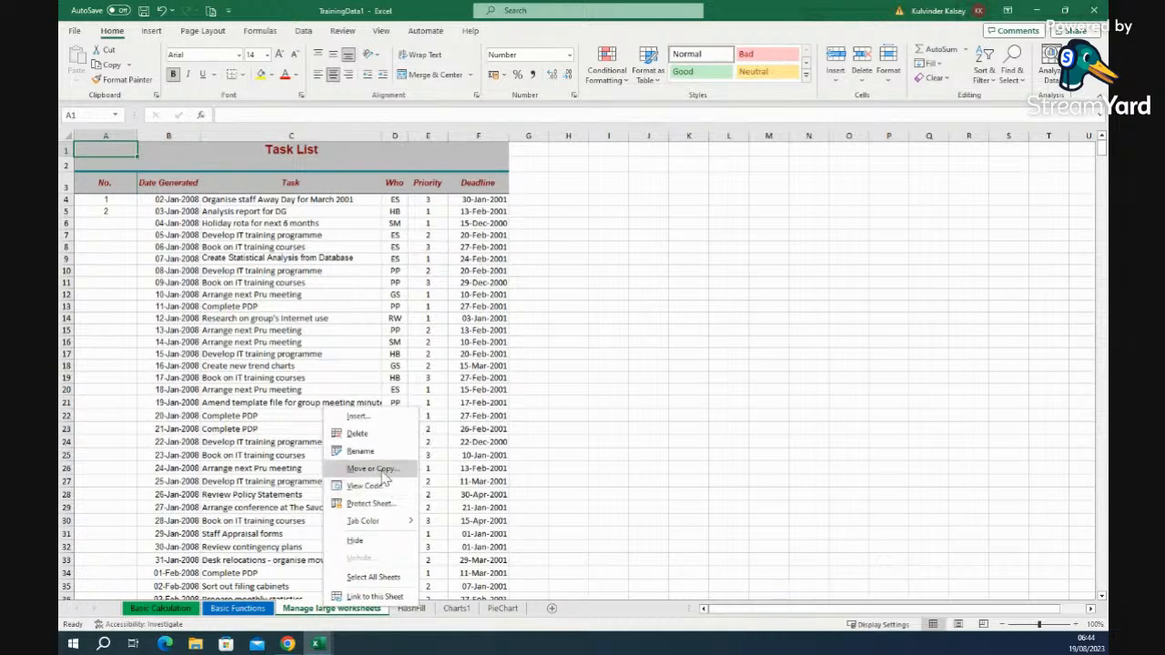
click(373, 469)
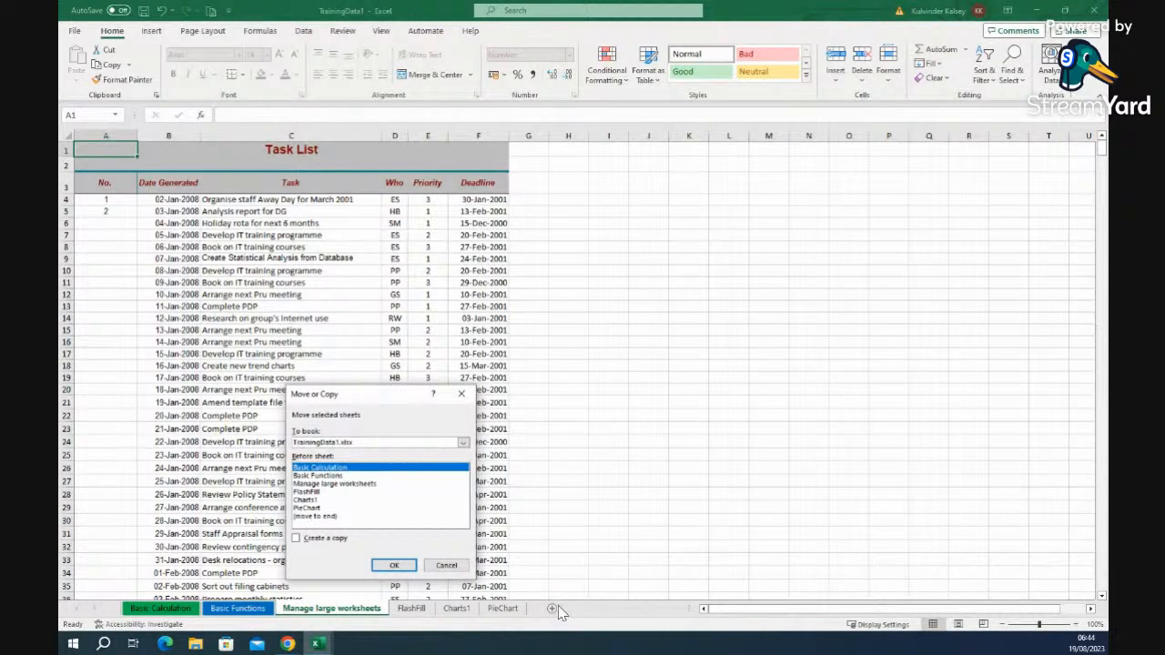
click(295, 539)
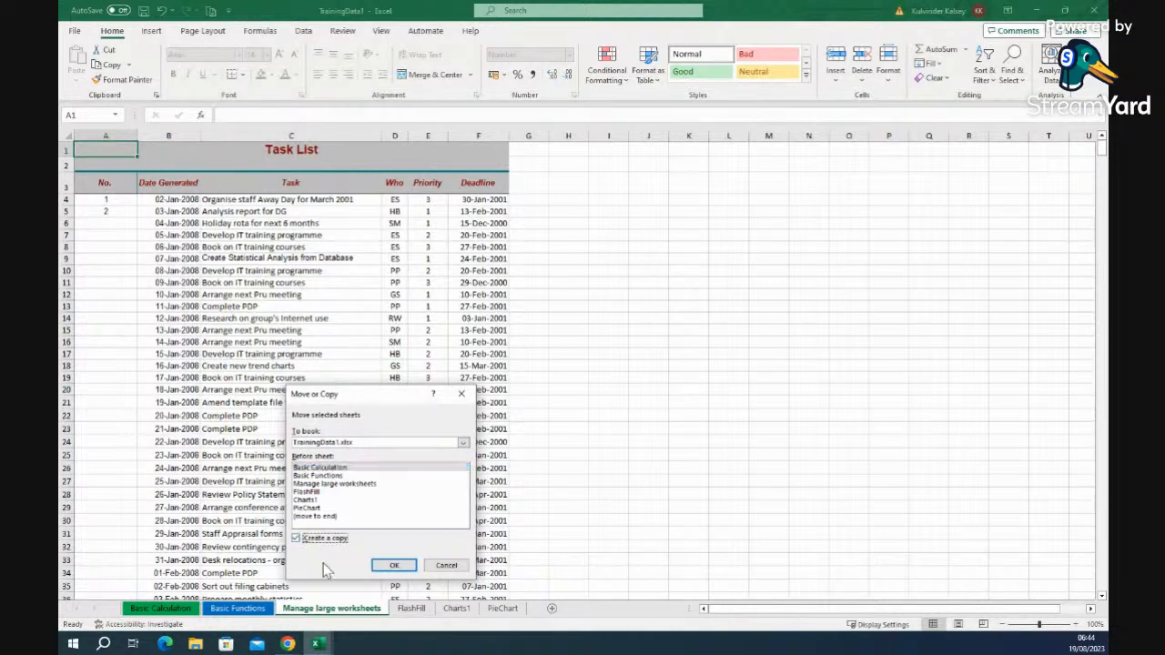
click(396, 566)
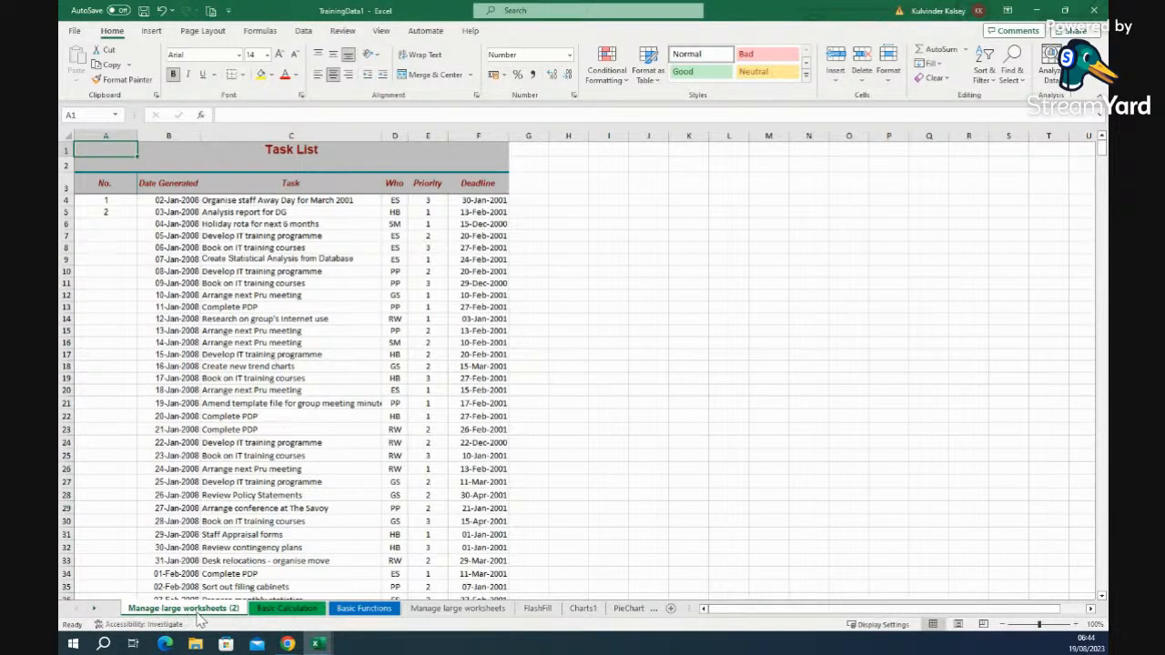
- Delete the Manage large worksheets (2) sheet, confirming the deletion warning
click(160, 11)
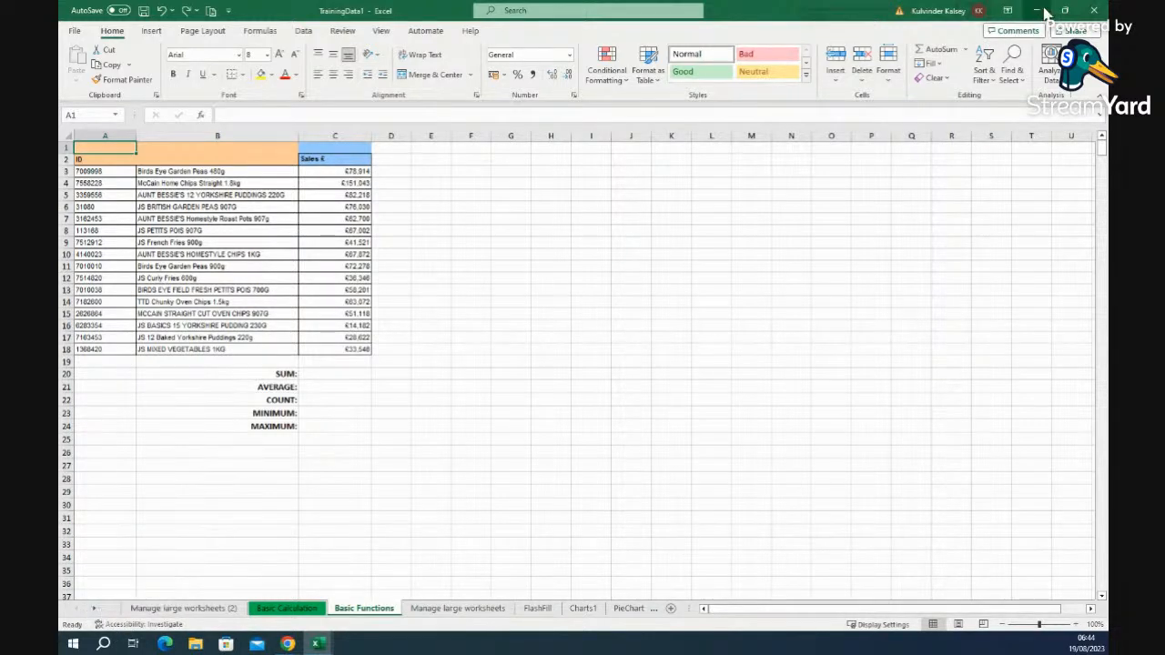
click(186, 608)
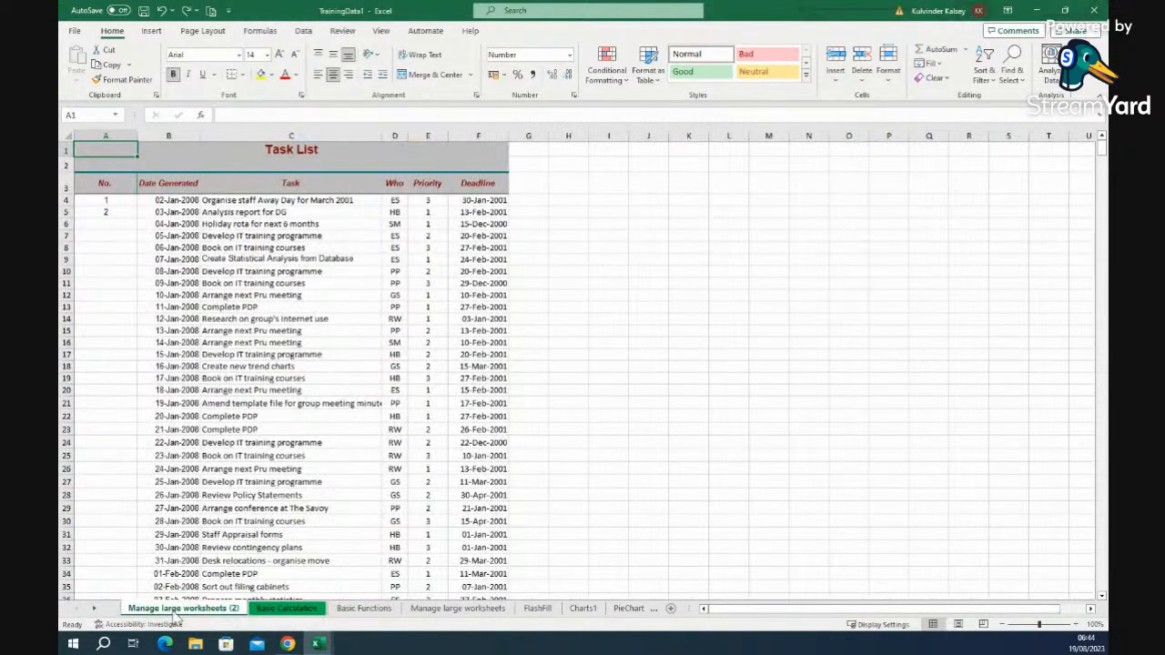
click(286, 608)
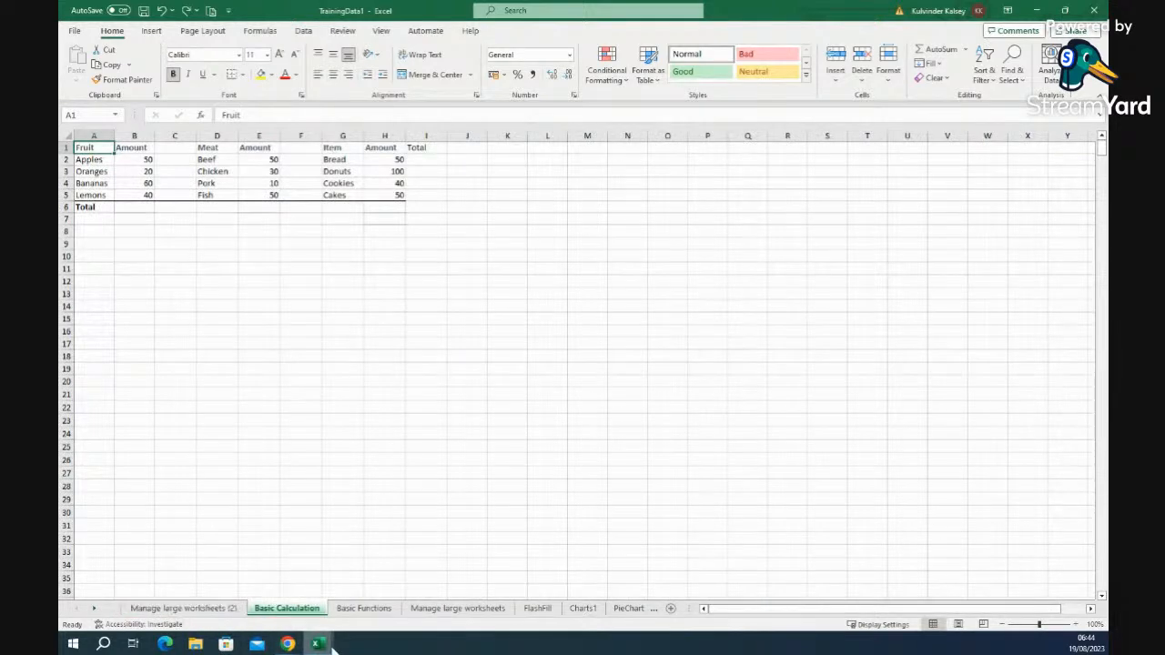
mouse_move(319, 642)
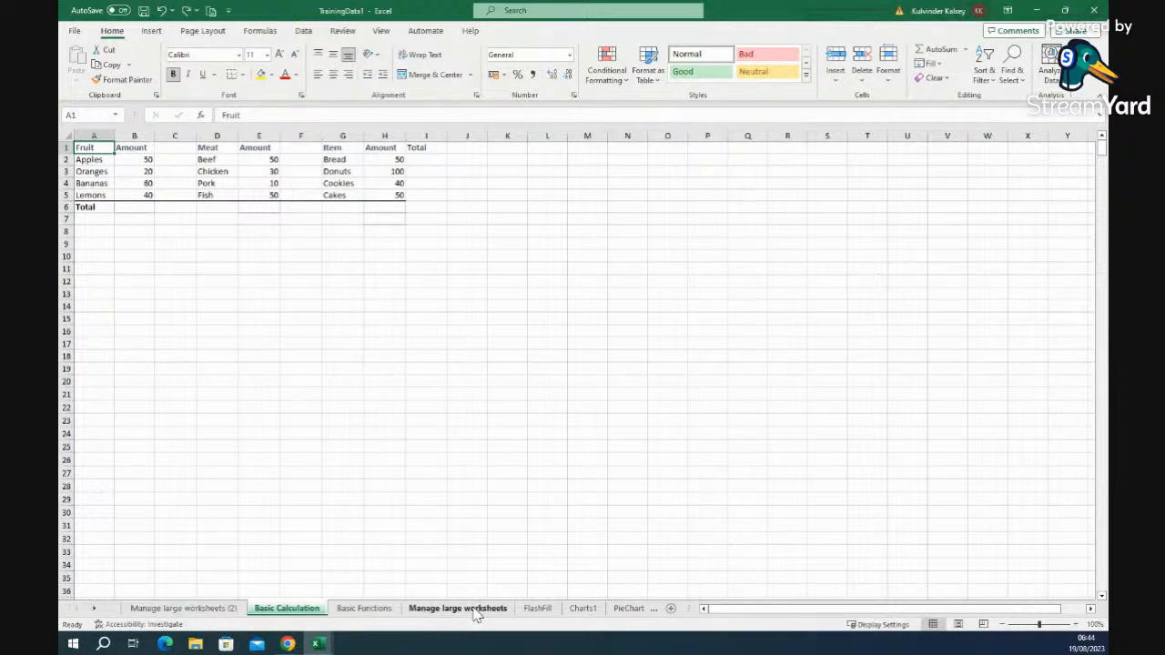
right_click(182, 616)
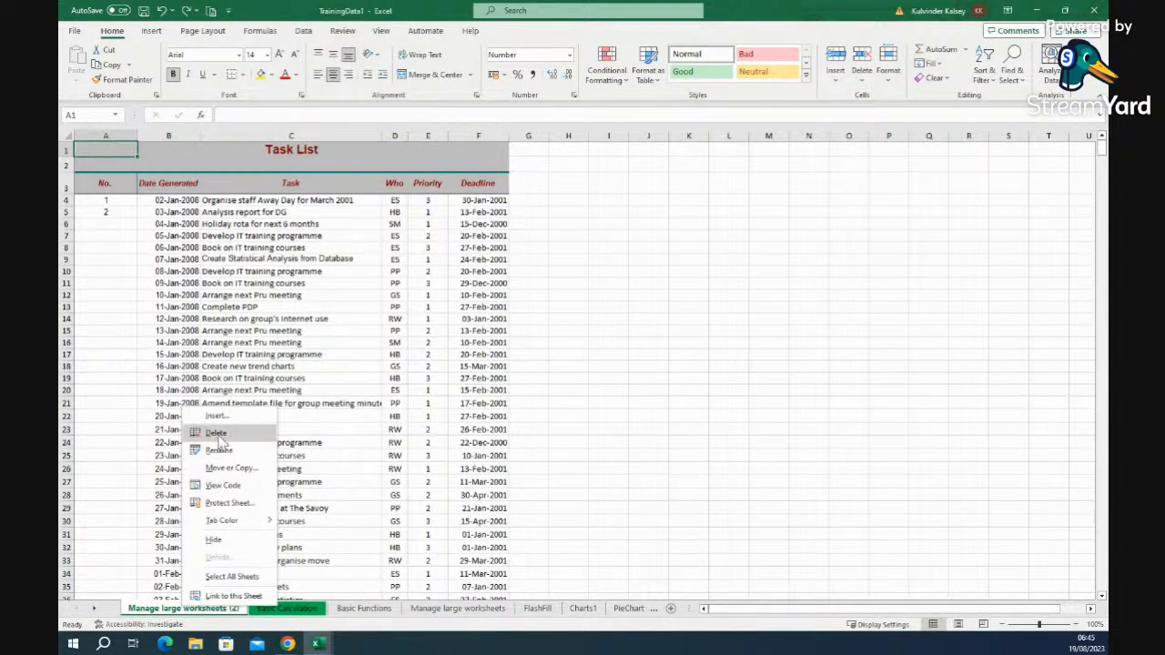
click(218, 434)
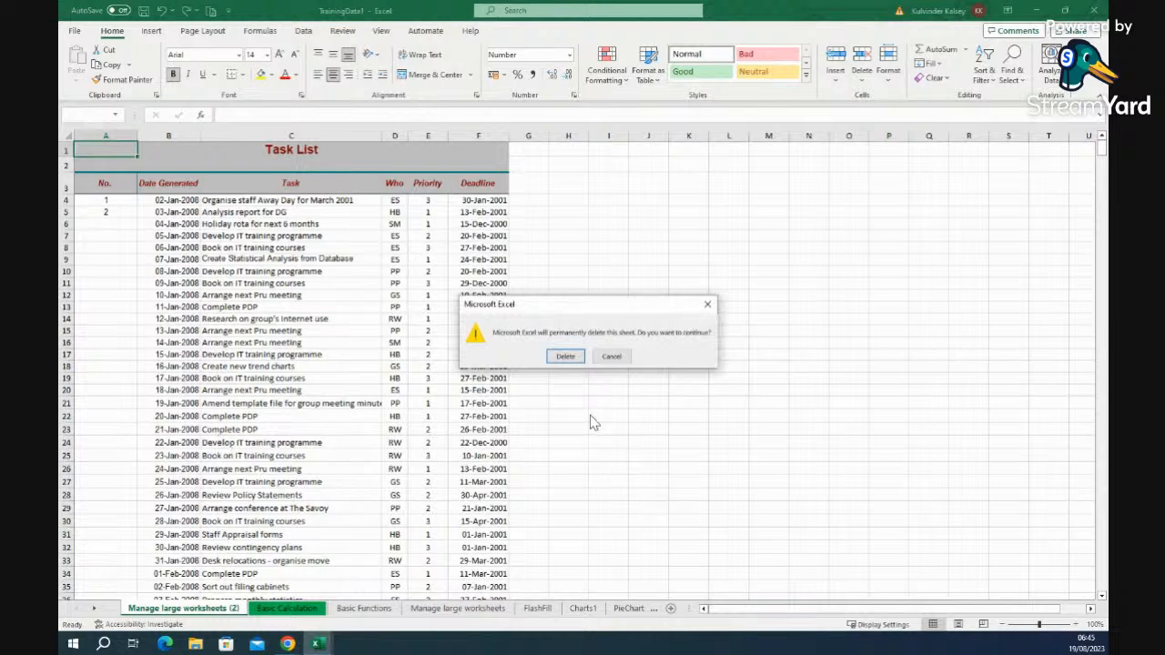
click(566, 357)
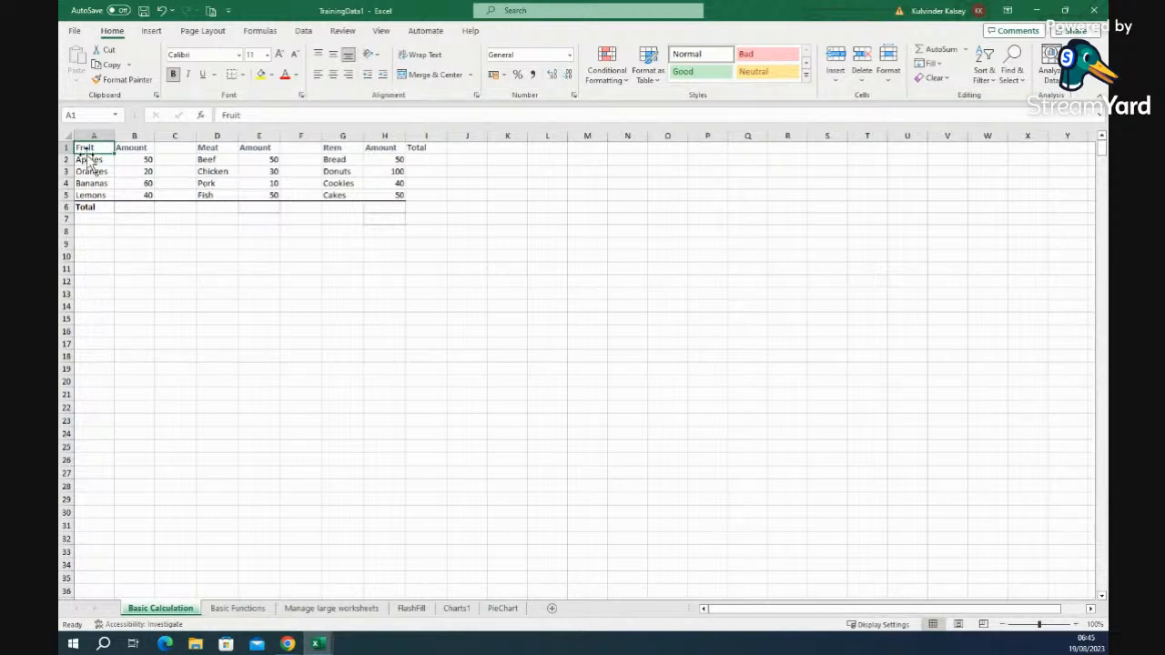
- Select the Fruit Total cell B6 on Basic Calculation and begin a formula with =
drag(88, 149, 403, 207)
click(334, 342)
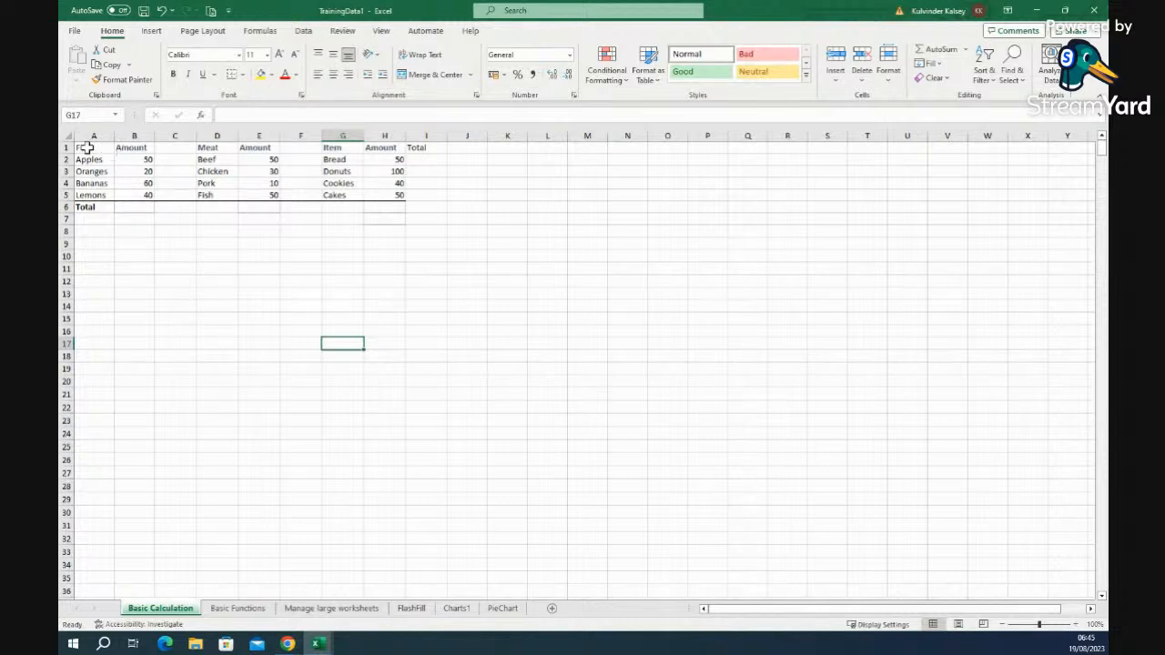
click(134, 161)
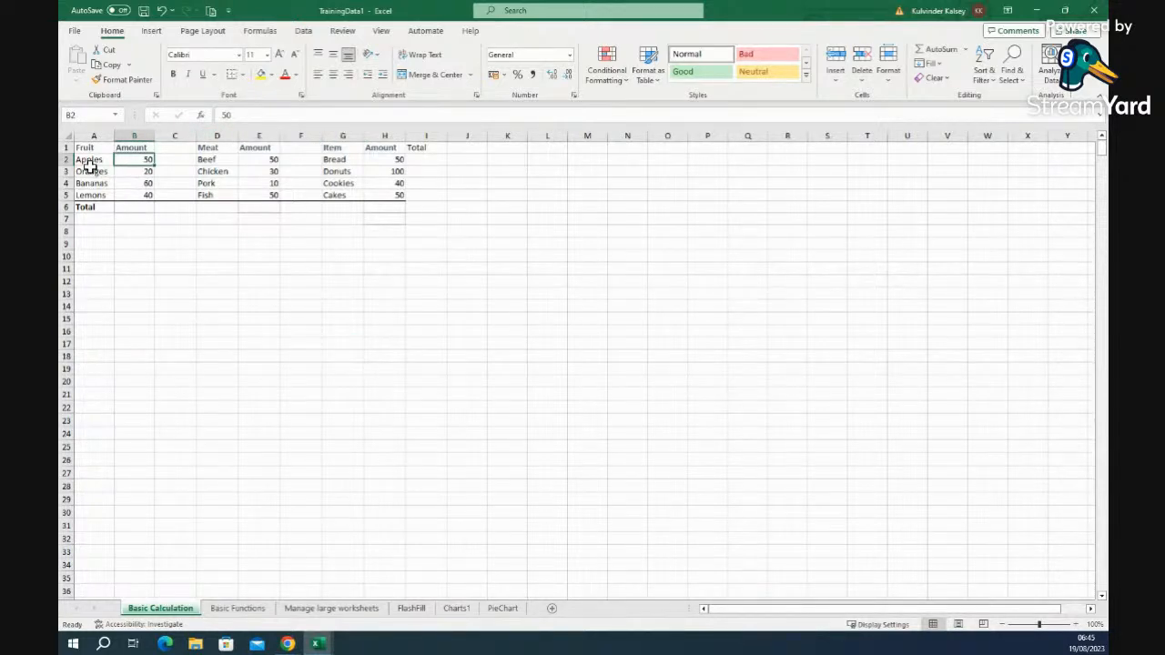
click(137, 208)
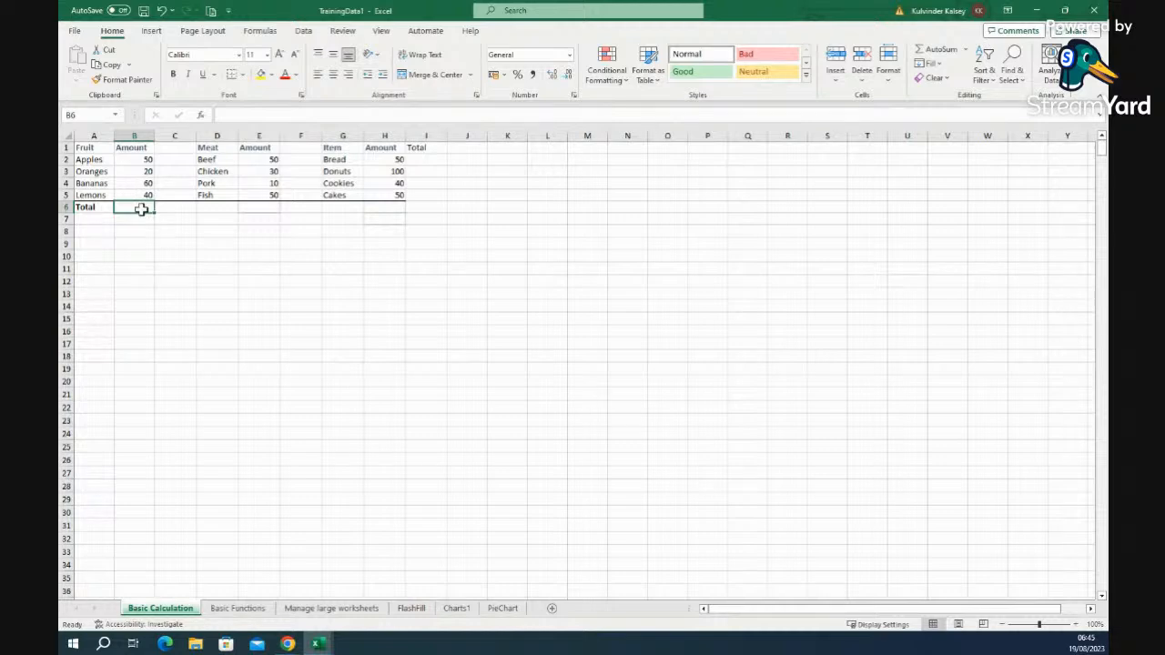
text(=)
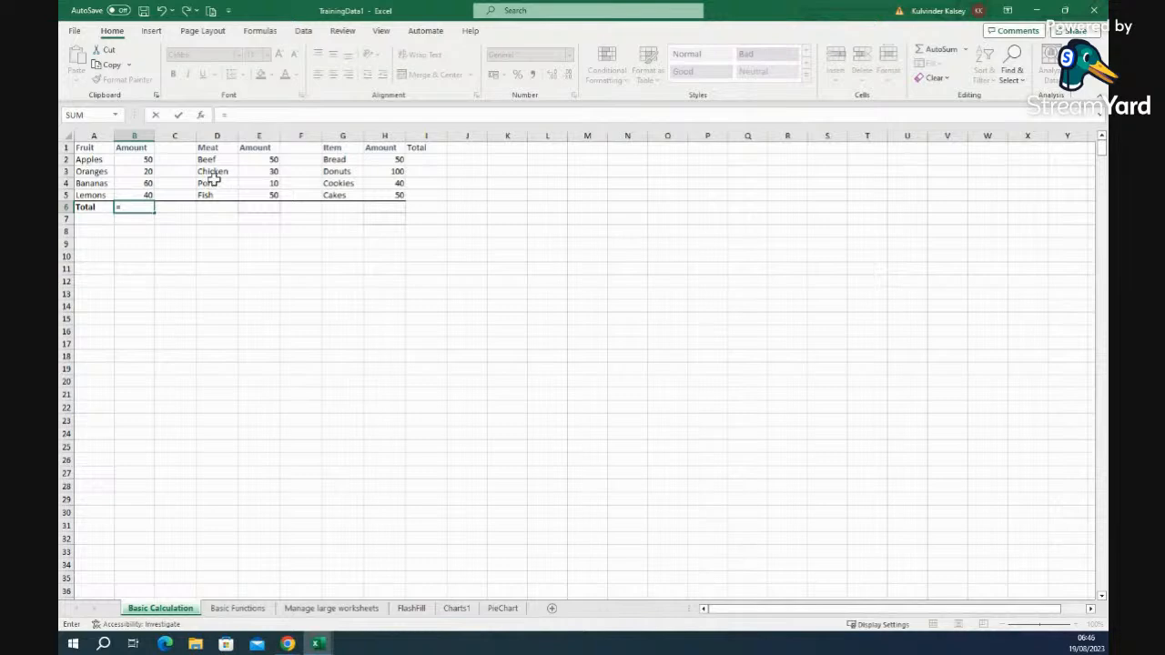
- Discard the unfinished formula in B6 and clear the table selection
drag(91, 148, 409, 232)
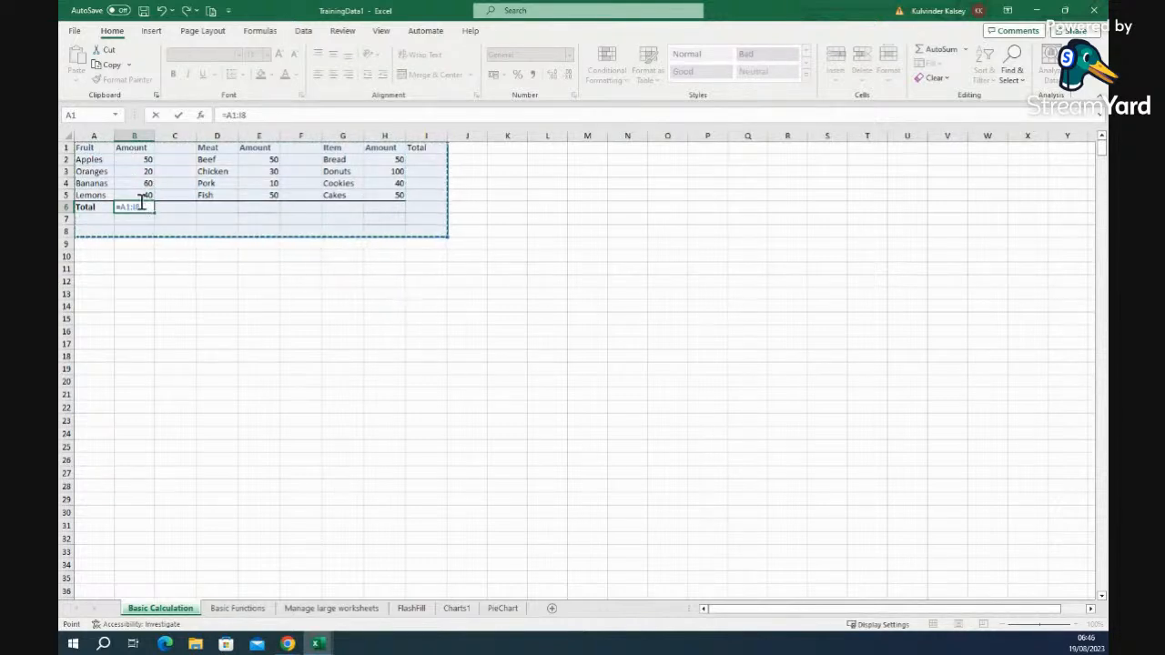
key(BackSpace)
key(BackSpace)
key(BackSpace)
key(BackSpace)
key(BackSpace)
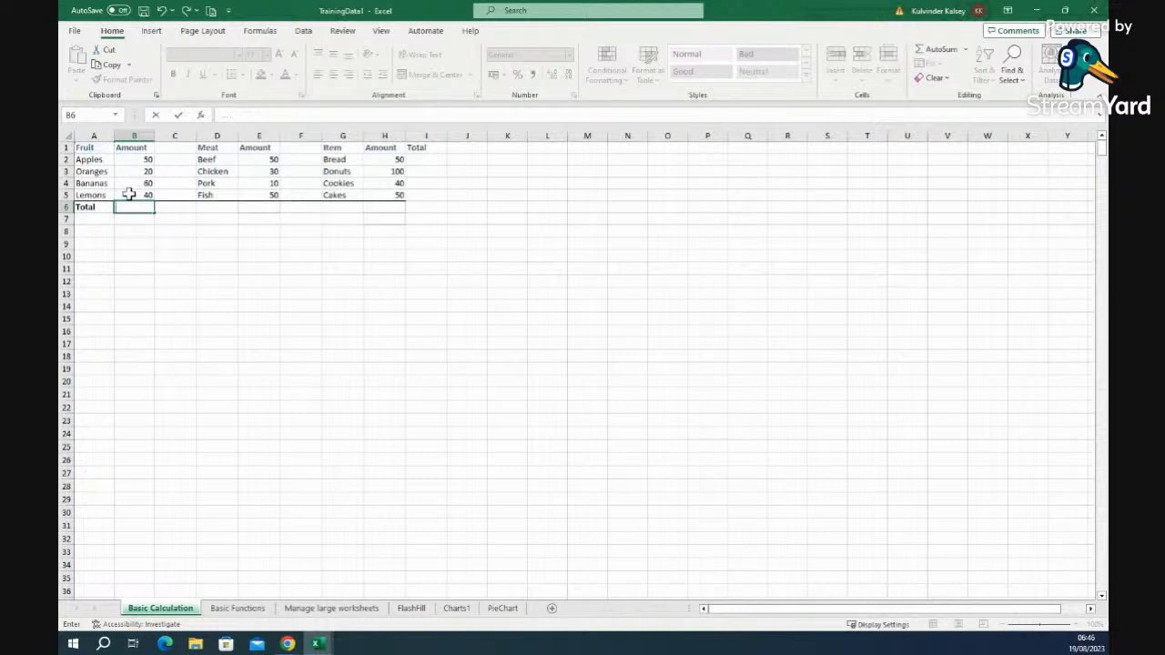
key(BackSpace)
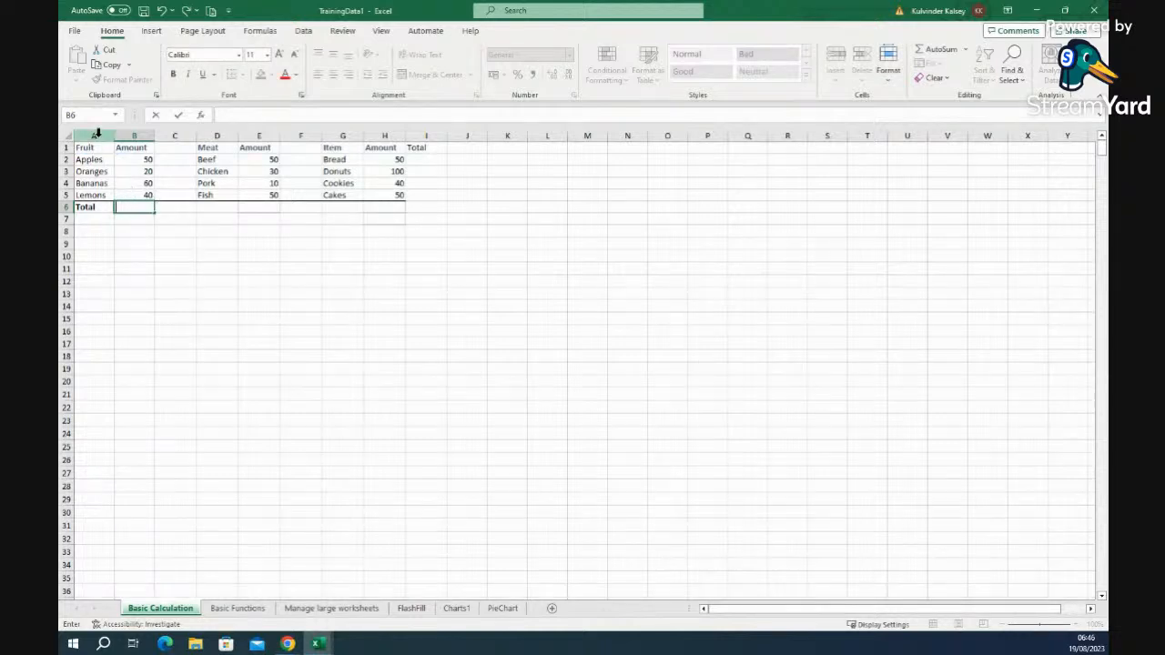
drag(91, 148, 428, 243)
click(987, 566)
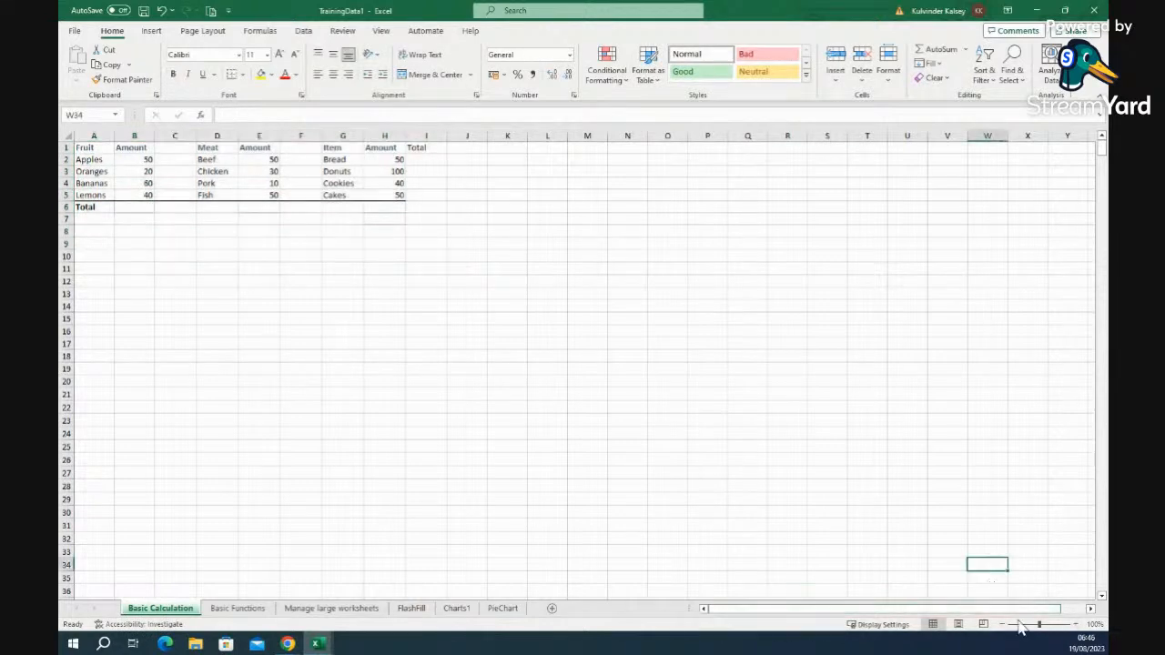
- Zoom the sheet to about 244% and scroll back to column A
click(1076, 625)
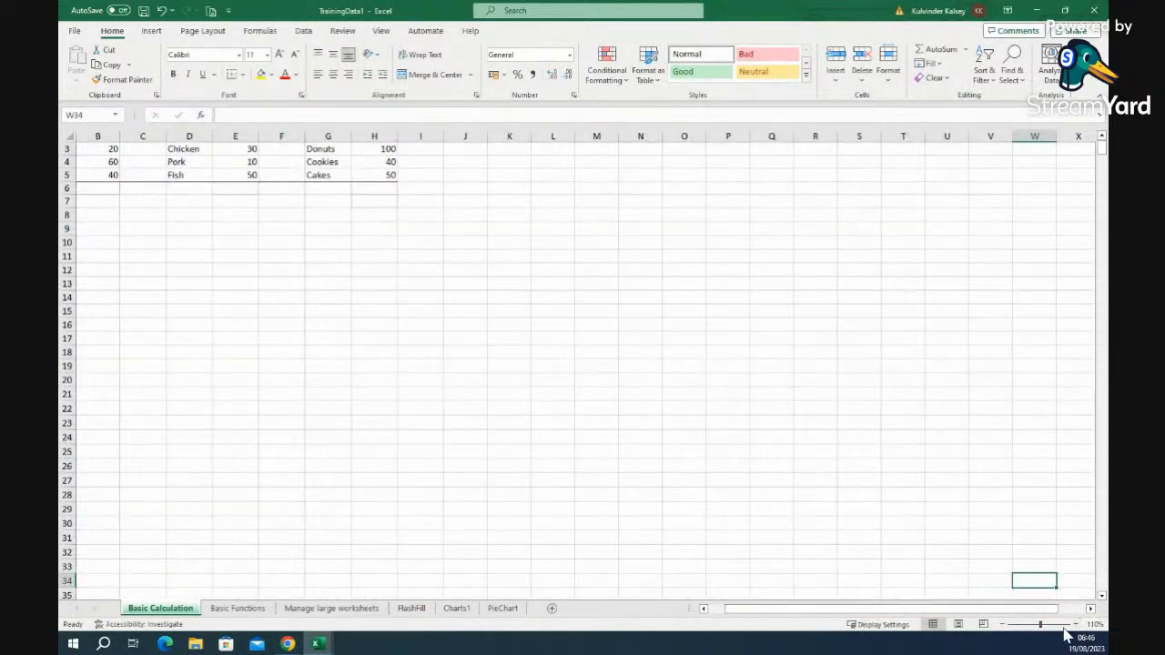
click(1039, 625)
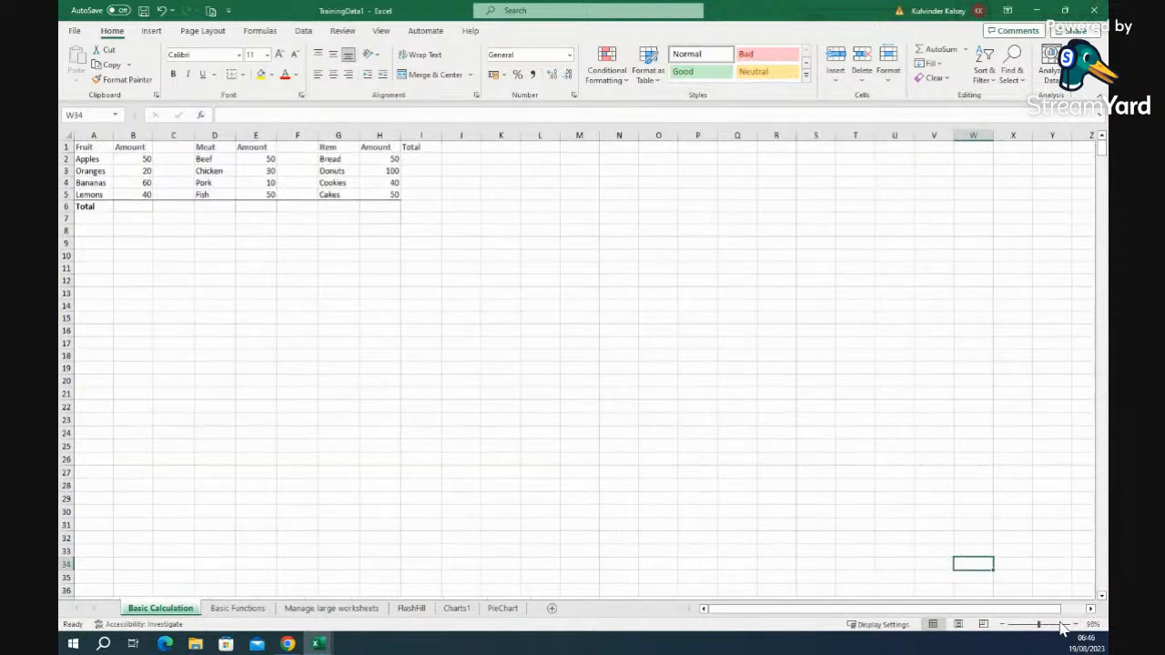
click(1055, 625)
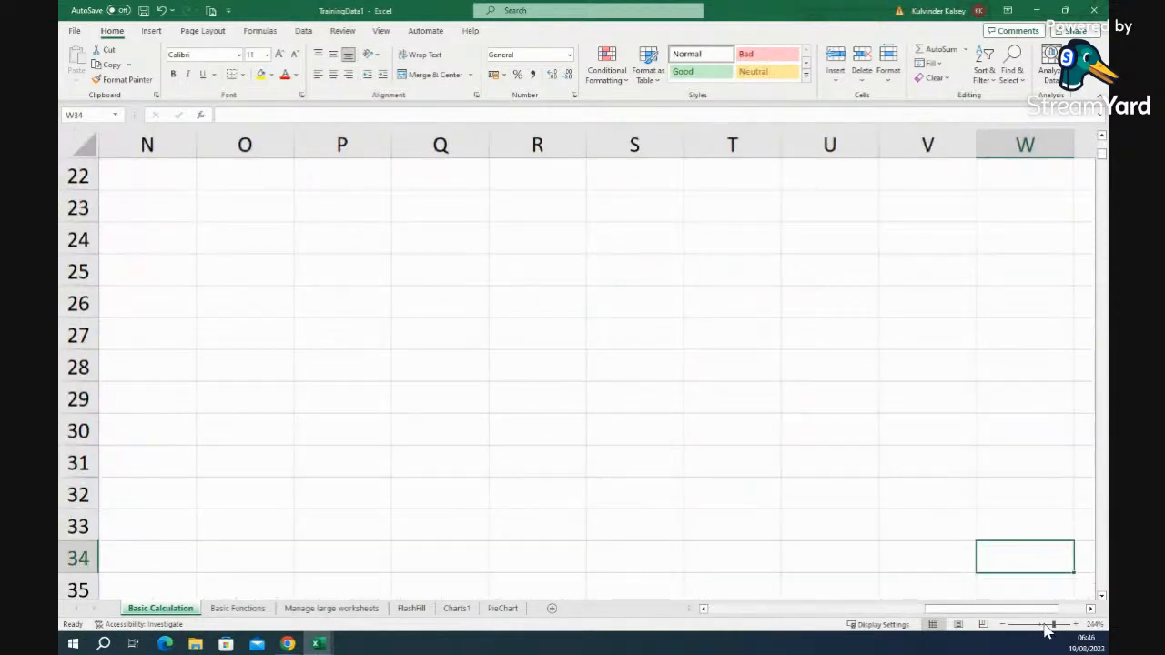
scroll(363, 491, down, 6)
scroll(363, 491, down, 20)
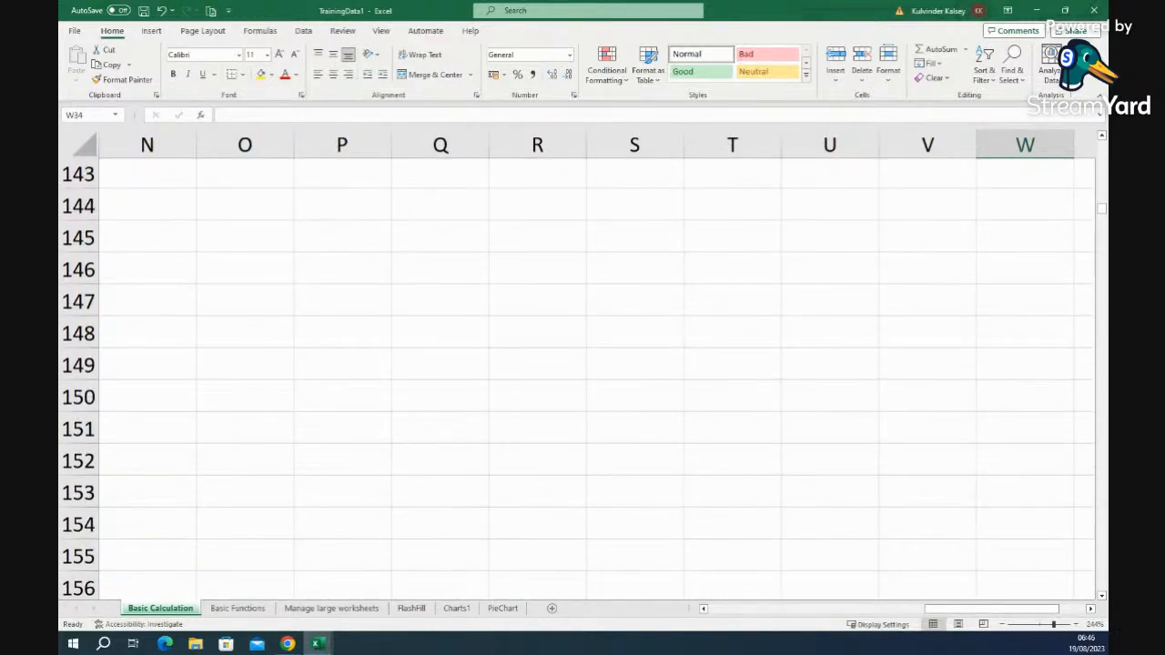
drag(1102, 209, 1102, 139)
drag(935, 614, 659, 617)
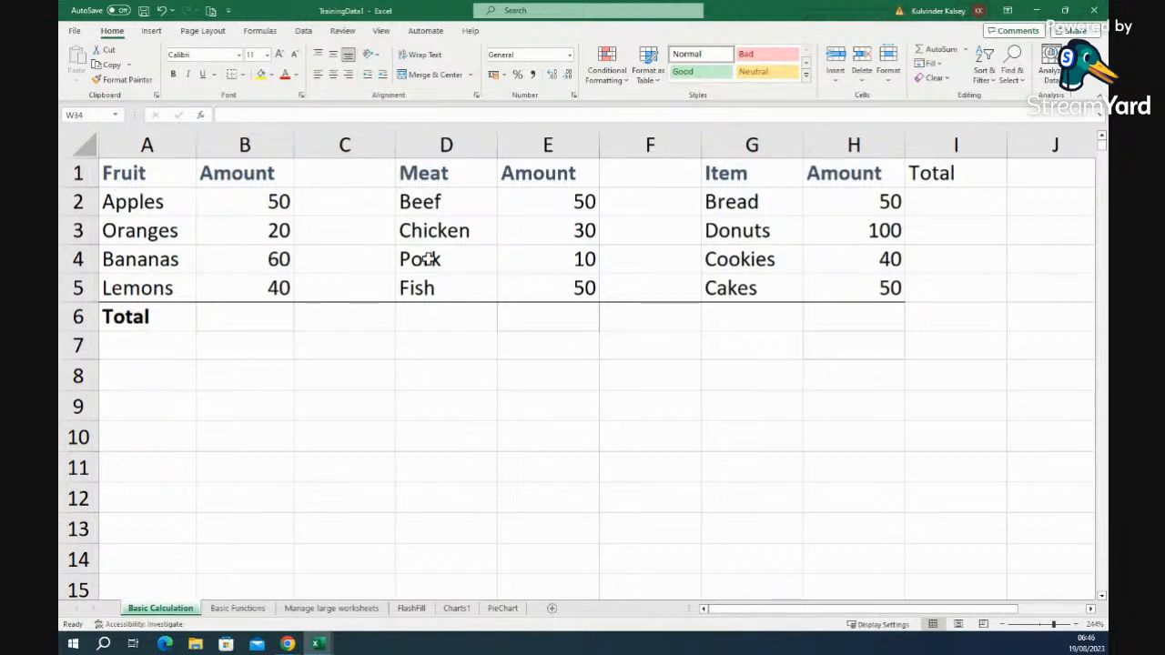
- Enter =B2+B3+B4 in B6 so the Fruit Total shows 130
click(238, 409)
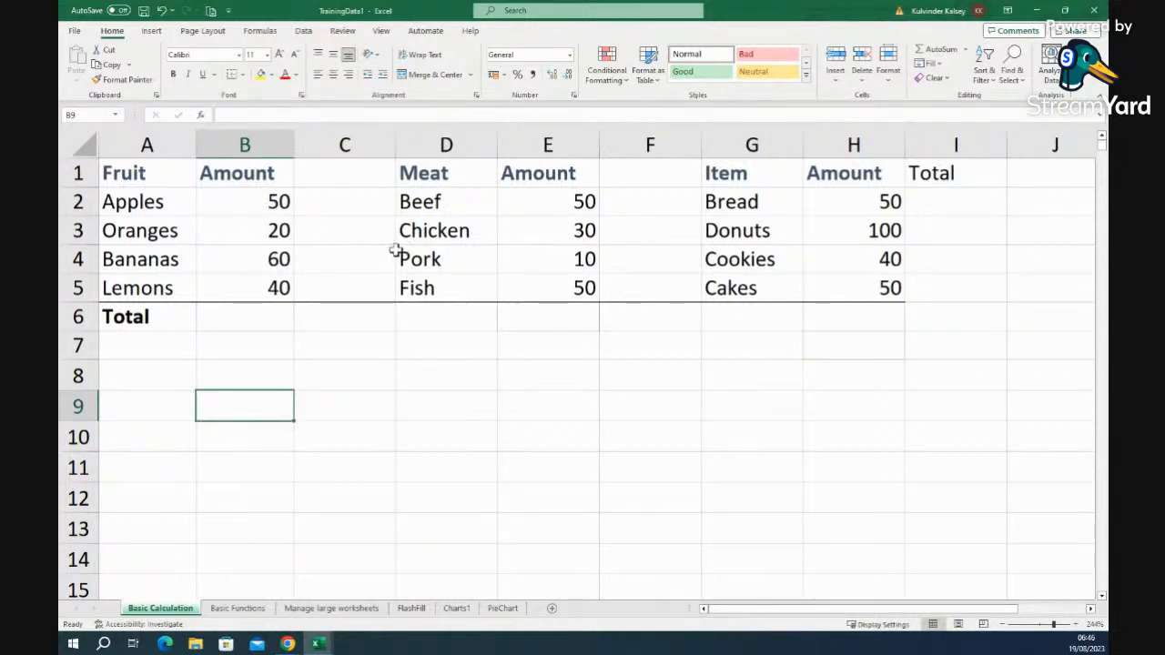
click(239, 317)
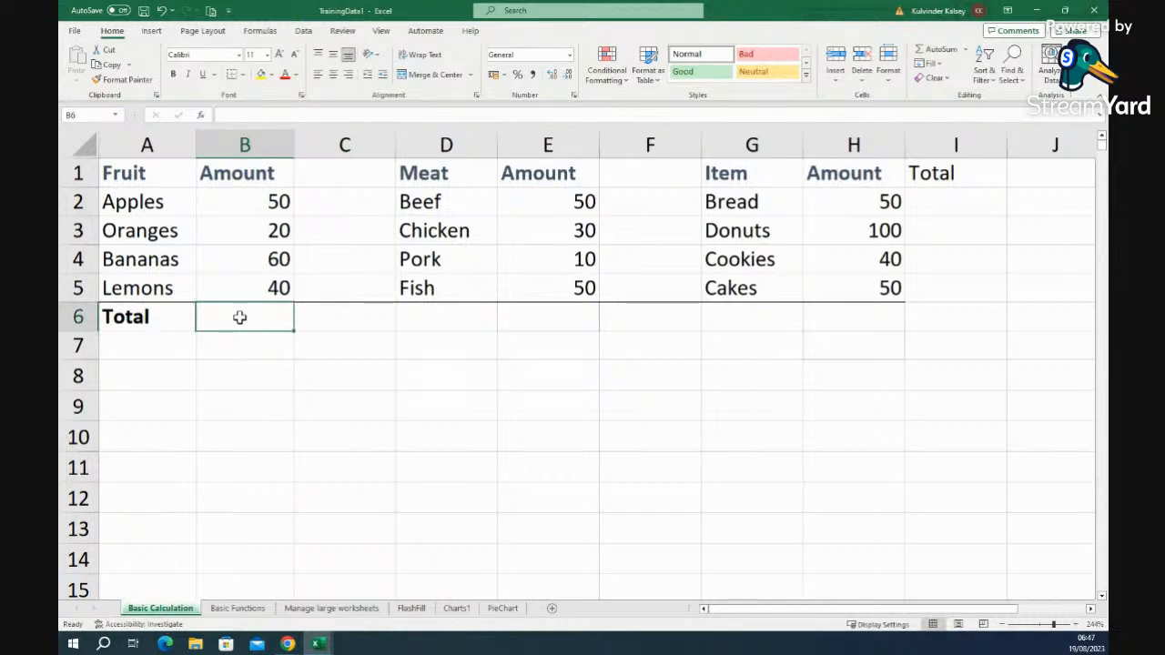
text(=)
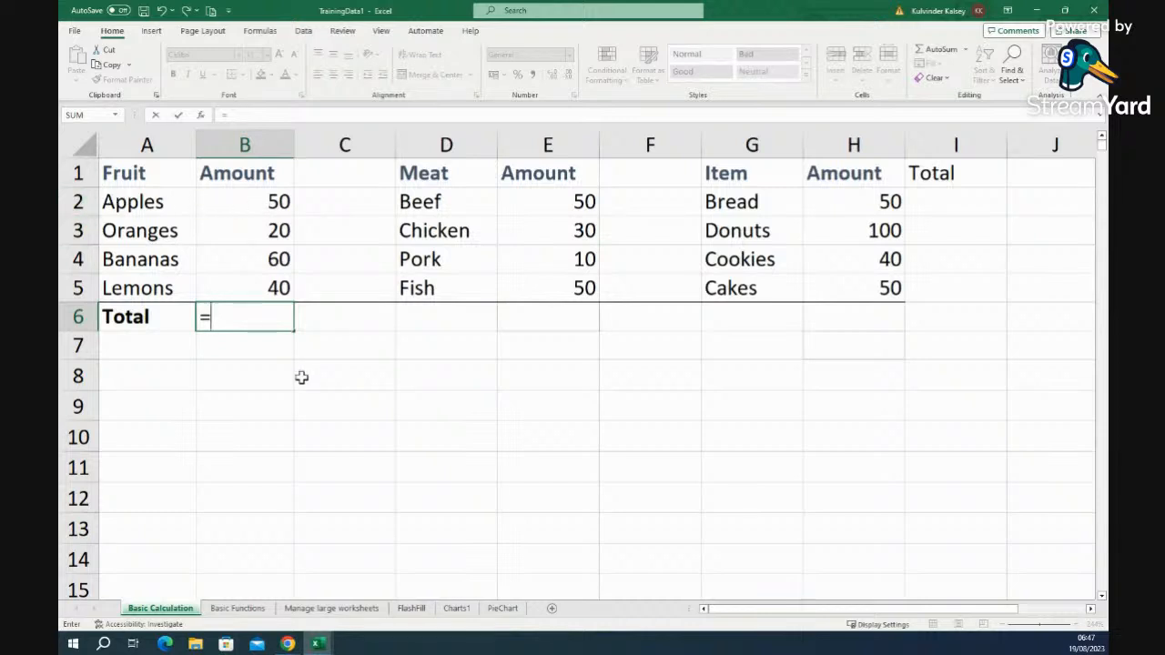
text(b2)
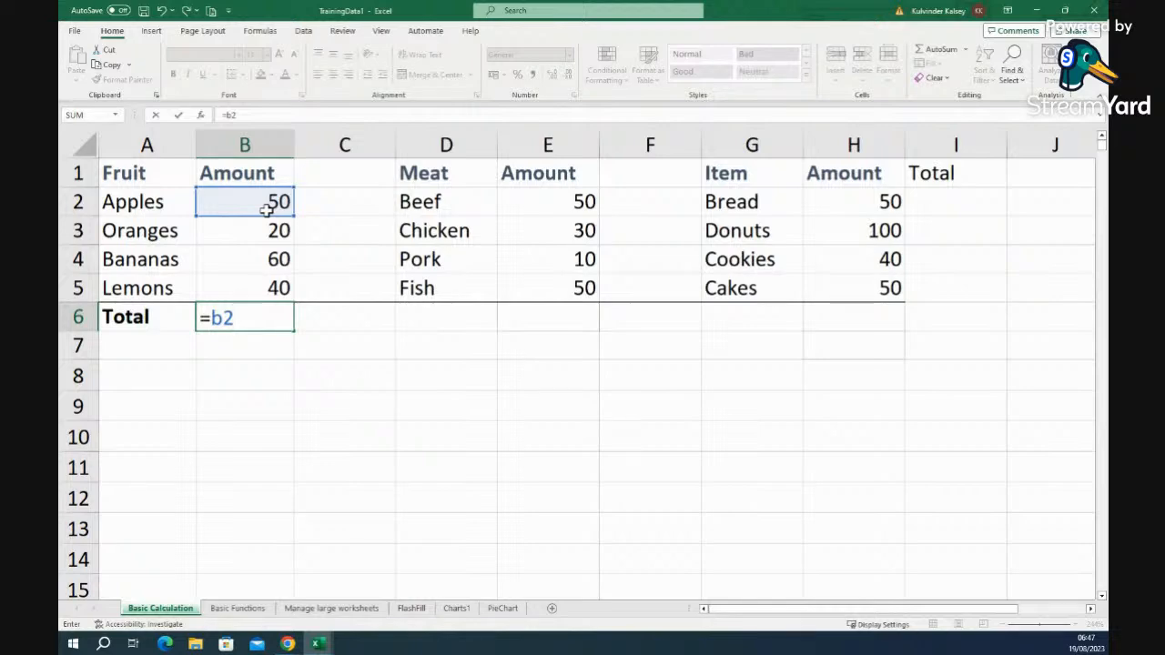
text(+)
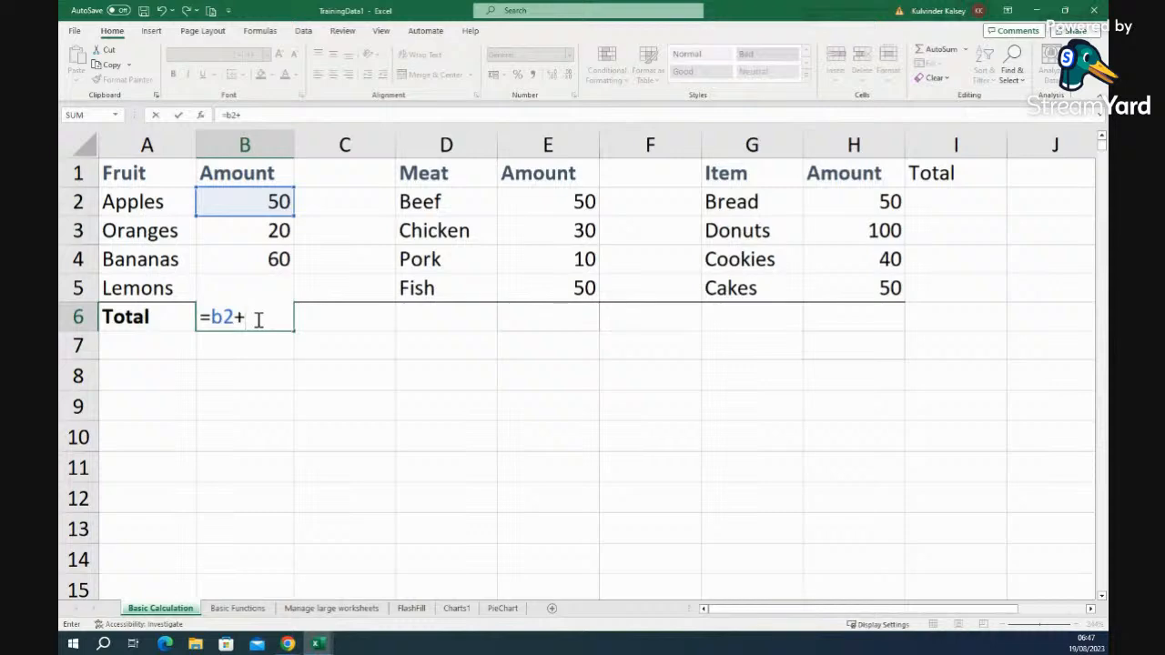
text(b3)
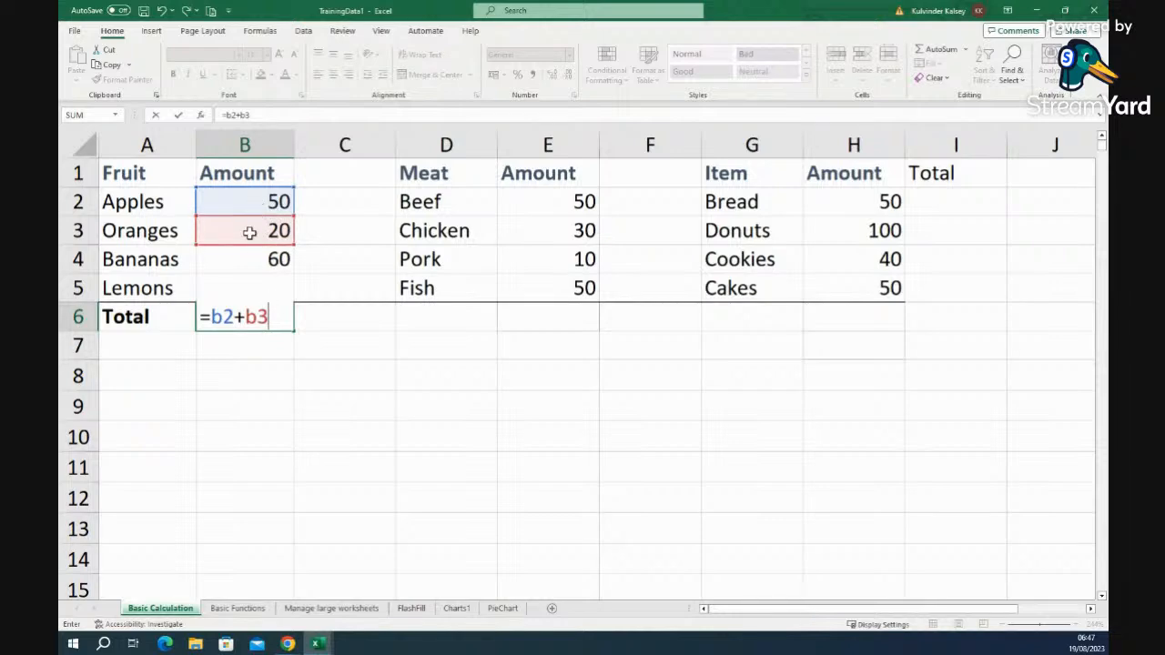
text(+b)
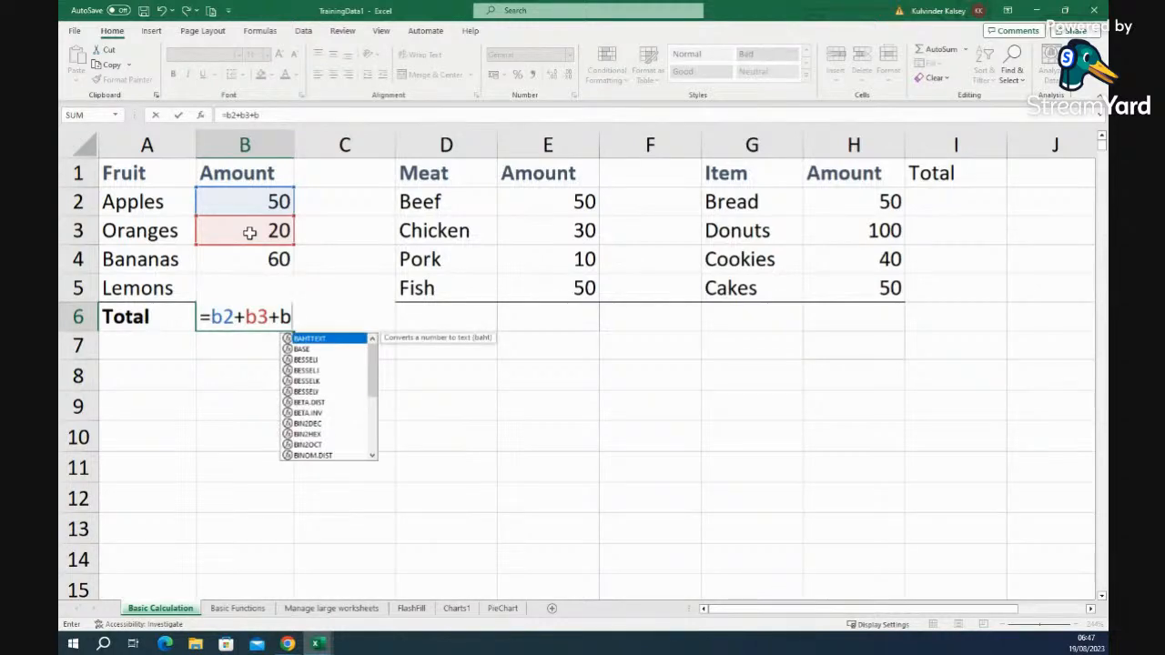
text(3)
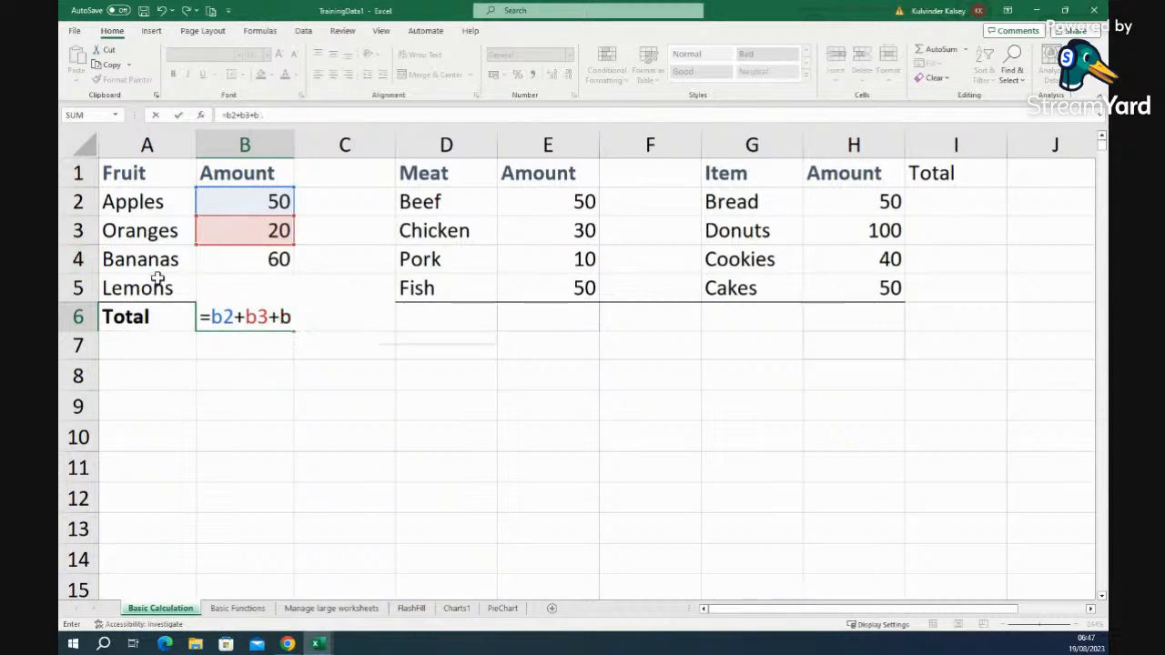
key(BackSpace)
text(4)
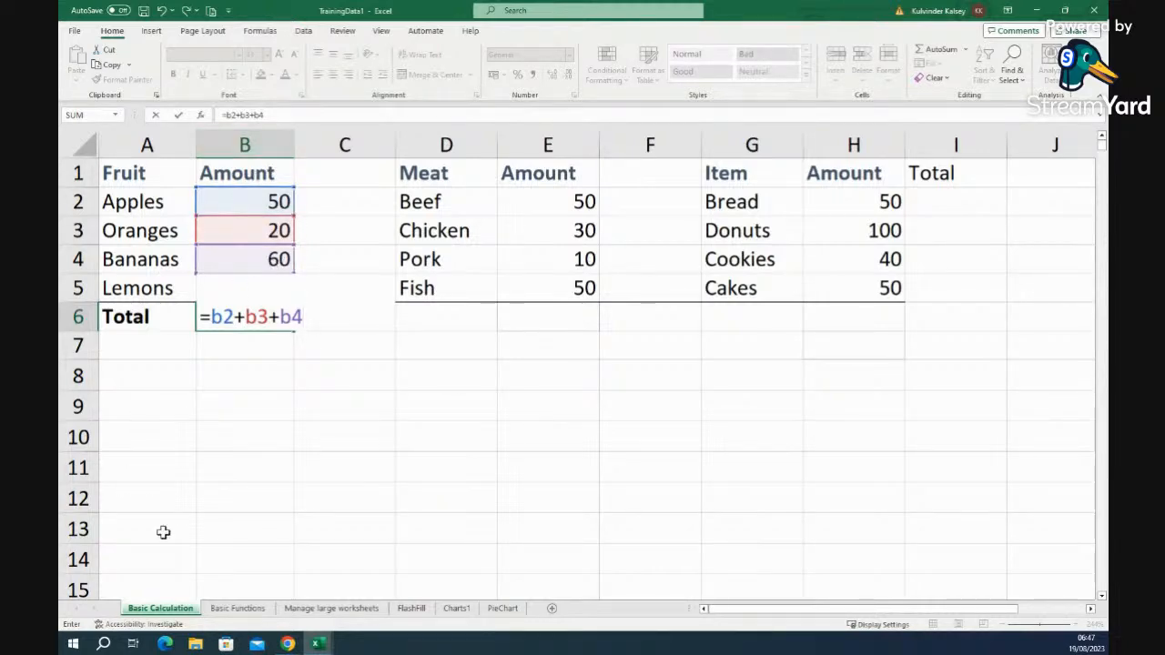
key(Return)
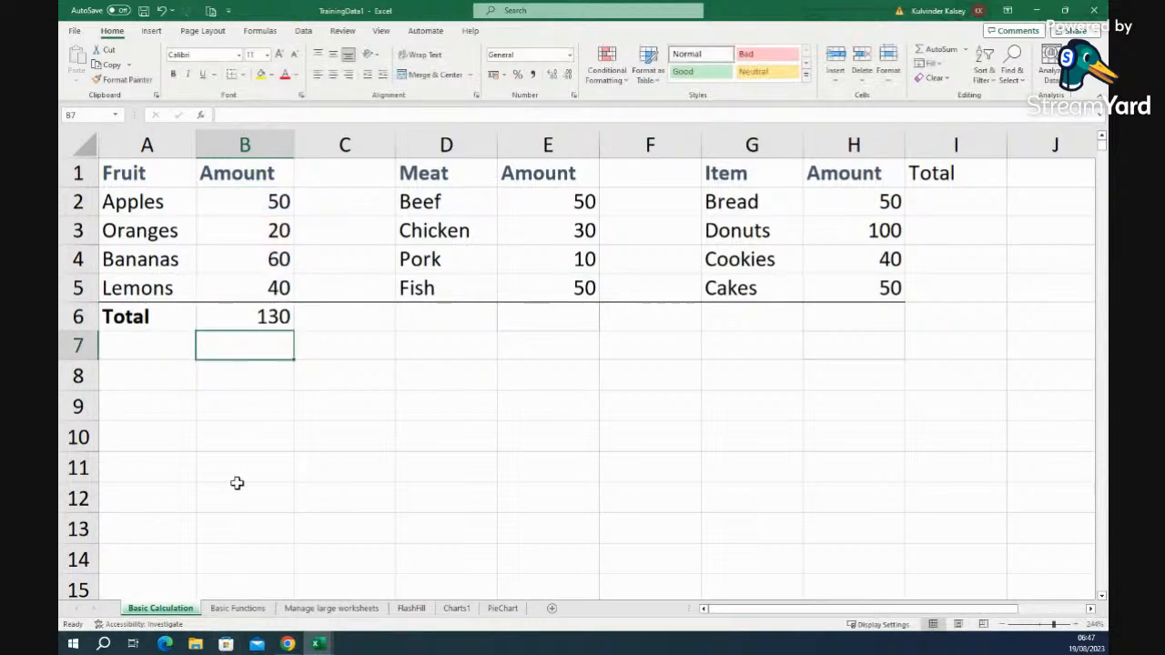
- Change the Oranges amount in B3 to 30, making the Fruit total 140
click(273, 317)
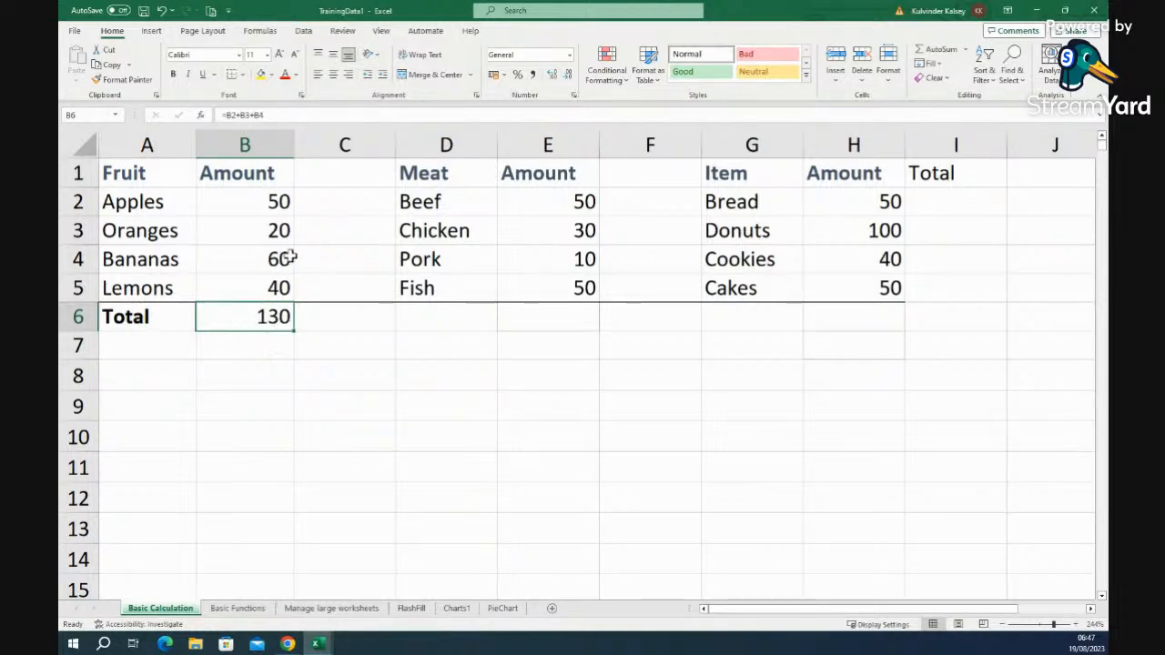
click(279, 230)
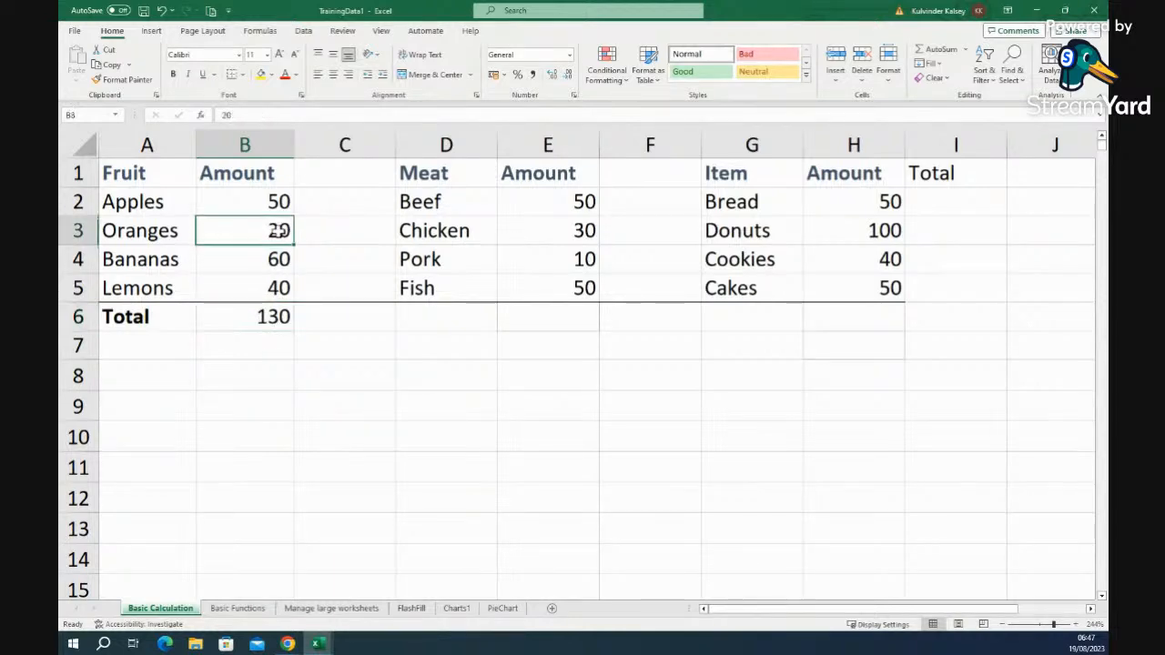
scroll(278, 230, down, 5)
click(278, 231)
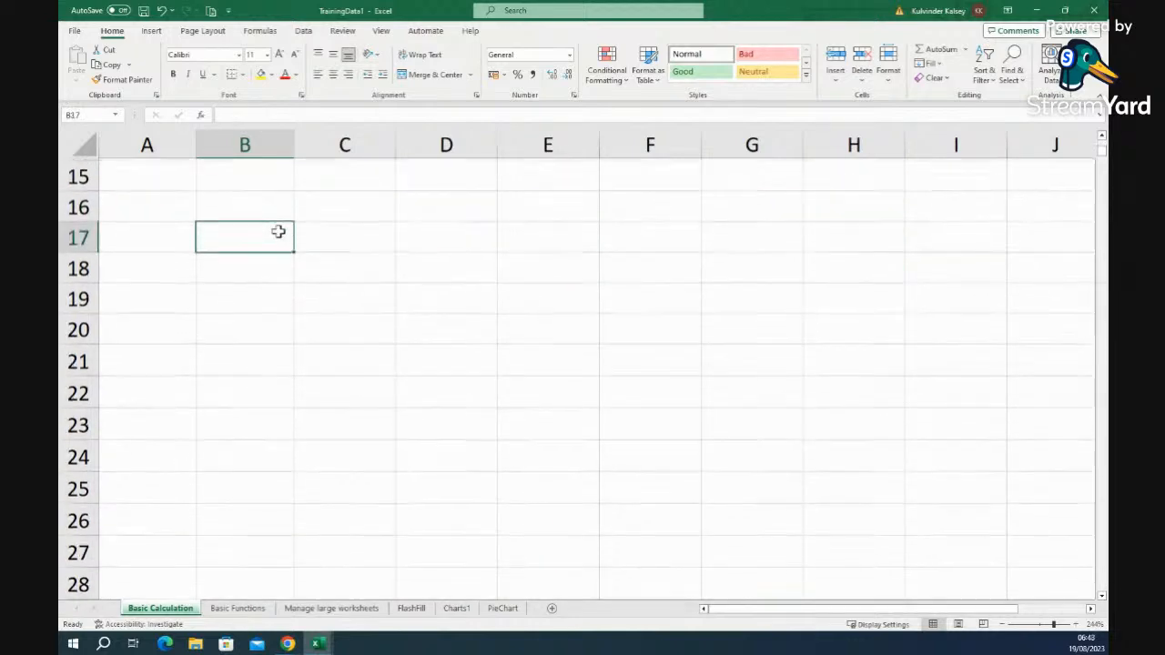
scroll(319, 310, down, 4)
scroll(319, 310, up, 9)
click(278, 231)
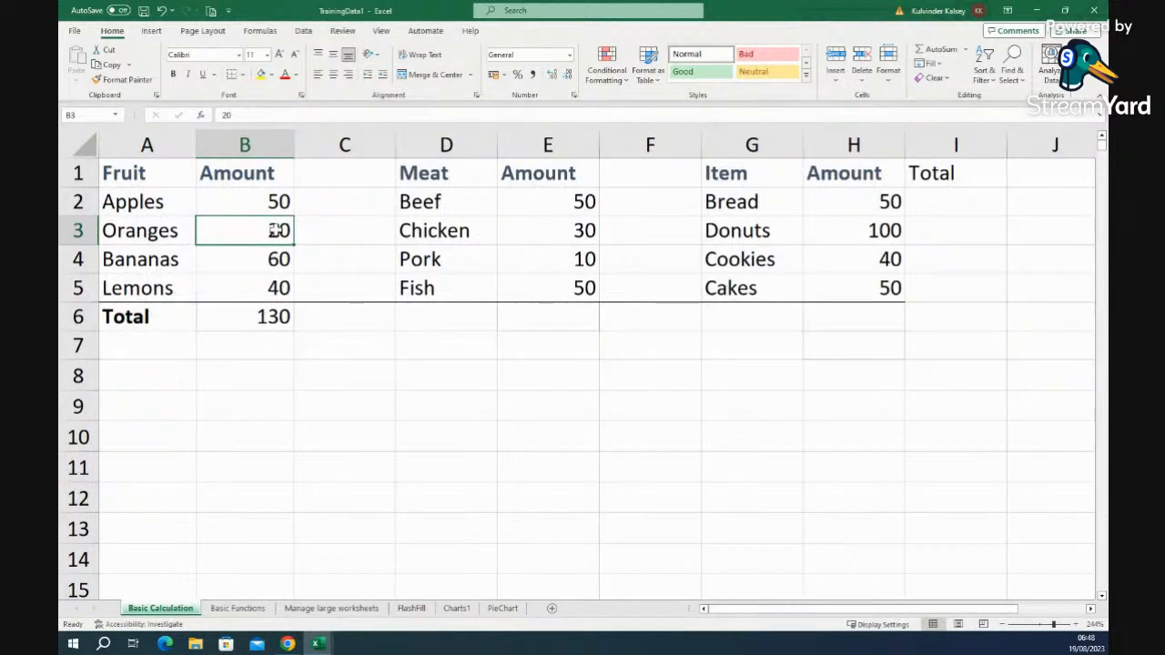
text(30)
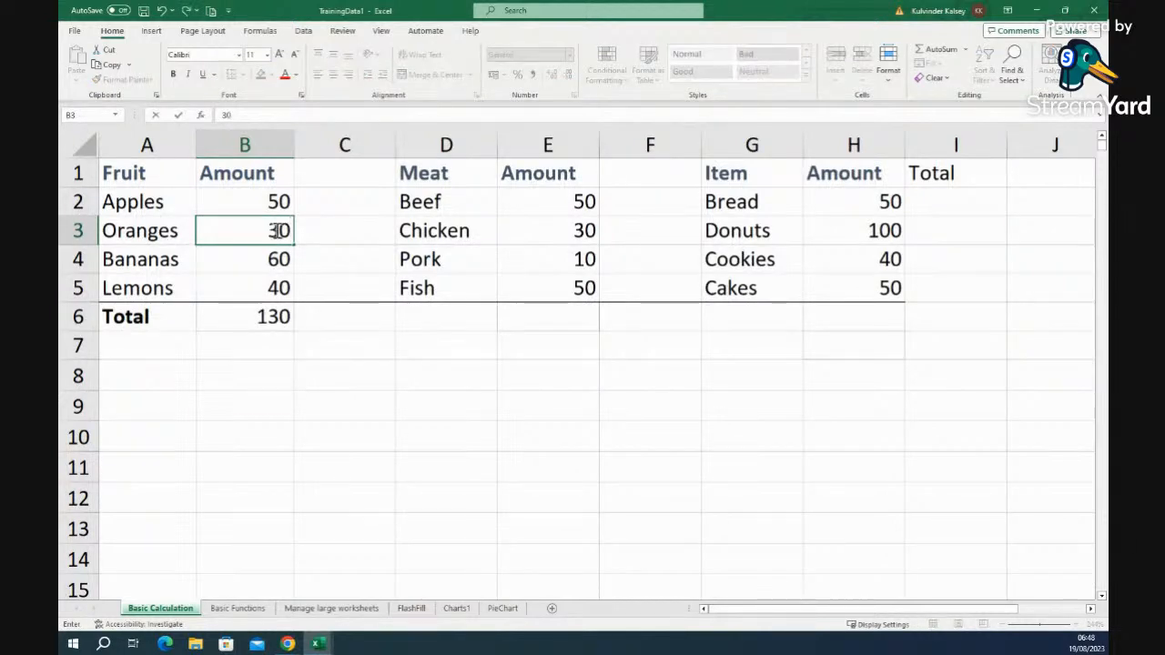
click(279, 344)
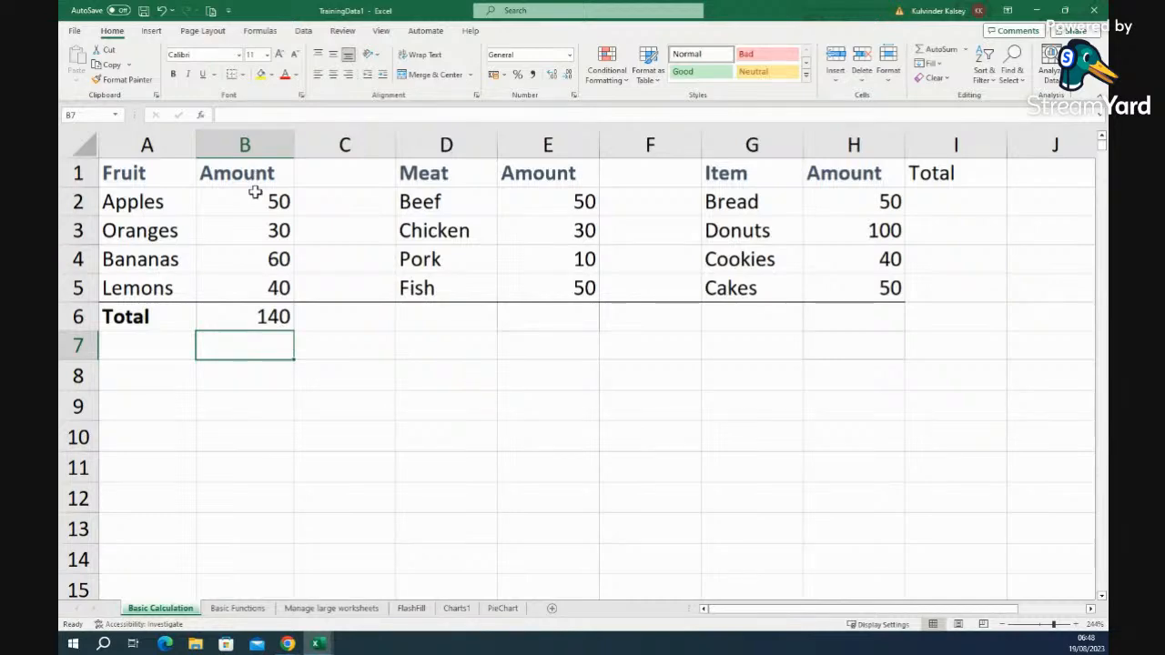
click(256, 317)
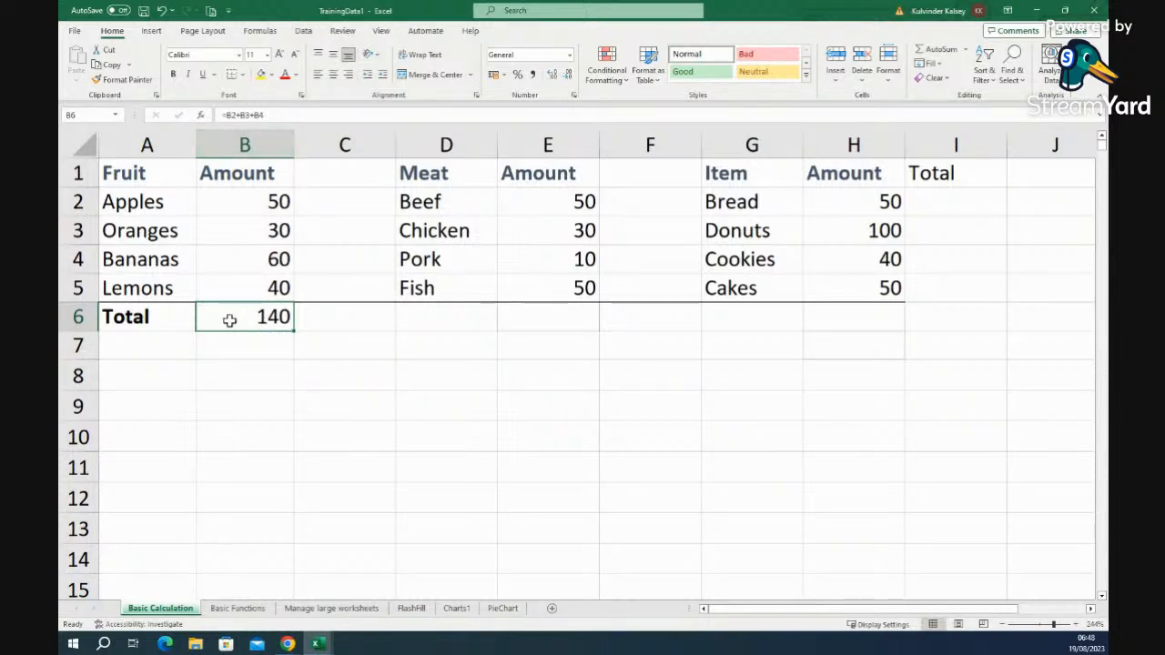
click(285, 117)
drag(264, 116, 212, 119)
click(278, 115)
click(276, 116)
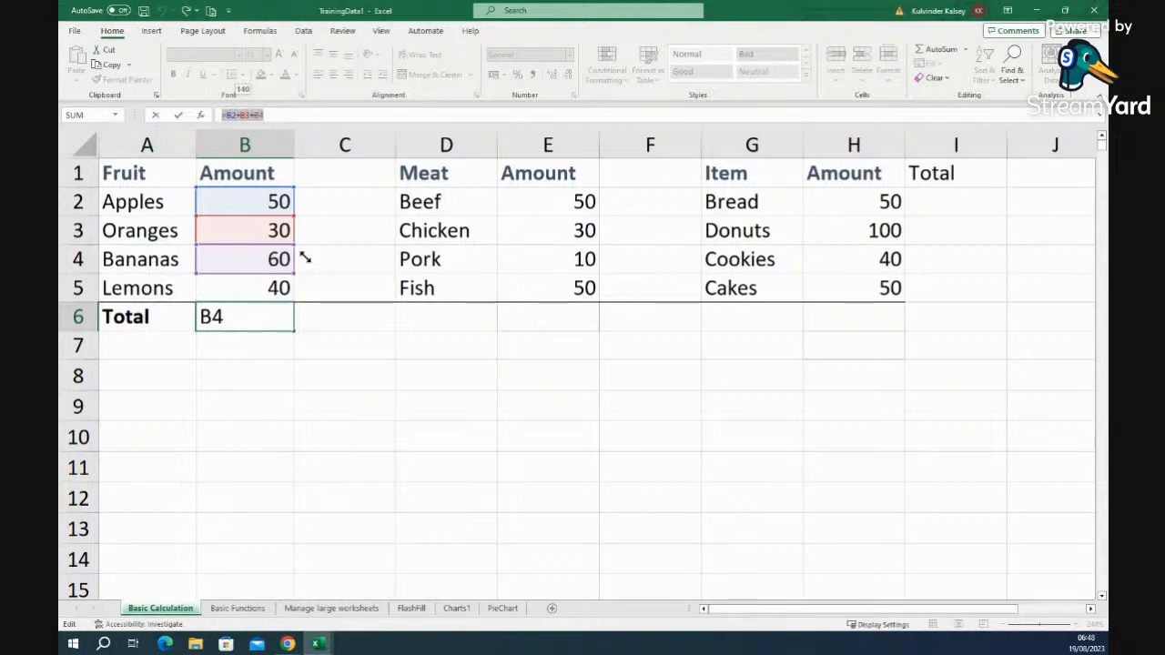
click(314, 114)
click(338, 445)
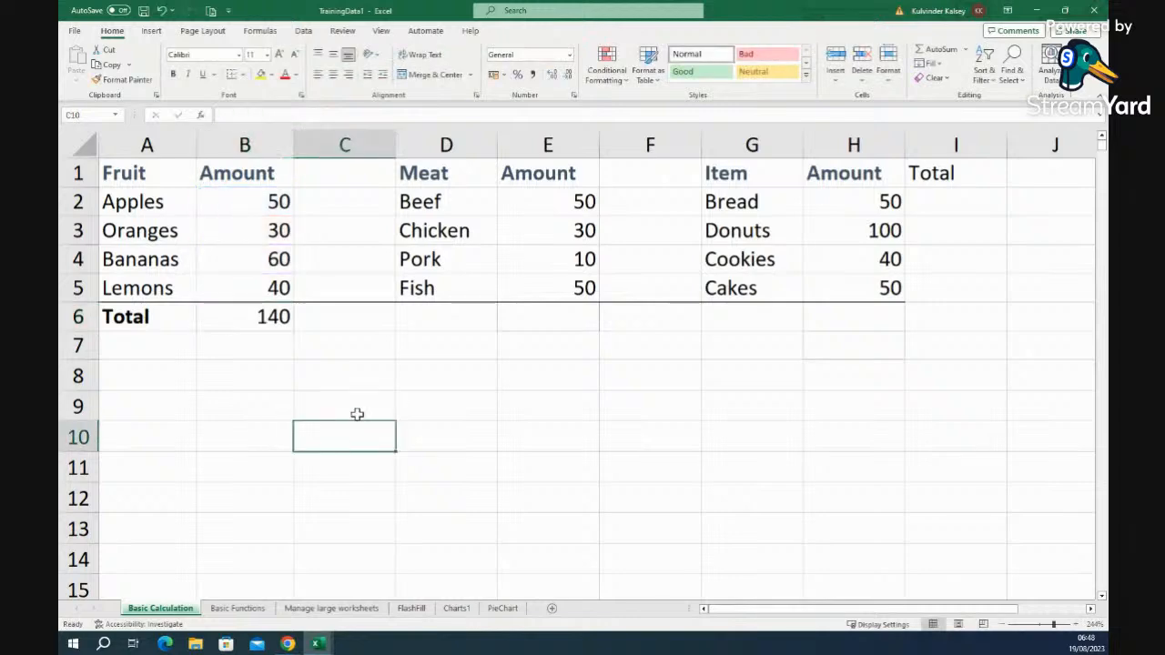
click(252, 288)
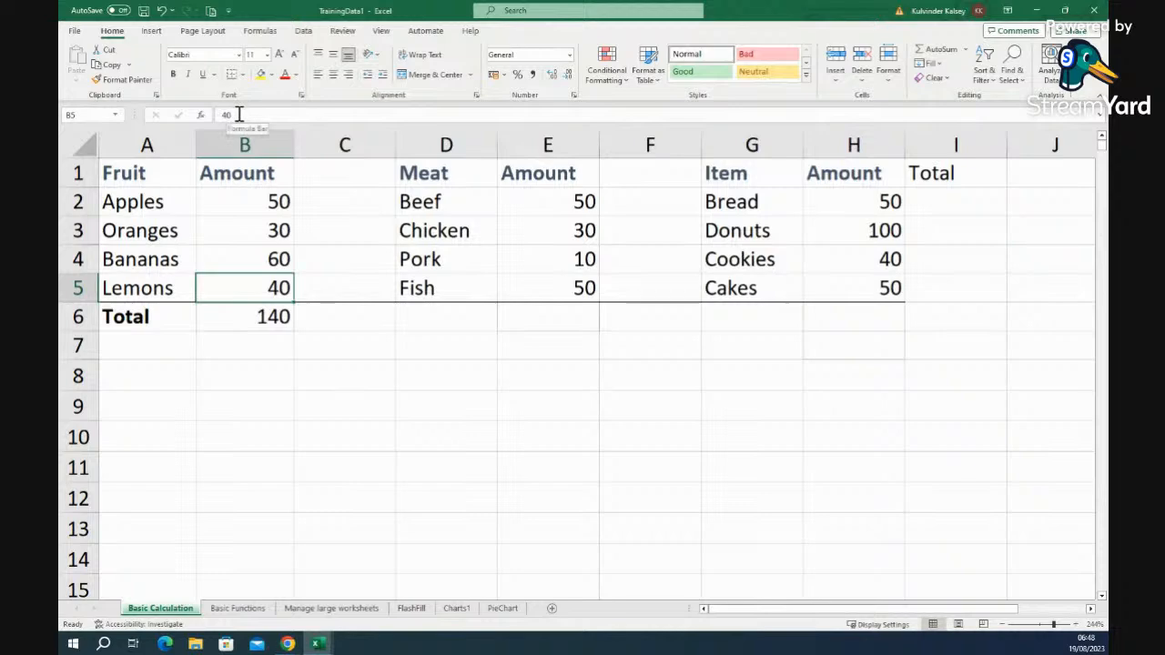
click(244, 175)
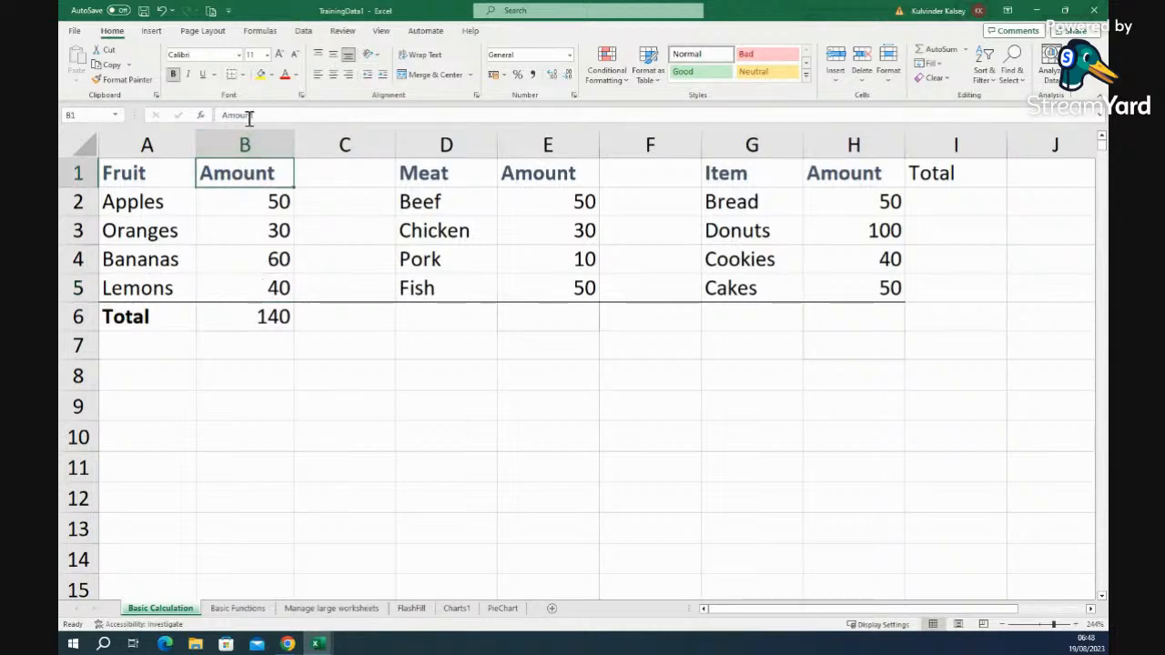
click(238, 317)
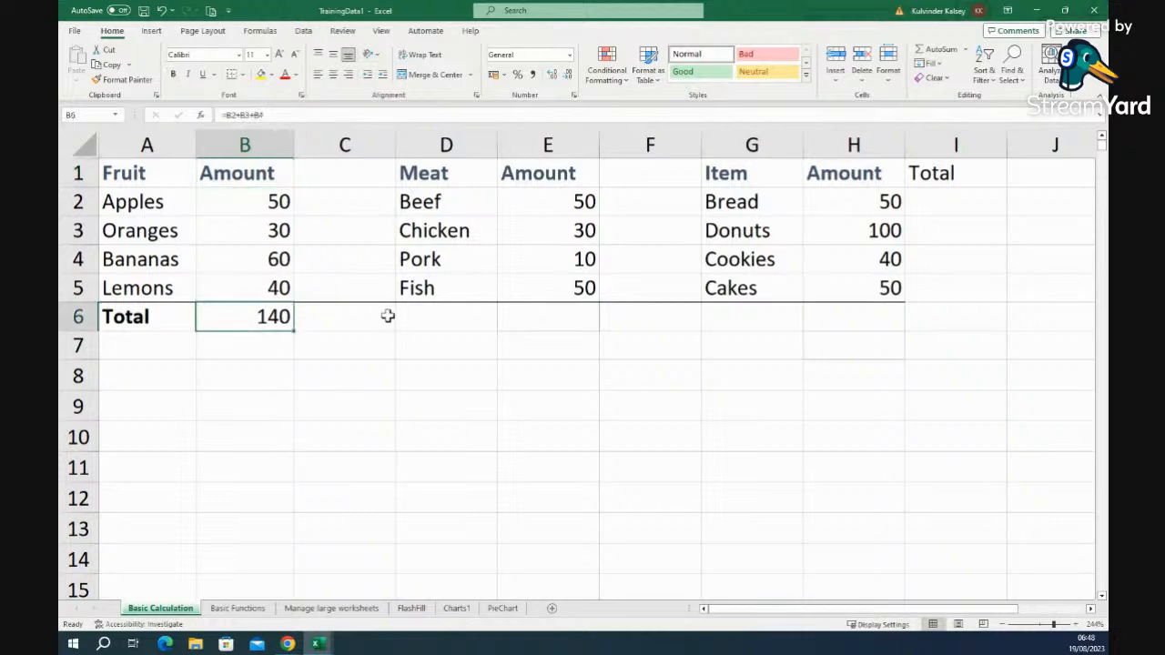
click(449, 322)
click(585, 317)
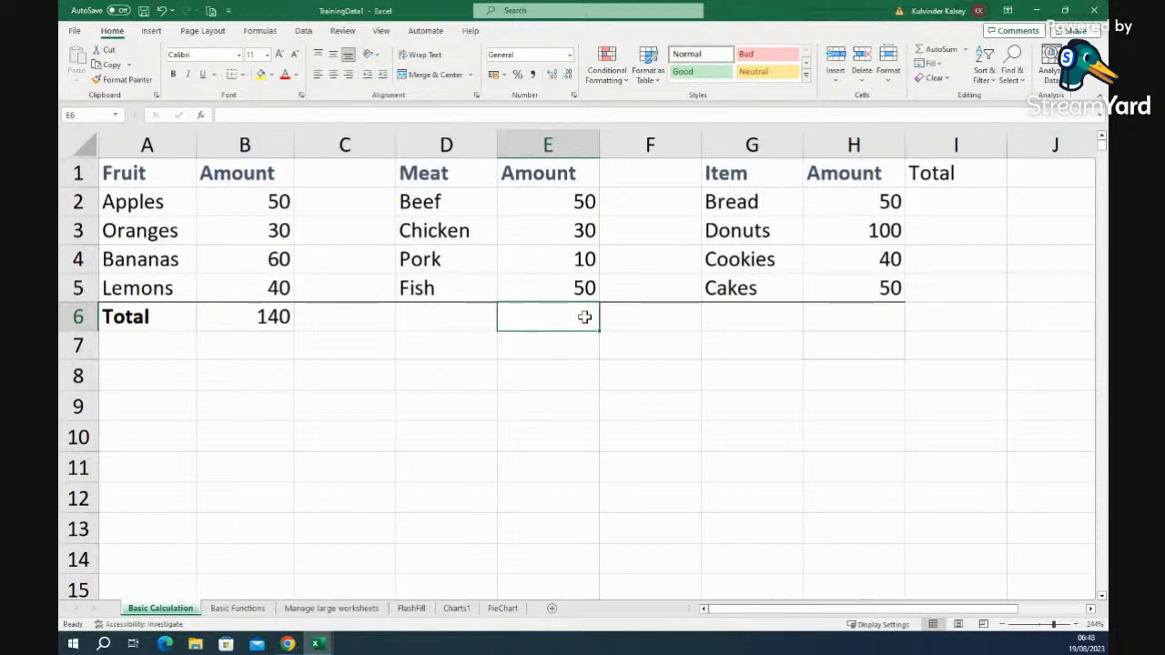
- Enter =SUM(E2:E5) in E6 so the Meat total shows 140
text(=)
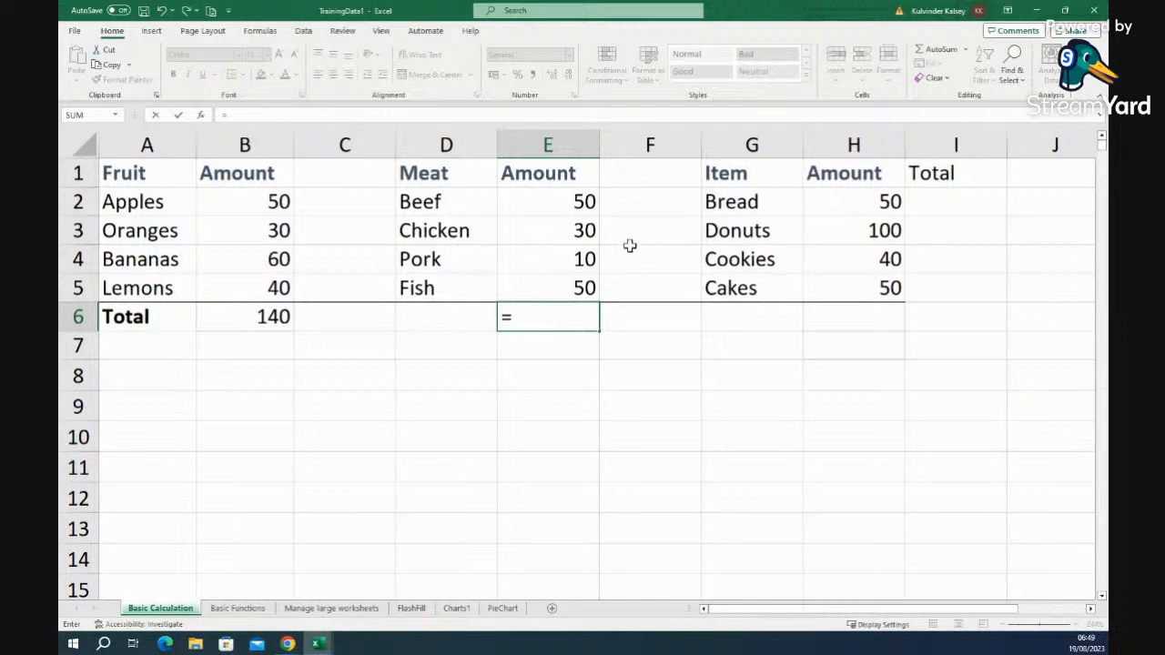
text(s)
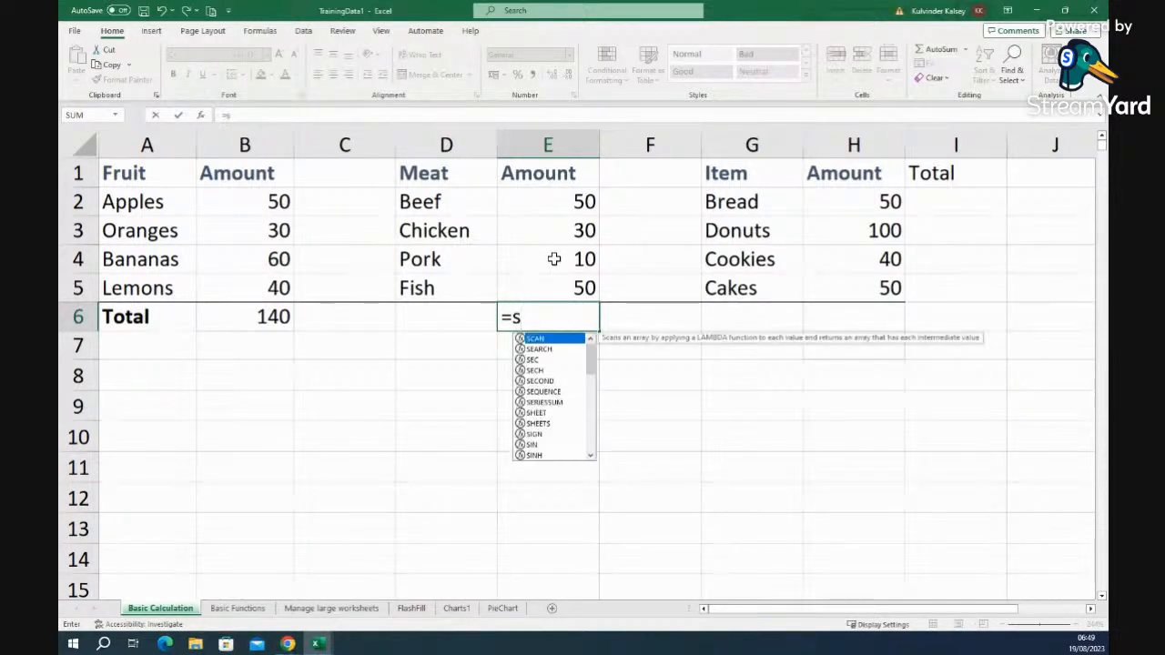
text(um)
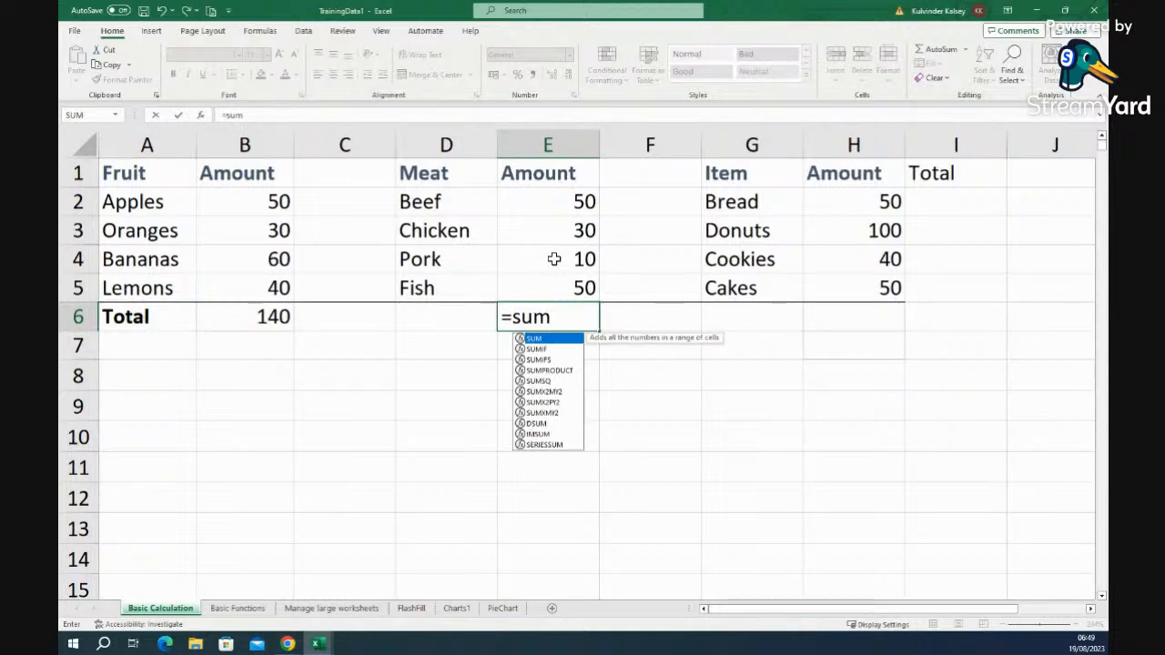
text(()
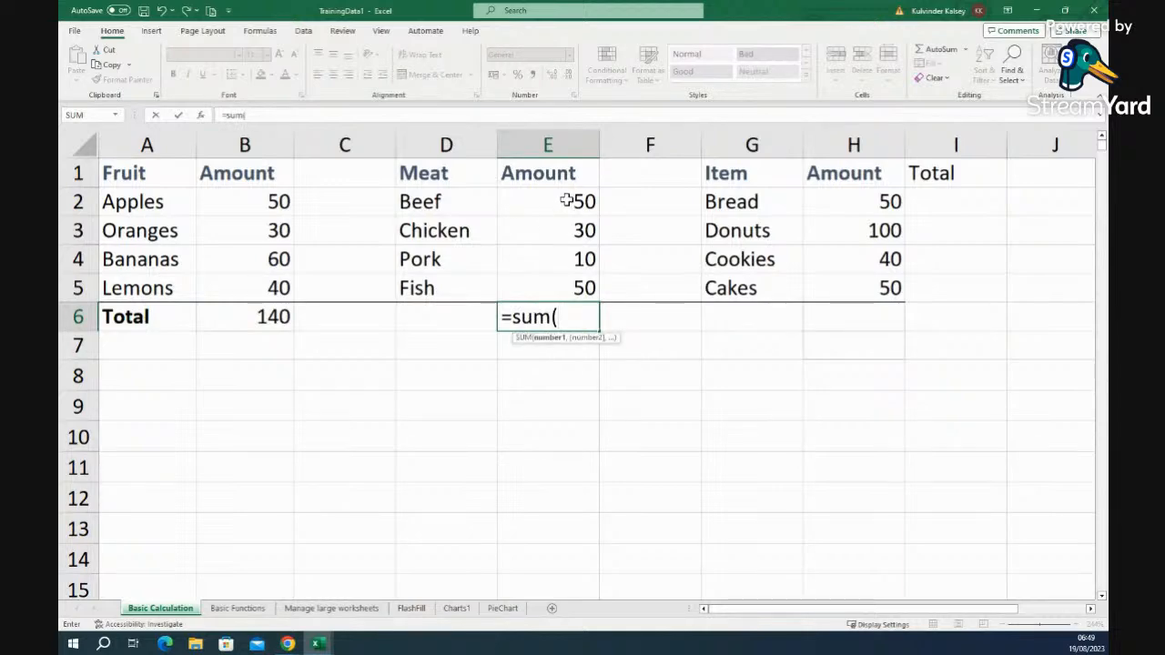
drag(567, 200, 550, 285)
key(Return)
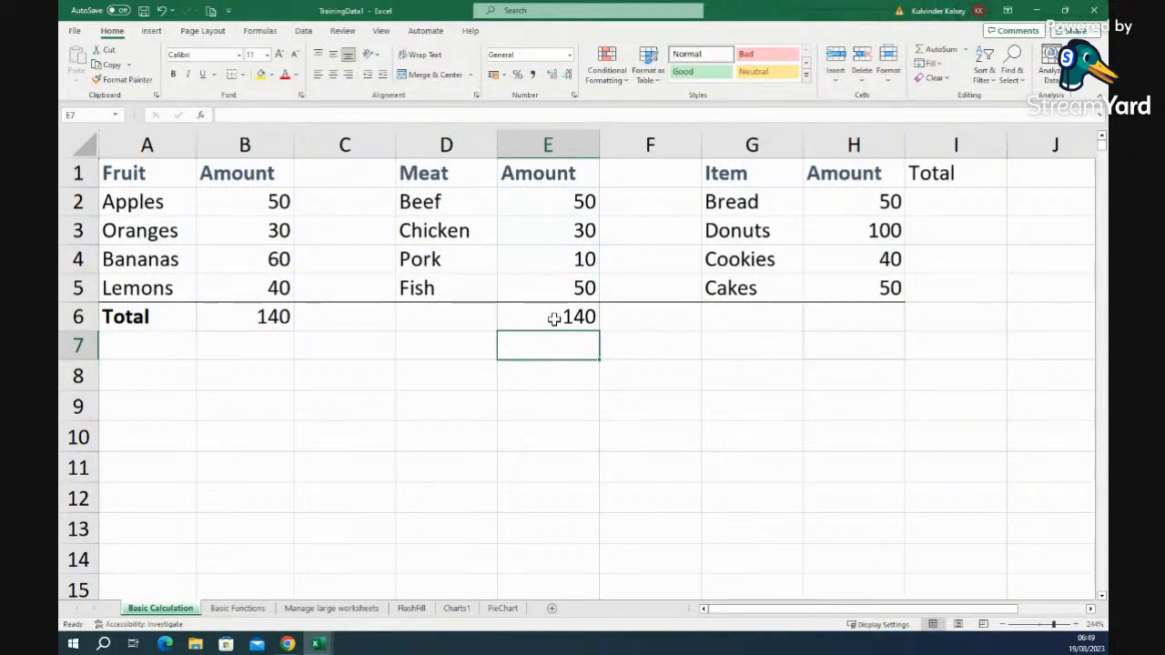
click(552, 317)
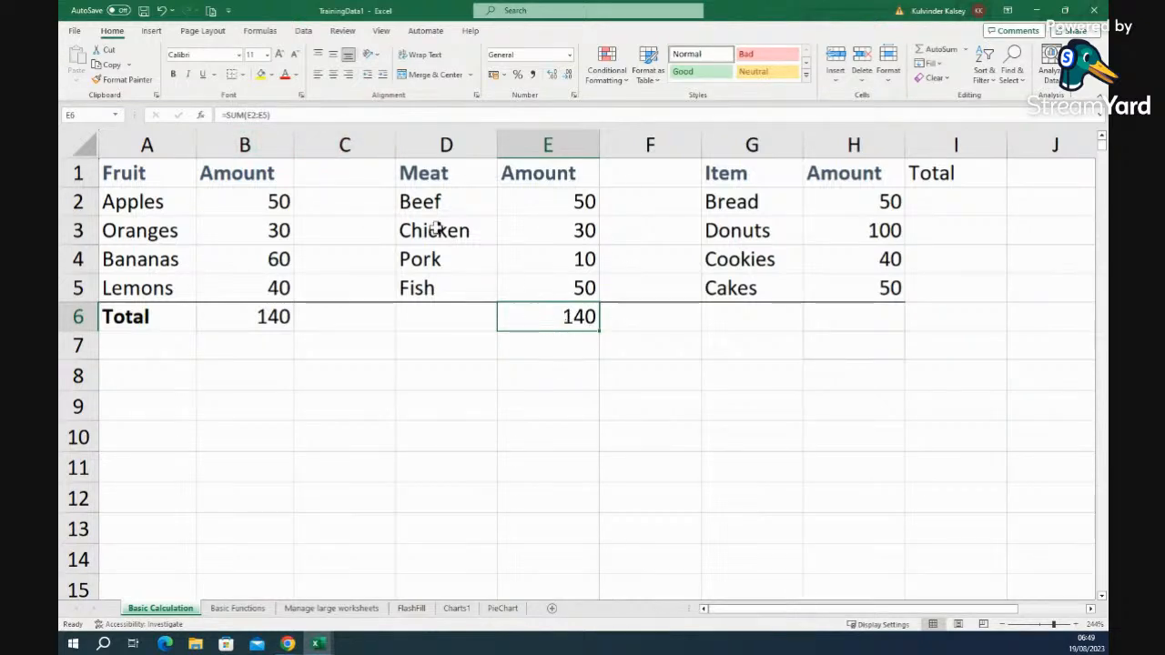
- Change the Pork amount in E4 to 20
click(583, 260)
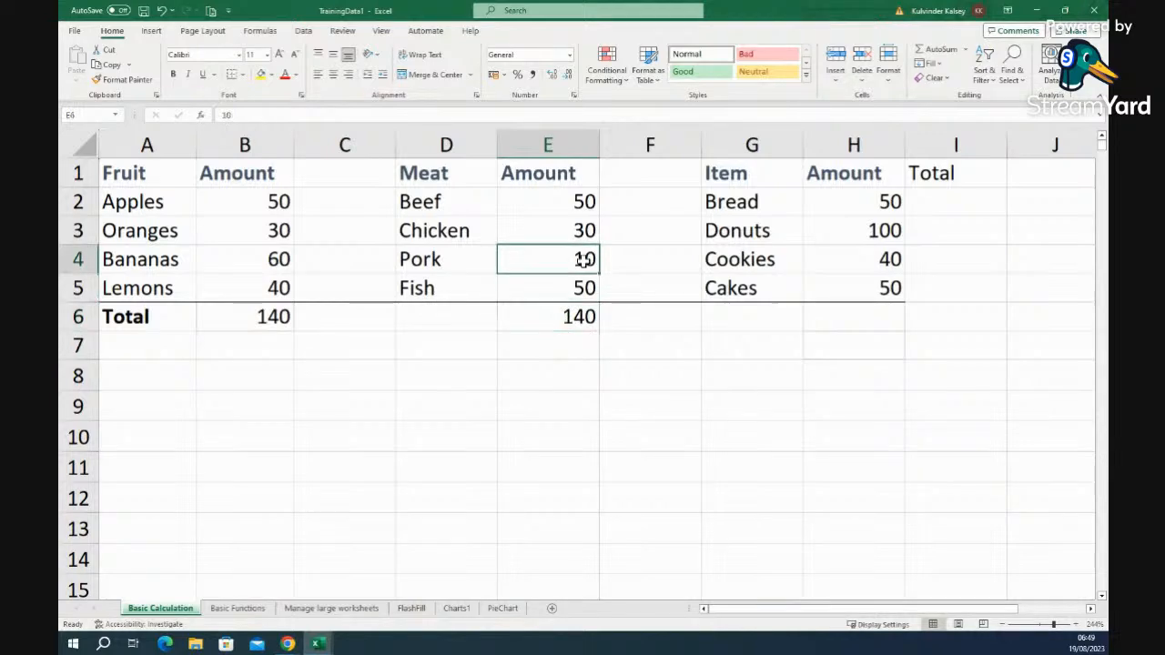
text(20)
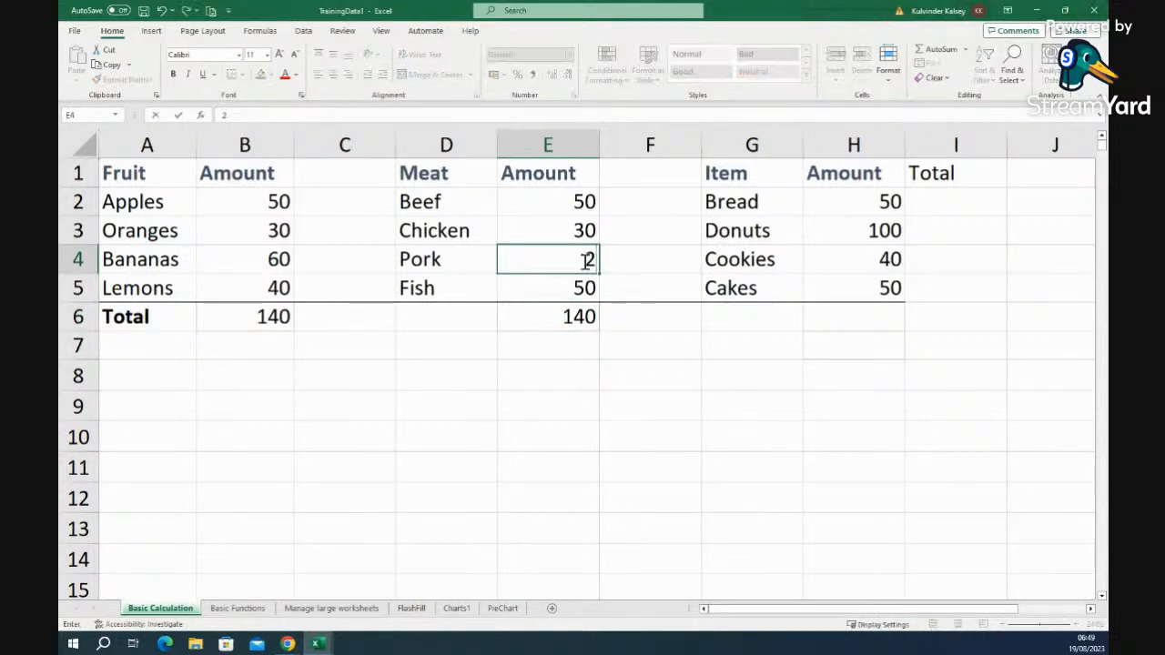
click(649, 347)
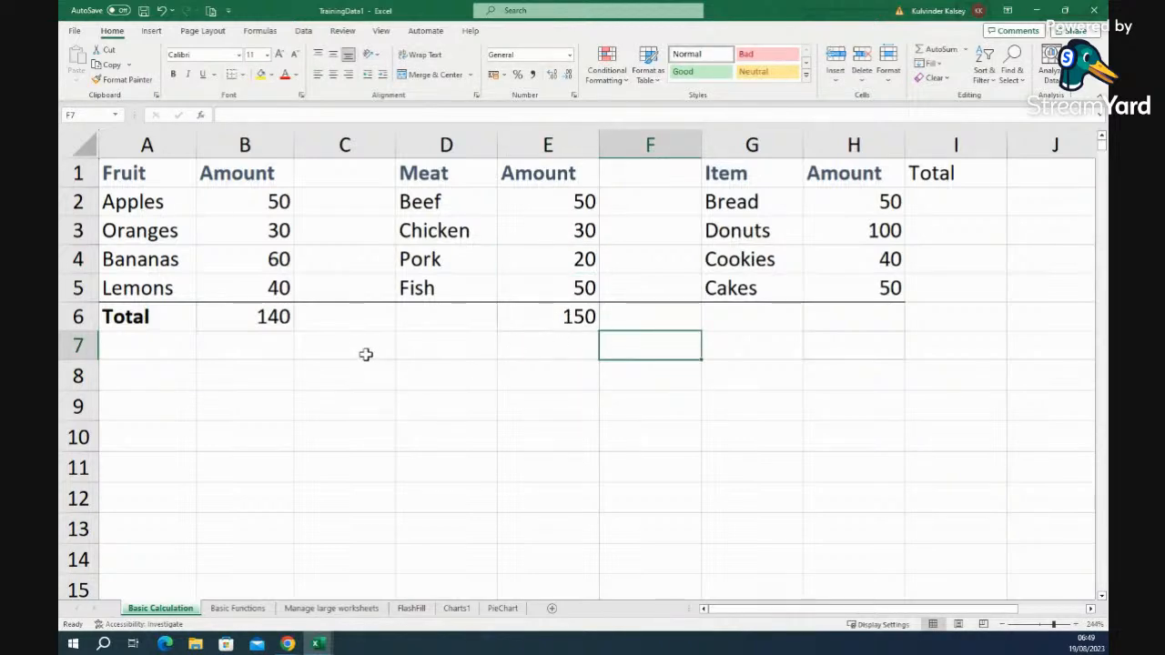
- Compare the Fruit and Meat total formulas, then select H6 with the Formulas tools showing
click(252, 315)
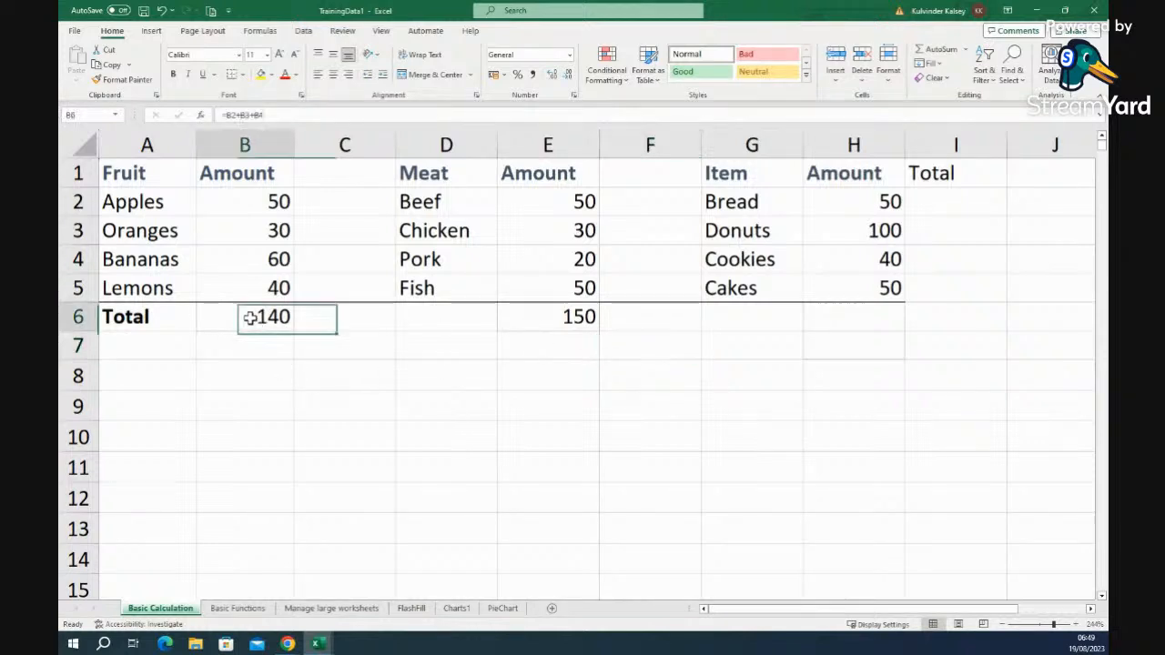
click(537, 316)
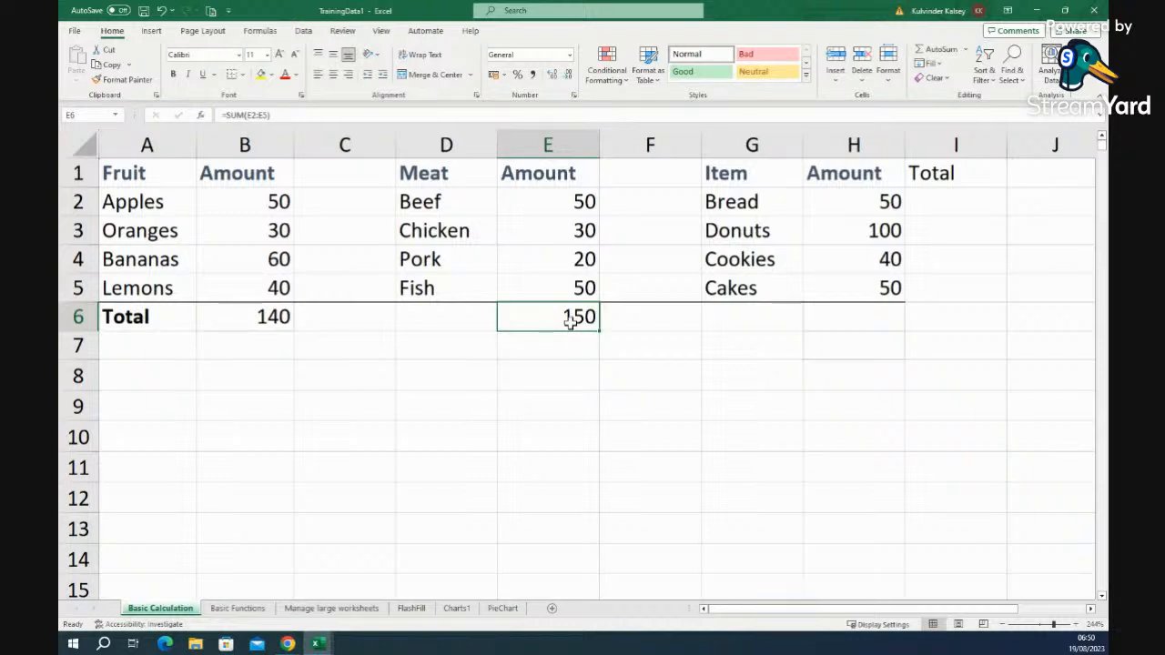
click(884, 316)
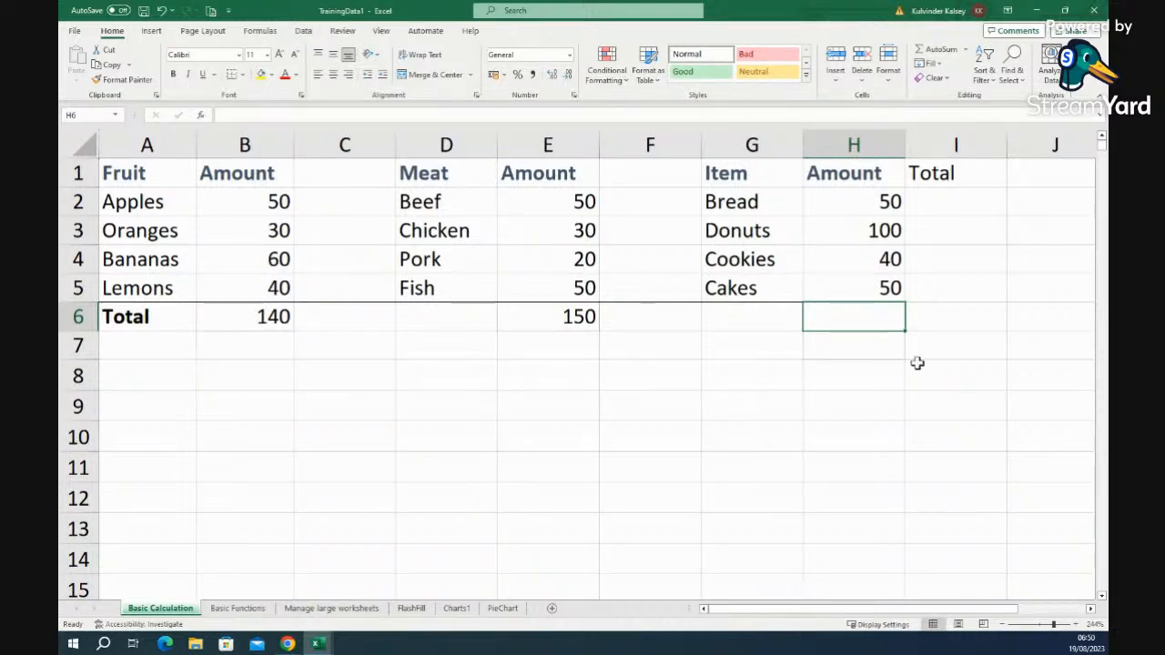
click(263, 33)
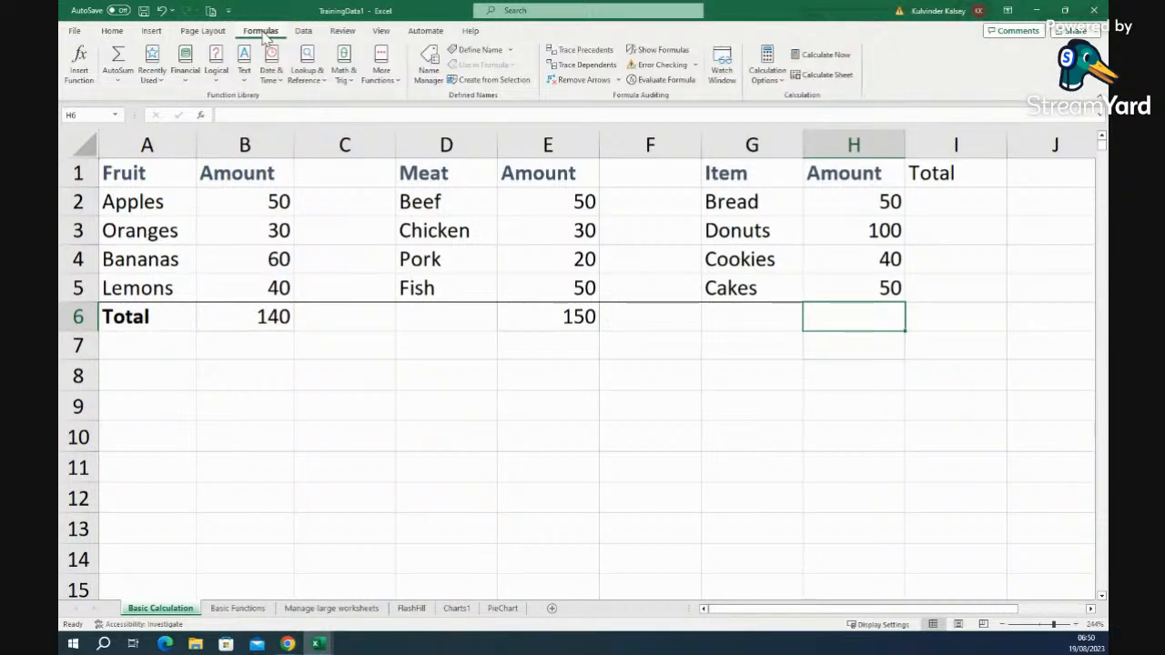
- Use AutoSum to put =SUM(H2:H5) in H6
click(120, 85)
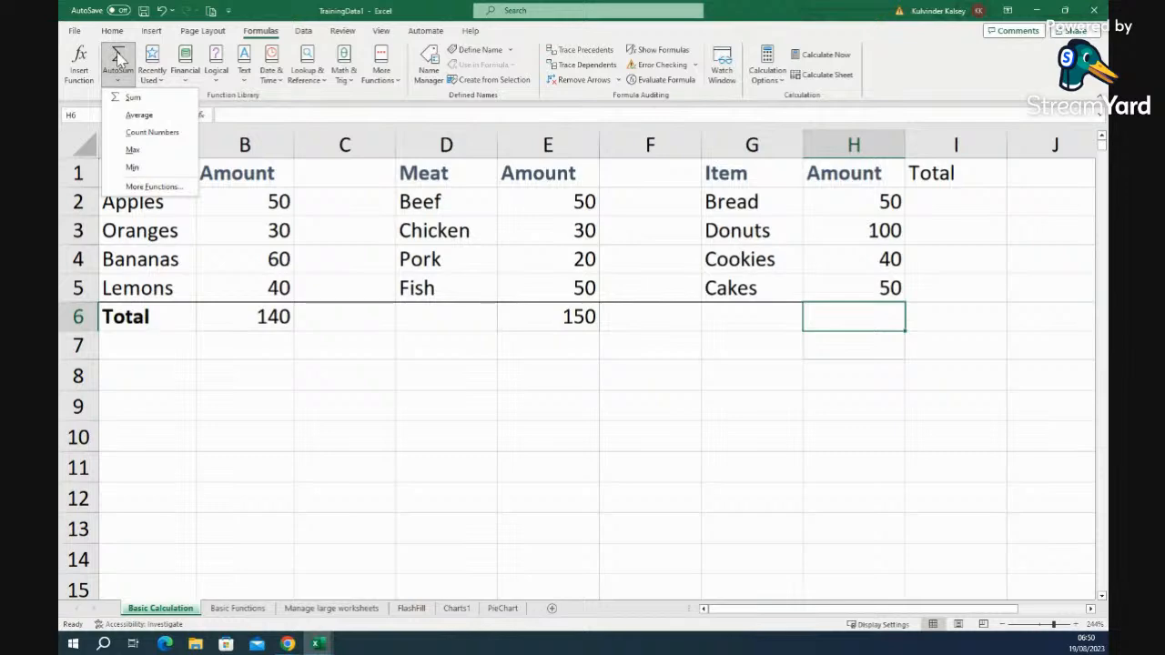
click(118, 59)
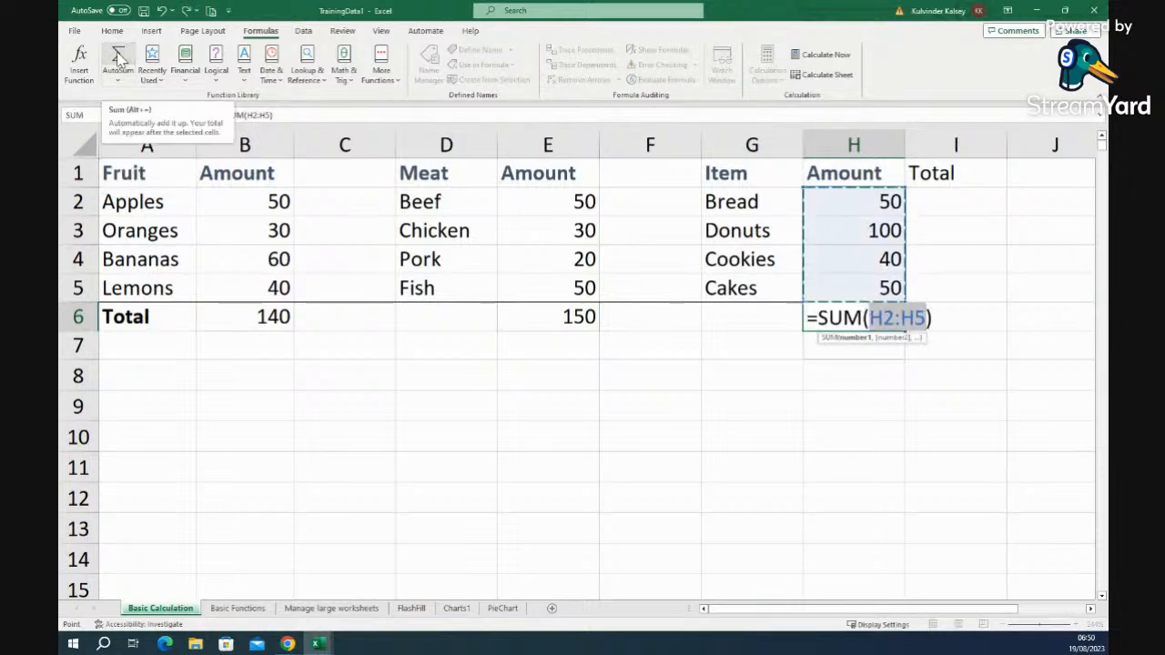
key(Return)
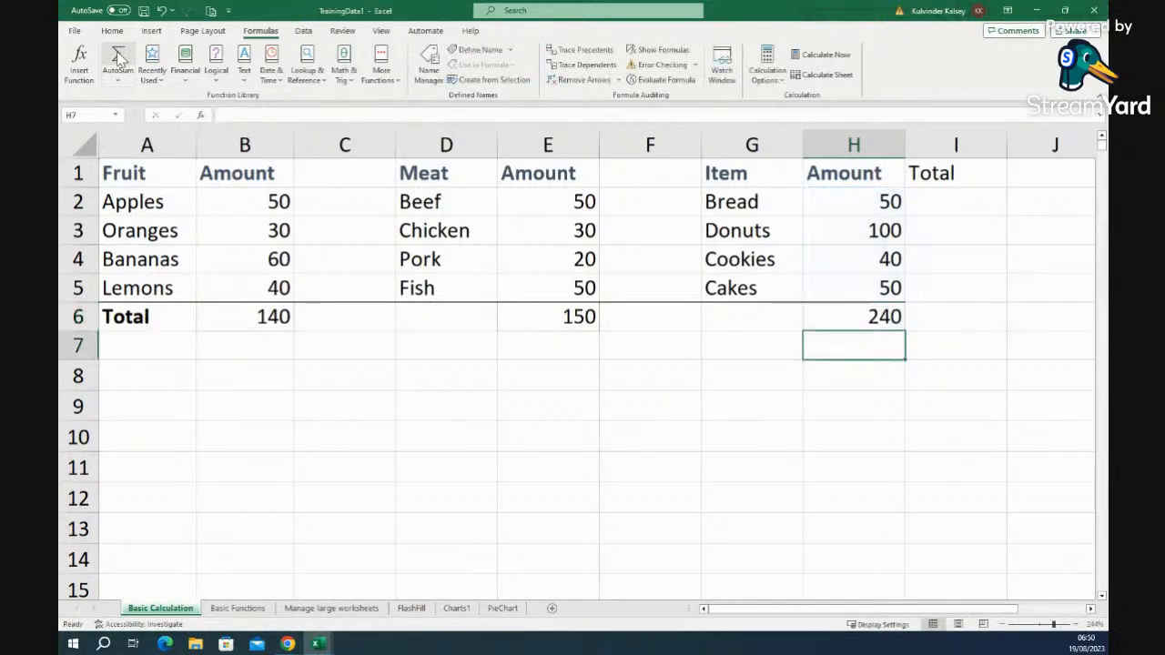
click(950, 377)
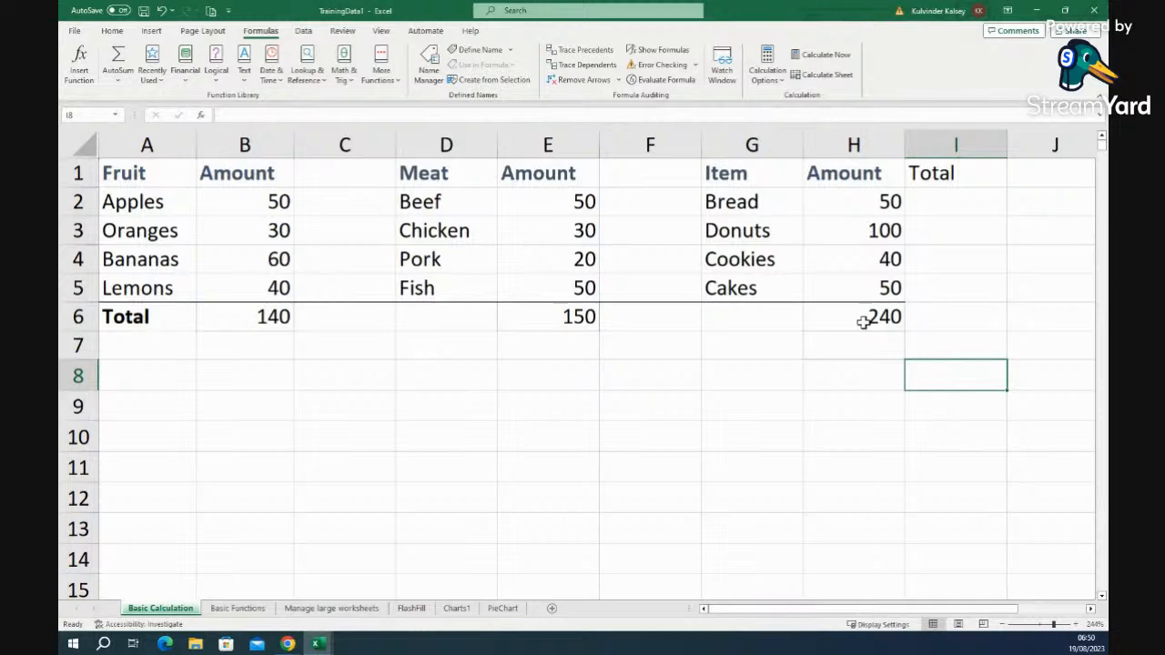
- Change the Cookies amount in H4 to 50 so the Item total reads 250
click(869, 267)
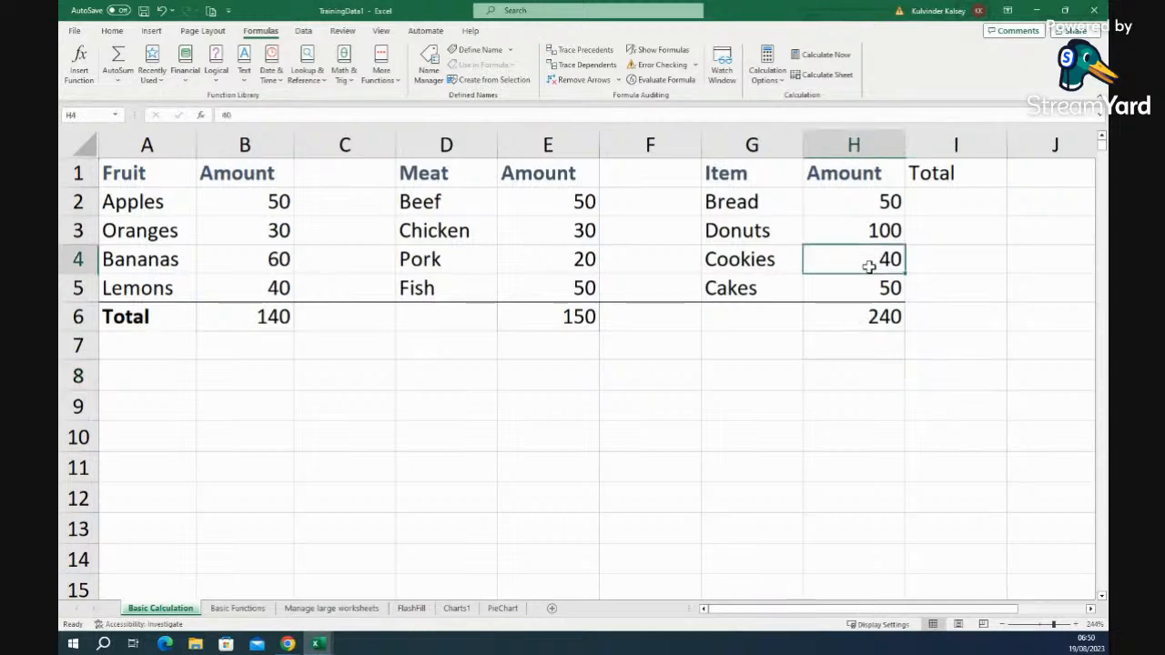
text(50)
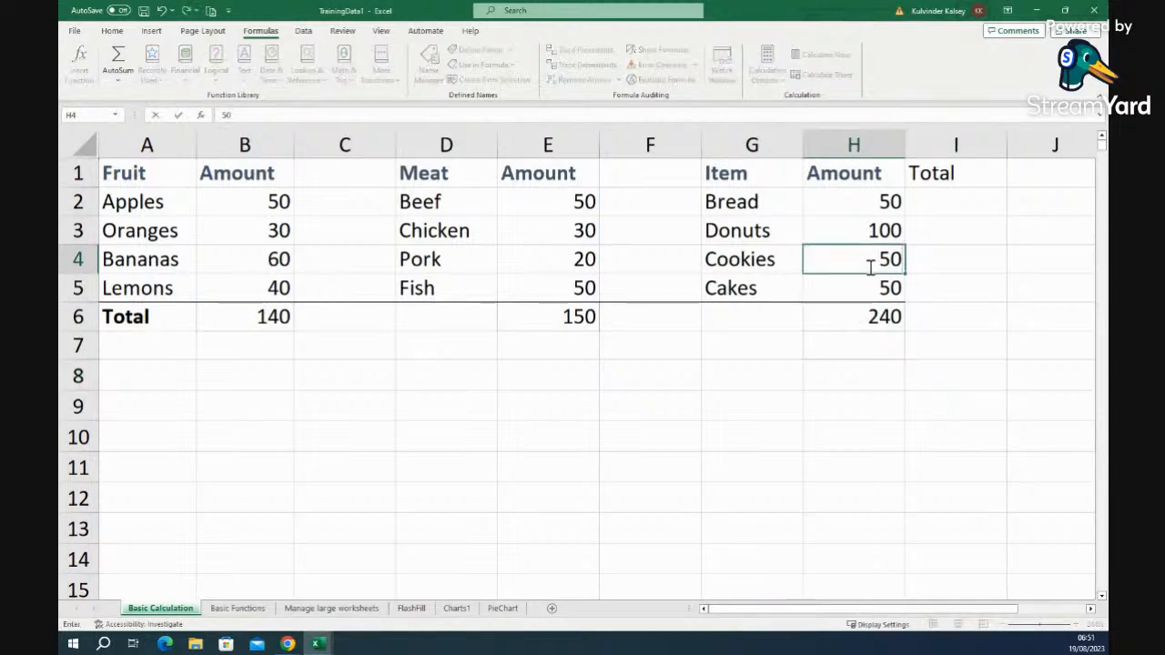
key(Return)
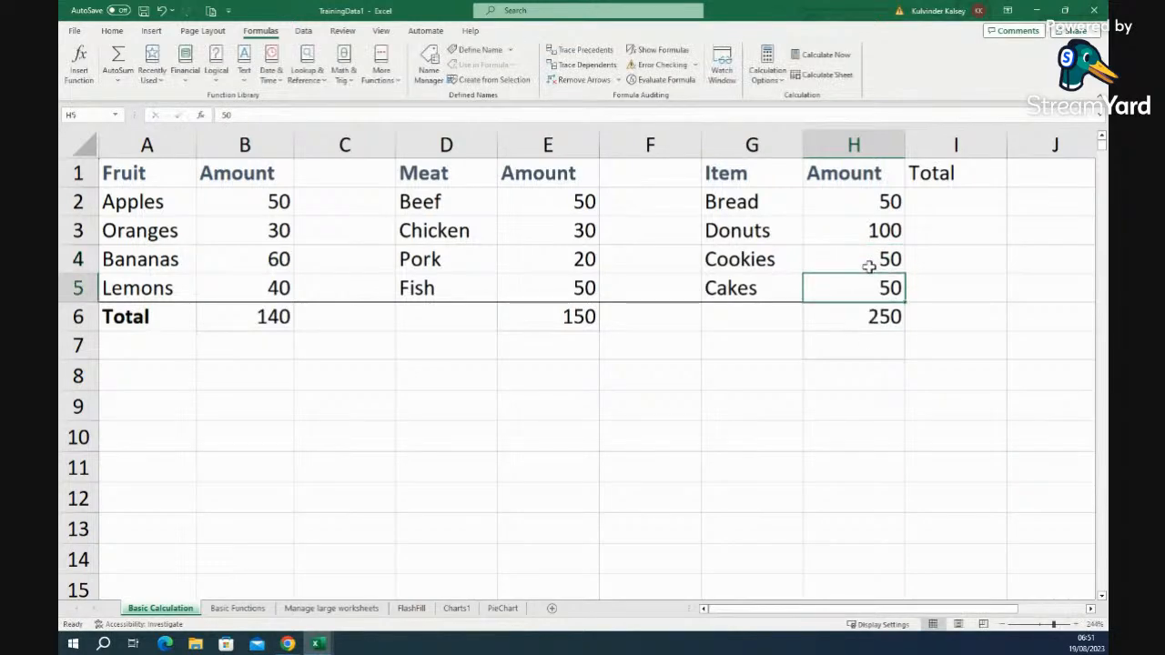
click(870, 385)
click(870, 316)
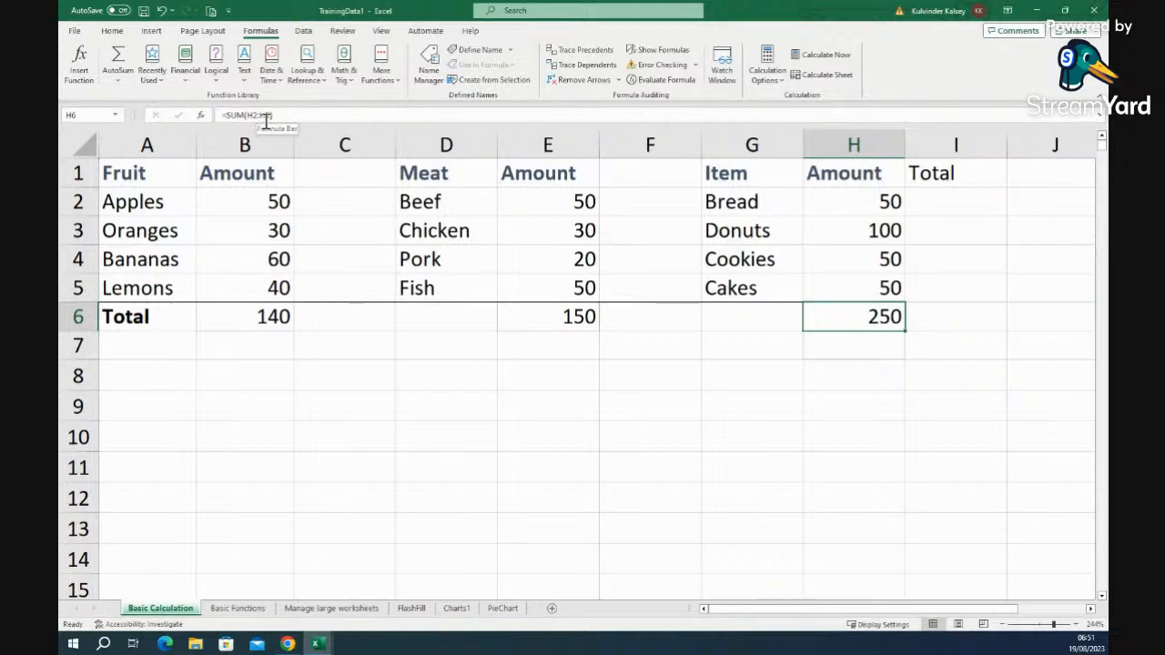
- Compare the SUM formulas in E6 and H6, then return to the Home tools
click(554, 319)
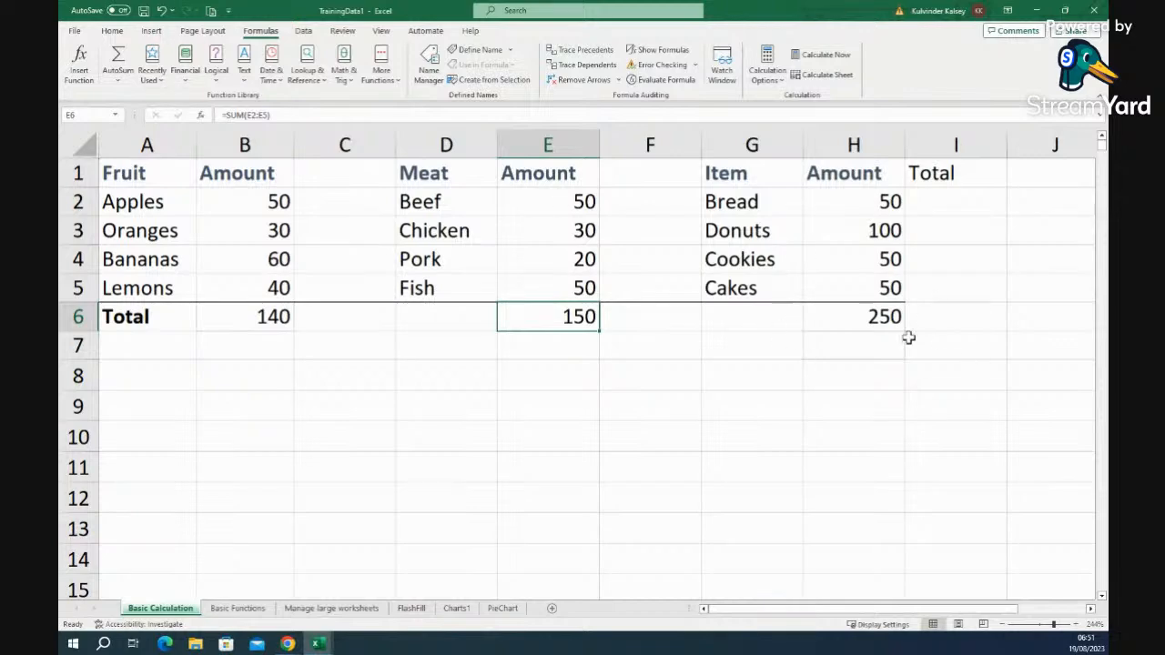
click(850, 310)
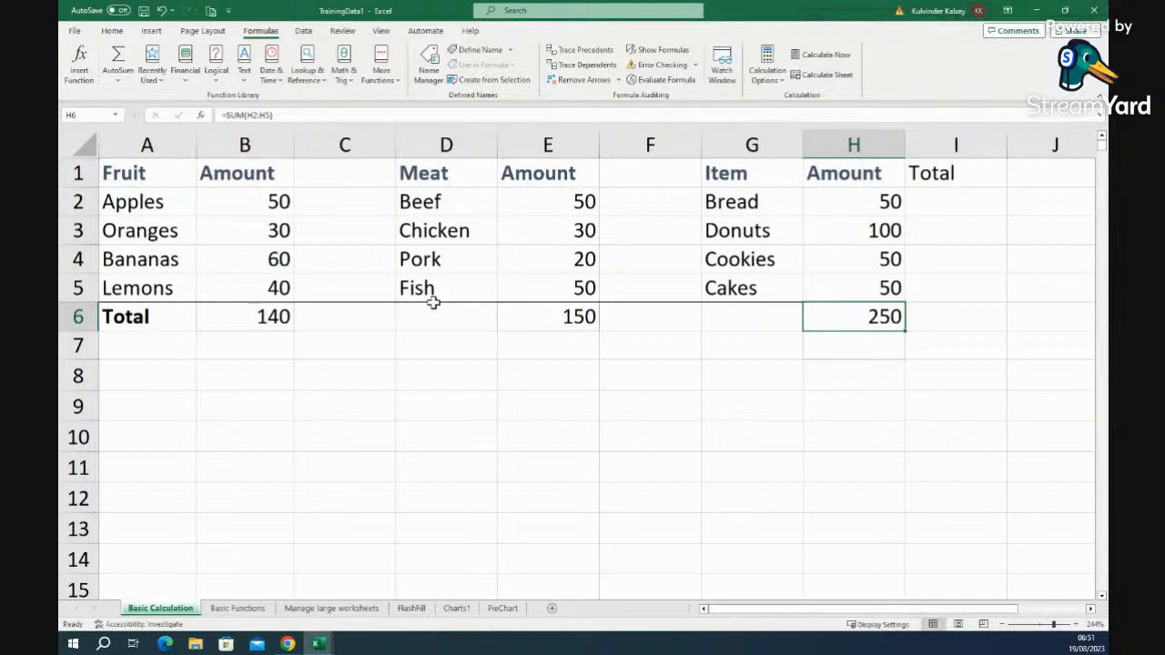
click(112, 31)
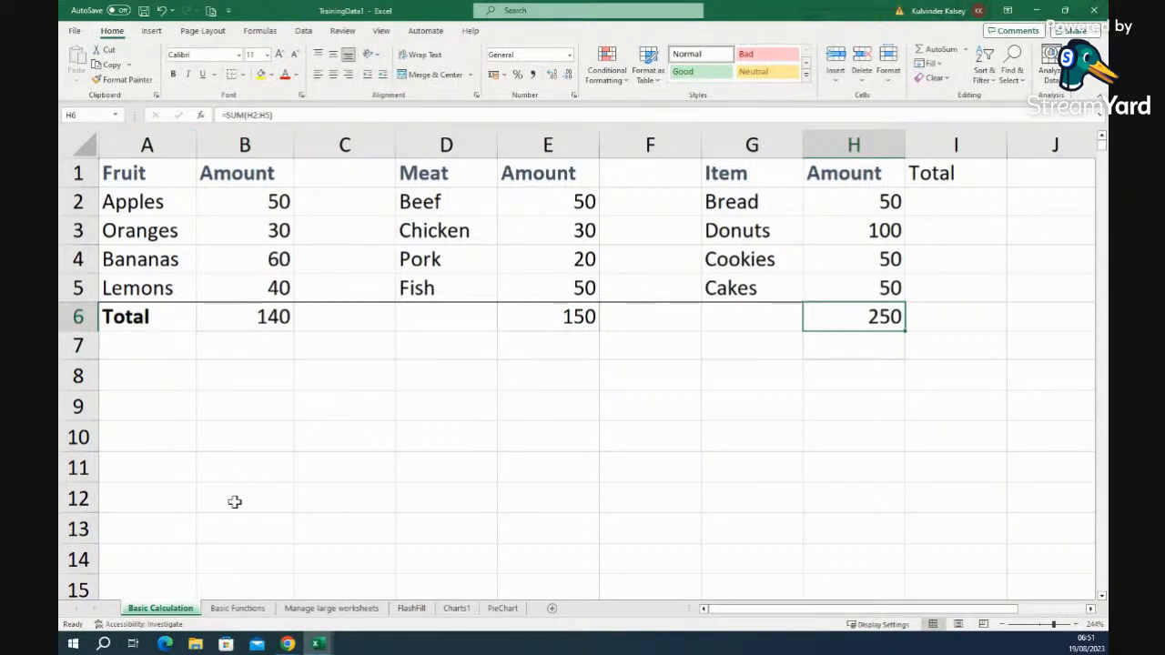
- Color the bold row 1 header text orange
click(319, 503)
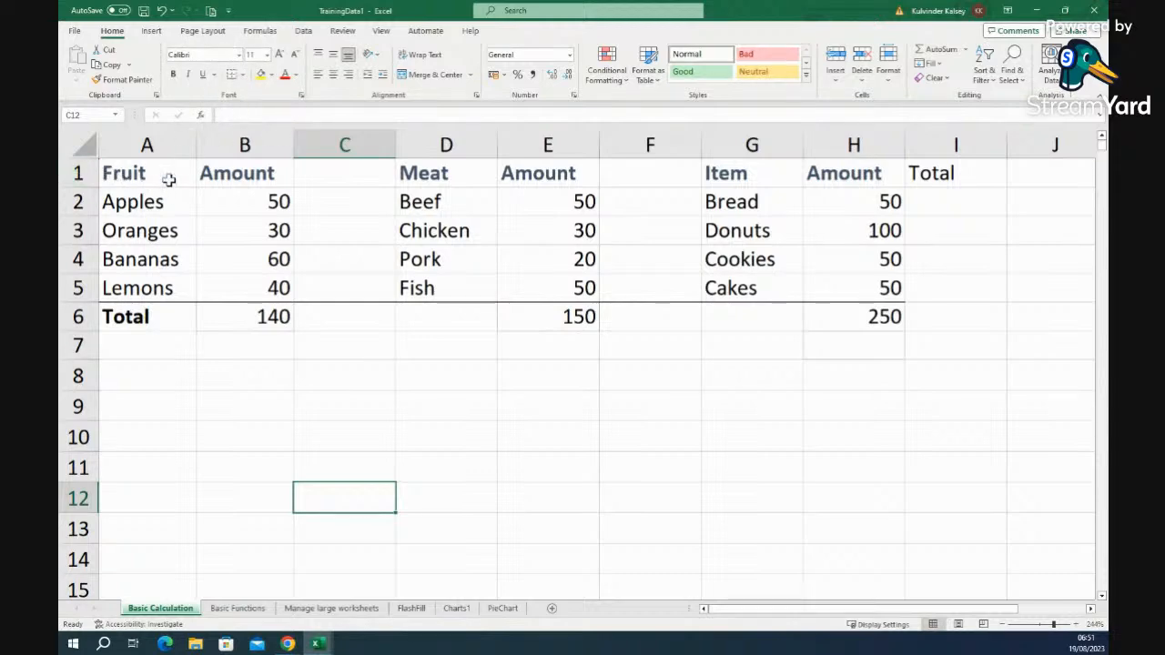
click(80, 174)
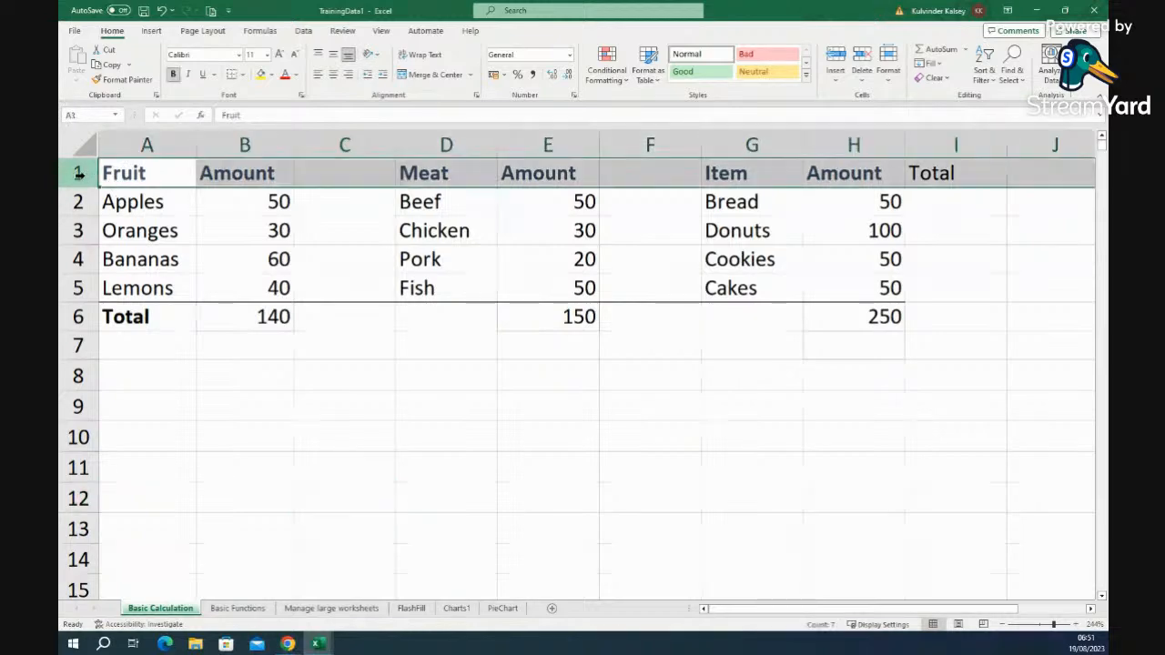
click(173, 76)
click(174, 76)
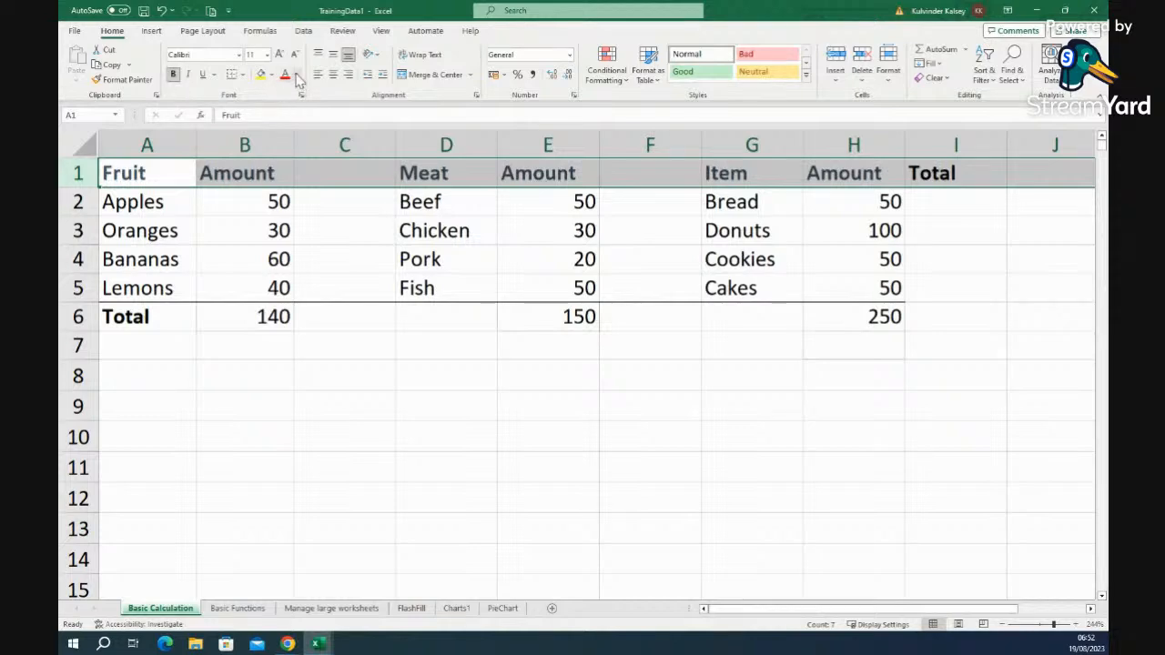
click(297, 75)
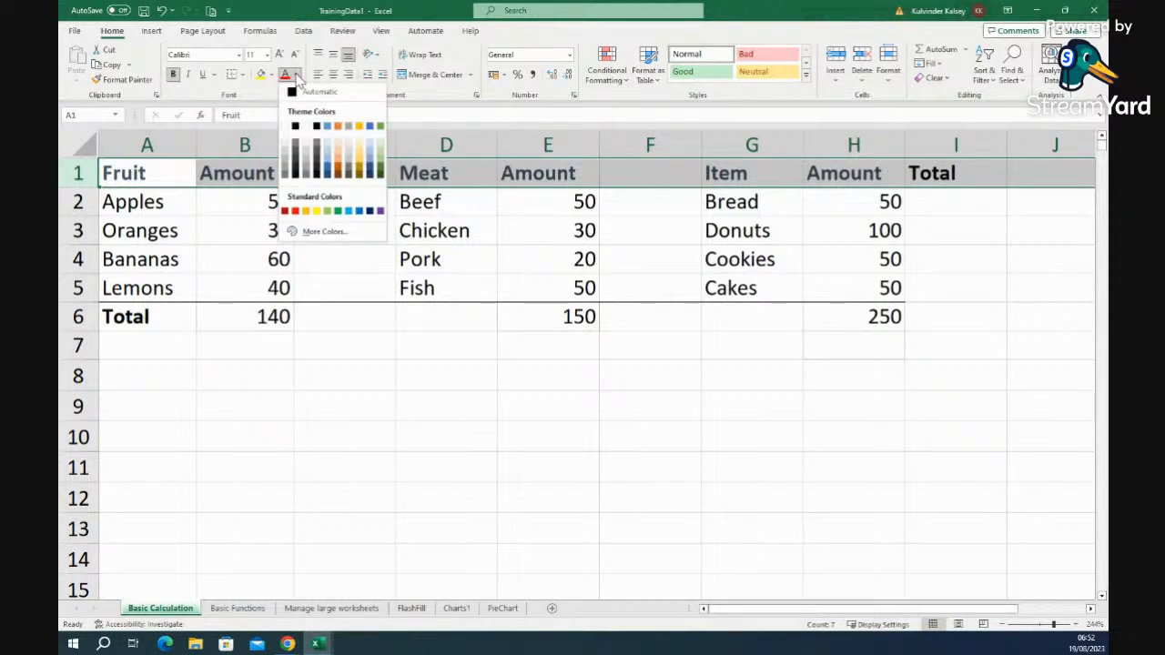
click(340, 173)
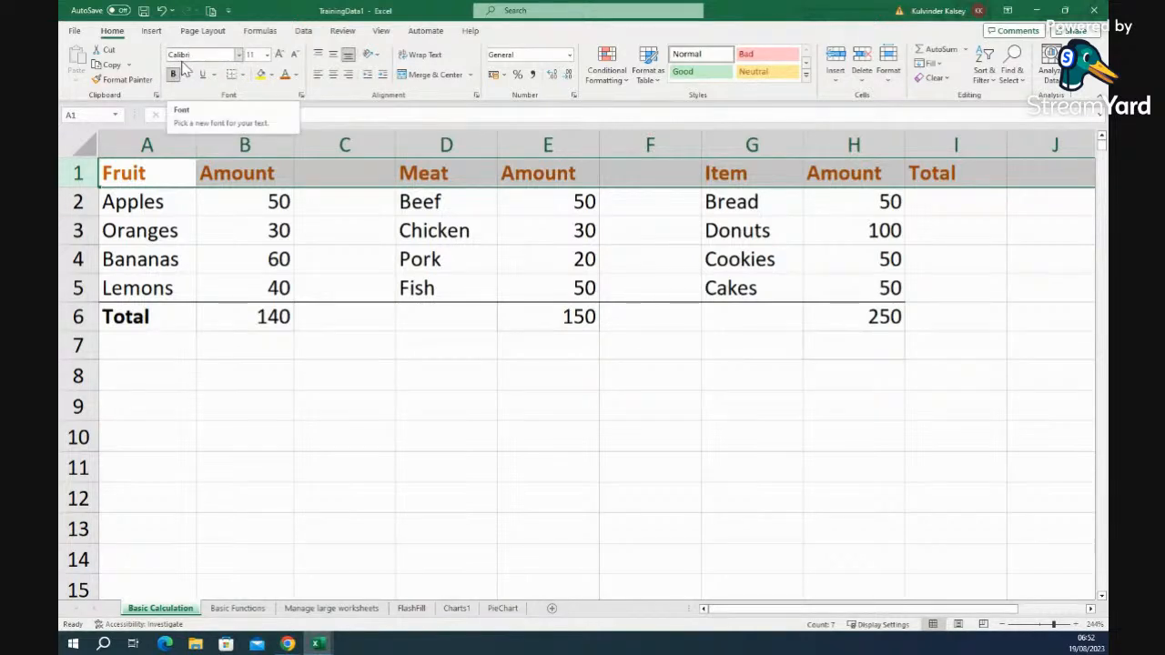
click(238, 54)
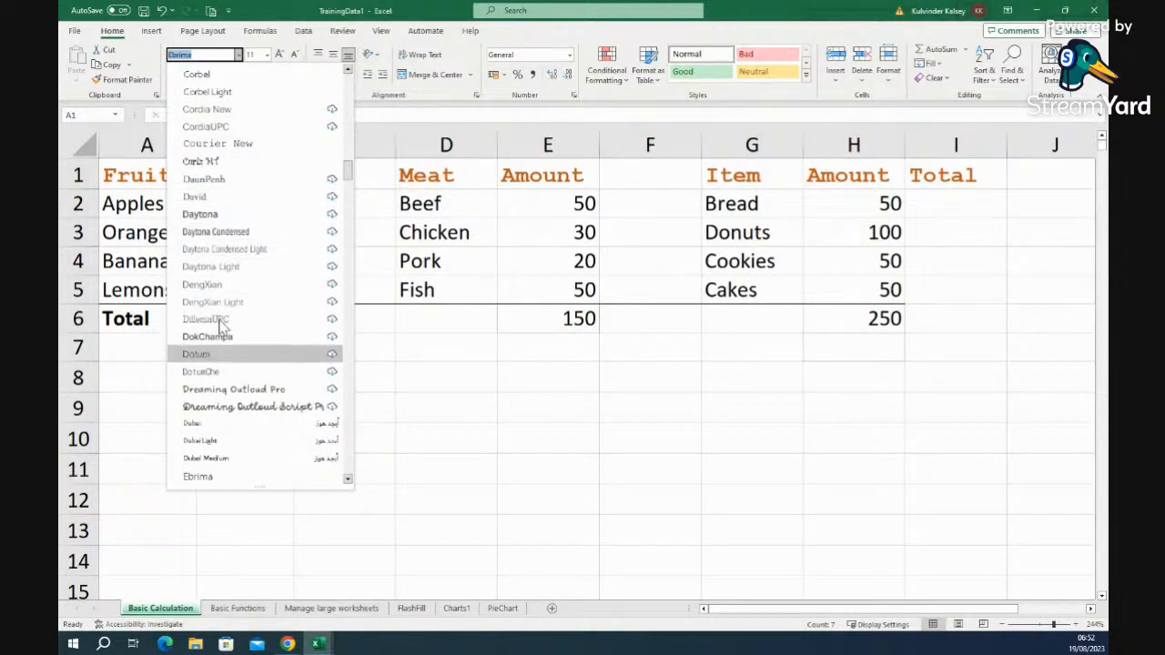
- Set the orange row 1 headings in the Aharoni font
drag(347, 170, 358, 80)
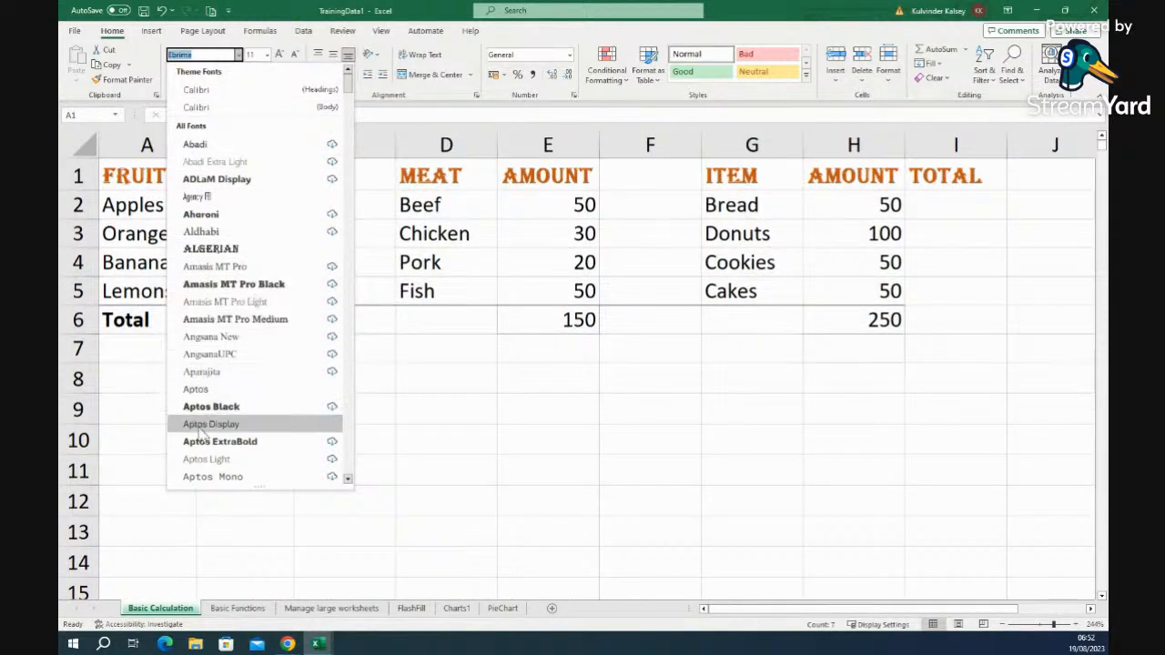
click(201, 215)
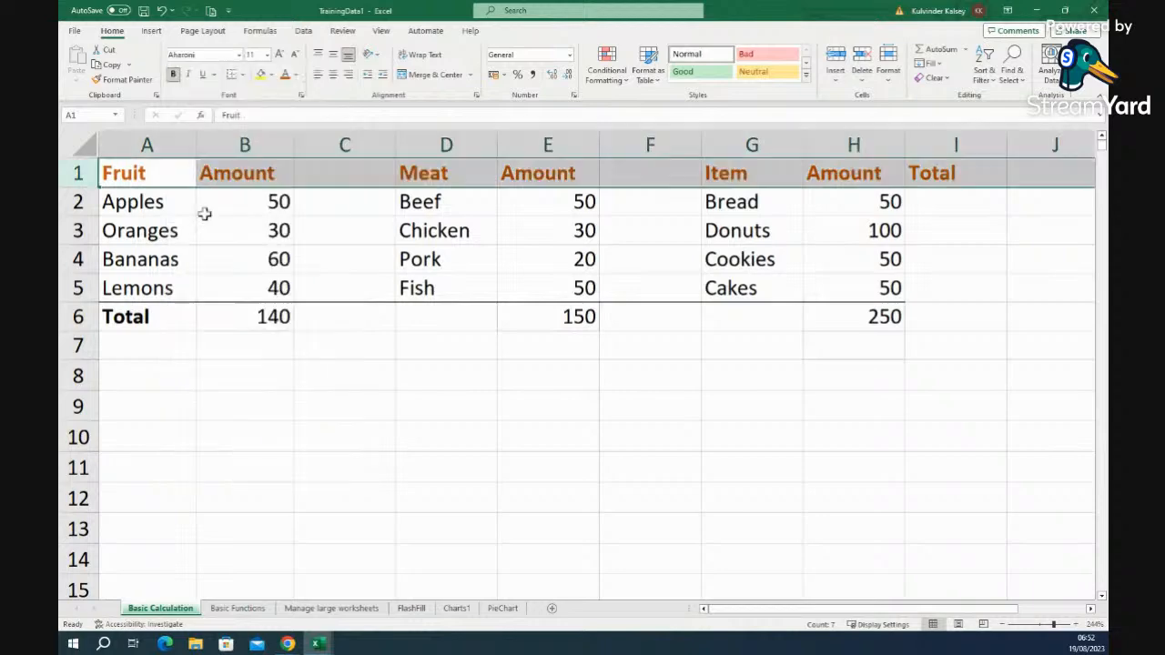
click(568, 433)
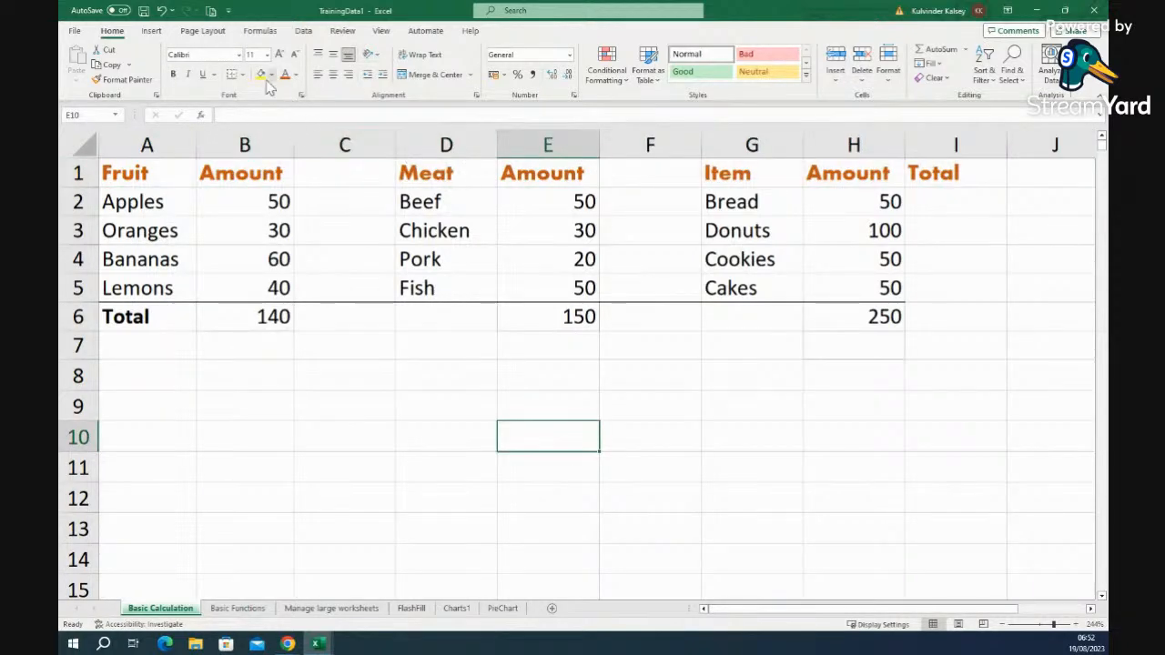
- Fill the header cells A1:I1 yellow
mouse_move(170, 179)
mouse_down()
mouse_move(495, 169)
mouse_move(925, 181)
mouse_up()
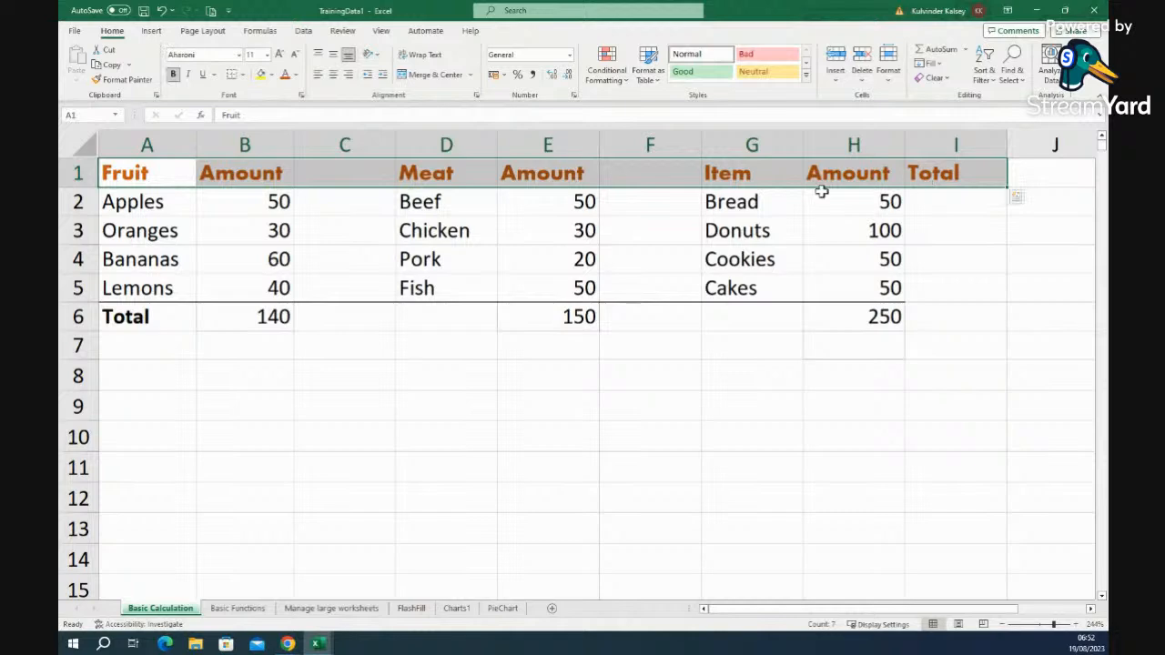
click(261, 75)
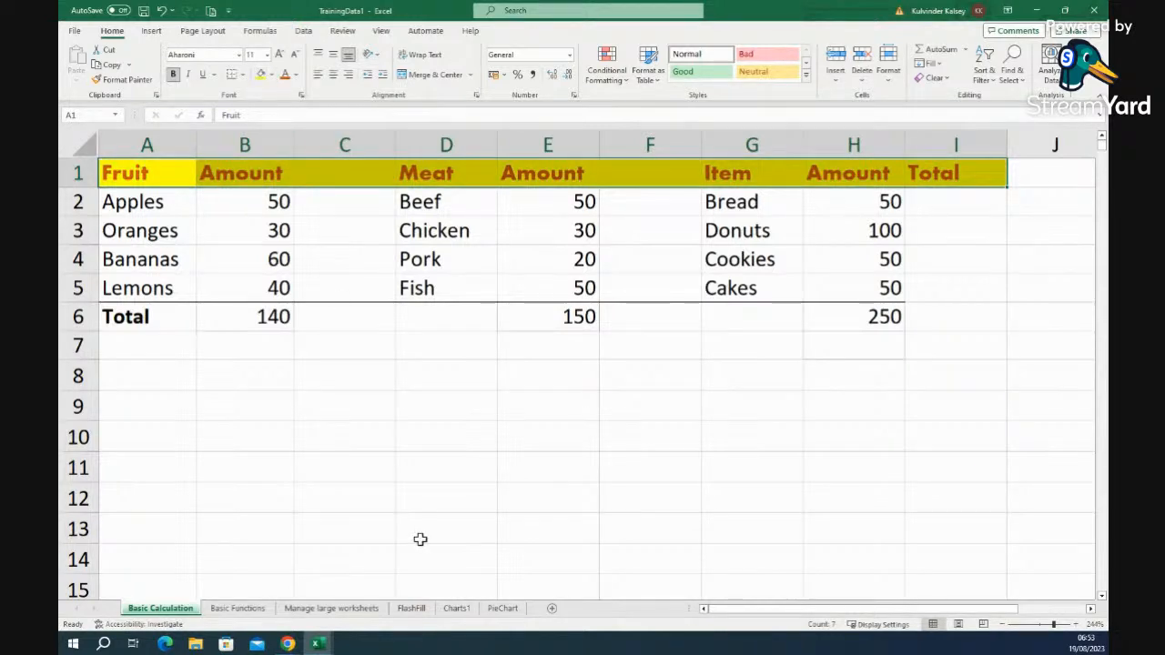
click(417, 448)
- Give the Total row A6:H6 a light green fill
drag(158, 317, 917, 319)
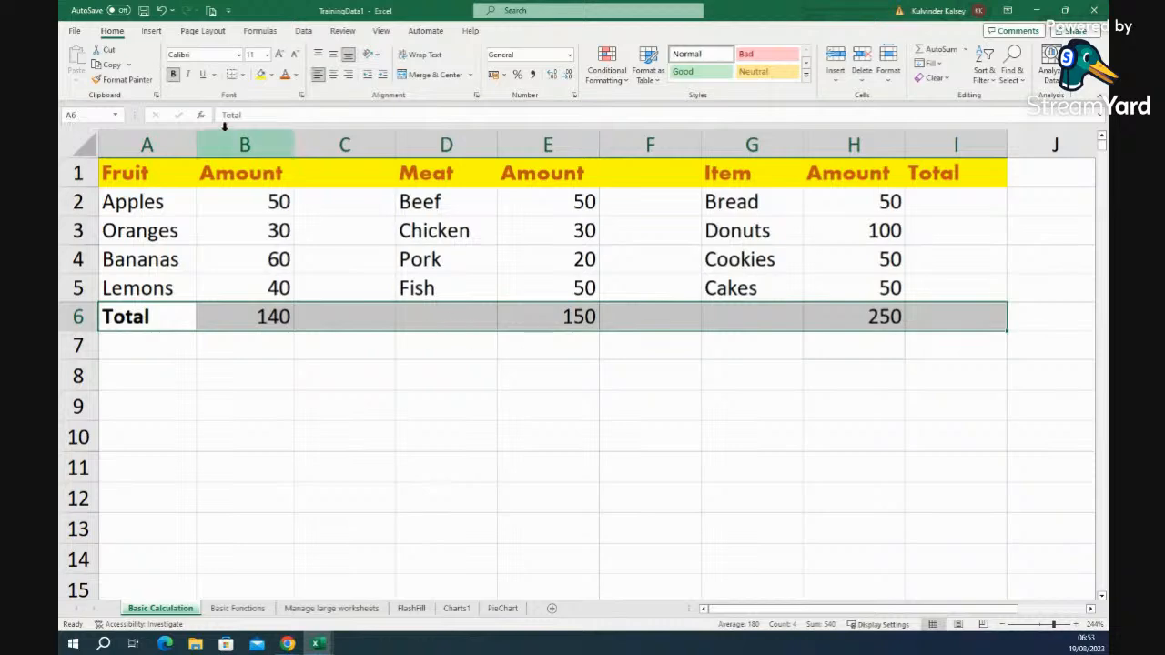
click(272, 74)
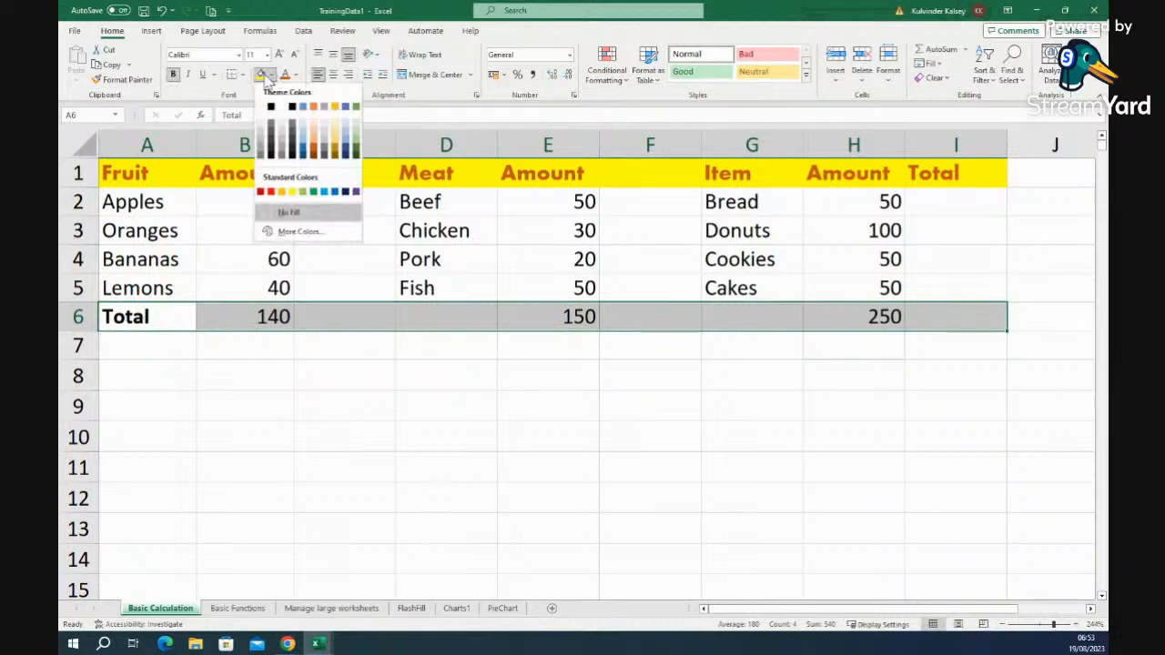
click(293, 192)
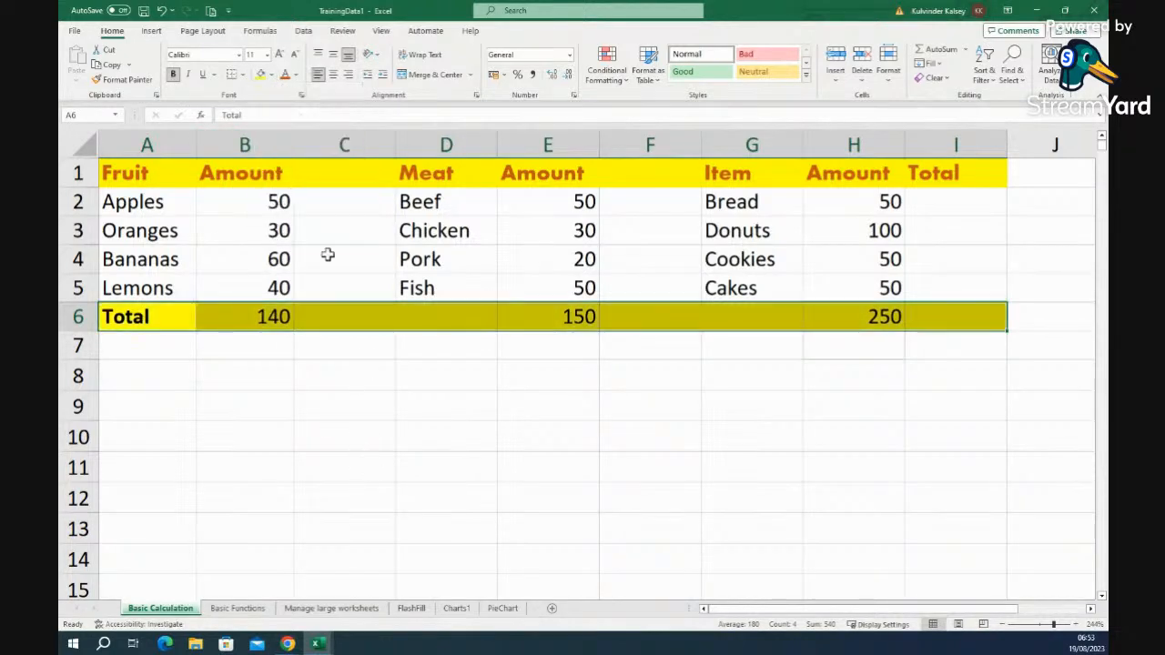
click(273, 76)
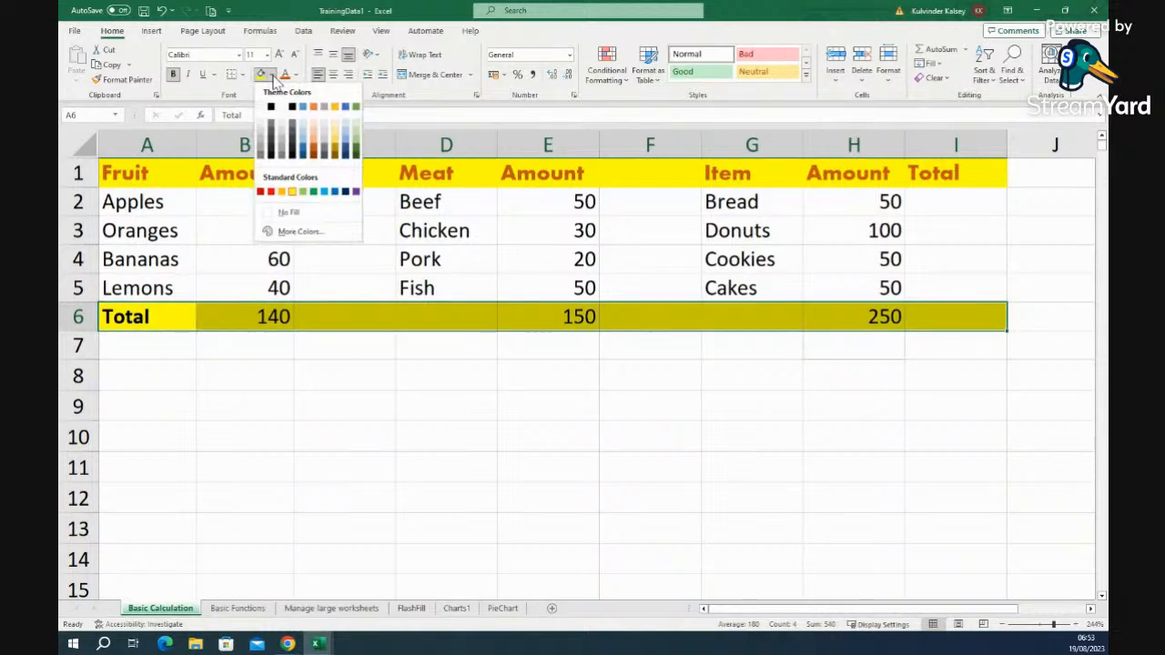
click(304, 191)
click(310, 464)
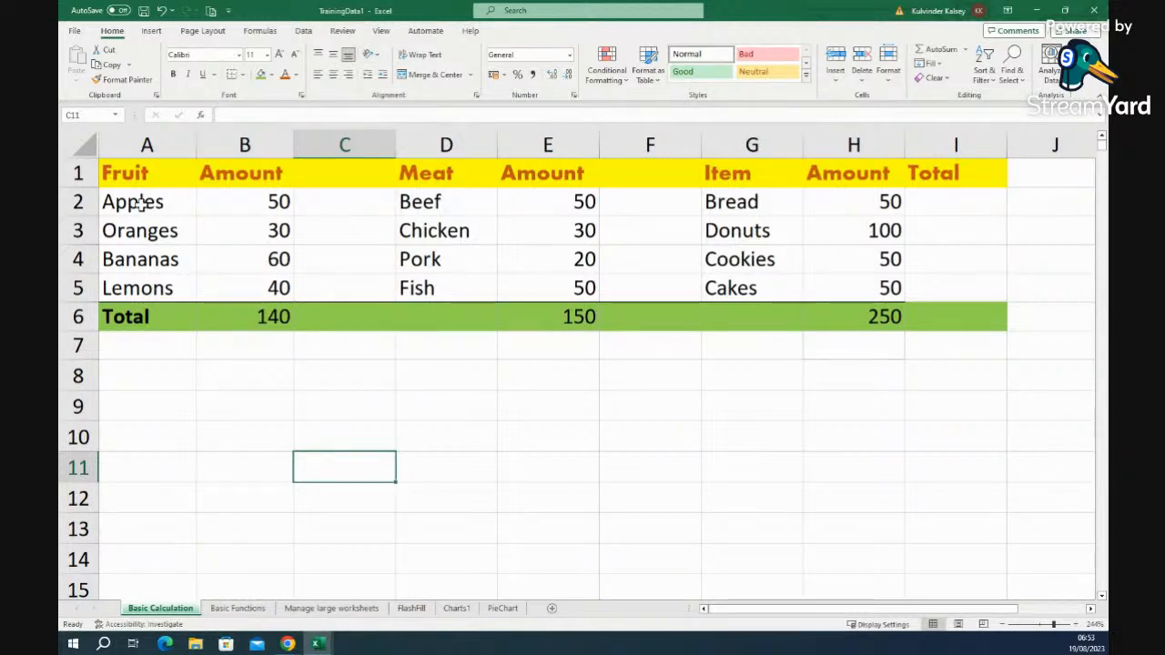
click(946, 201)
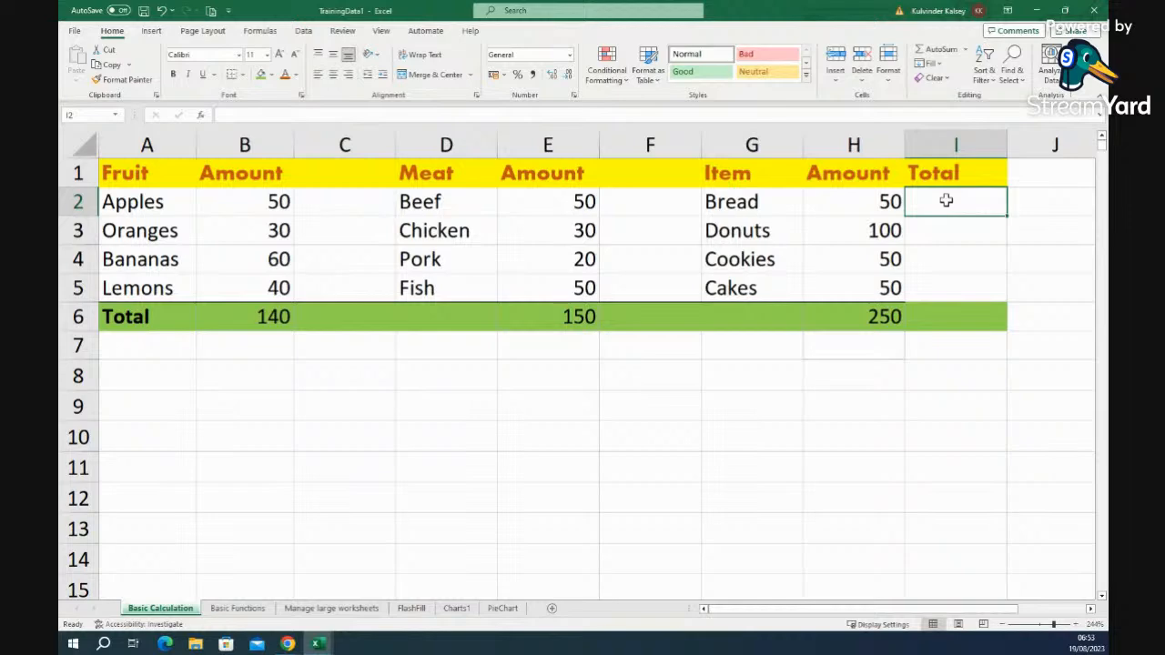
- Make a first attempt at a SUM in I2 and clear the resulting #NAME? error
text(=)
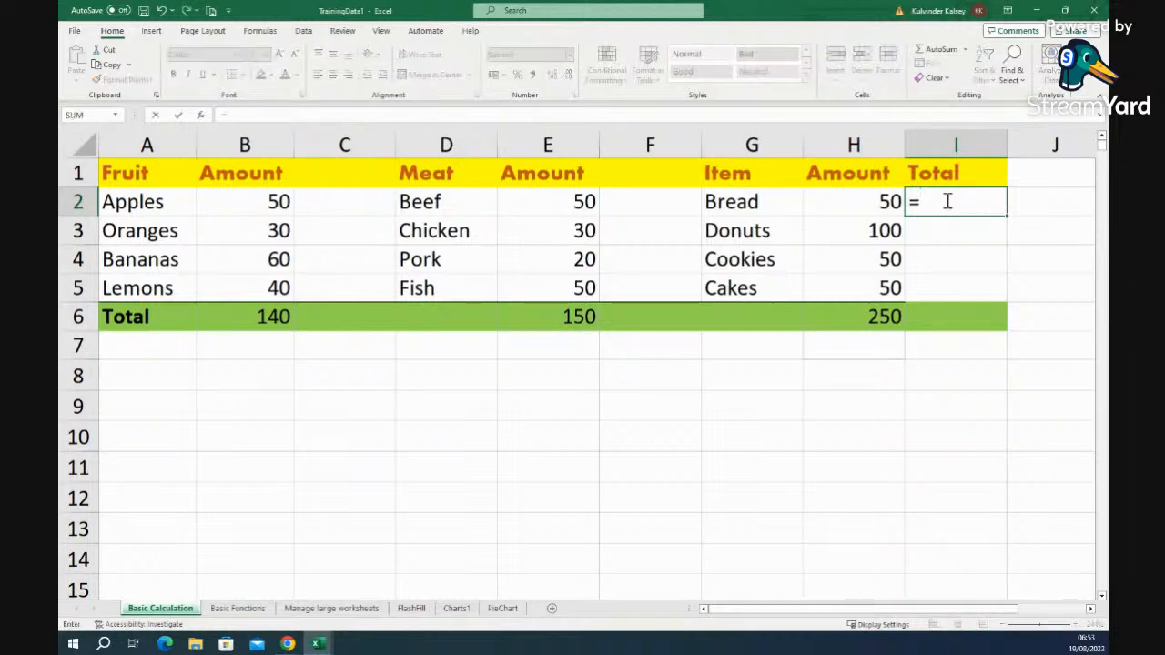
text(sum)
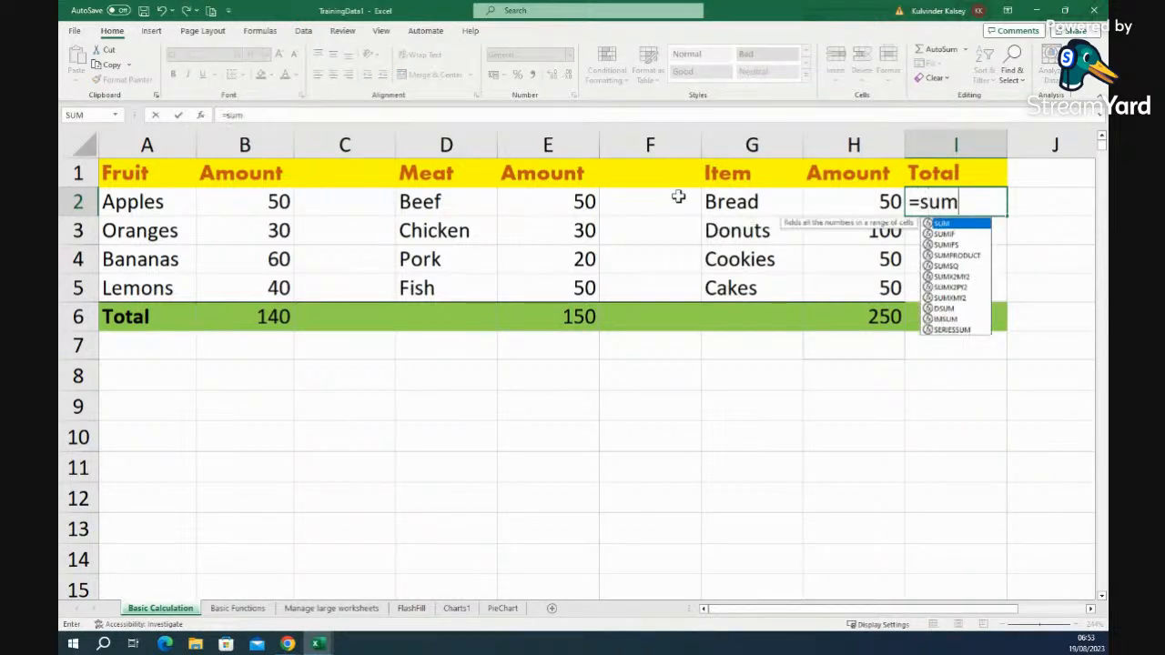
click(251, 202)
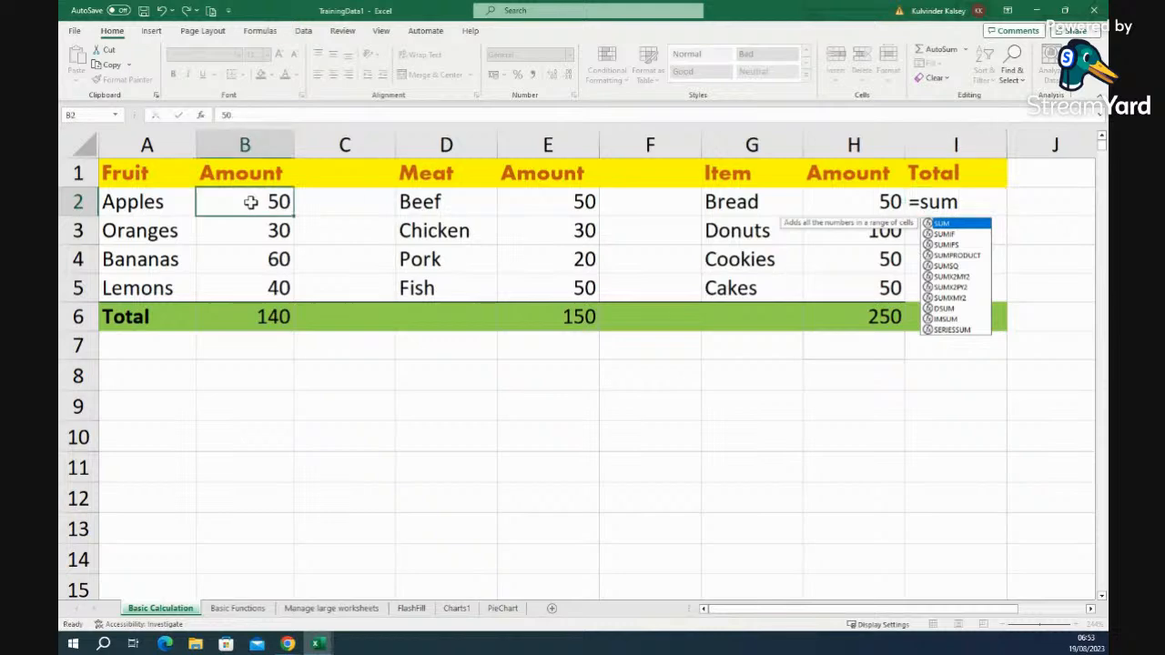
click(955, 204)
key(BackSpace)
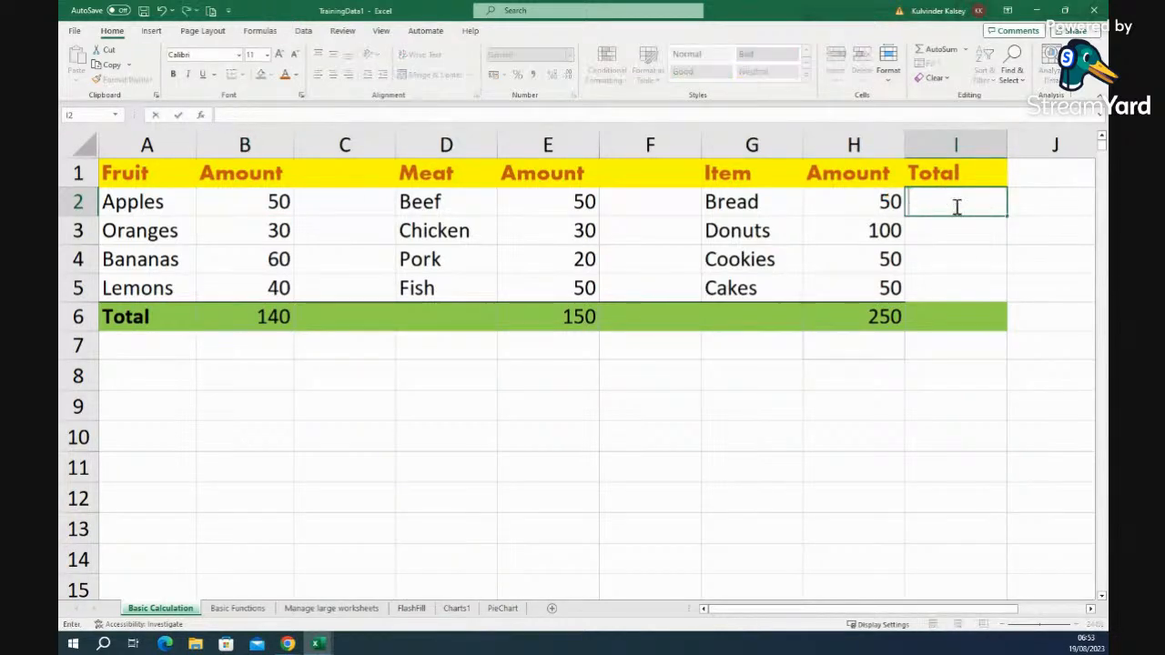
- Enter =SUM(B2+E2+H2) in I2 so the row 2 total shows 150
text(=)
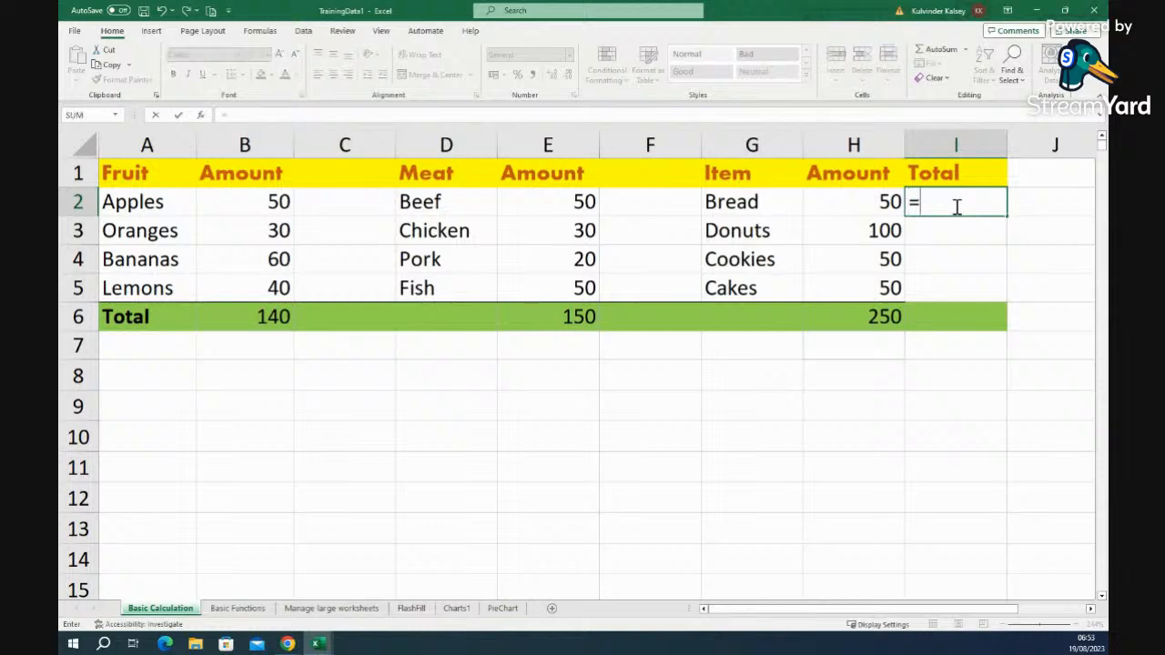
text(sum)
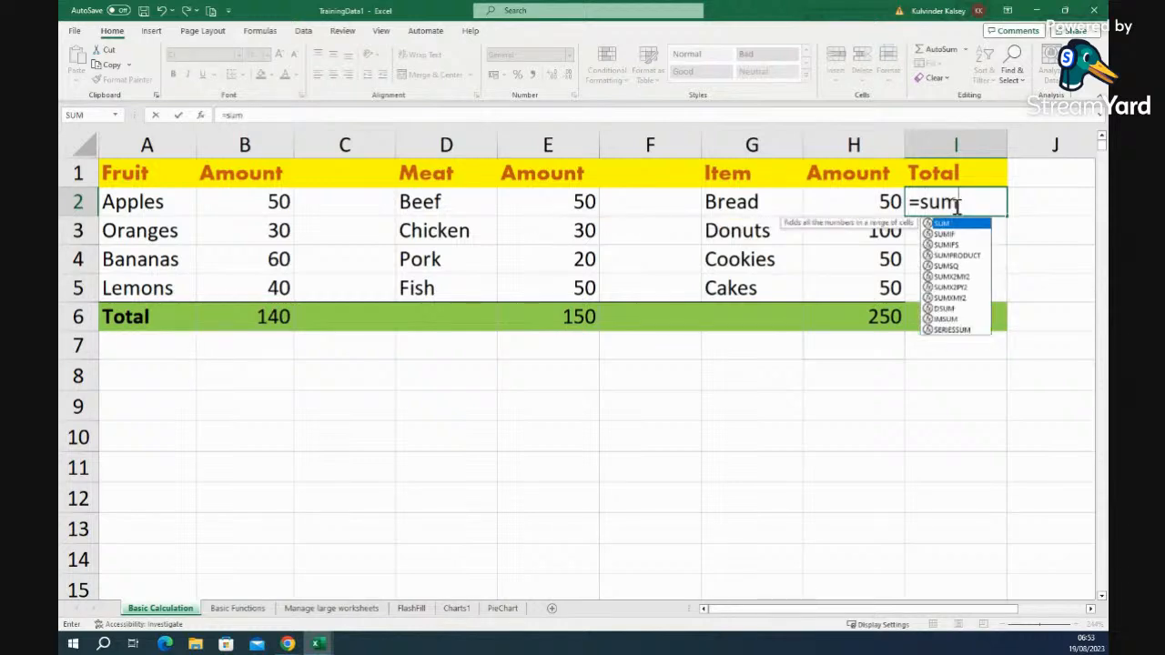
text(()
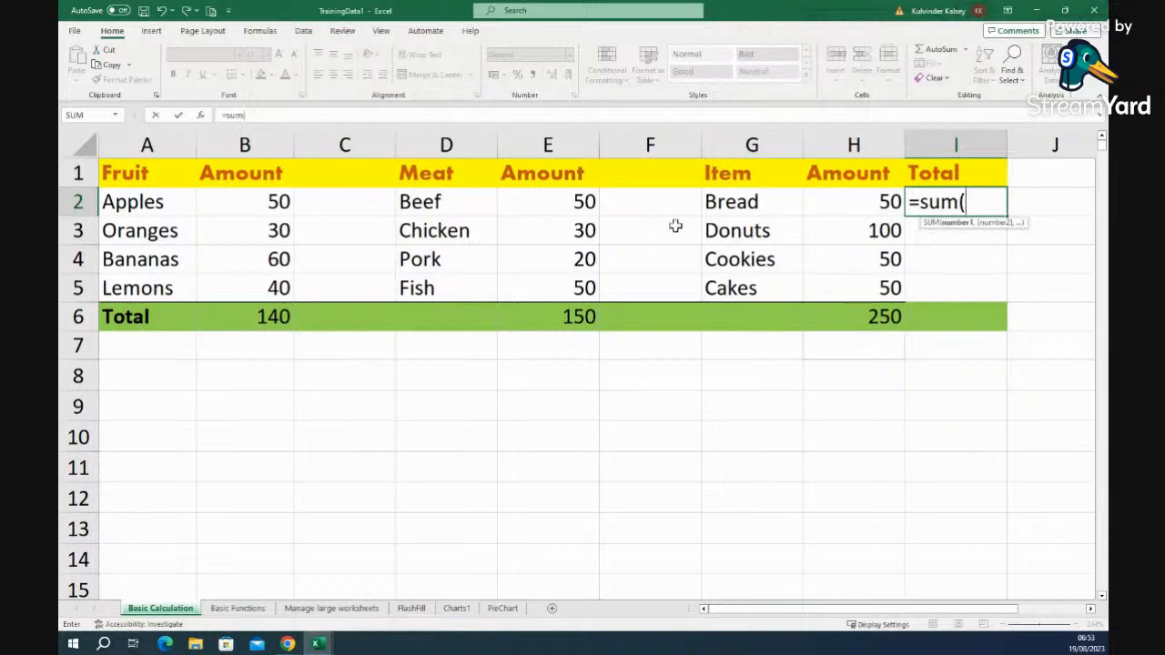
click(243, 206)
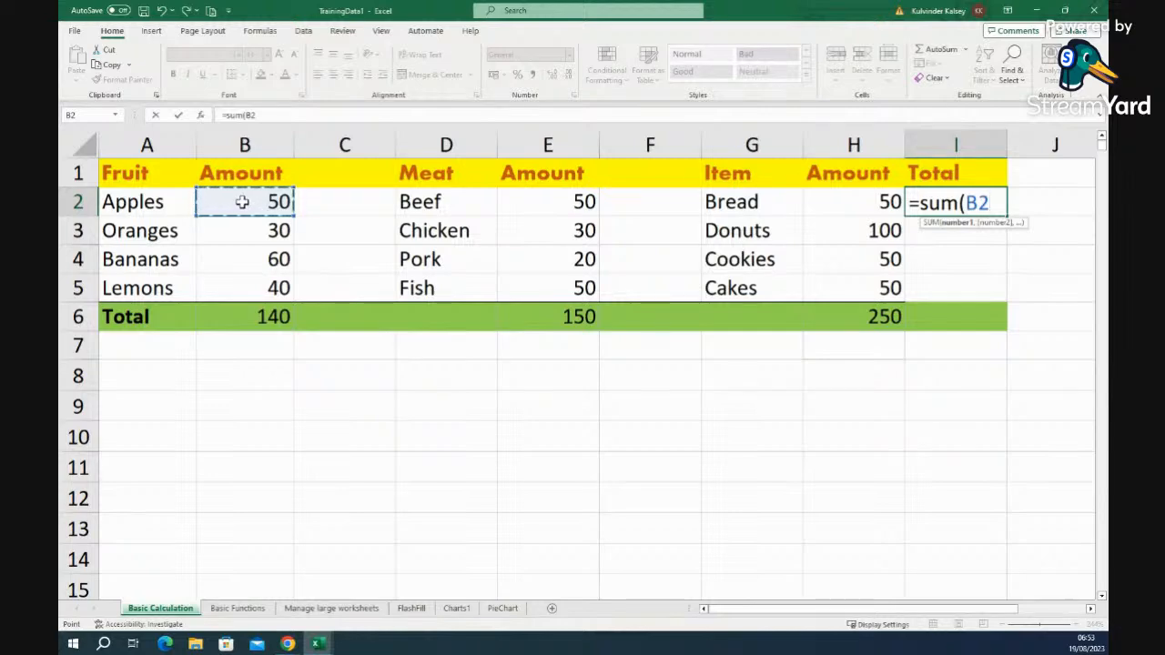
text(+)
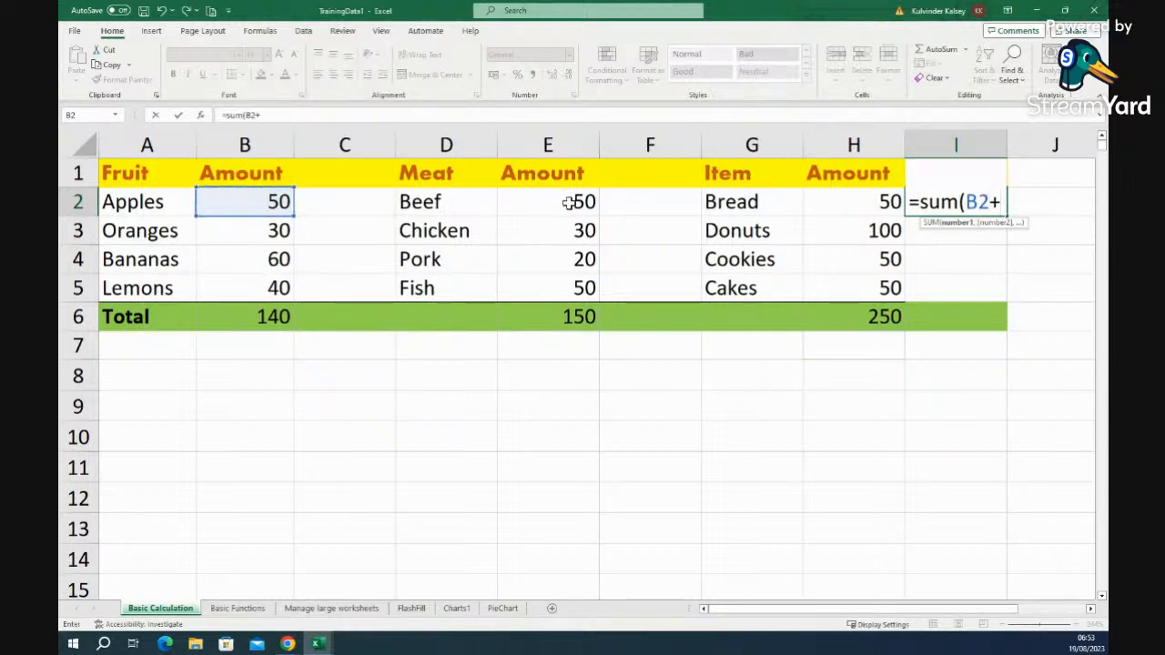
click(568, 202)
text(+)
click(869, 202)
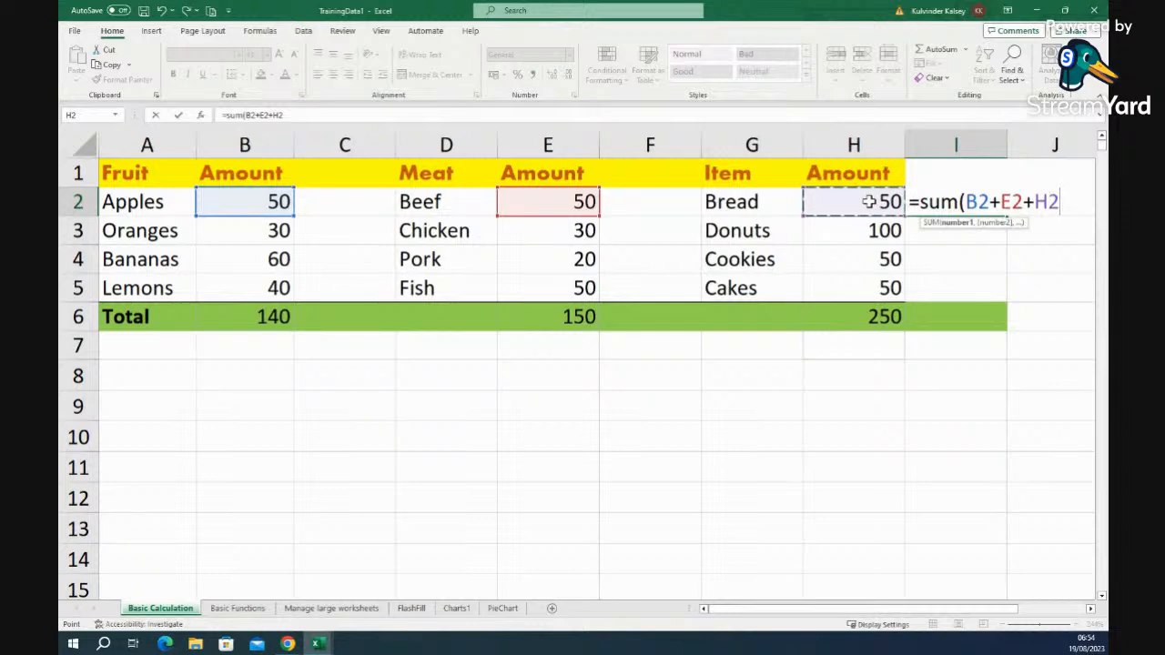
text())
key(Return)
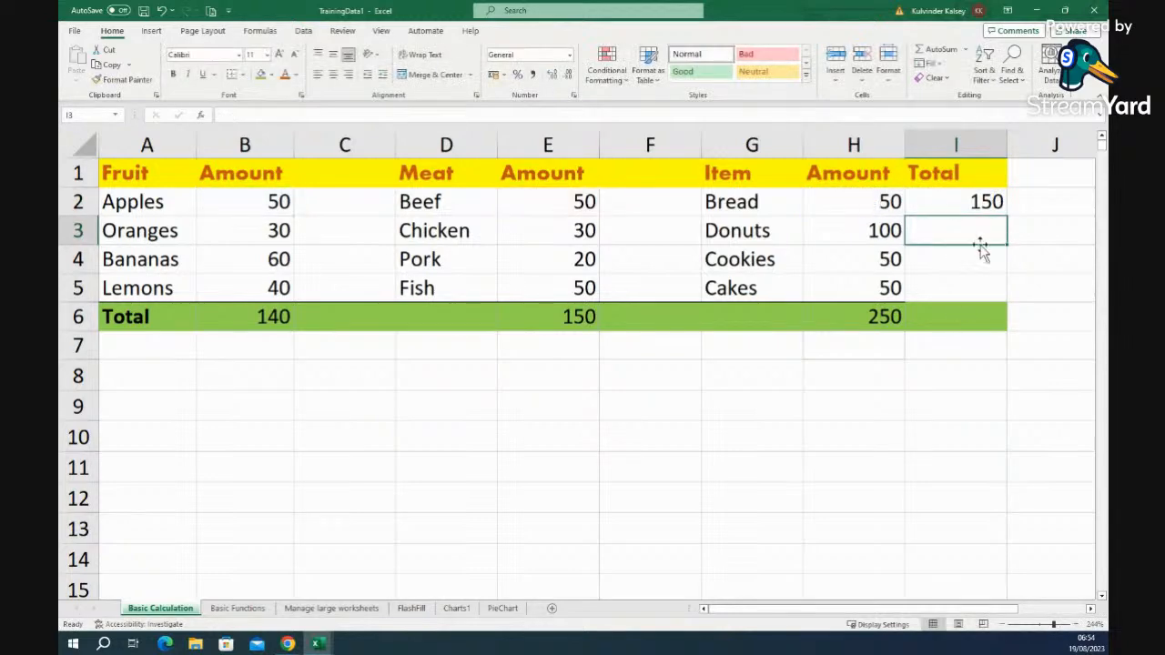
- Check the I2 total formula, briefly selecting and deselecting rows 3 to 5
click(957, 207)
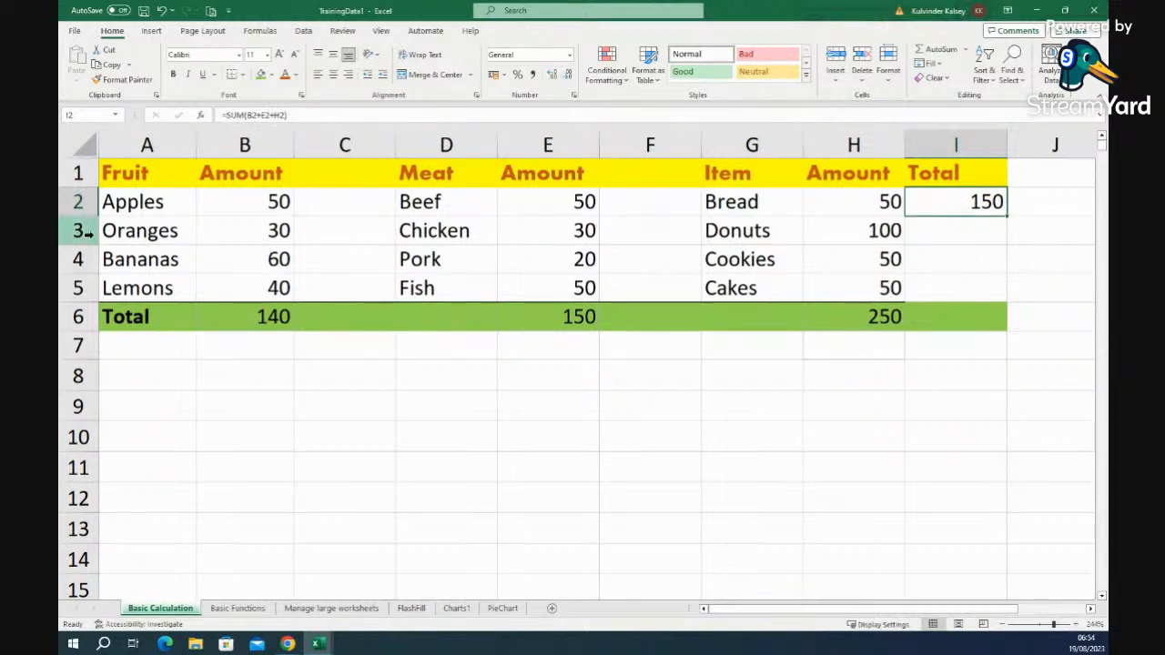
drag(78, 231, 77, 288)
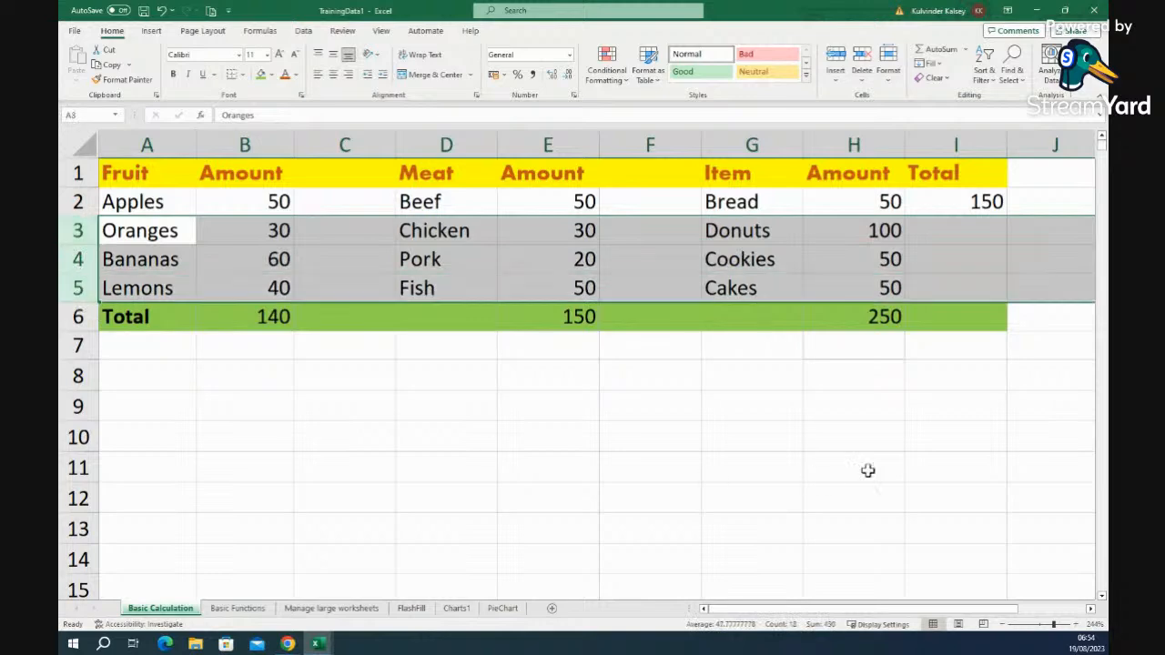
click(947, 424)
click(972, 203)
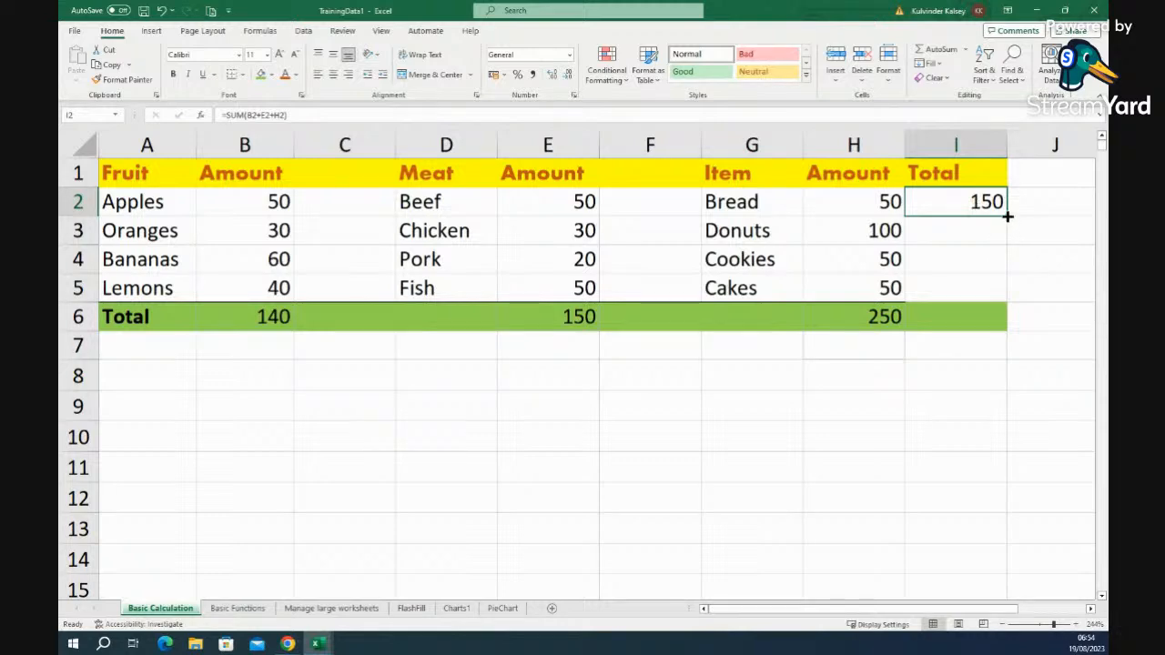
- Fill the I2 total formula down to I5 and check the copy in I3
drag(1007, 217, 1001, 289)
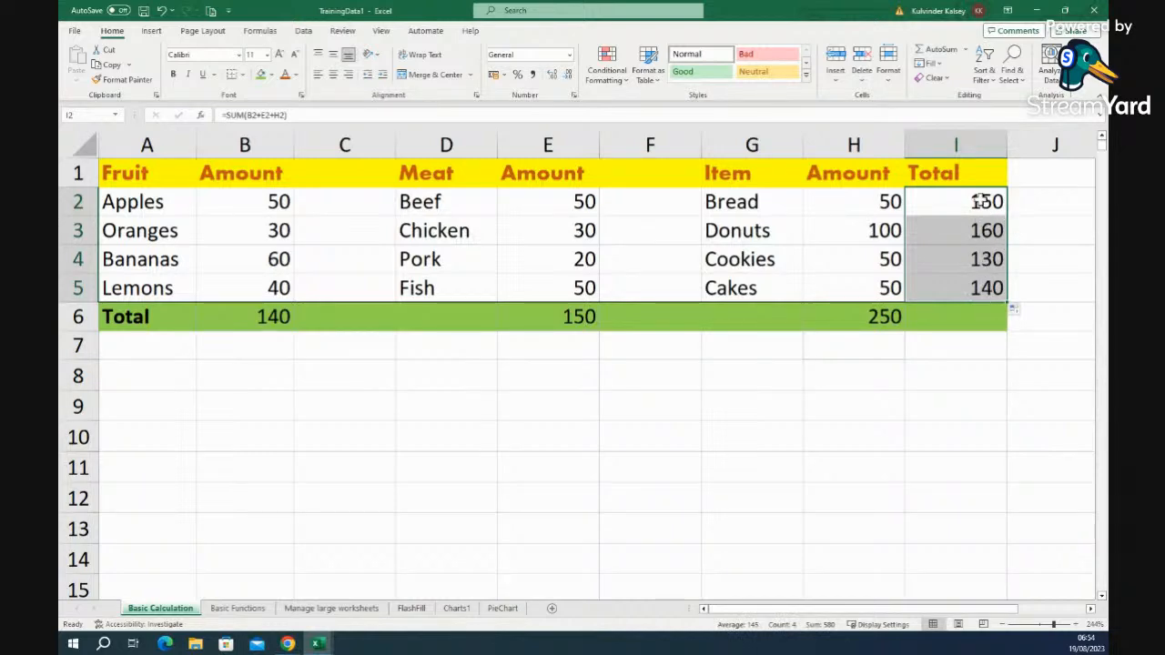
click(933, 406)
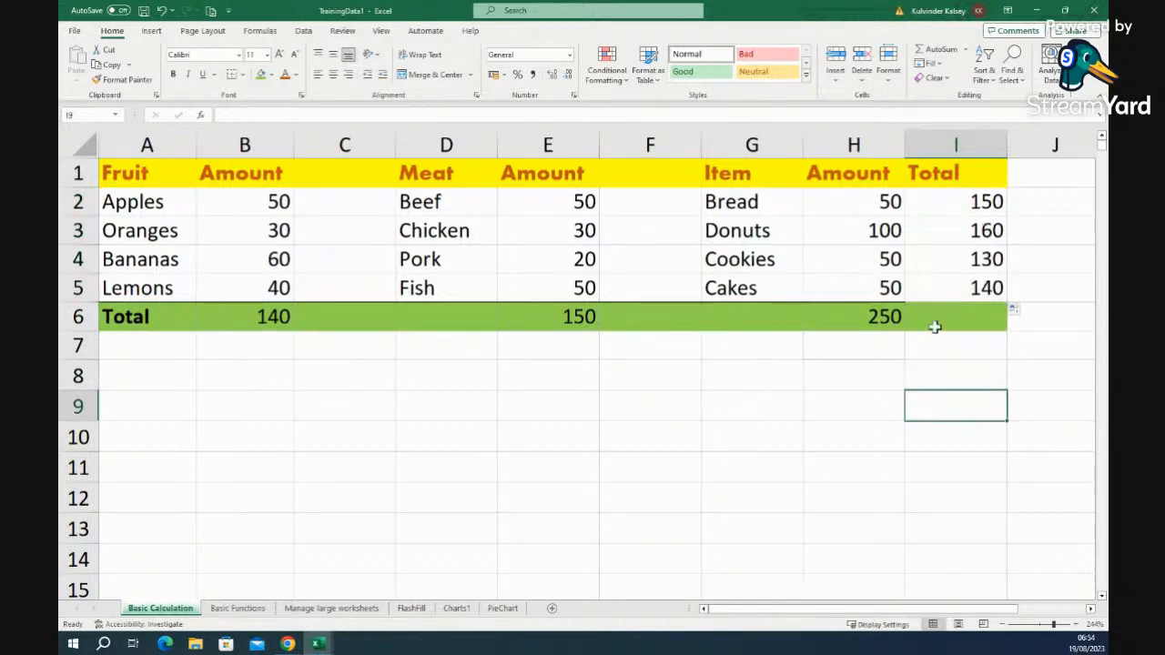
click(942, 235)
- Shade the totals in I2:I5 light orange
drag(960, 198, 946, 287)
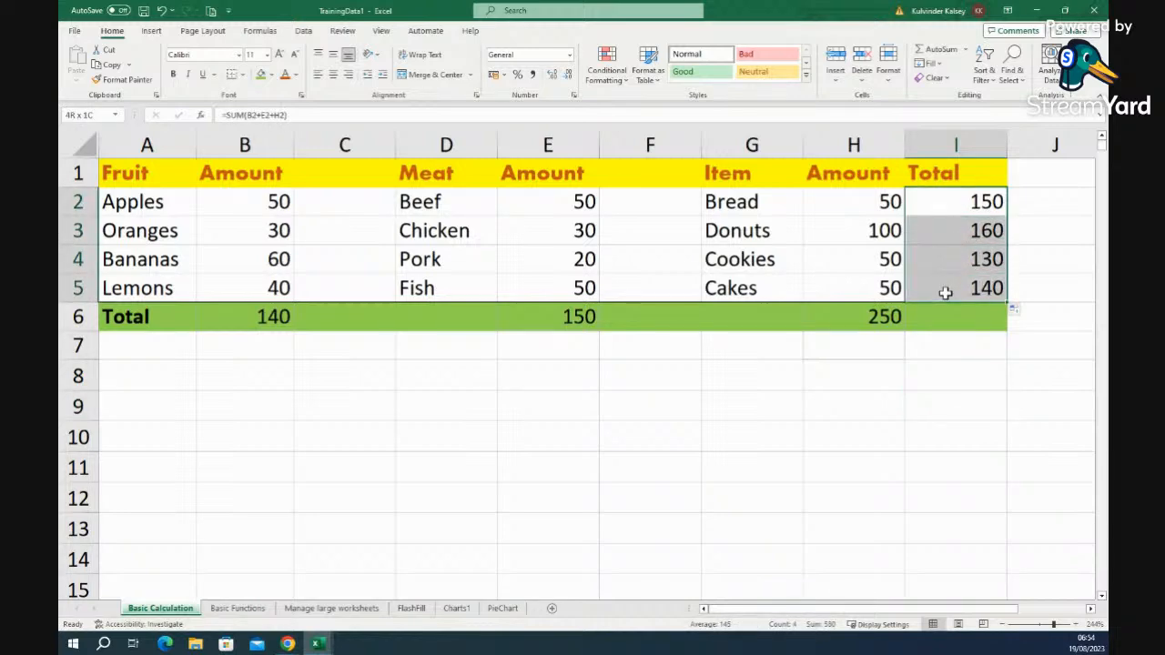
click(270, 74)
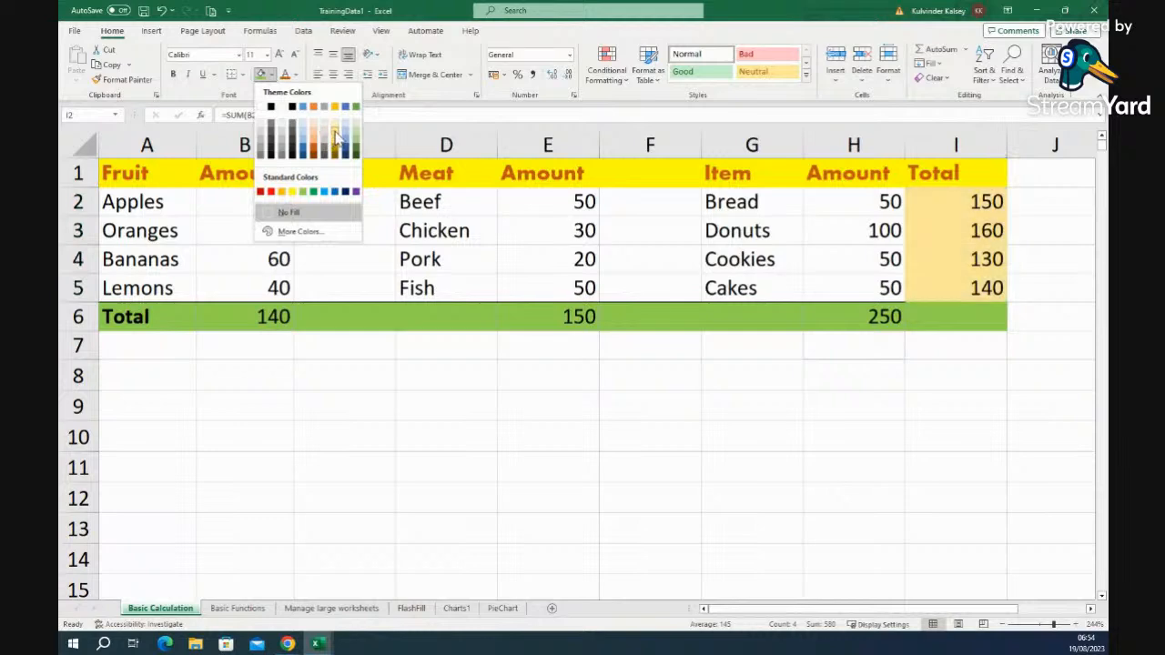
click(331, 138)
click(794, 550)
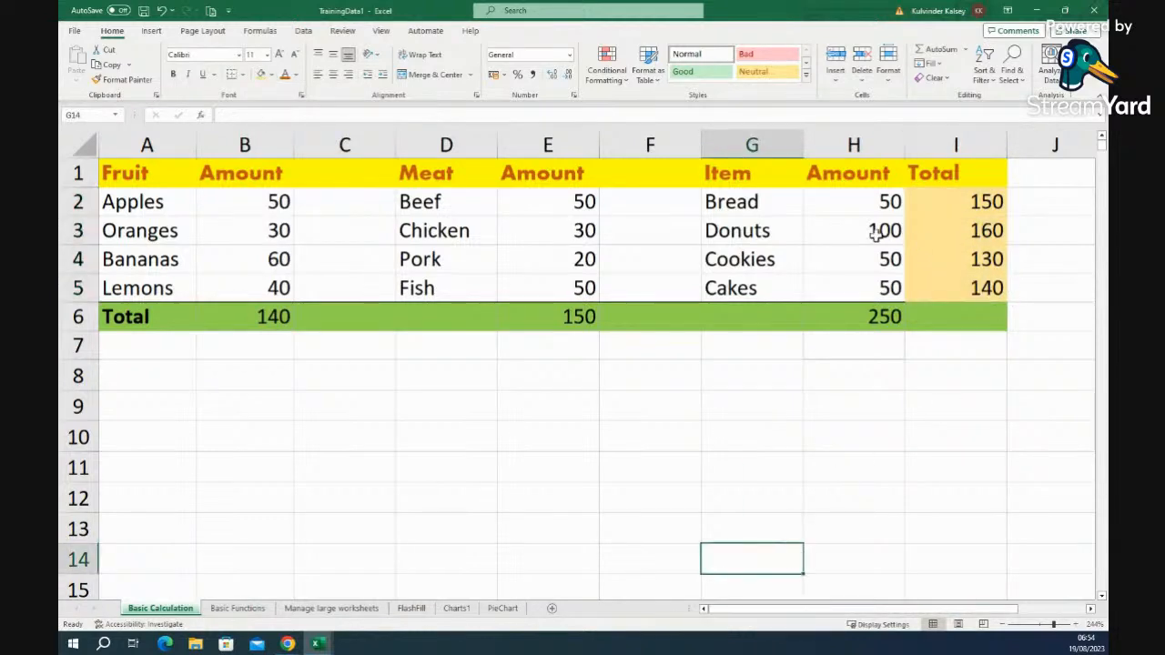
- Change the Donuts amount in H3 to 200, then go to the Basic Functions sheet
click(873, 233)
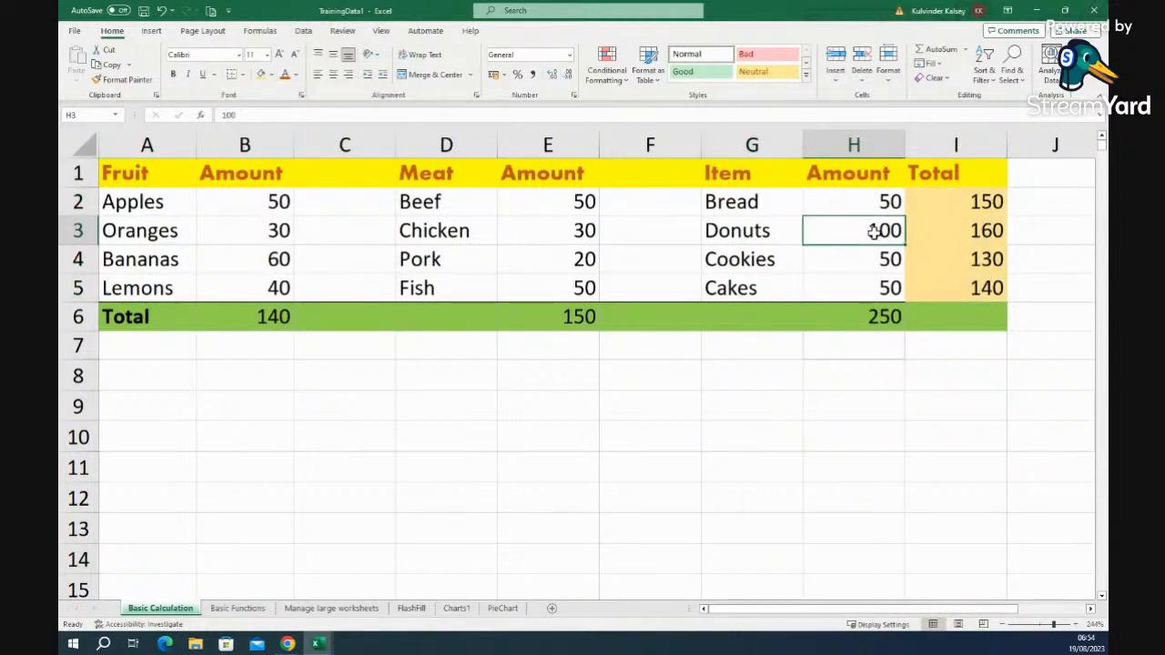
key(Down)
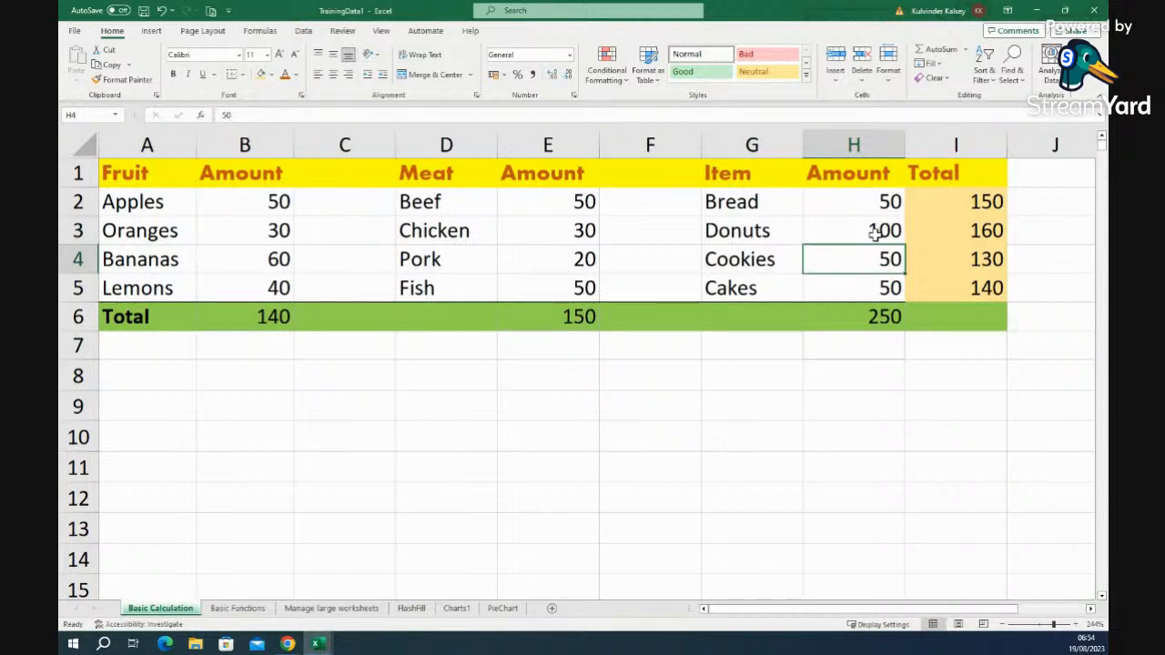
click(874, 233)
text(200)
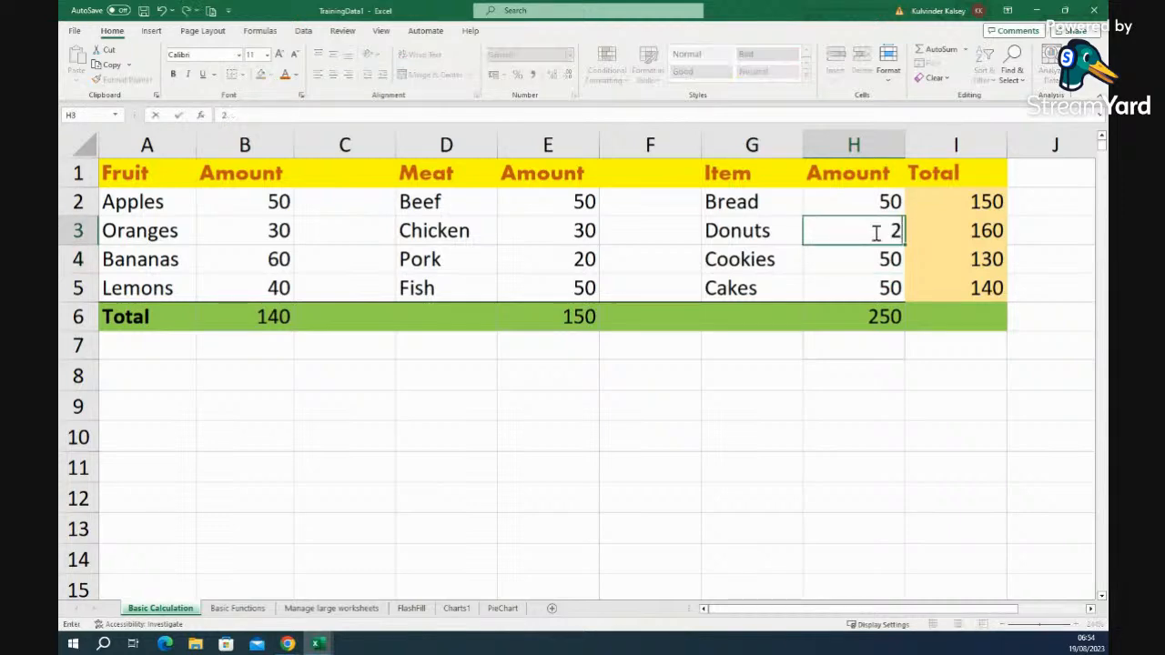
click(955, 396)
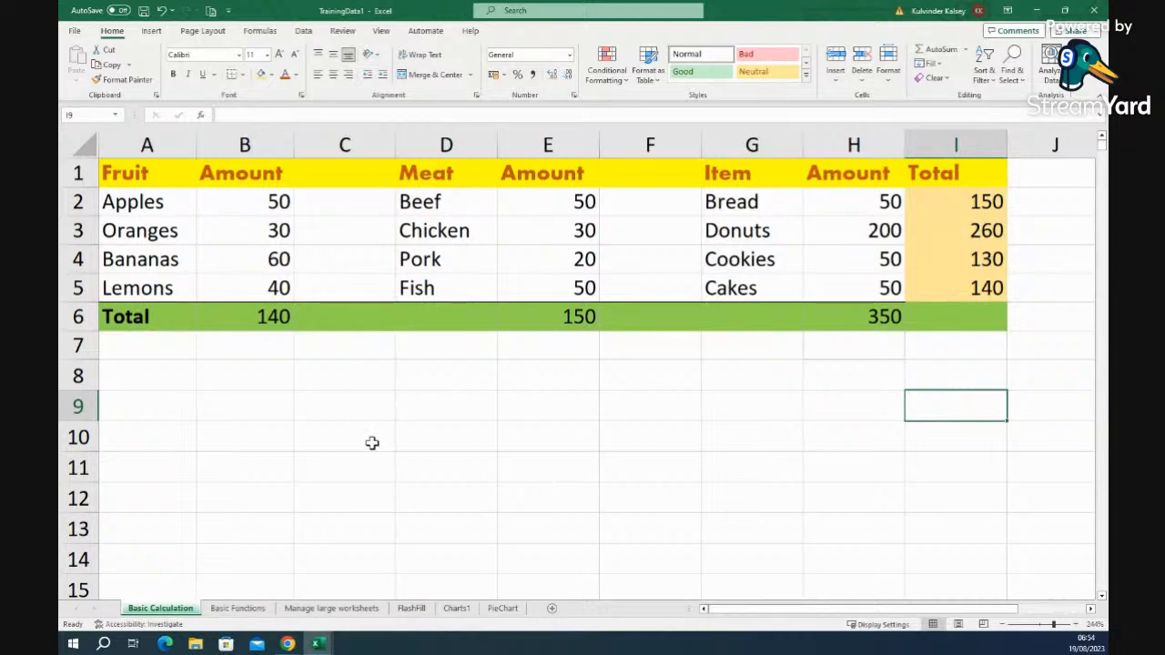
click(237, 609)
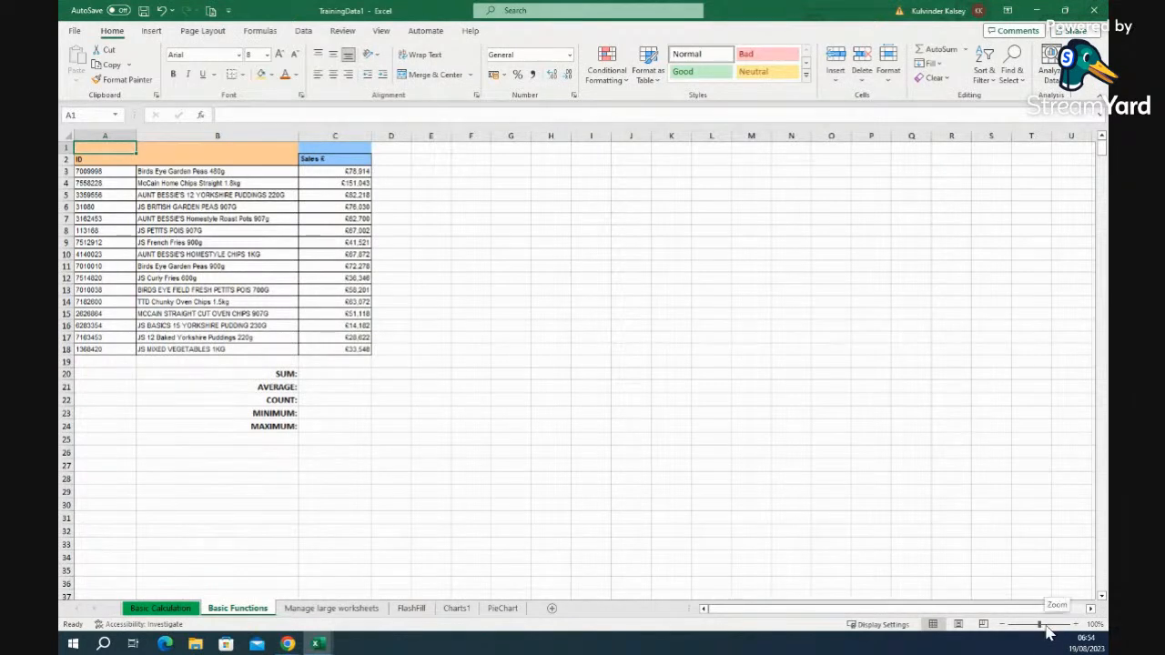
click(1045, 626)
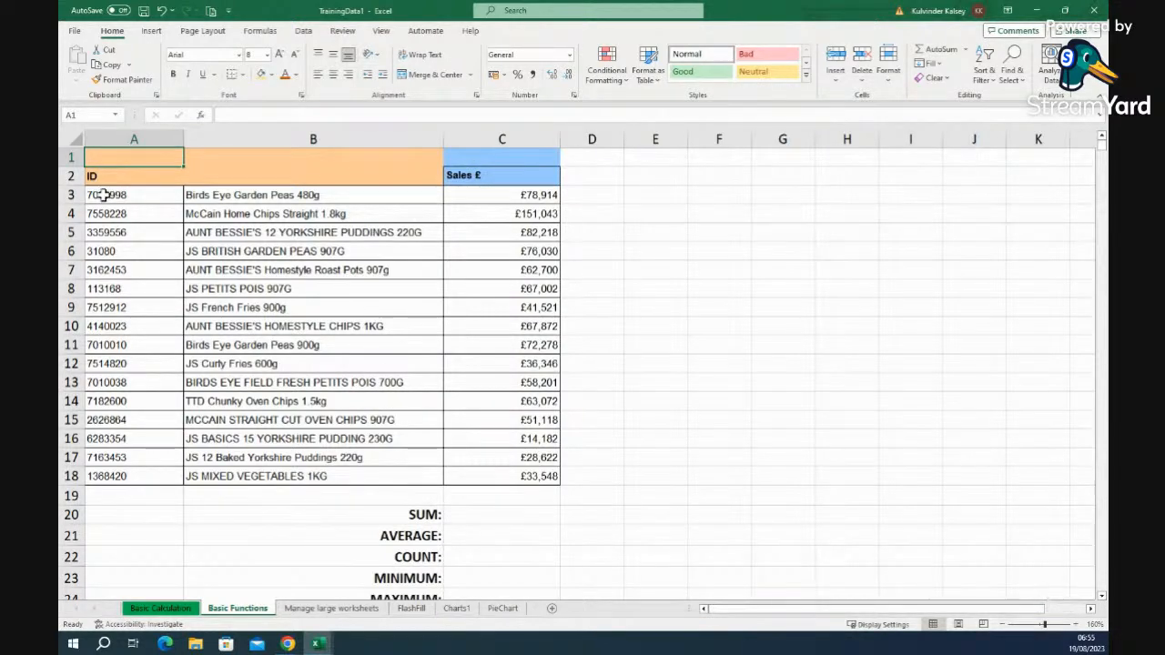
click(154, 609)
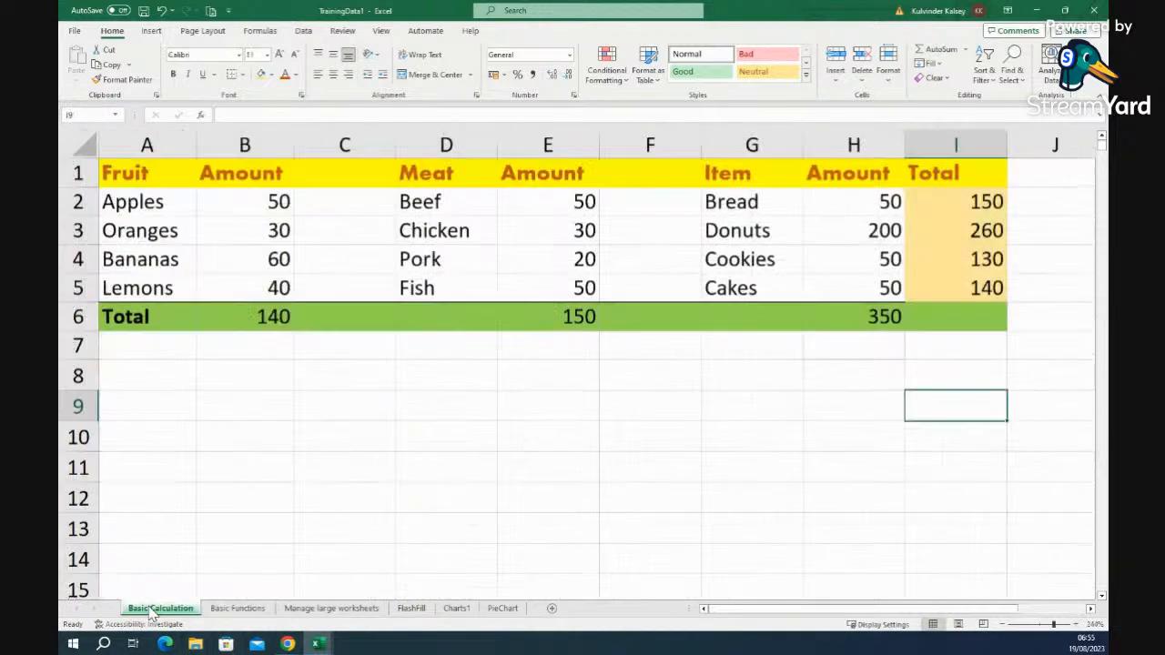
click(237, 608)
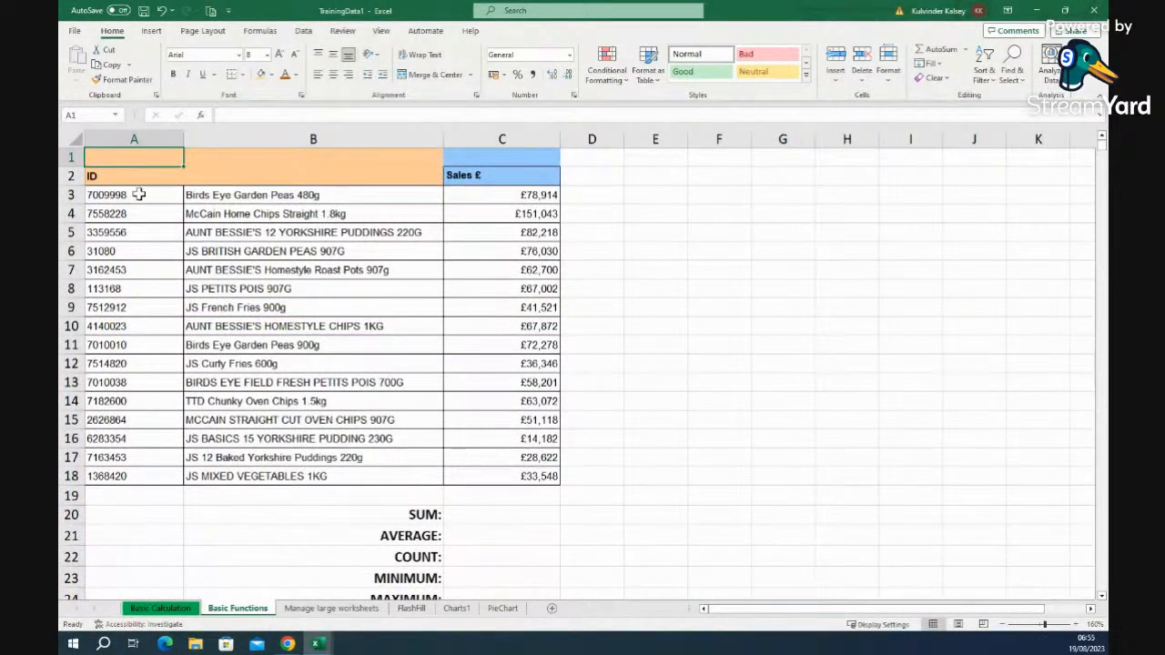
drag(116, 195, 486, 477)
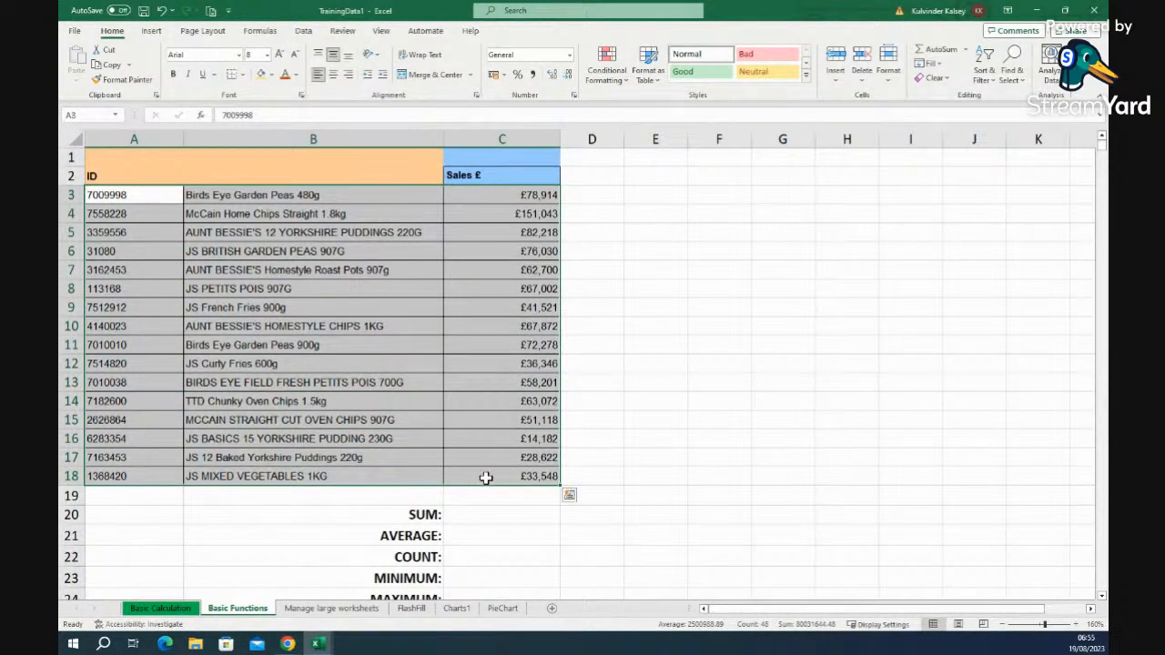
click(597, 457)
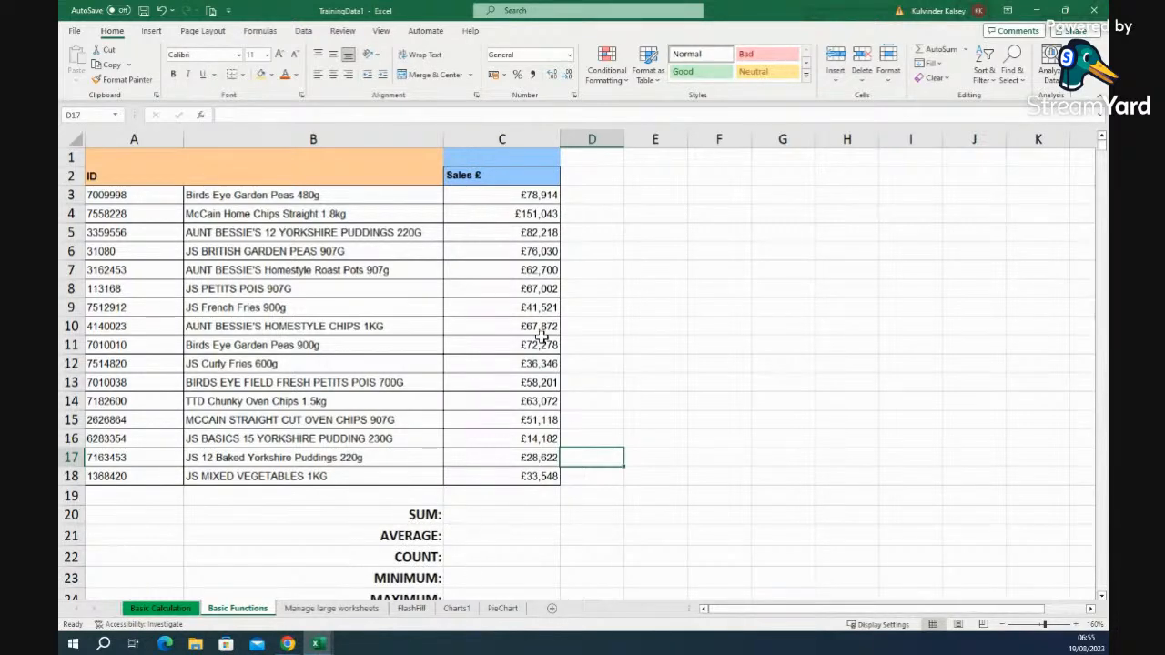
click(524, 516)
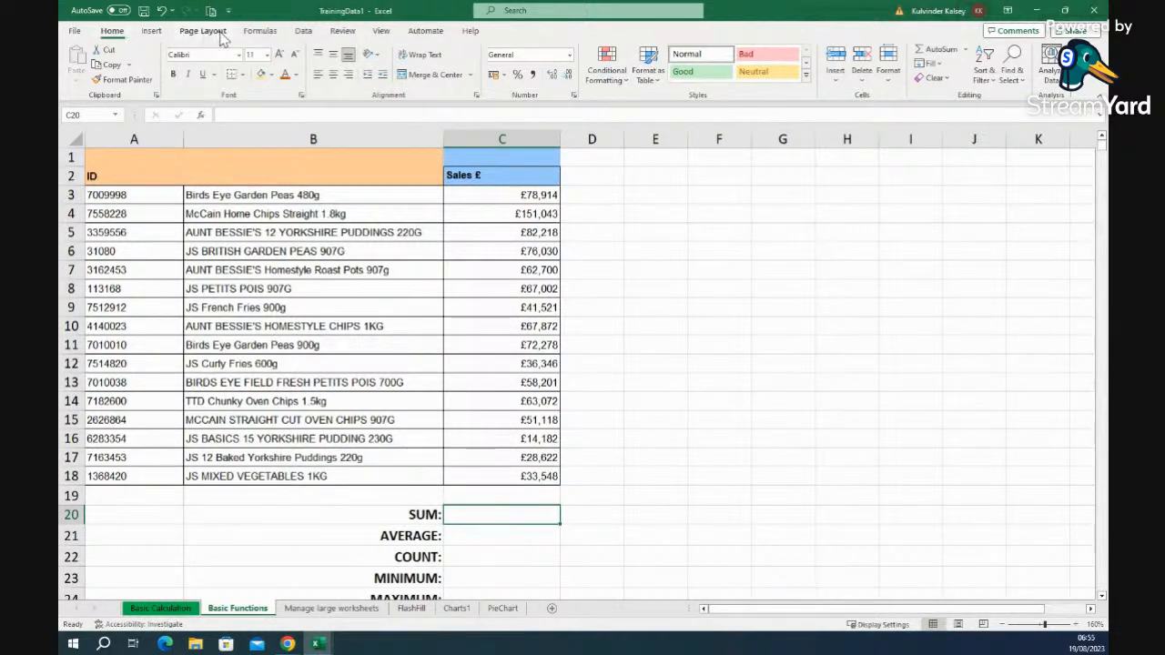
- AutoSum the Sales £ column into C20, giving £984,667
click(255, 32)
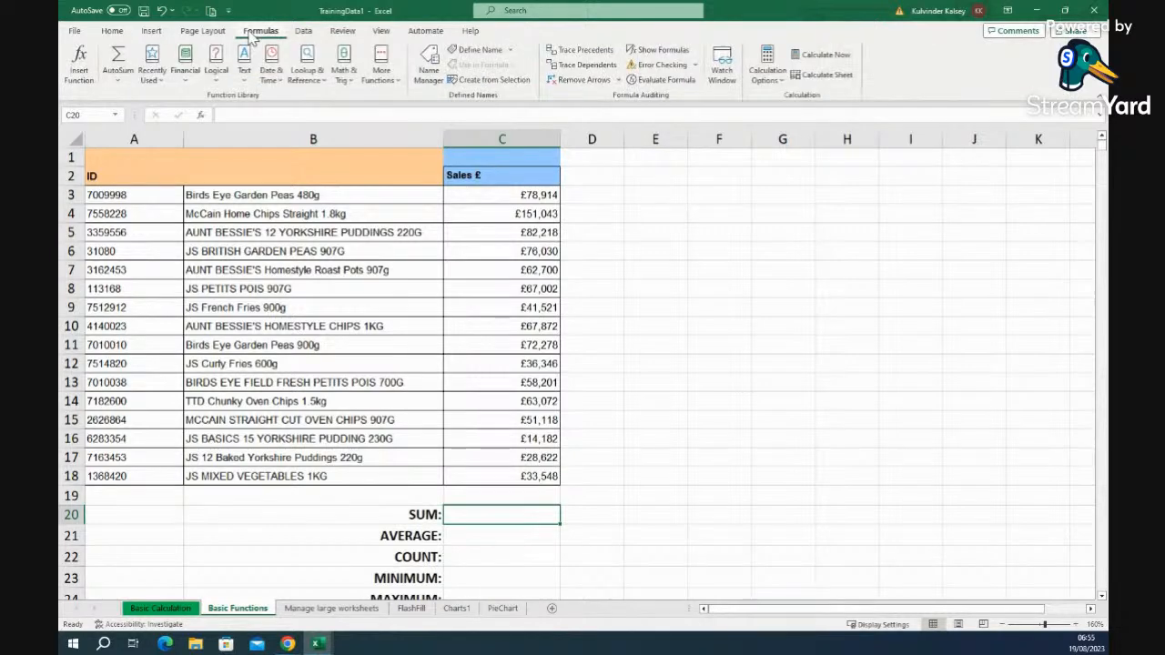
click(117, 57)
key(Return)
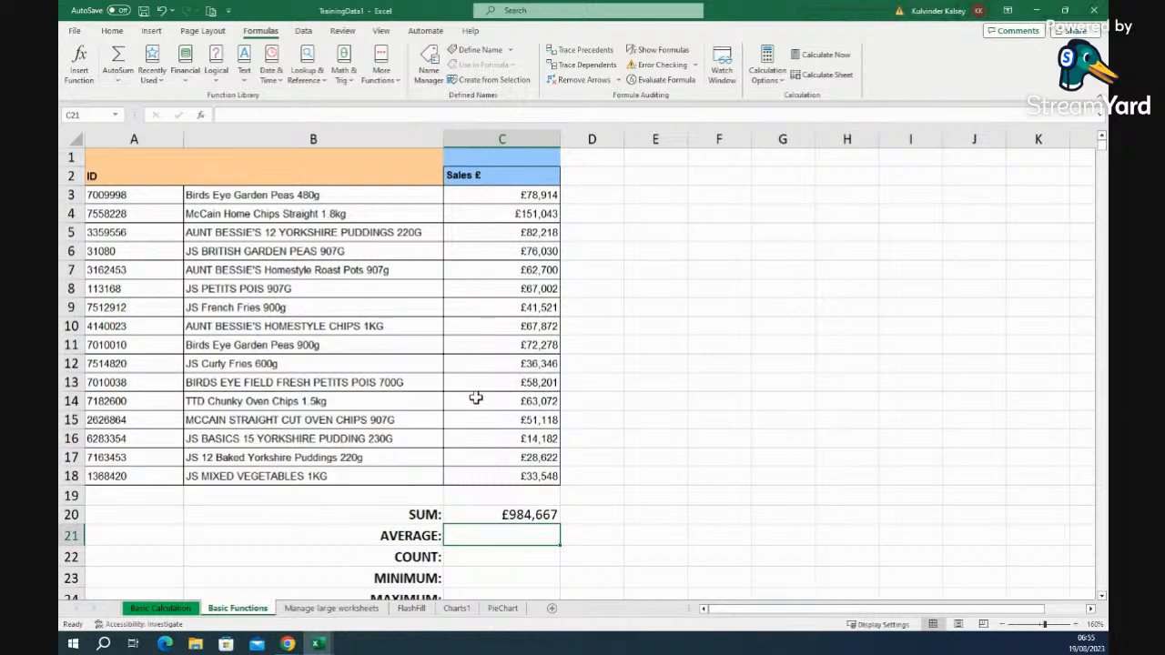
click(511, 516)
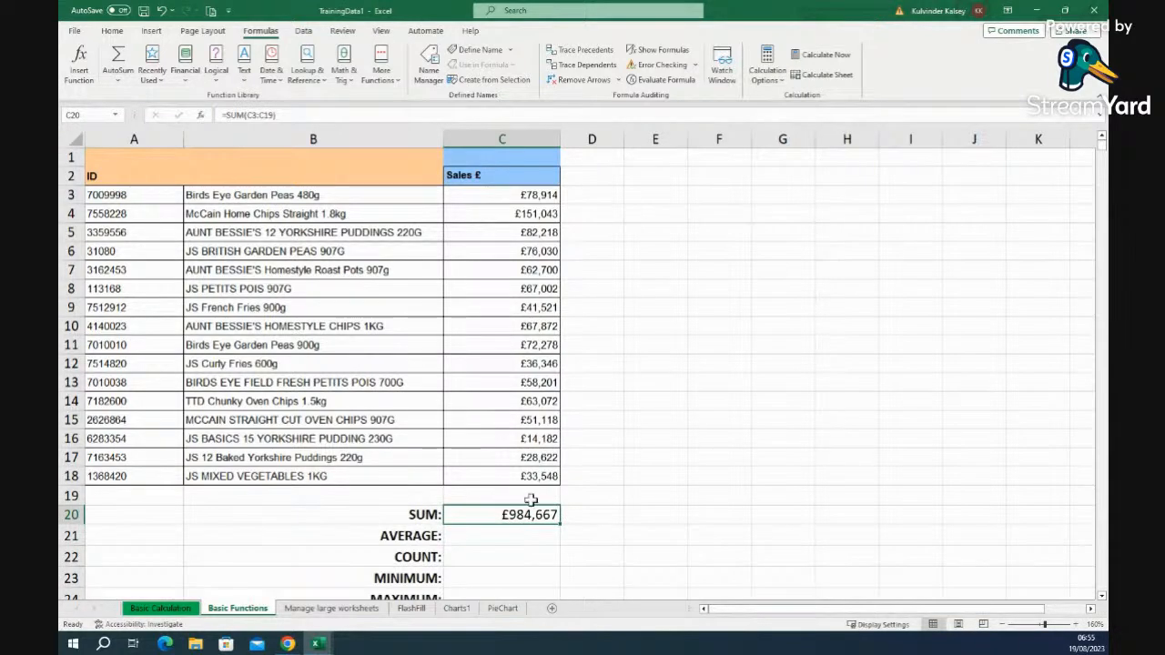
- Test the SUM with 23 in C19, then clear it and select the sales figures
click(520, 497)
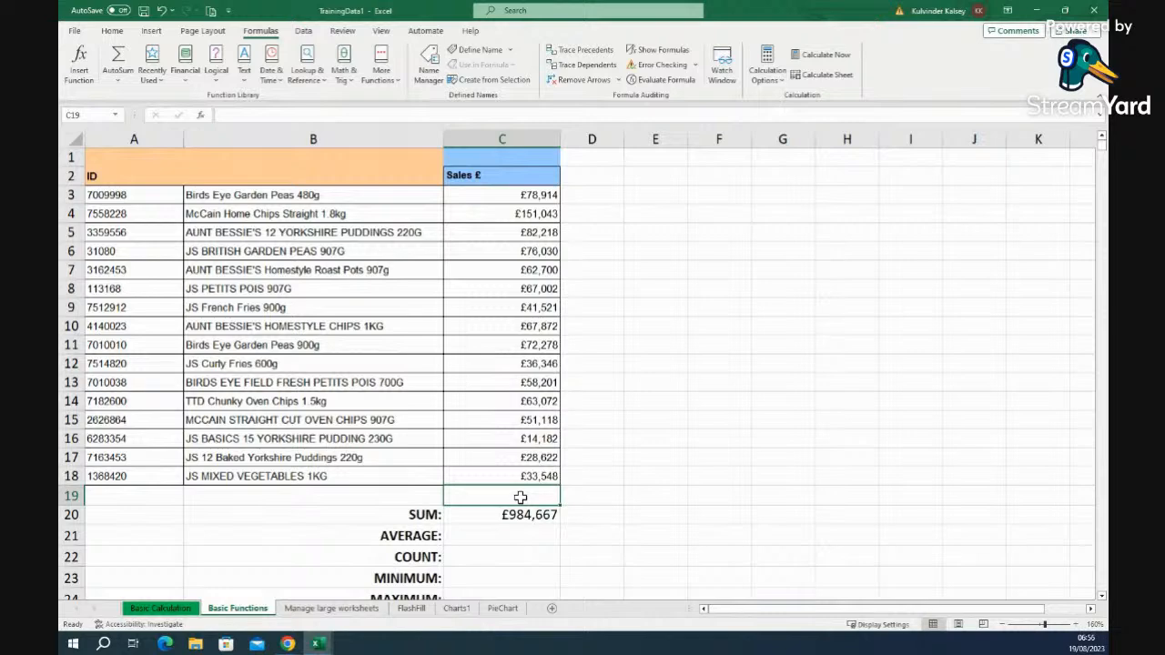
text(23)
click(640, 518)
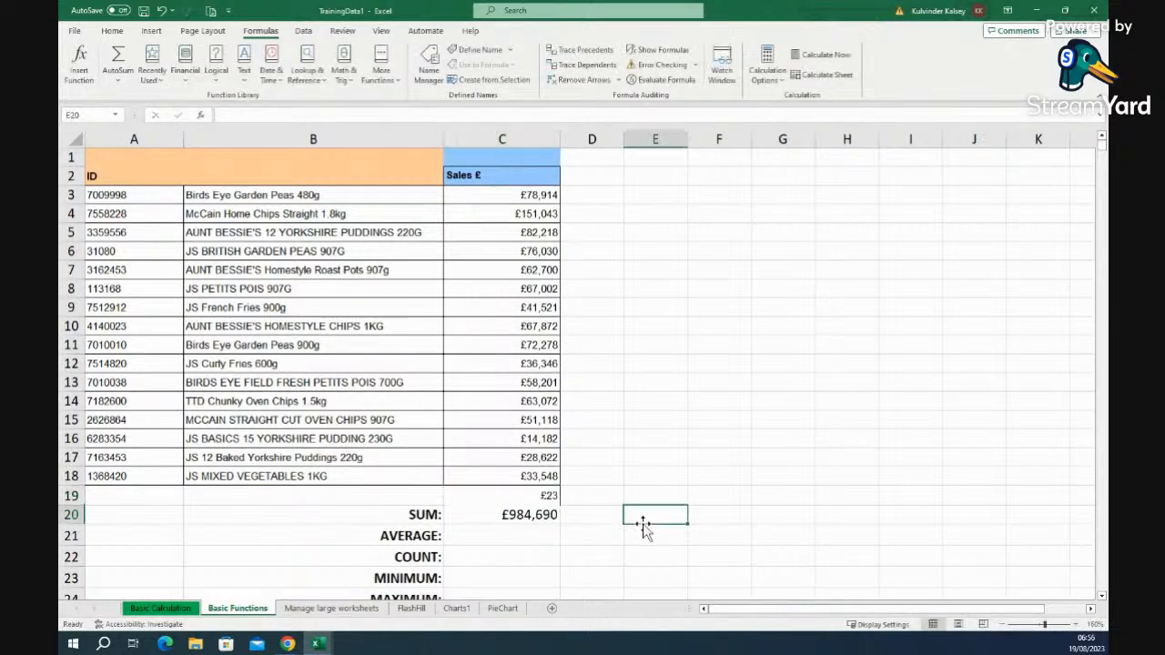
click(547, 494)
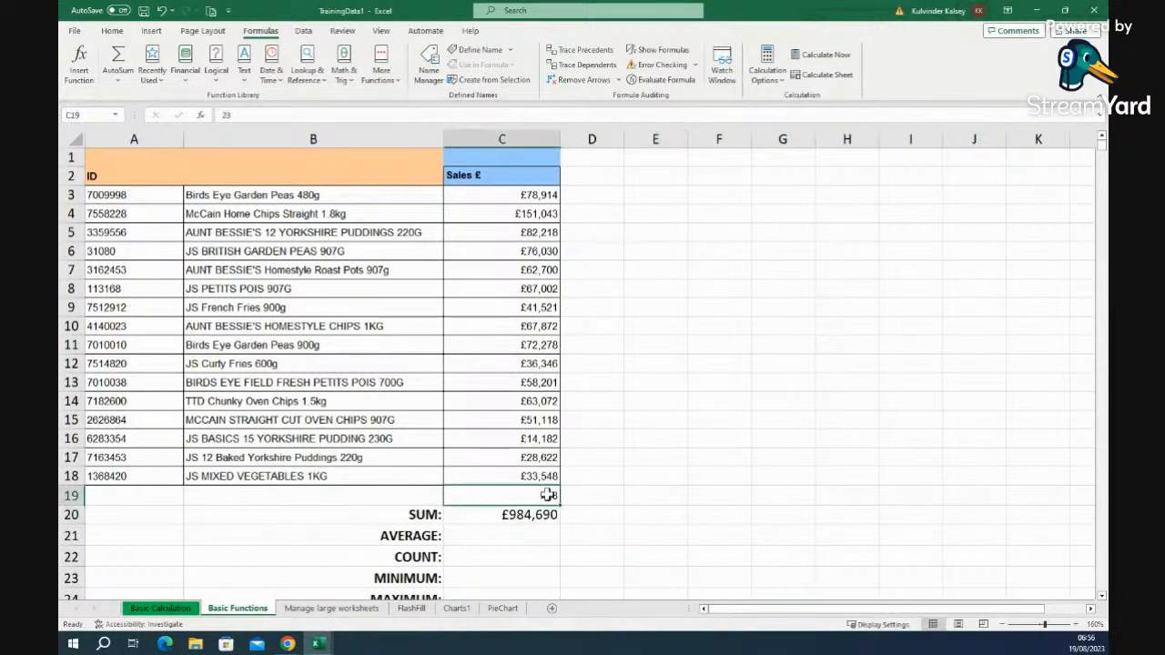
key(BackSpace)
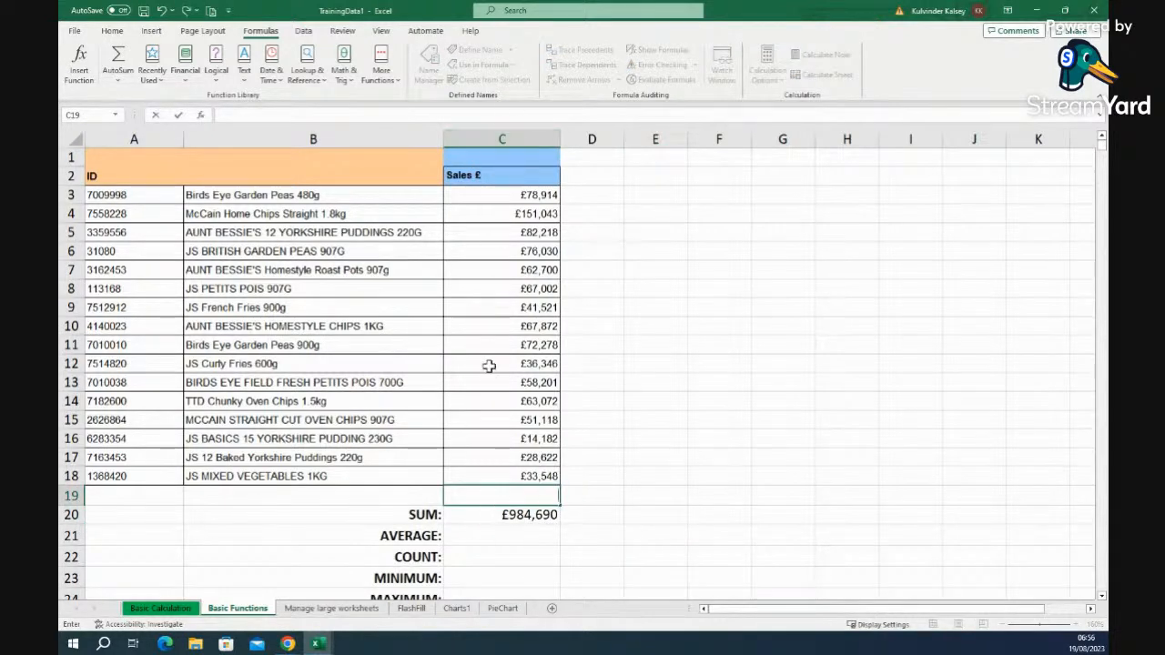
click(500, 534)
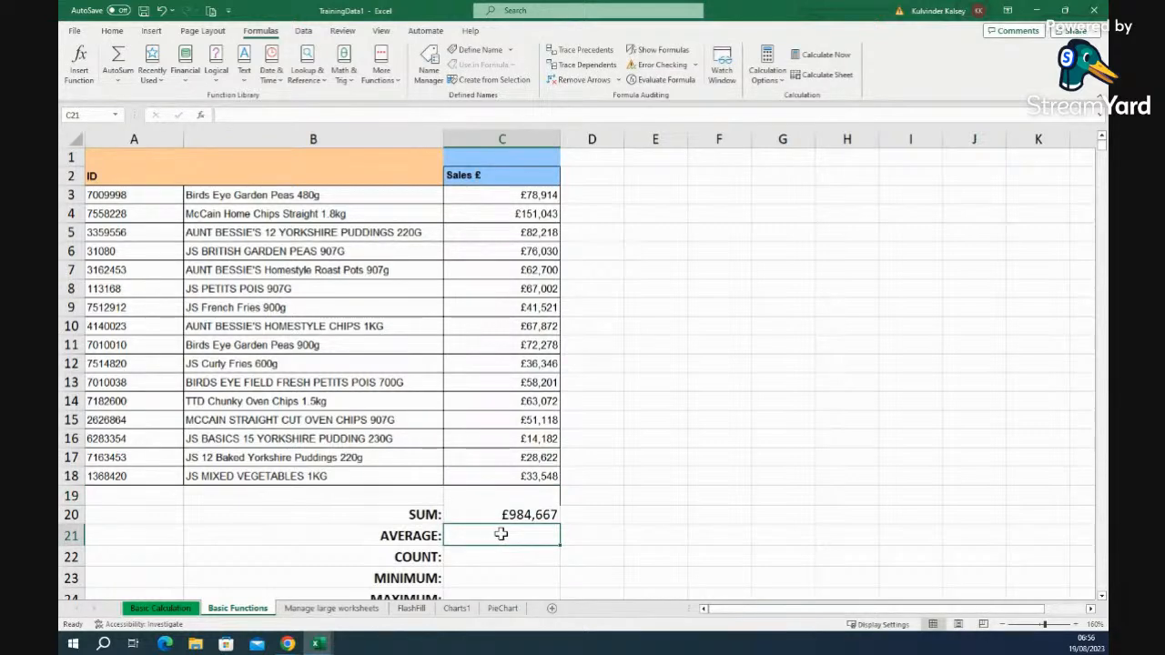
drag(476, 196, 472, 482)
- Start a formula in C21 with = and choose AVERAGE in the Insert Function dialog
click(470, 536)
text(=)
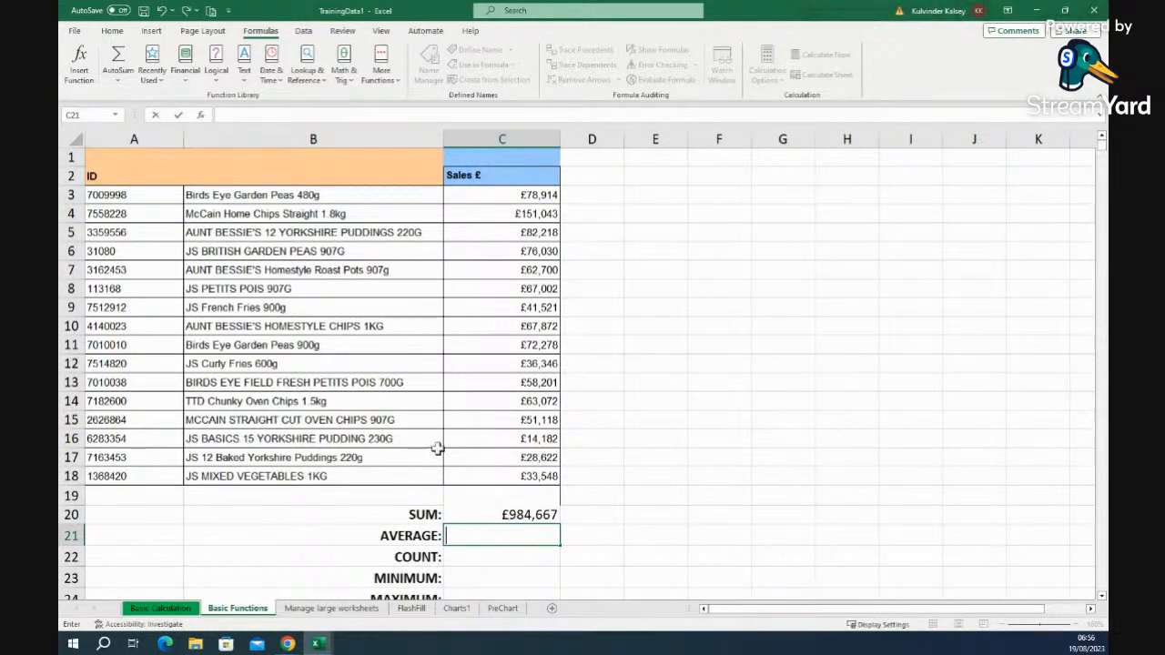
click(202, 119)
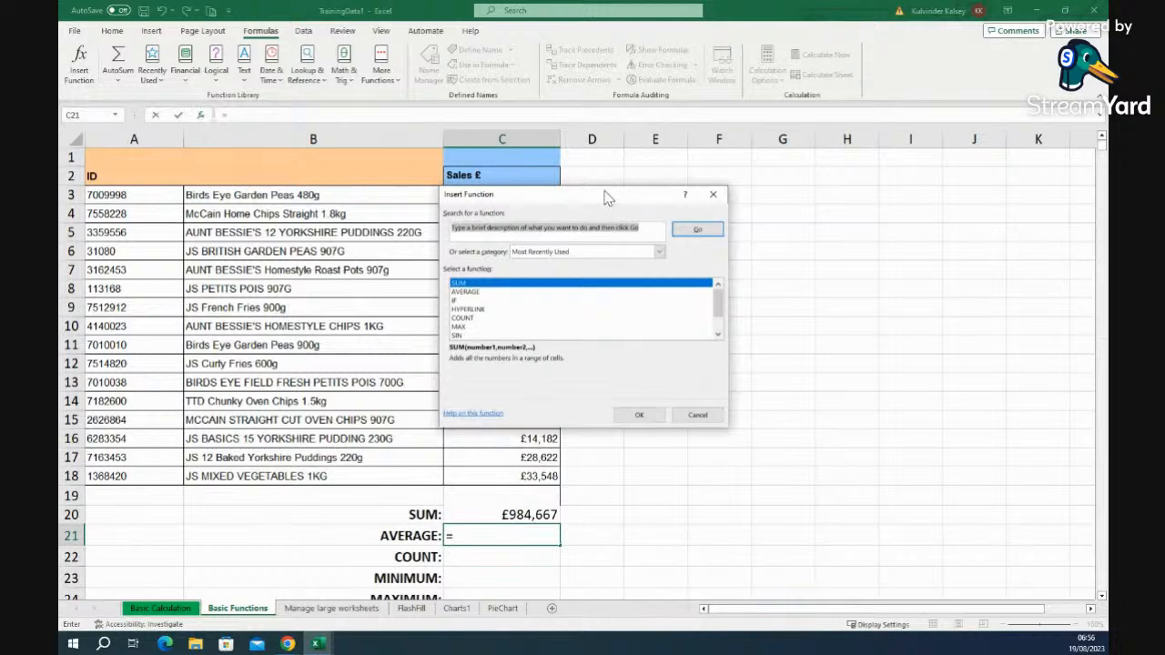
drag(605, 197, 810, 205)
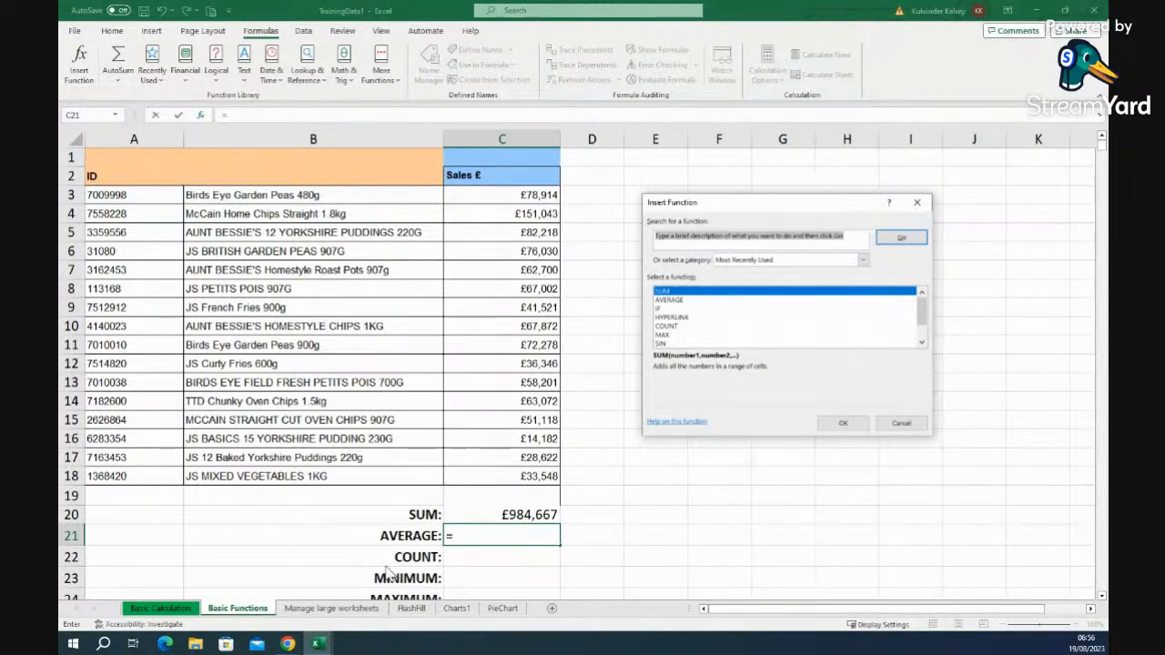
click(662, 301)
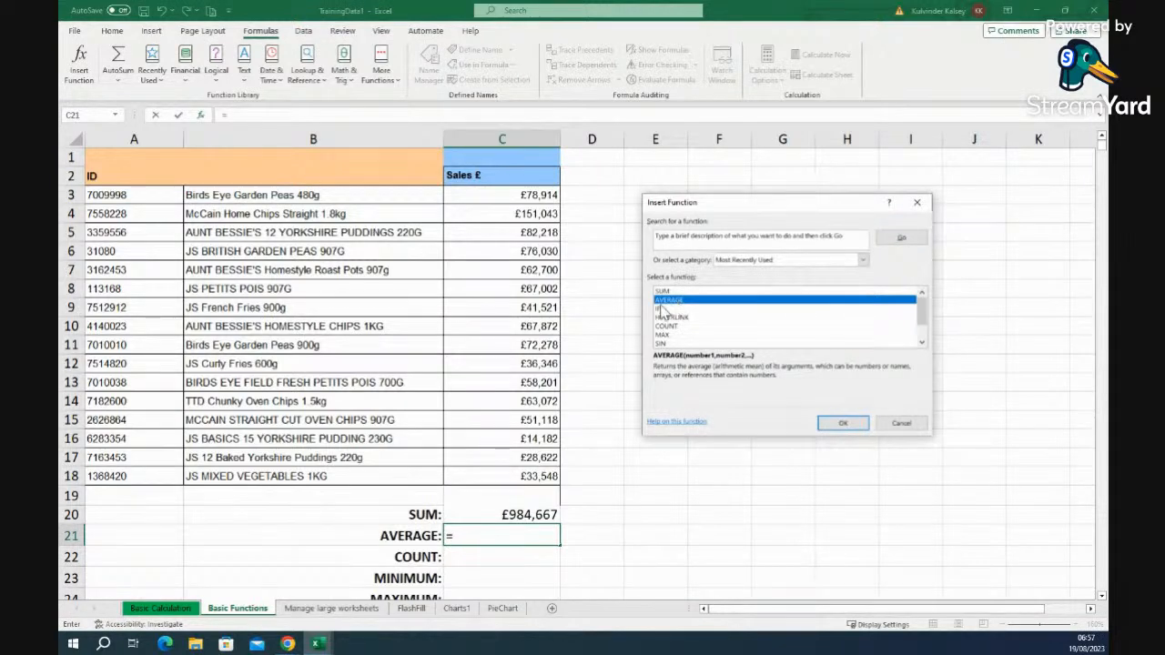
- Set the AVERAGE range to C3:C18 in C21, giving £61,542, and verify it on the status bar
click(854, 426)
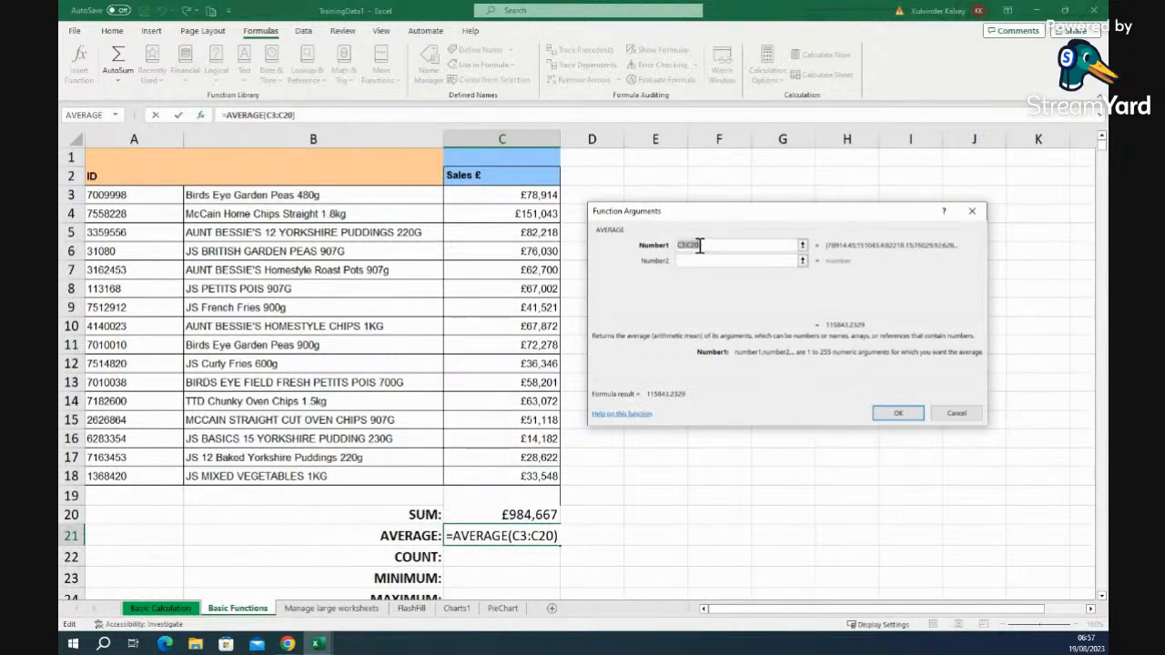
key(BackSpace)
key(BackSpace)
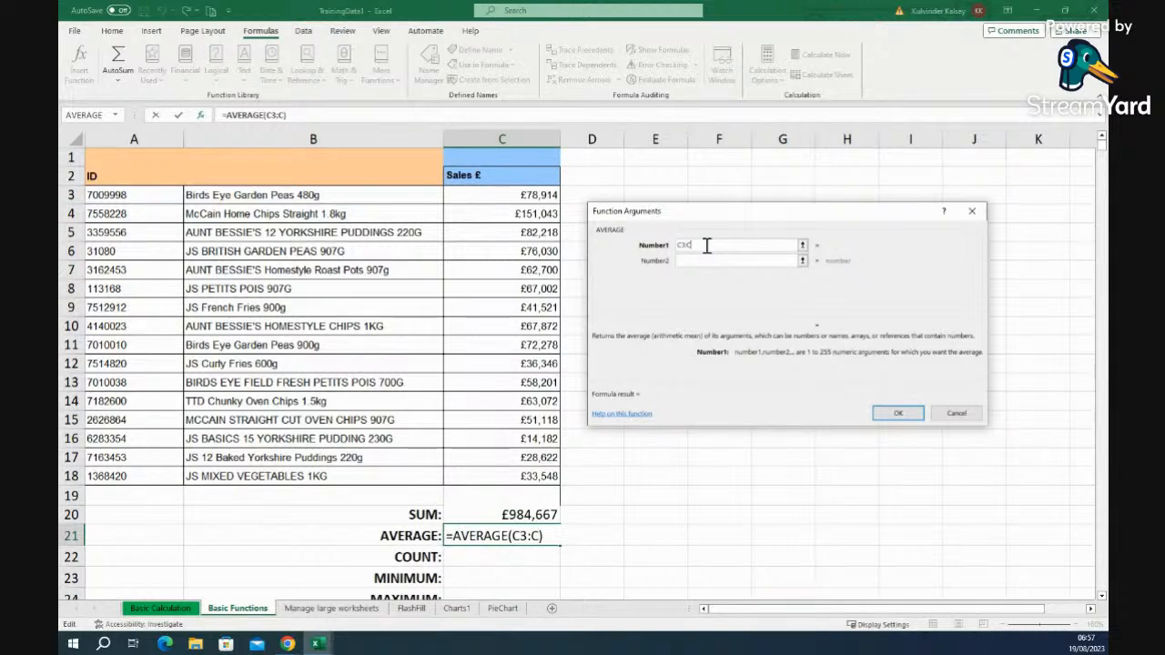
text(18)
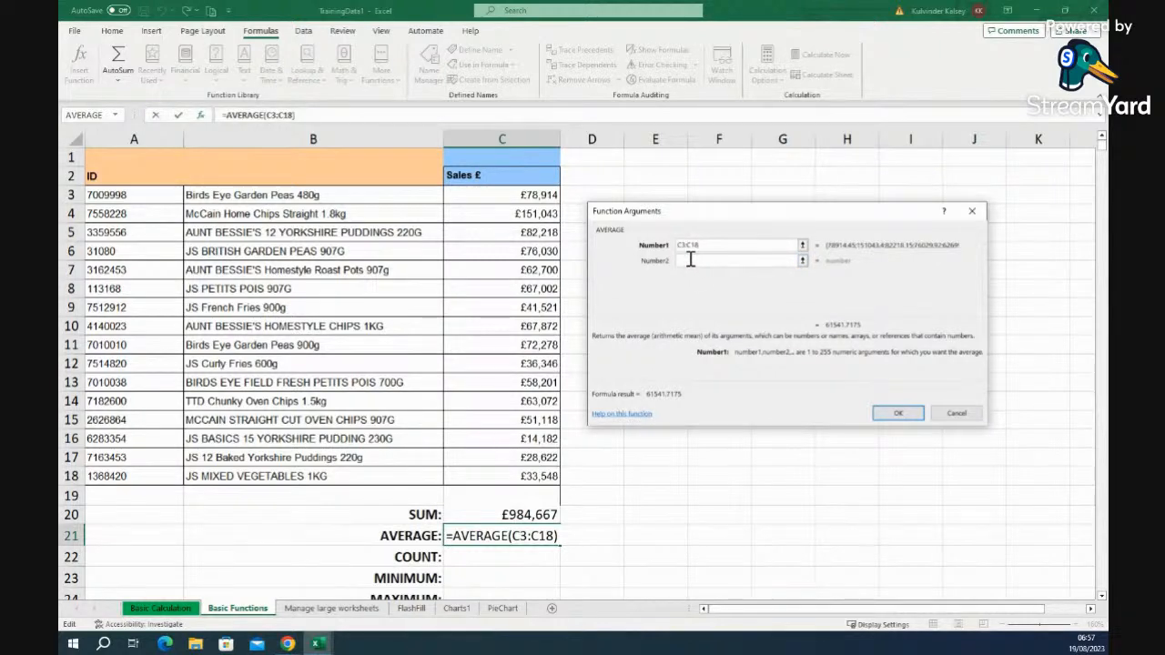
click(900, 415)
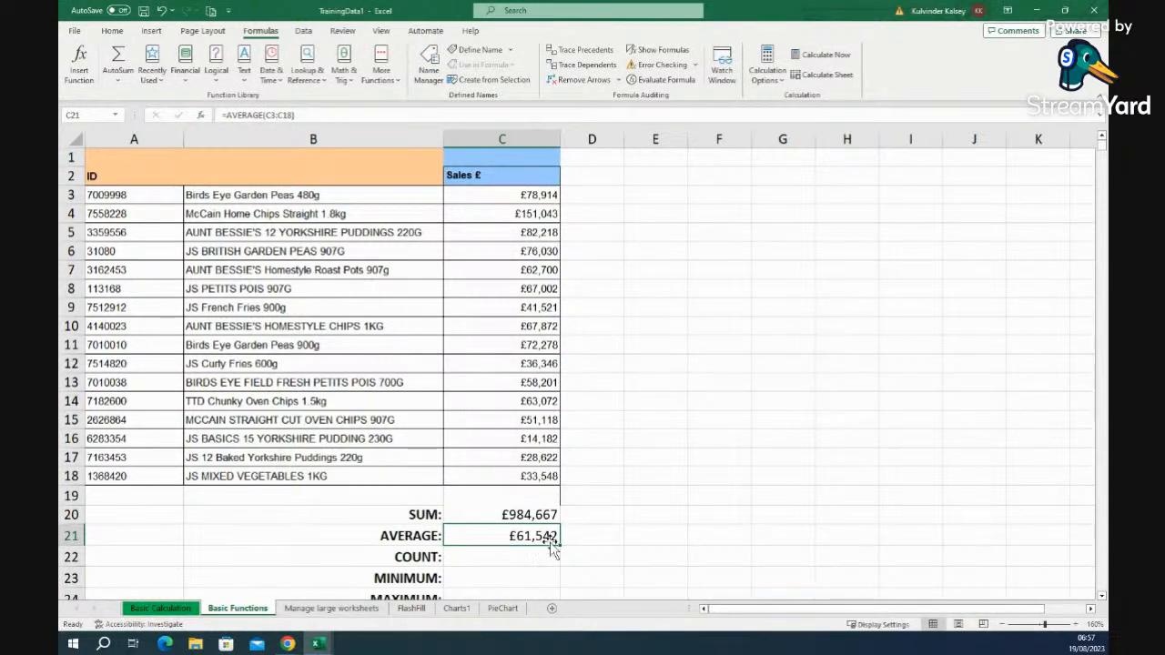
drag(510, 197, 508, 487)
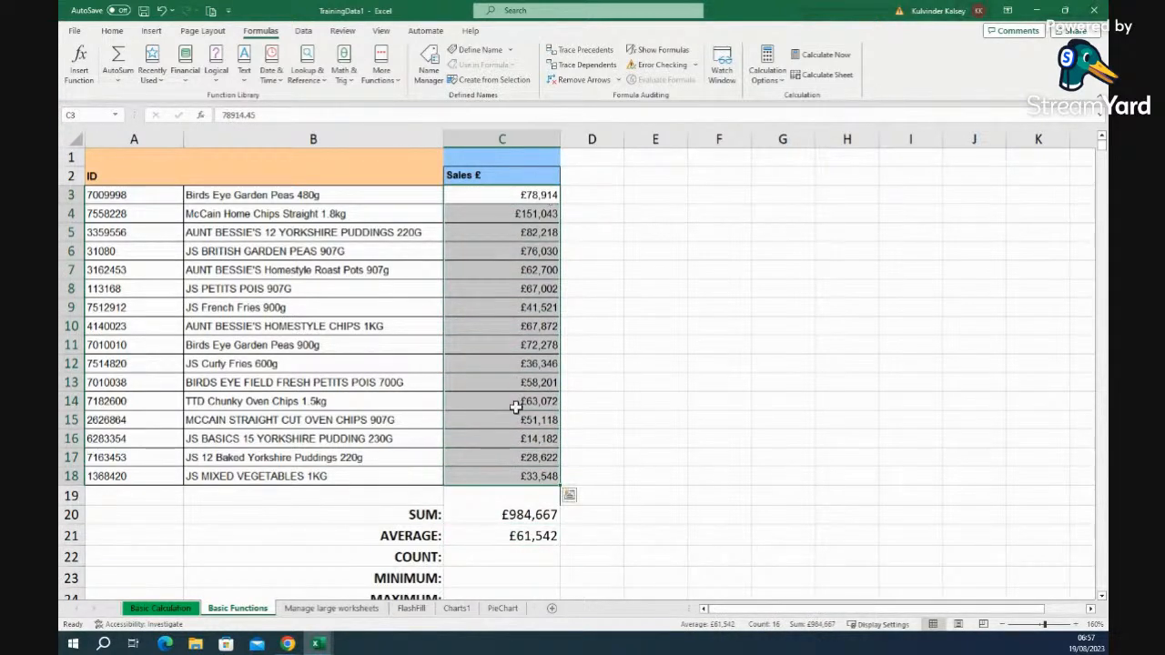
- Insert =COUNT(C18) into C22, replacing the suggested C21 argument, so it shows 1
click(531, 559)
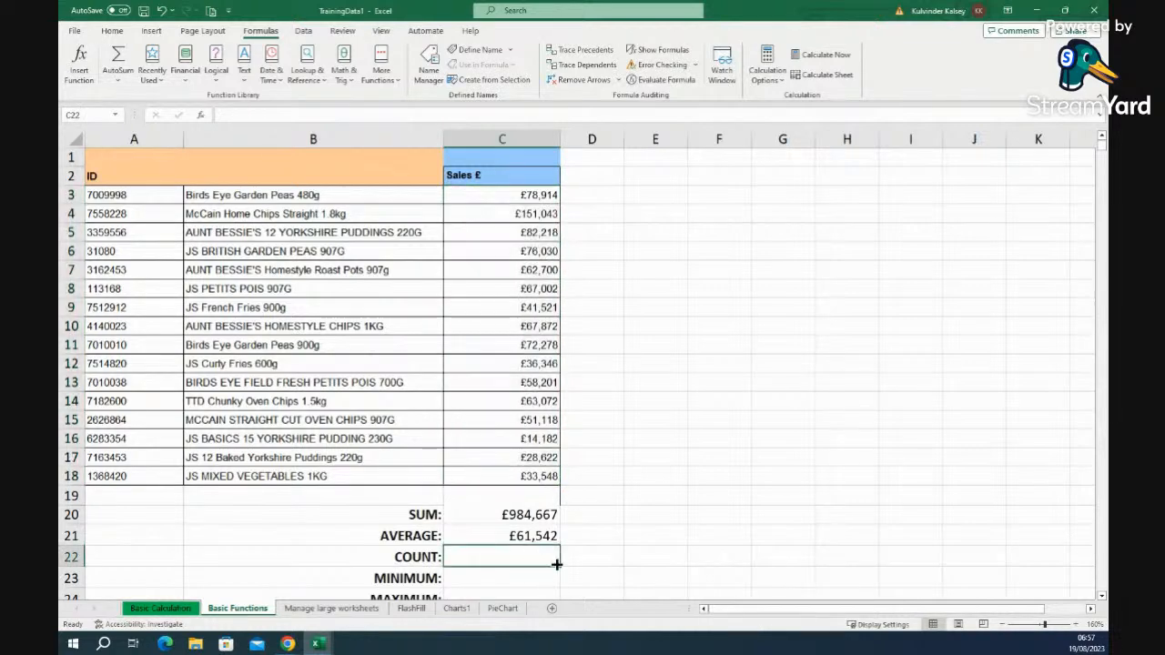
drag(501, 199, 507, 467)
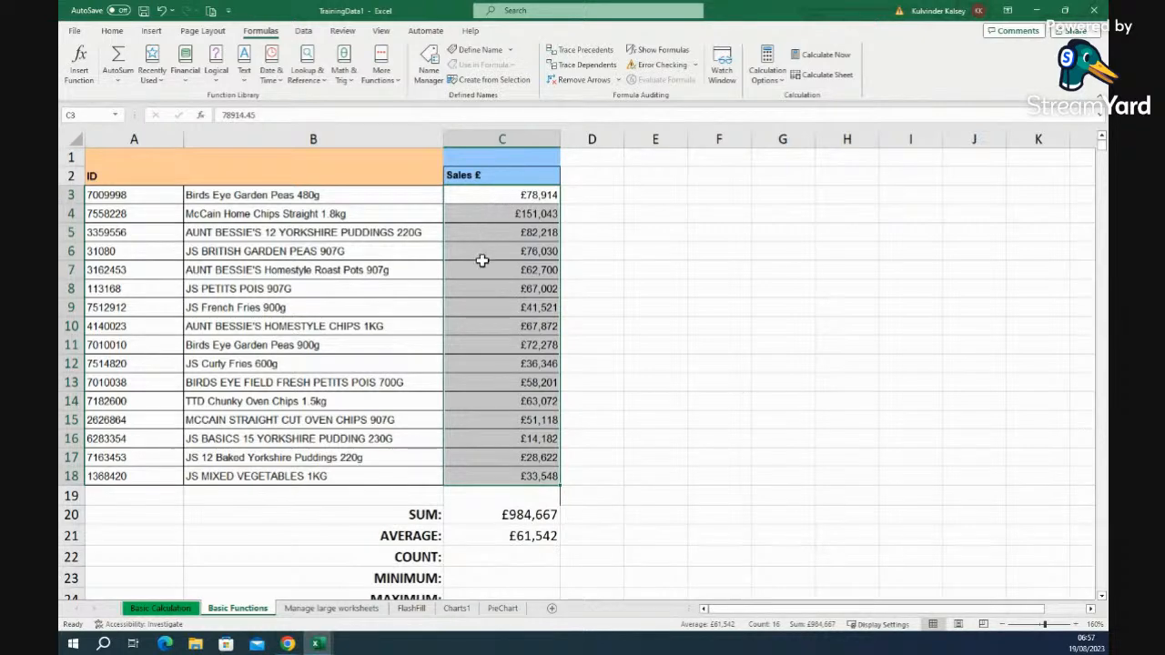
click(487, 563)
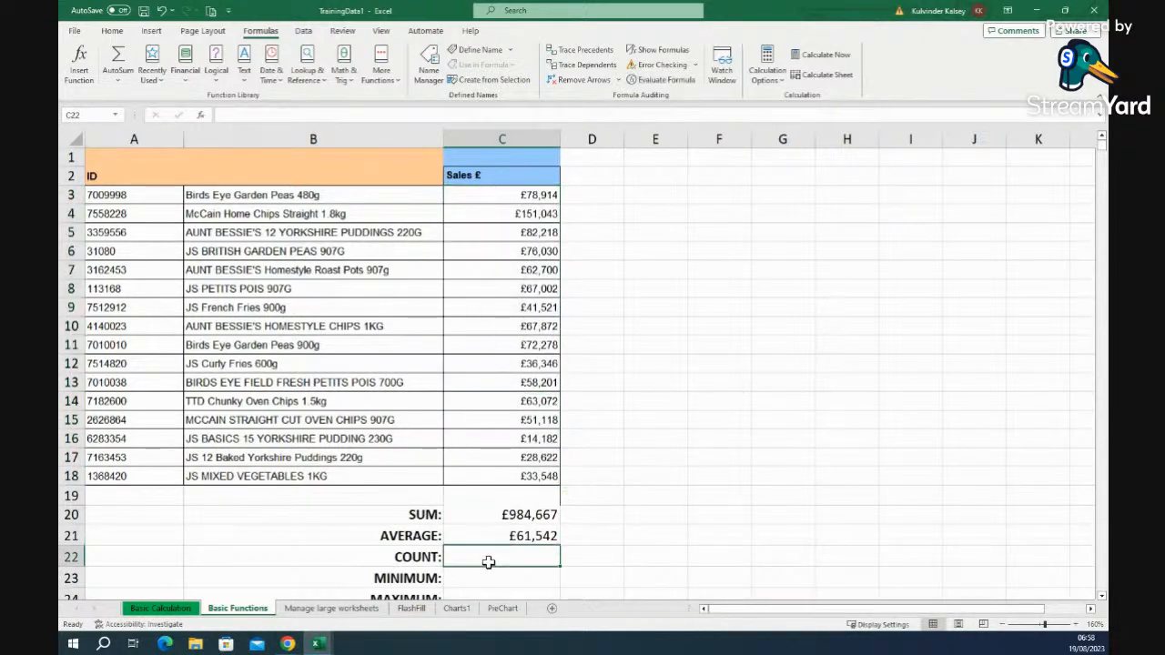
click(201, 115)
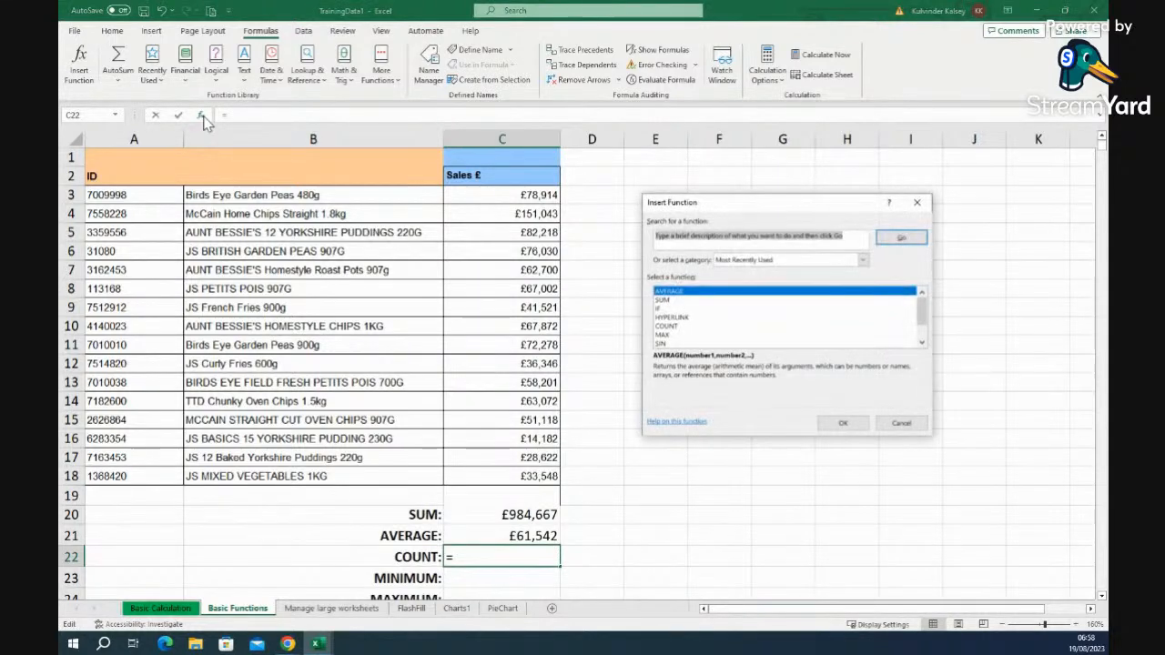
click(663, 326)
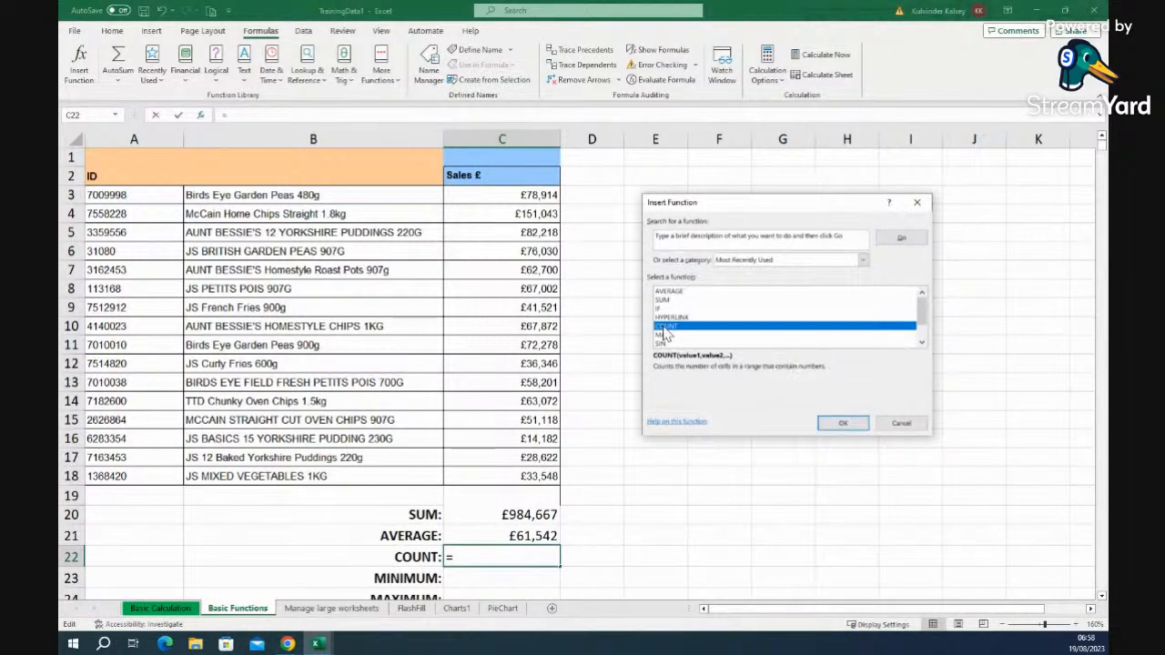
click(843, 424)
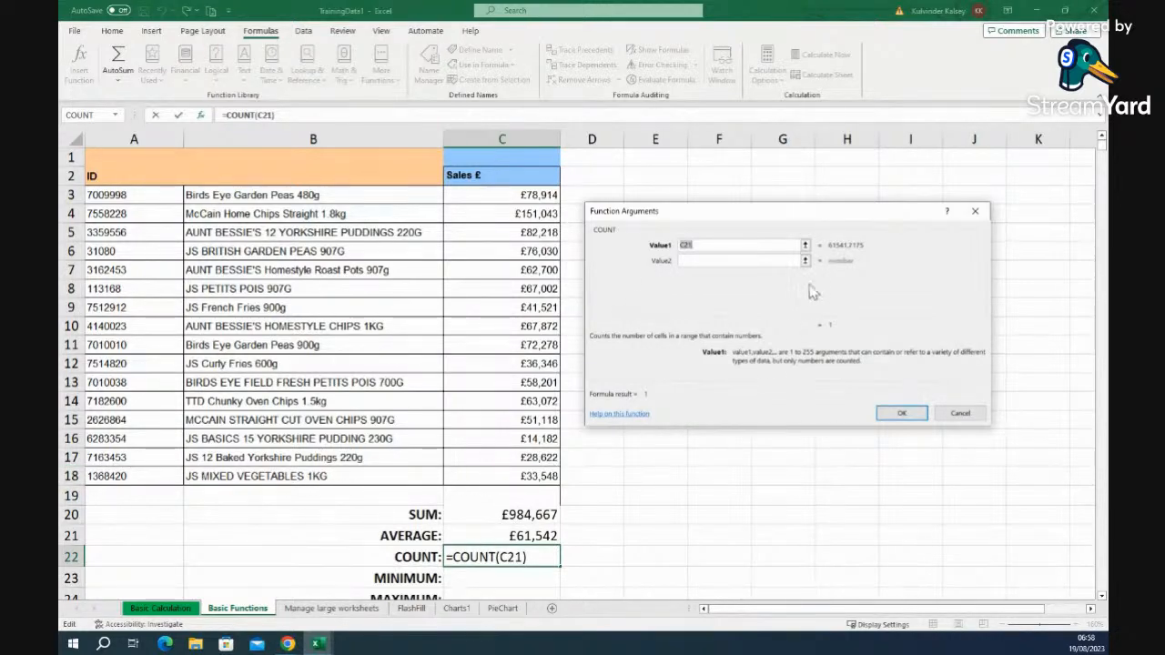
key(BackSpace)
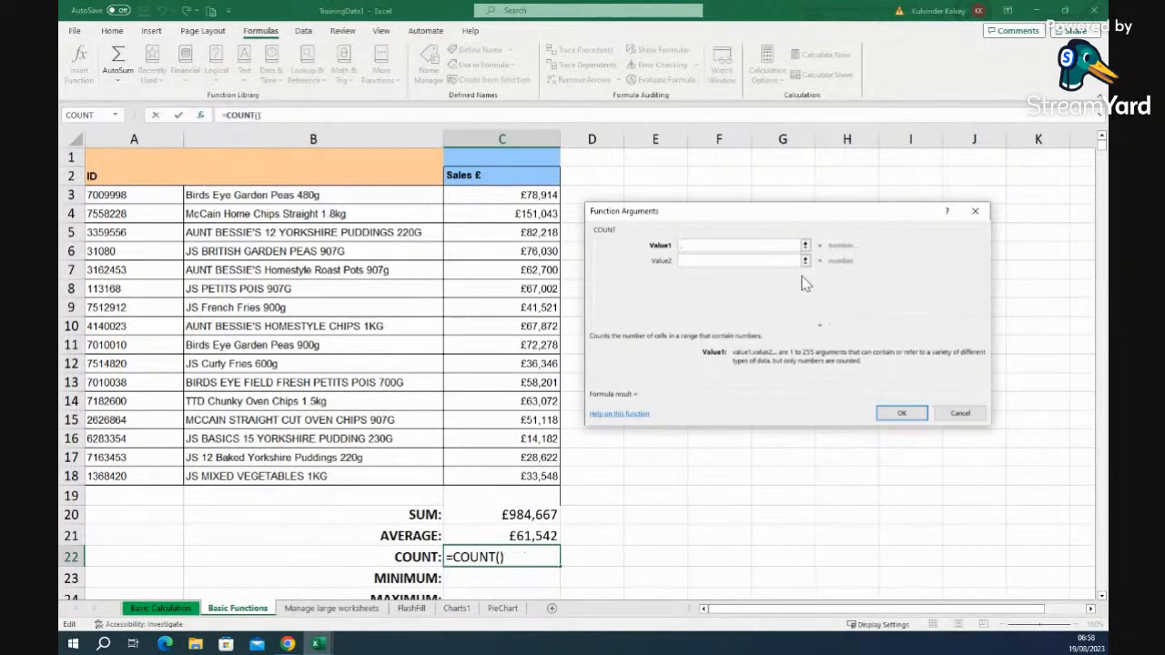
text(C18)
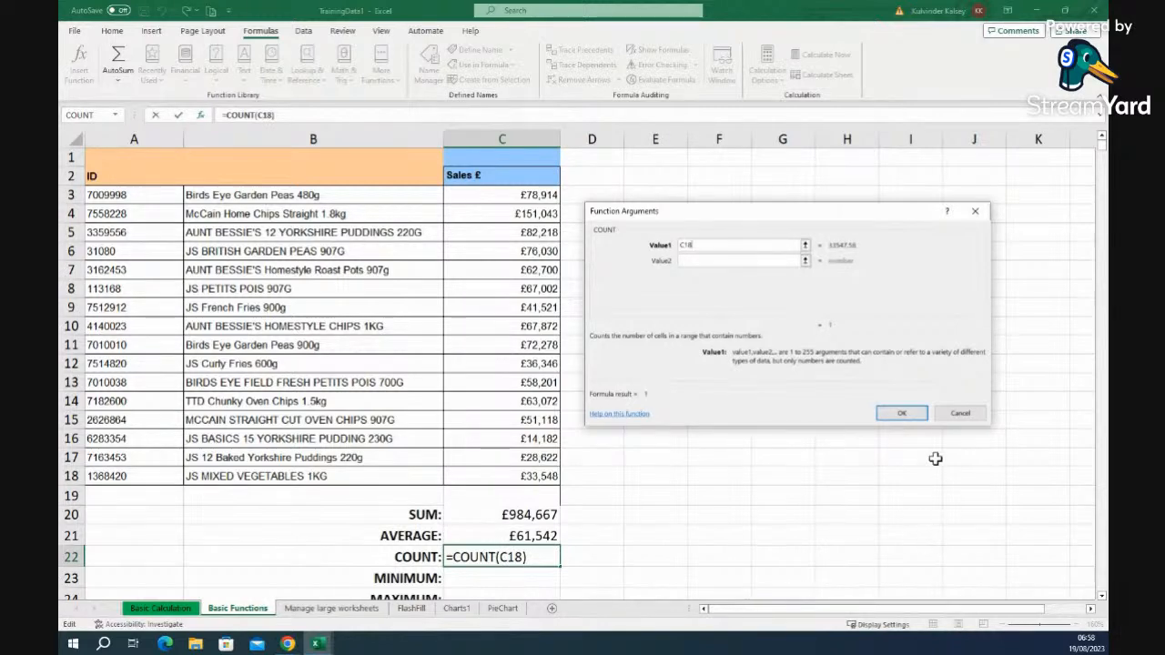
click(901, 413)
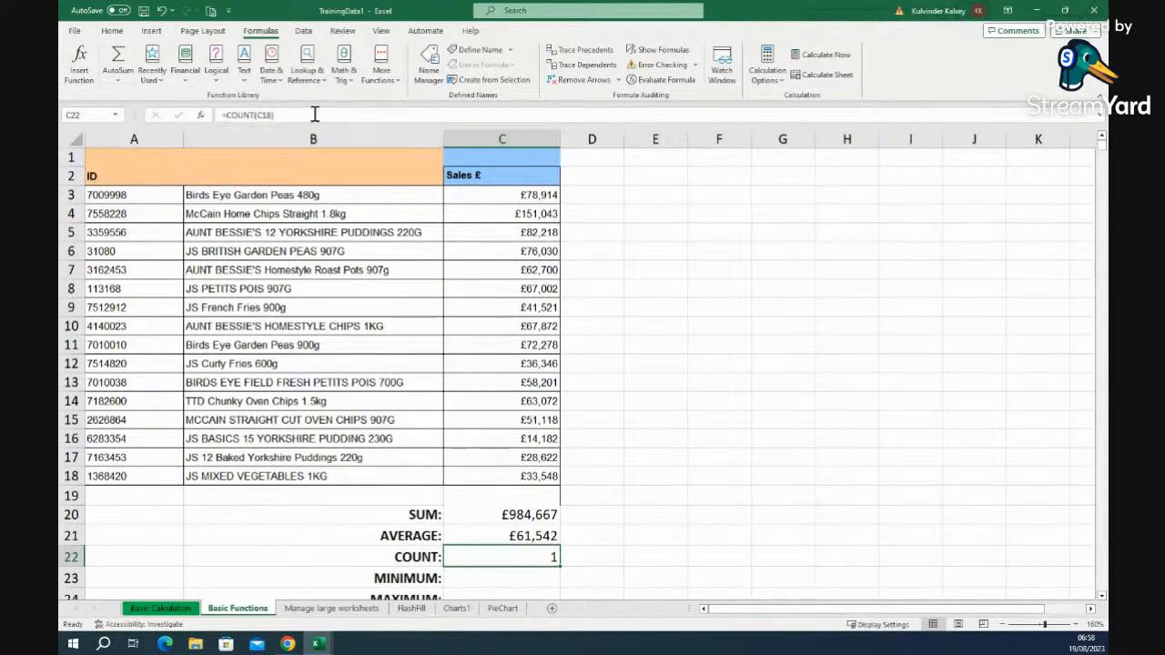
- Delete the old COUNT formula from C22 and insert COUNT afresh
drag(289, 114, 209, 117)
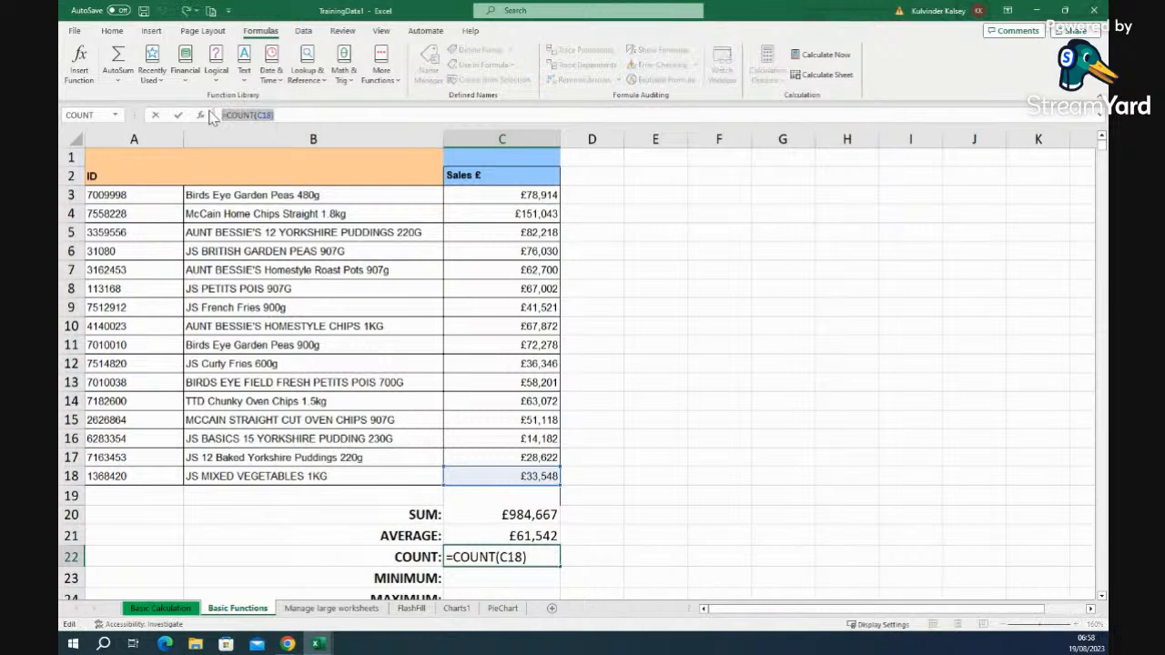
key(BackSpace)
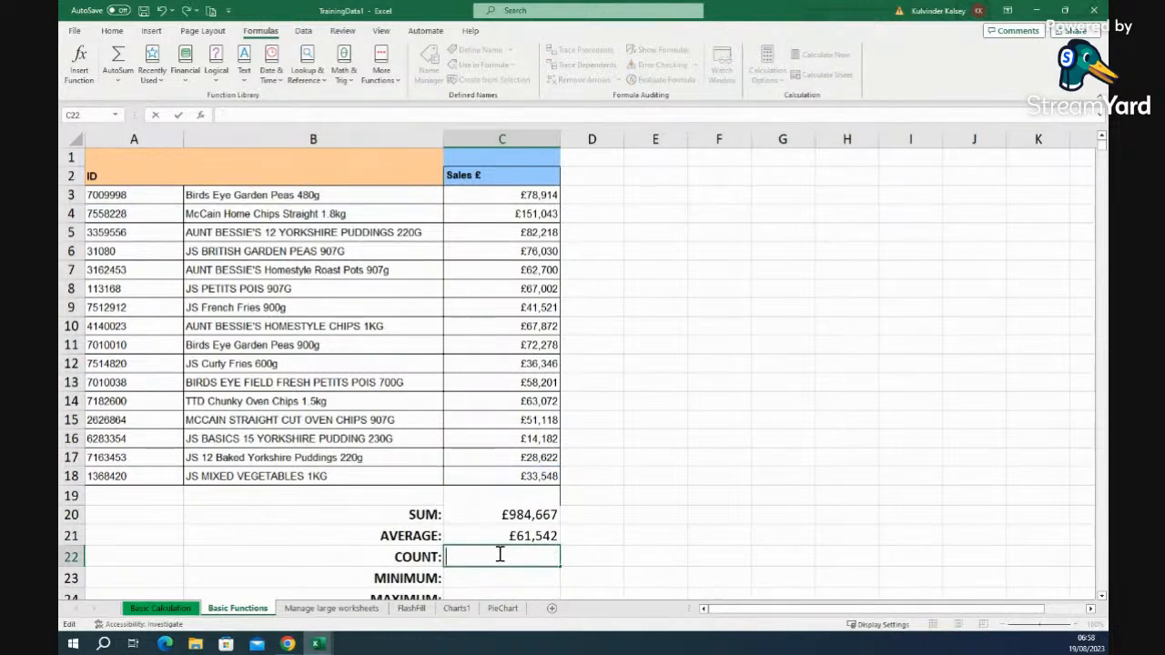
click(200, 115)
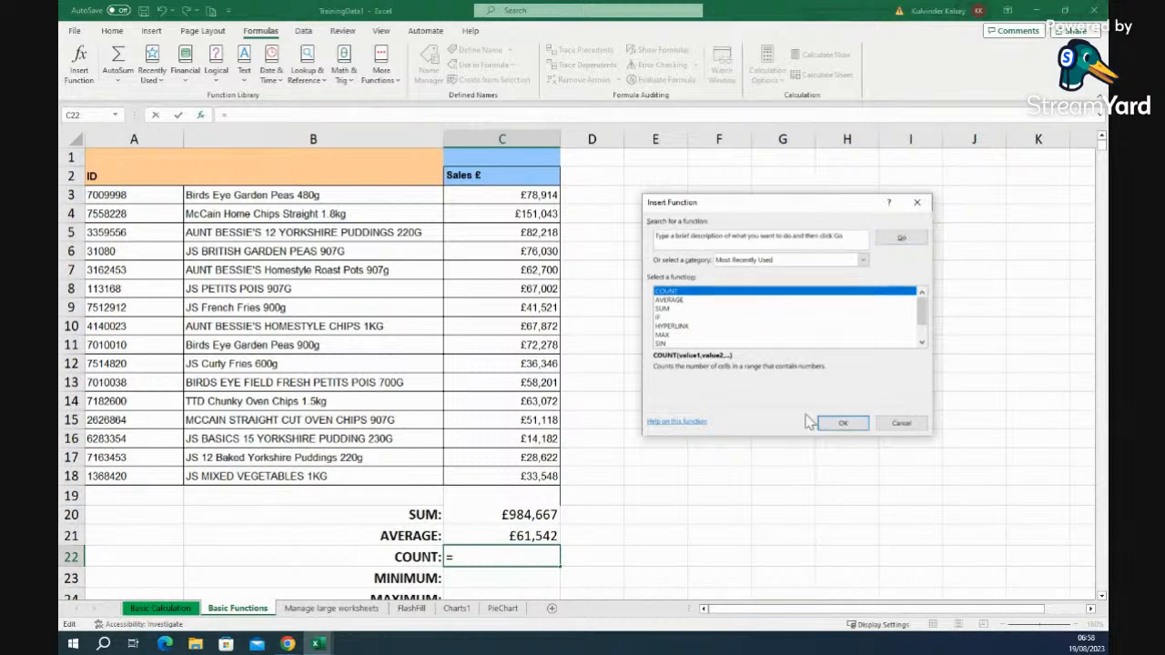
click(842, 424)
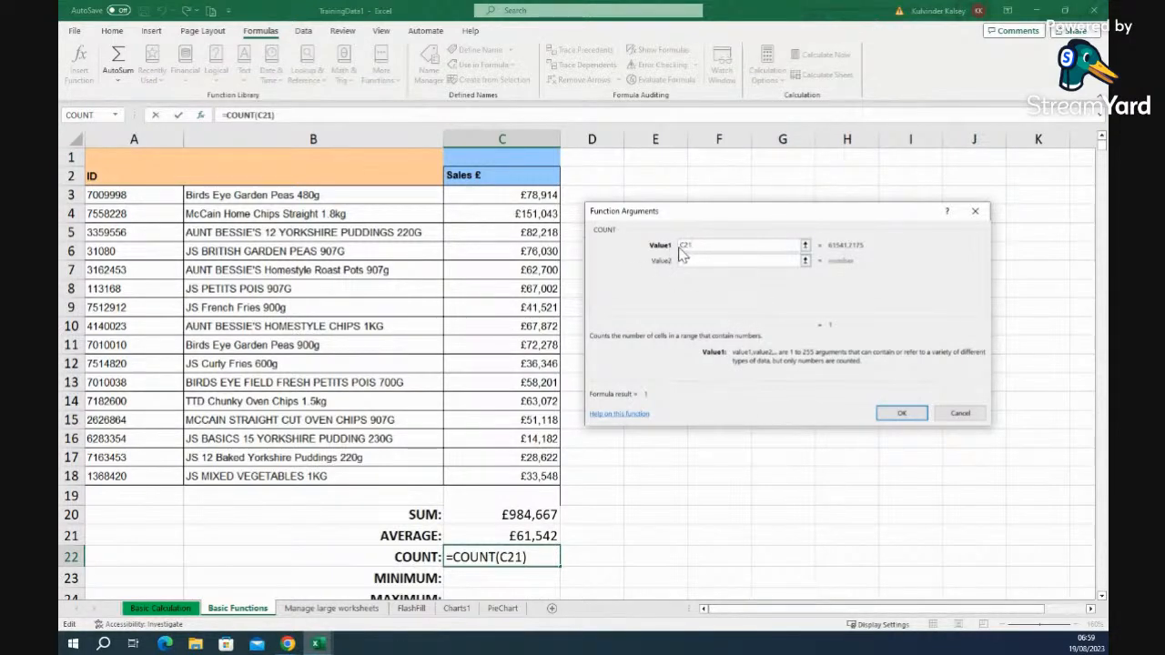
- Set the COUNT range to C3:C18, so C22 returns 16
key(BackSpace)
key(BackSpace)
key(BackSpace)
drag(482, 198, 469, 424)
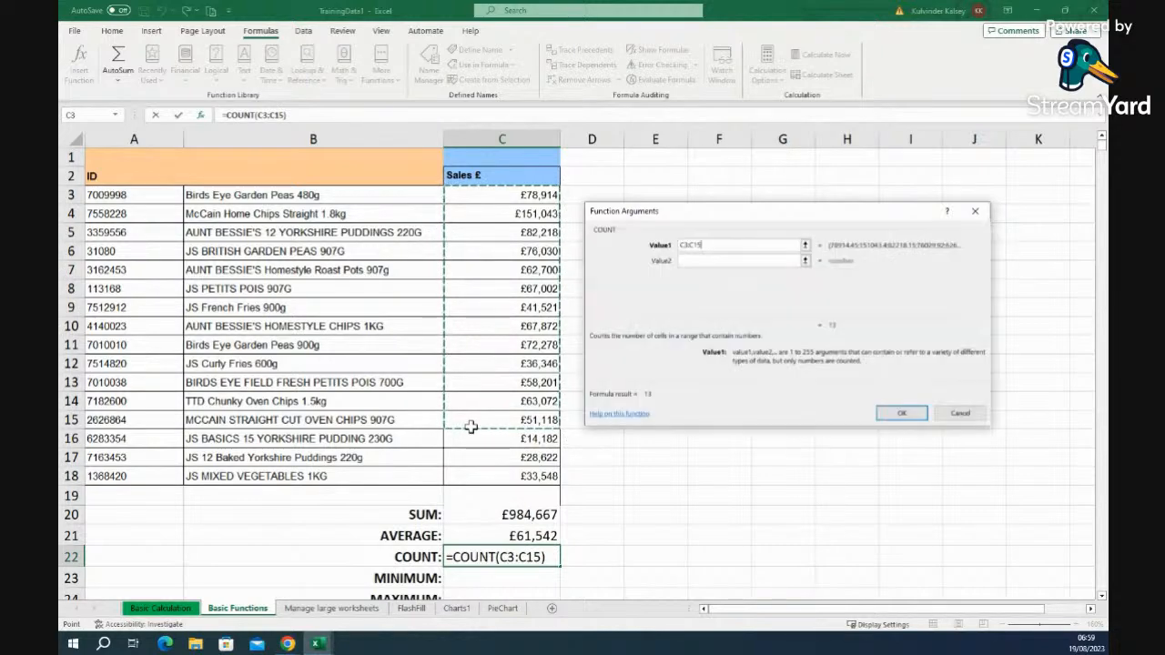
click(697, 479)
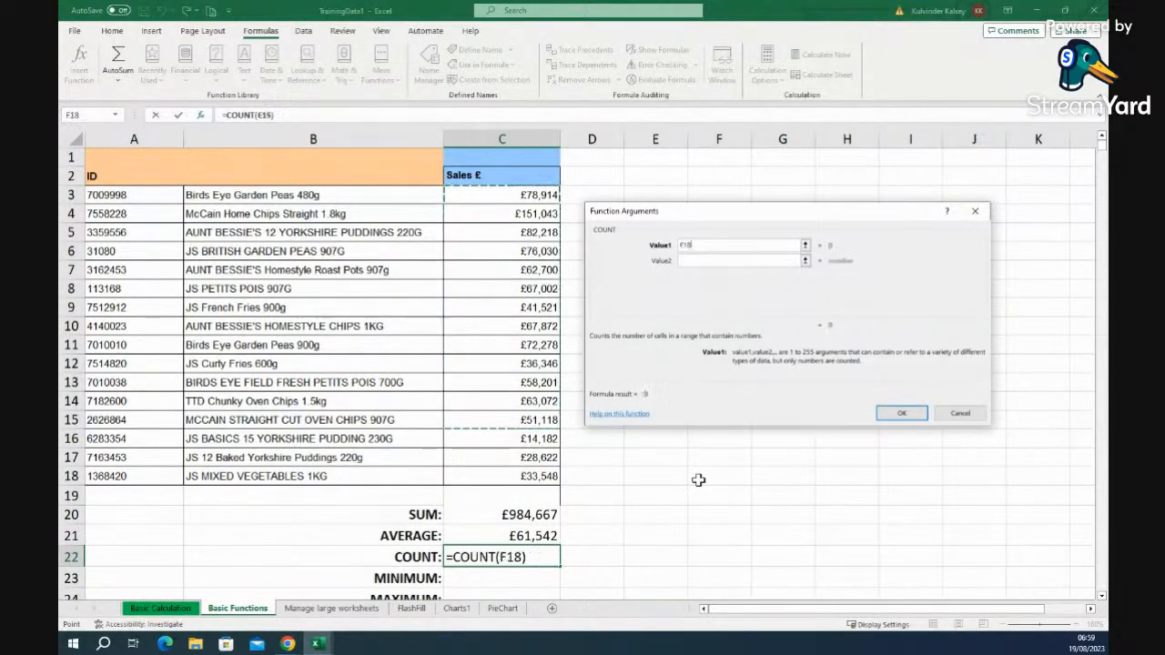
double_click(713, 243)
key(BackSpace)
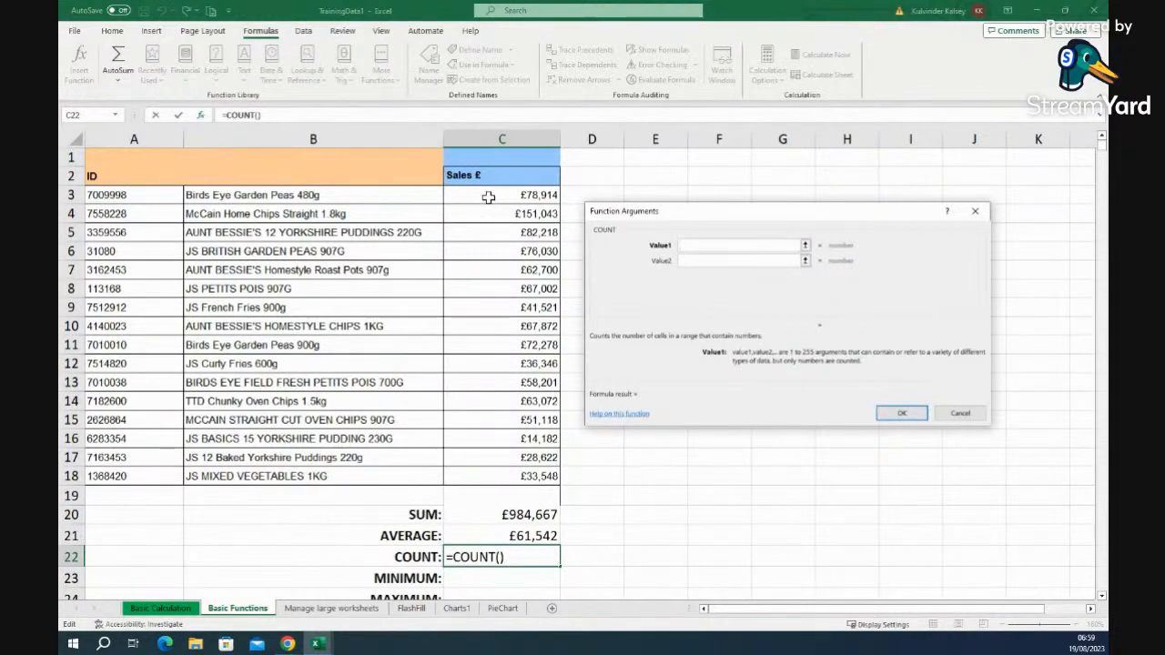
drag(472, 197, 472, 476)
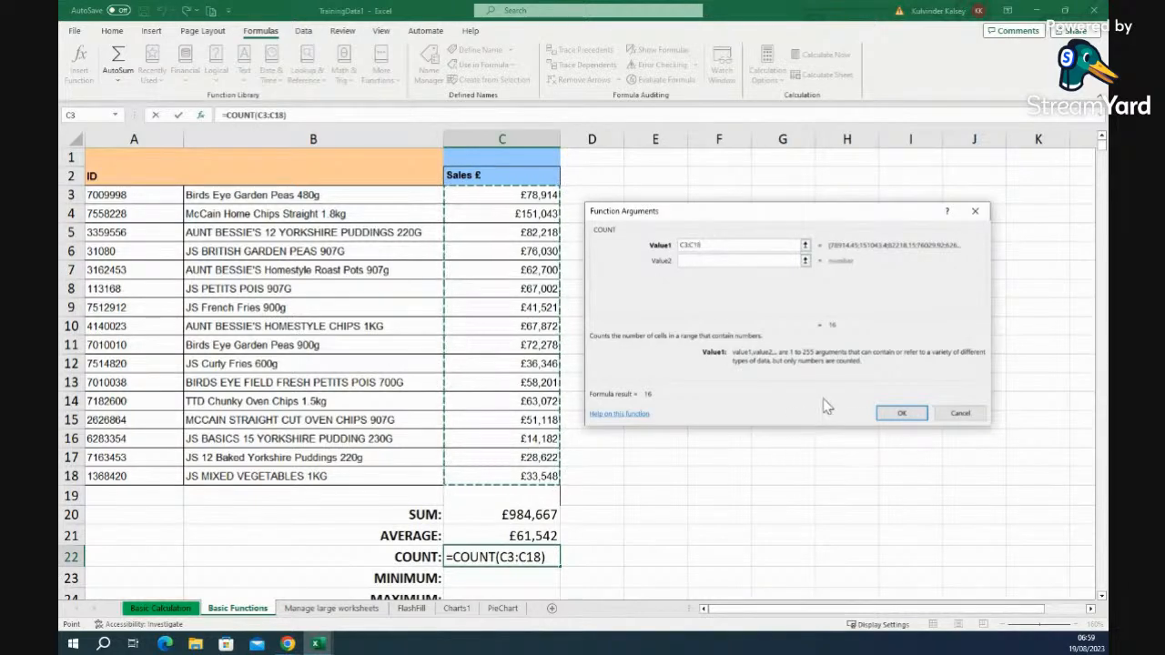
click(905, 414)
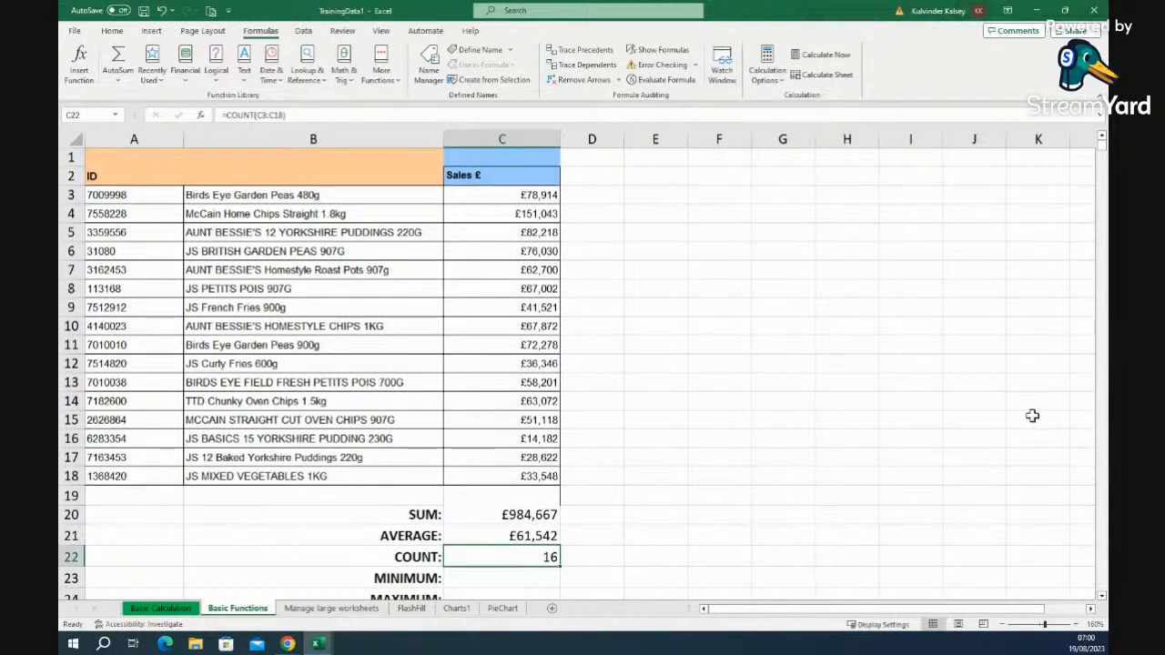
- For C23, search the functions for min, select MIN and view its help
click(1101, 598)
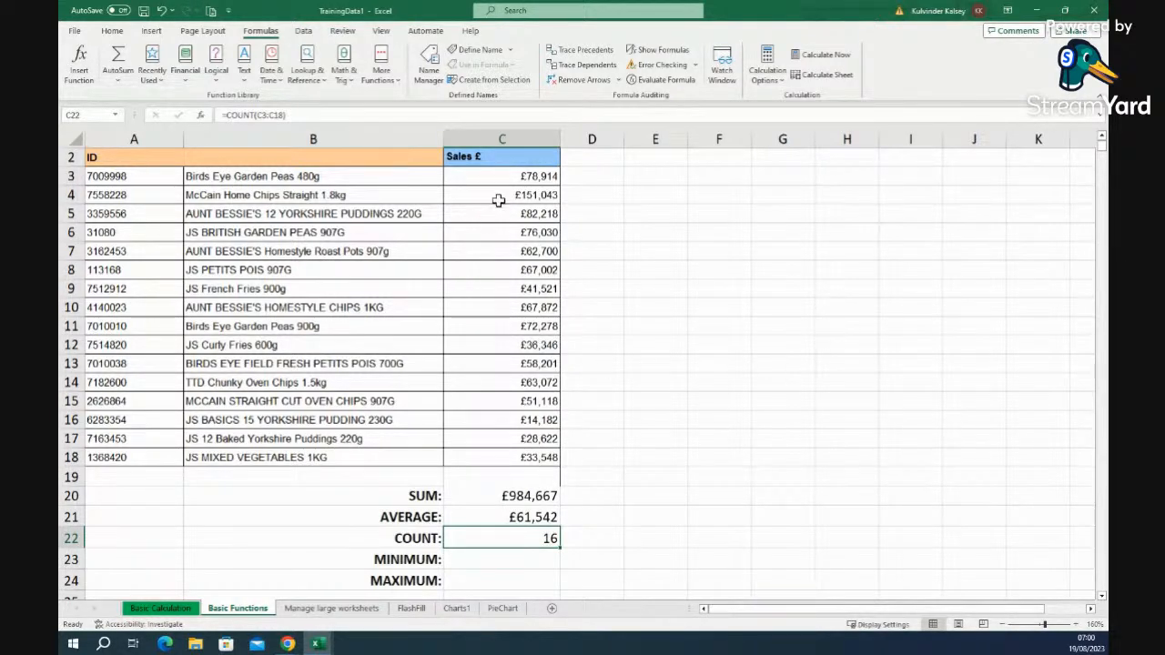
click(464, 563)
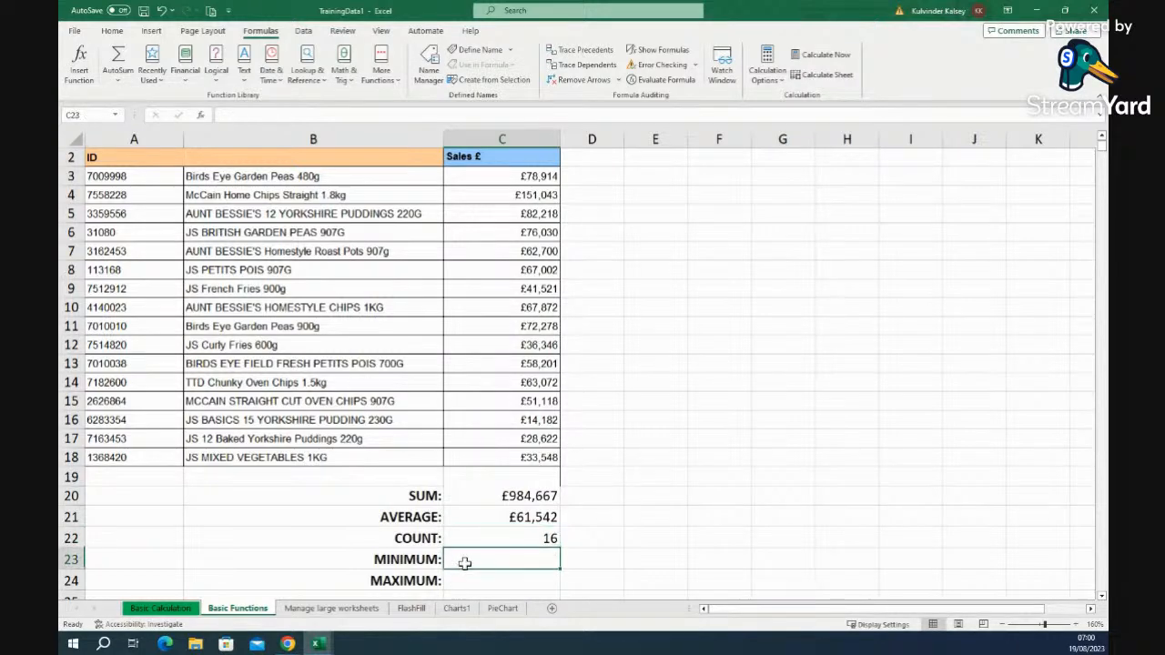
click(200, 116)
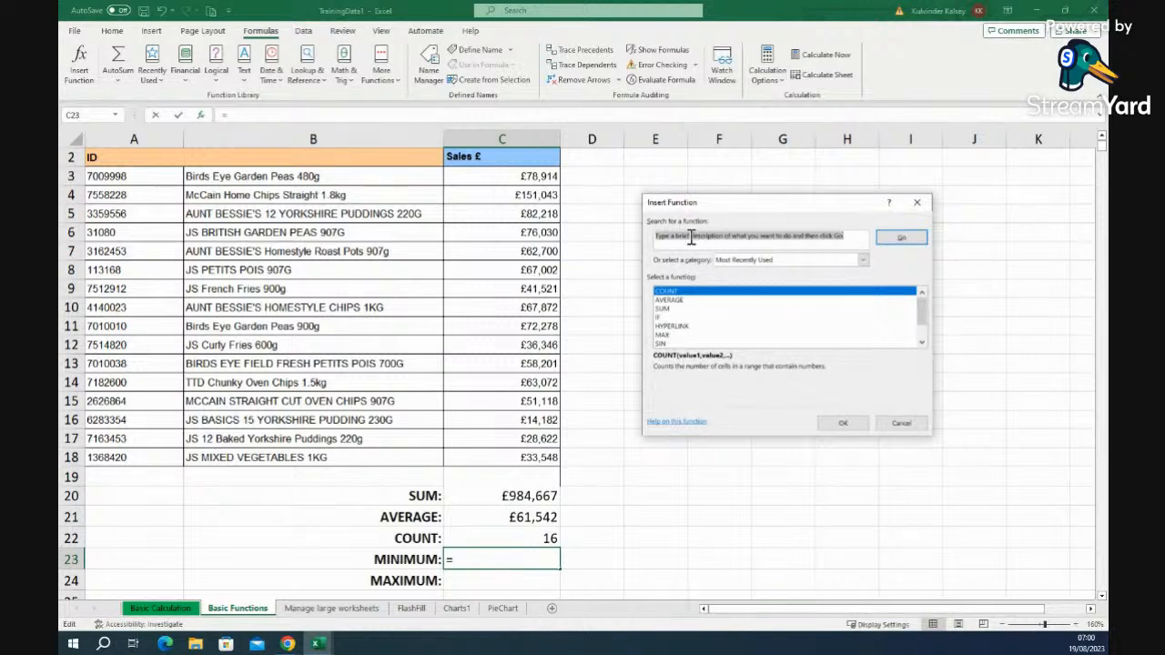
text(min)
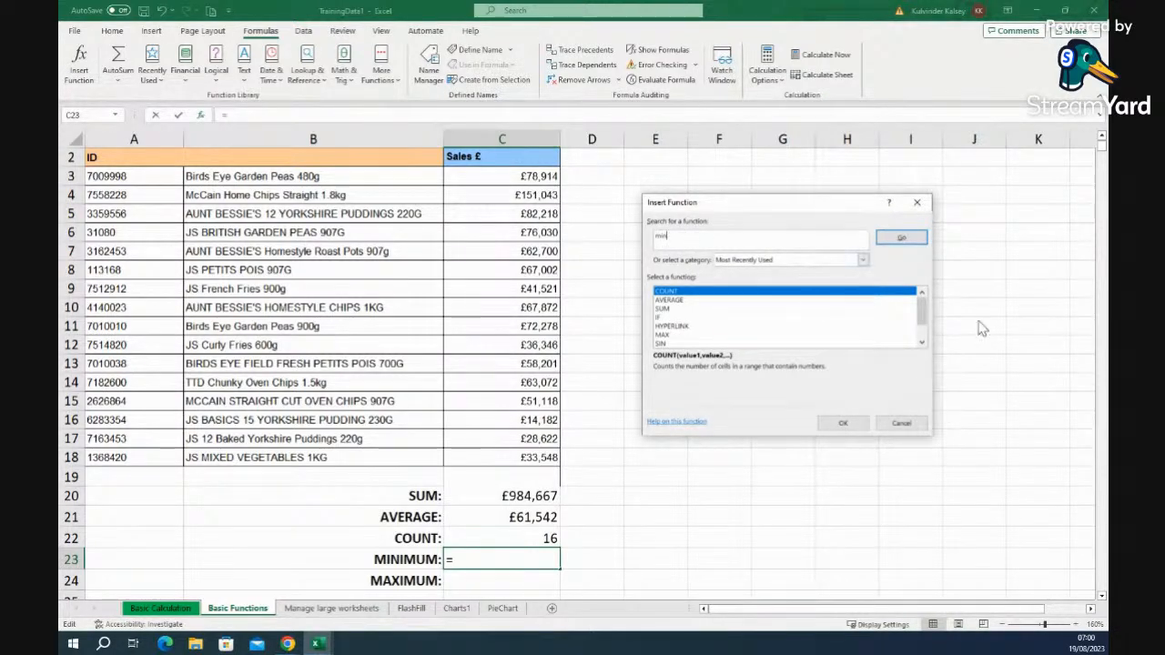
click(901, 238)
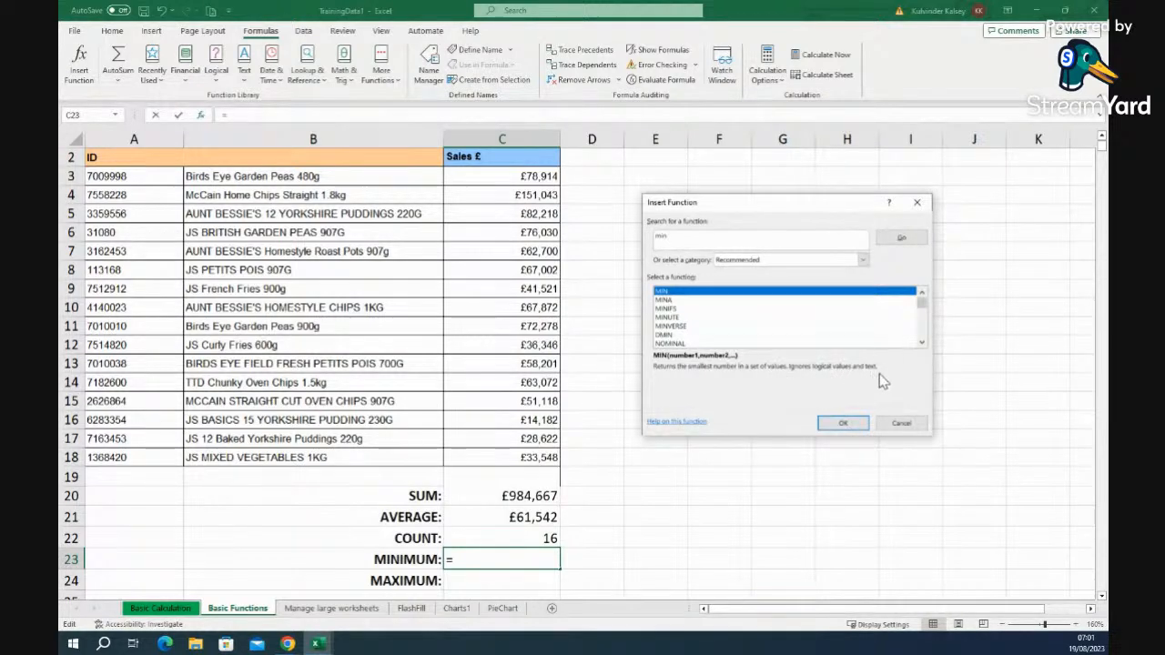
click(665, 301)
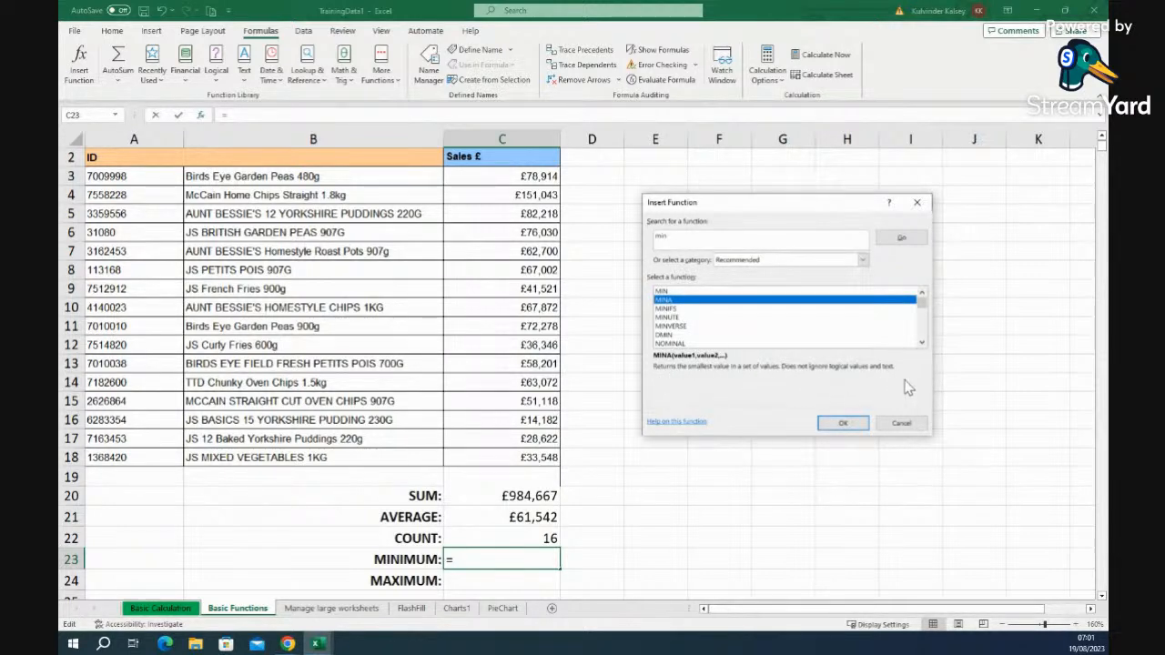
click(662, 292)
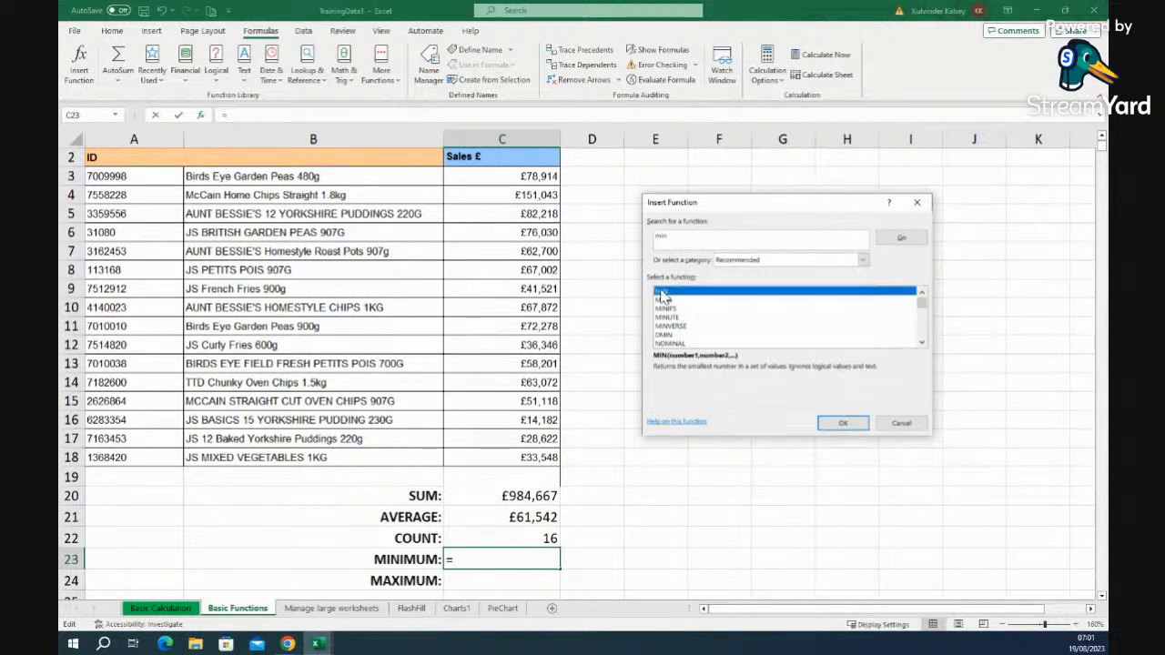
click(687, 423)
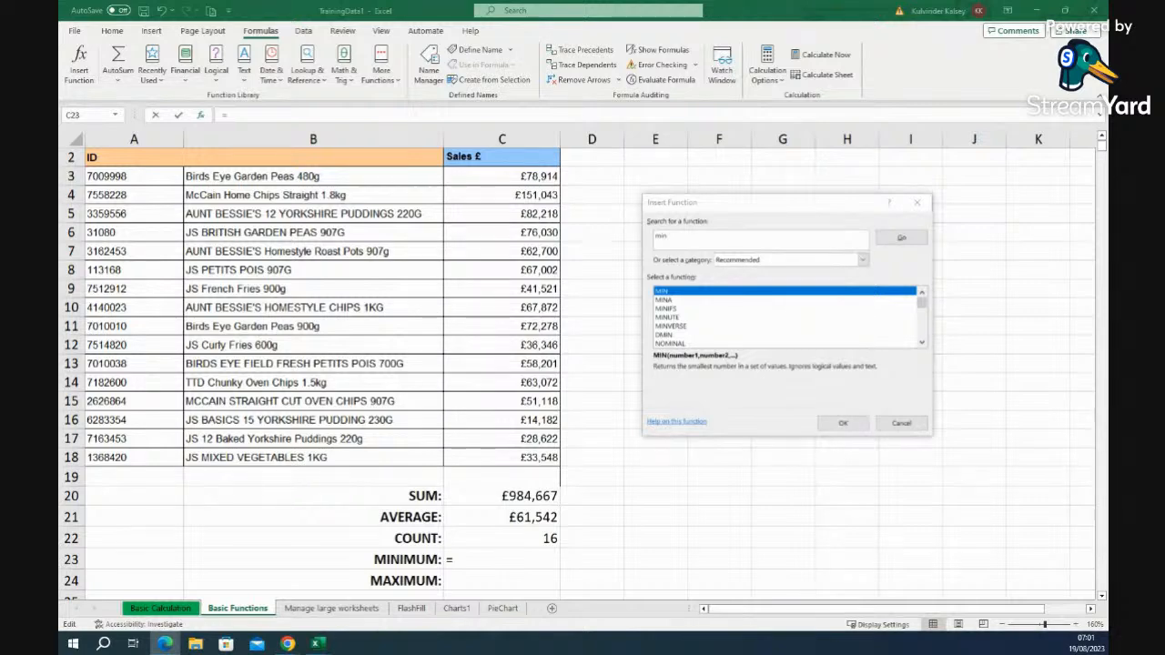
drag(904, 26, 642, 92)
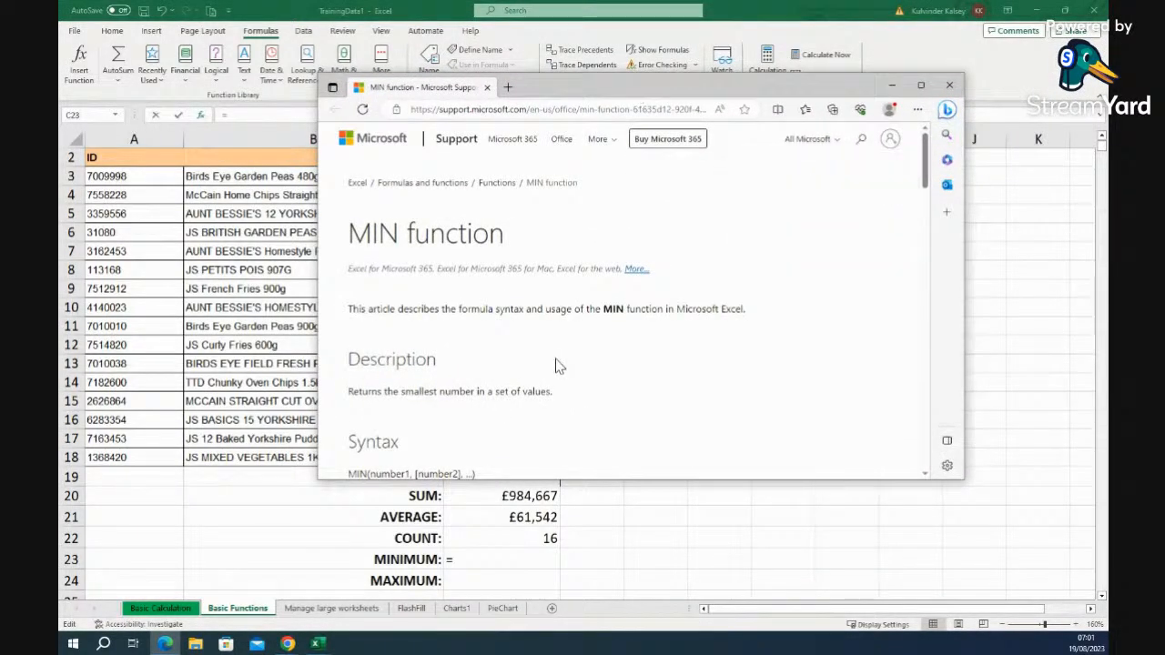
drag(928, 186, 921, 257)
click(949, 86)
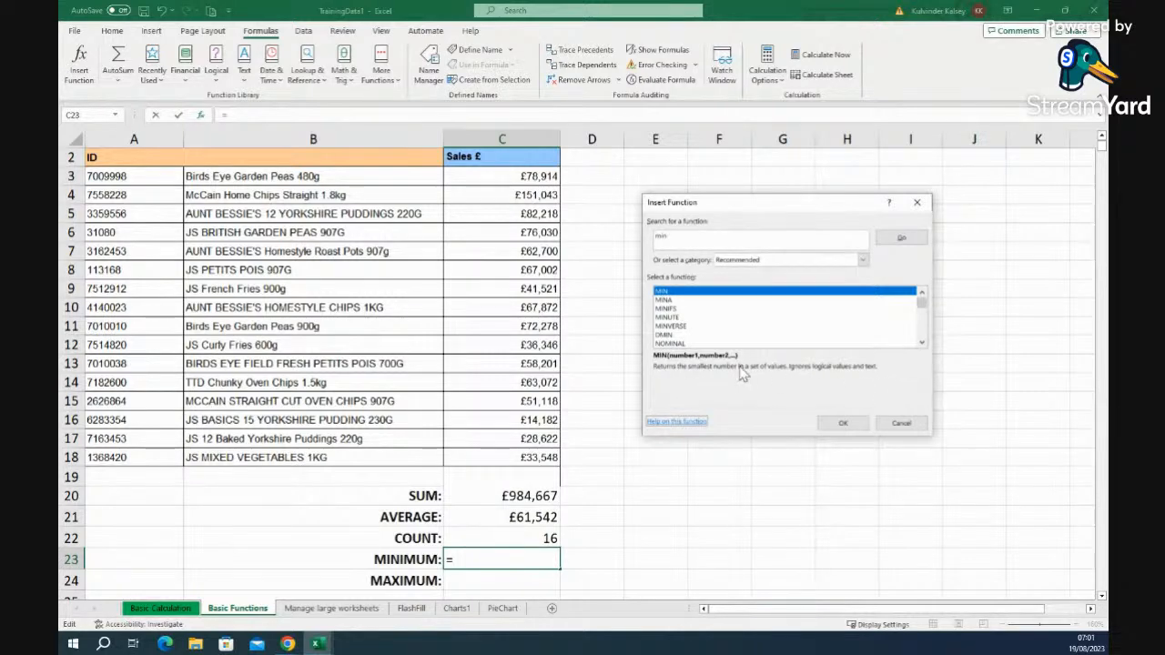
click(668, 318)
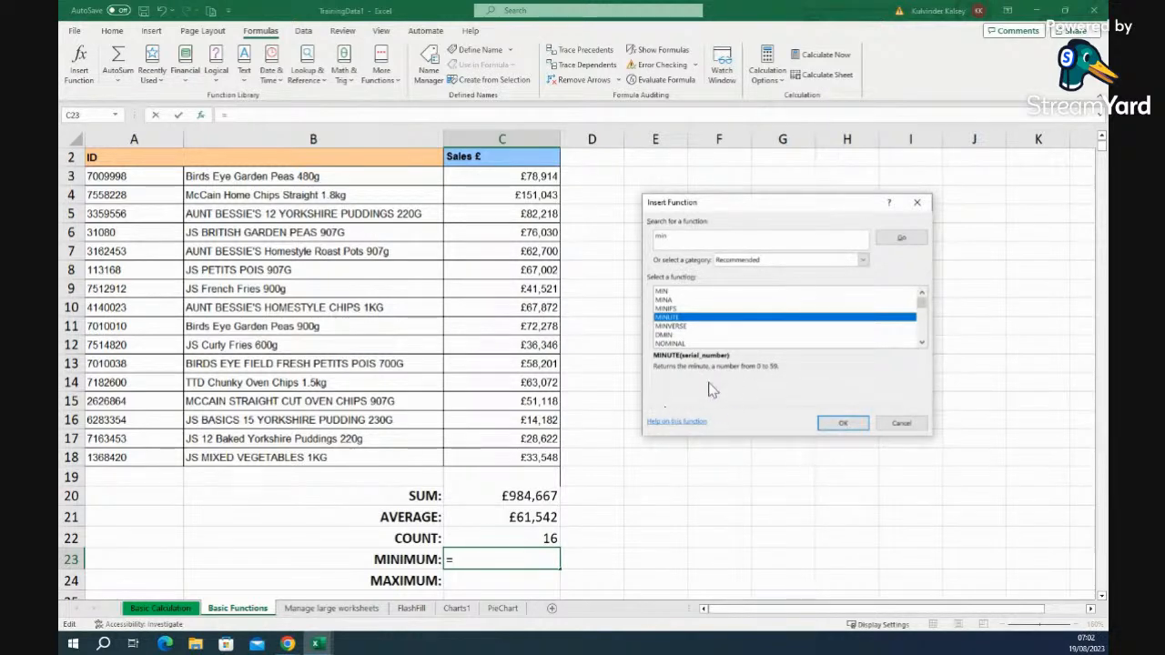
click(678, 422)
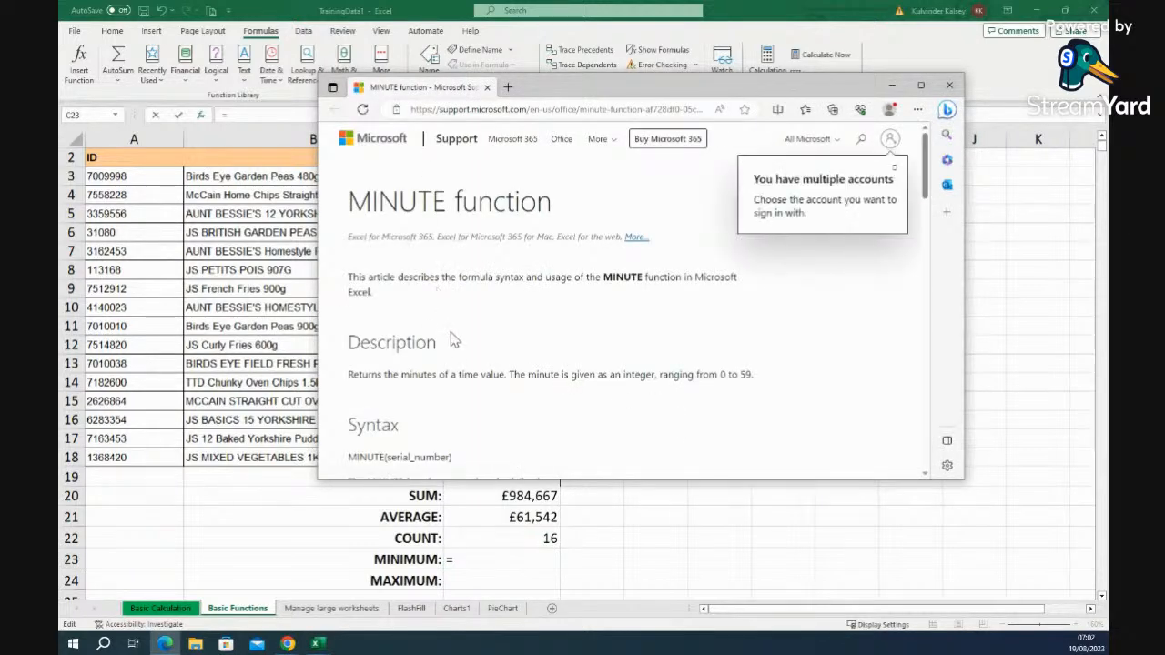
mouse_move(924, 193)
mouse_down()
mouse_move(911, 304)
mouse_move(921, 173)
mouse_up()
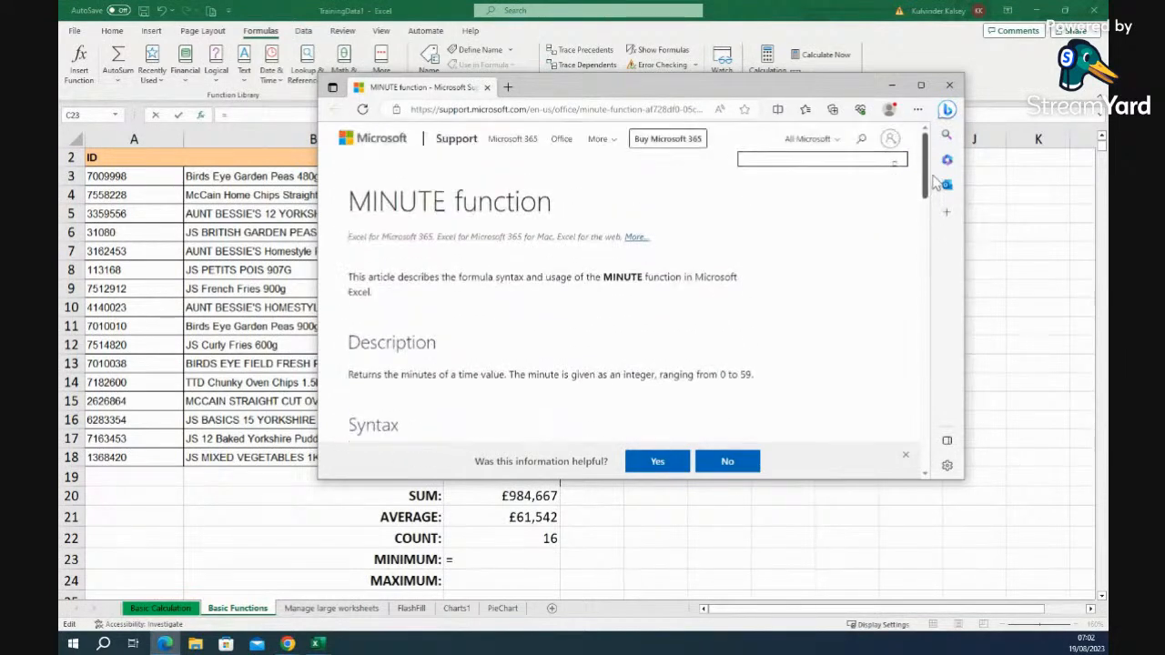
click(949, 85)
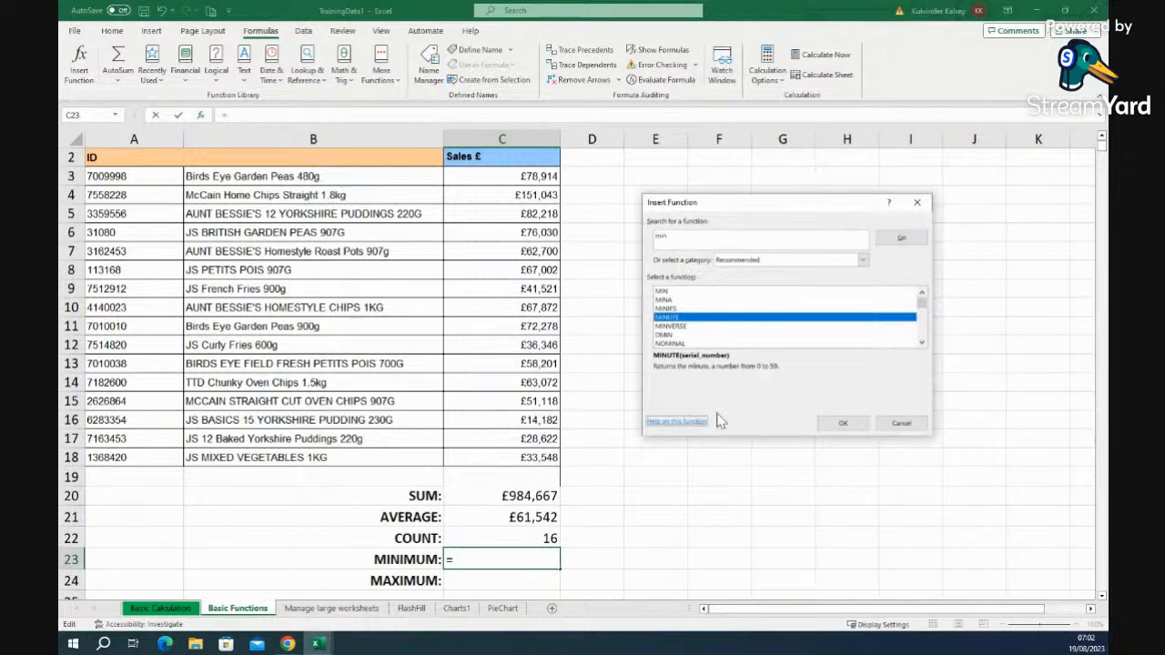
- Choose MIN again and confirm it, opening its arguments with C21:C22 suggested
click(667, 292)
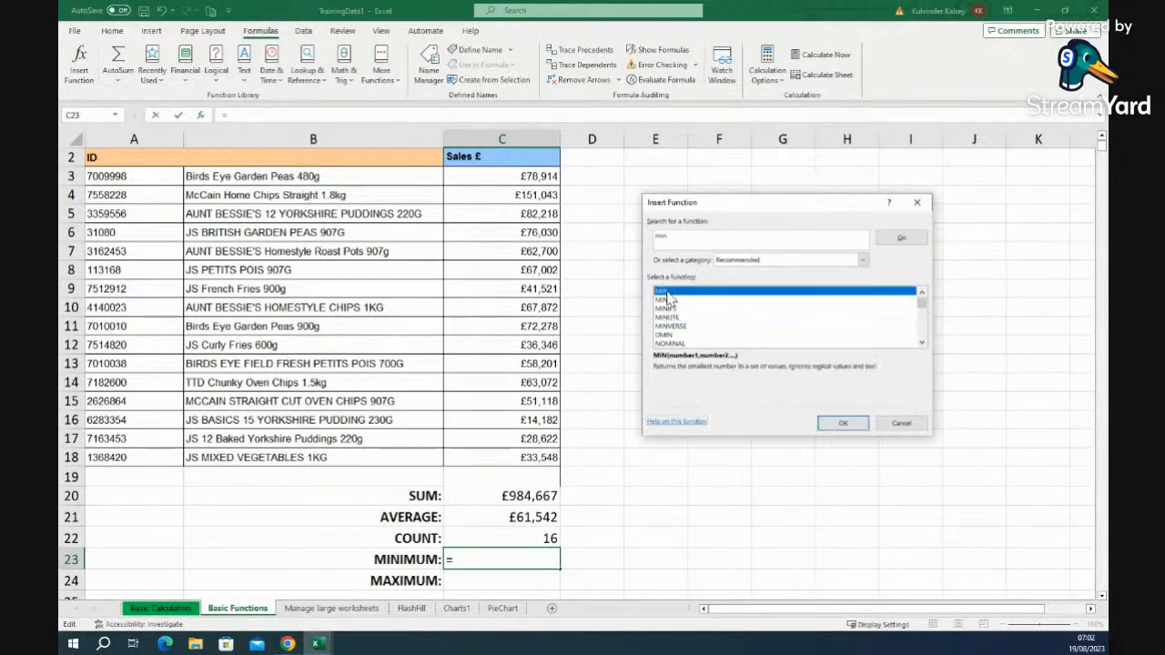
click(854, 426)
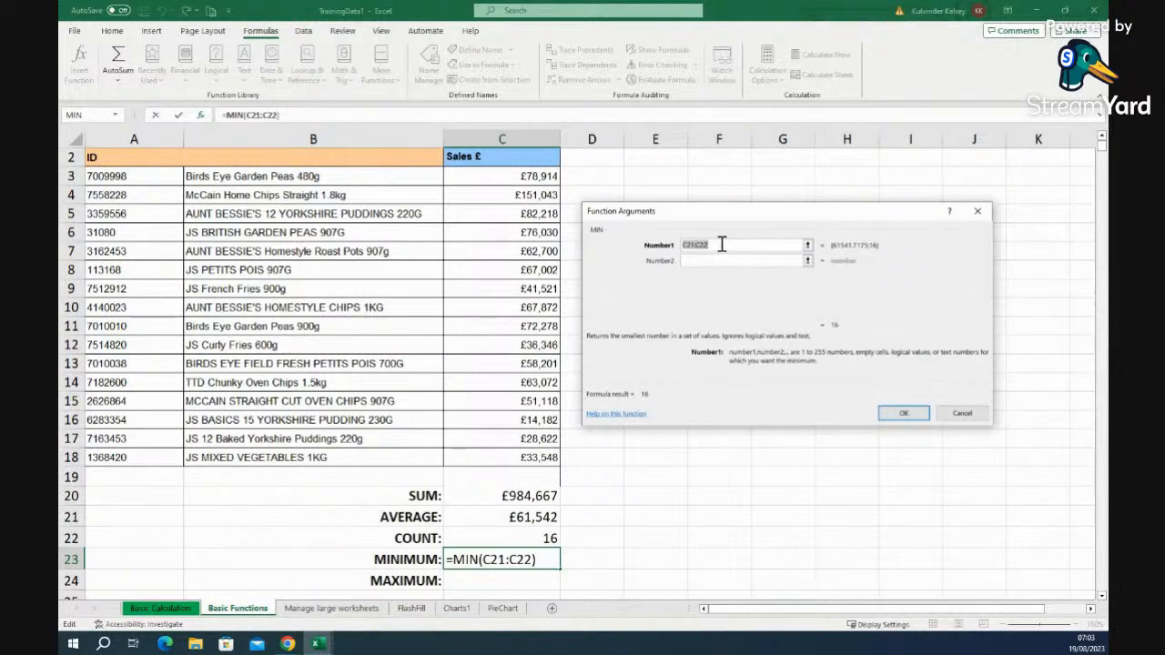
- Set MIN's range to C3:C18 so the minimum reads £14,182, checking it against C16
drag(484, 174, 489, 453)
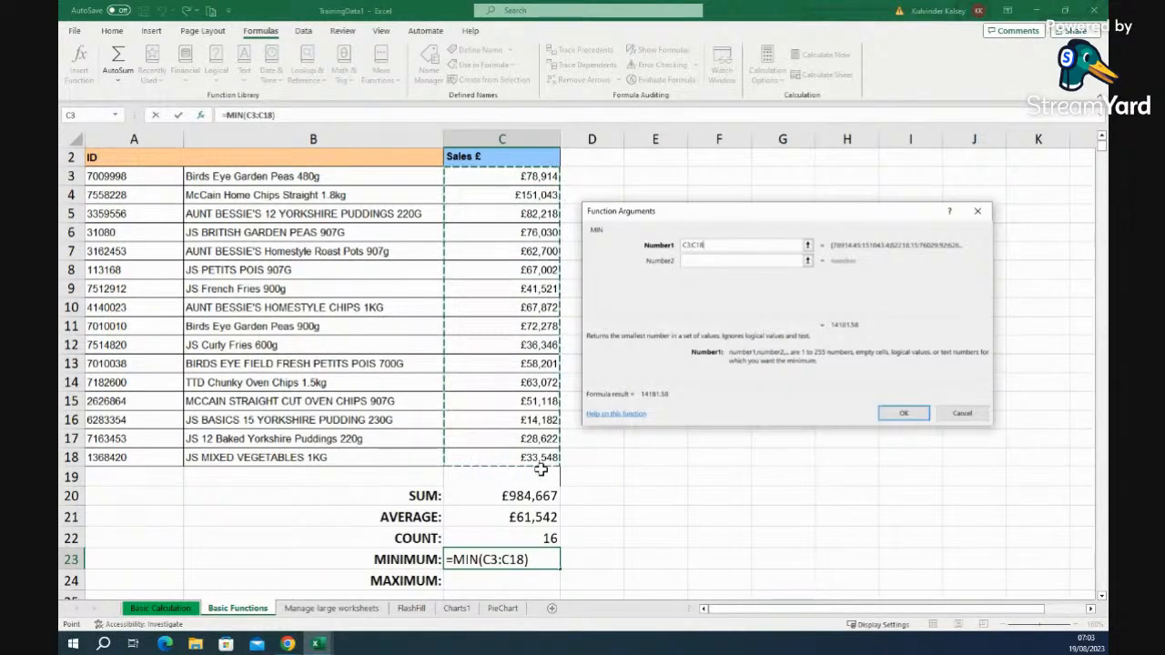
click(904, 414)
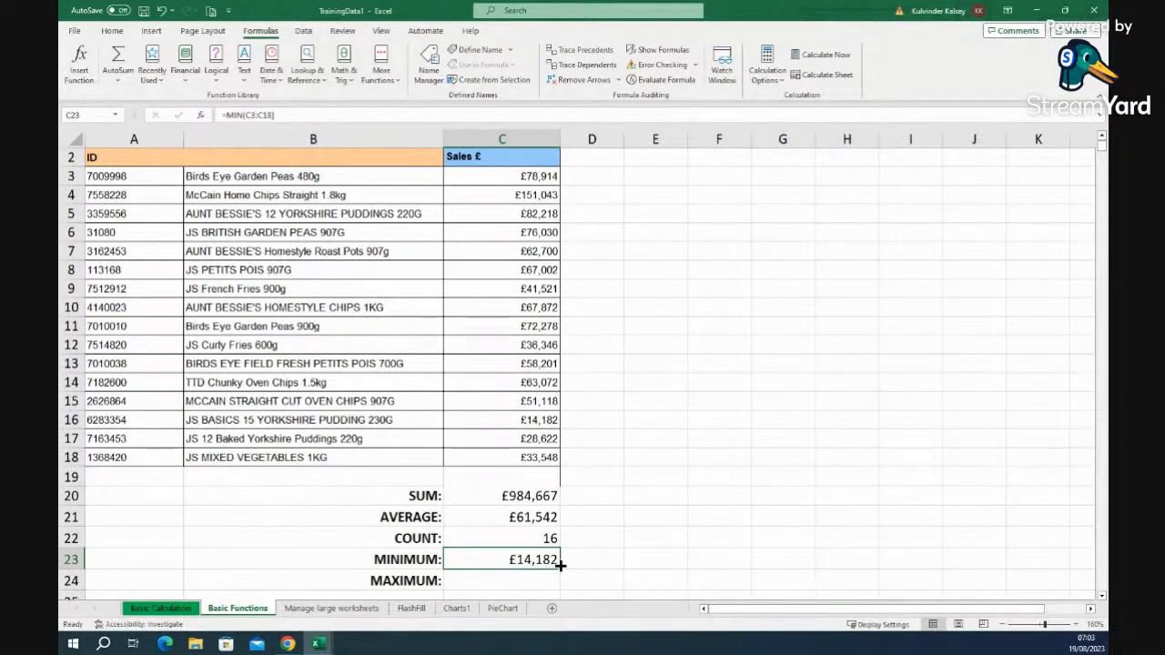
click(539, 422)
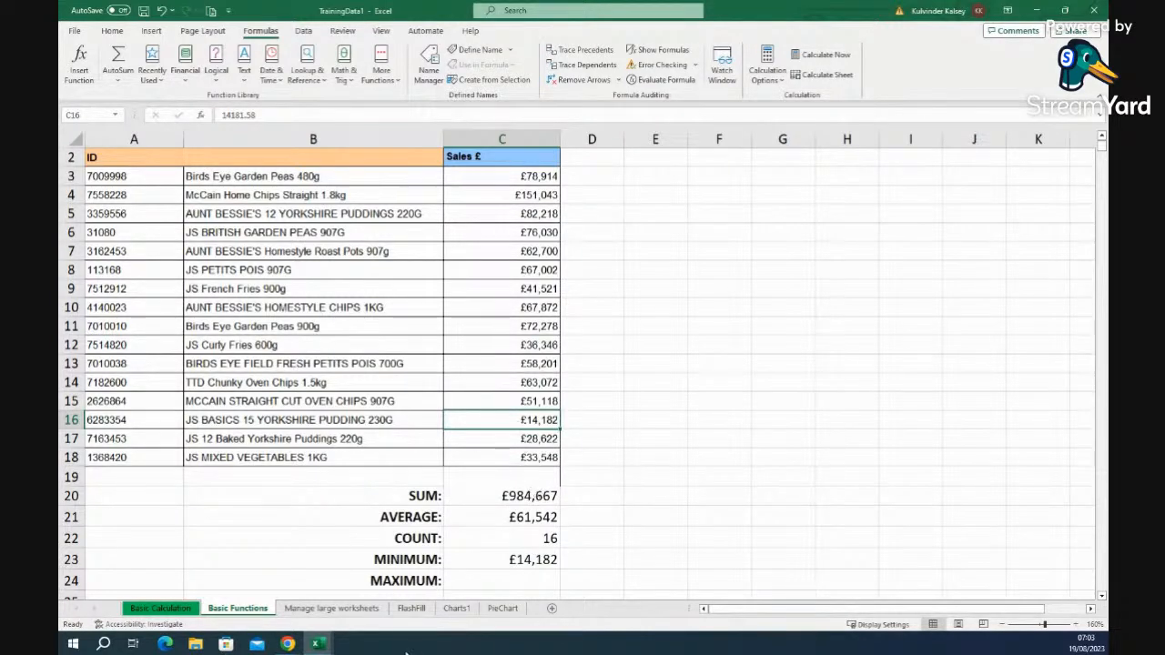
- Enter MAX(C3:C18) in C24 so the maximum shows £151,043
click(523, 581)
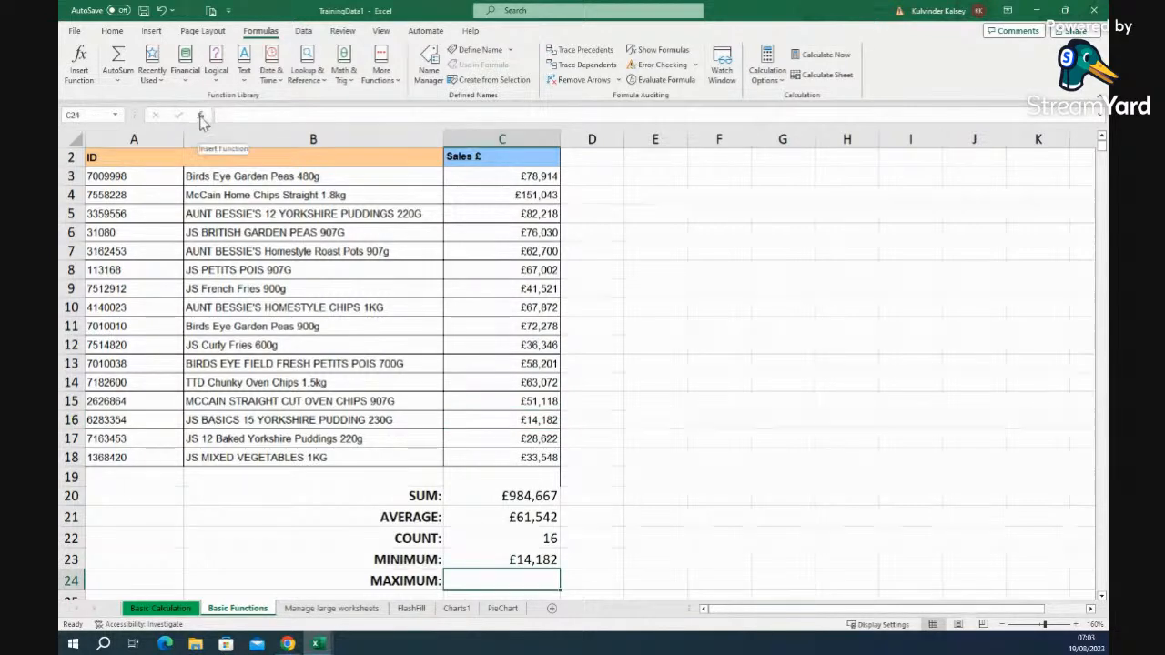
click(201, 116)
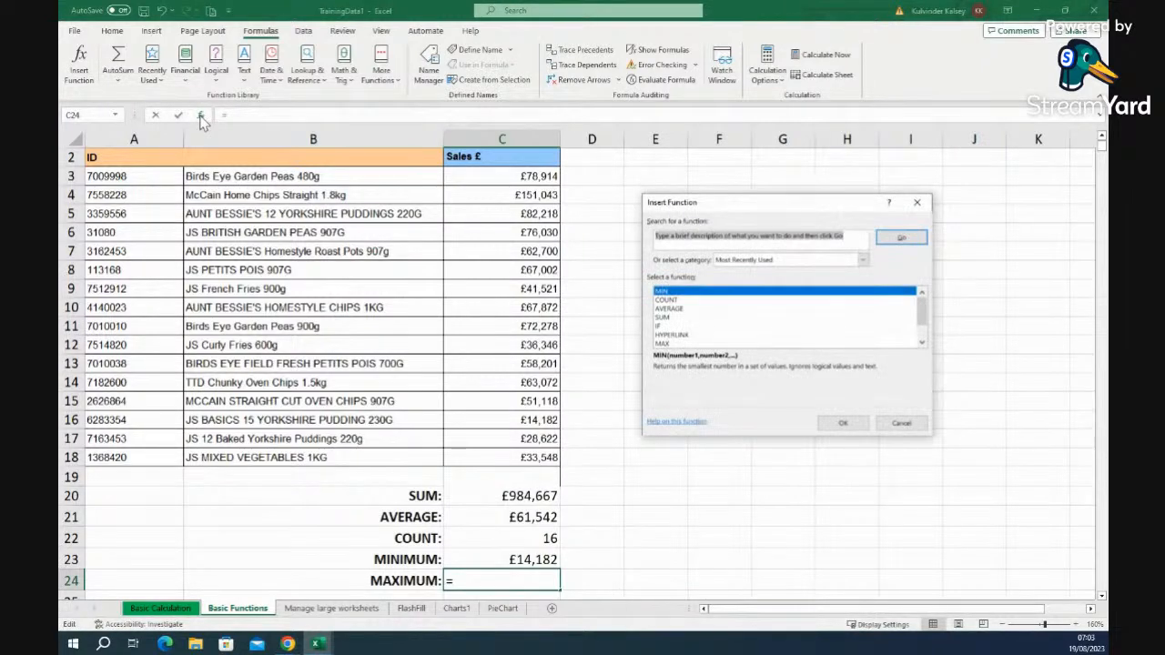
click(665, 344)
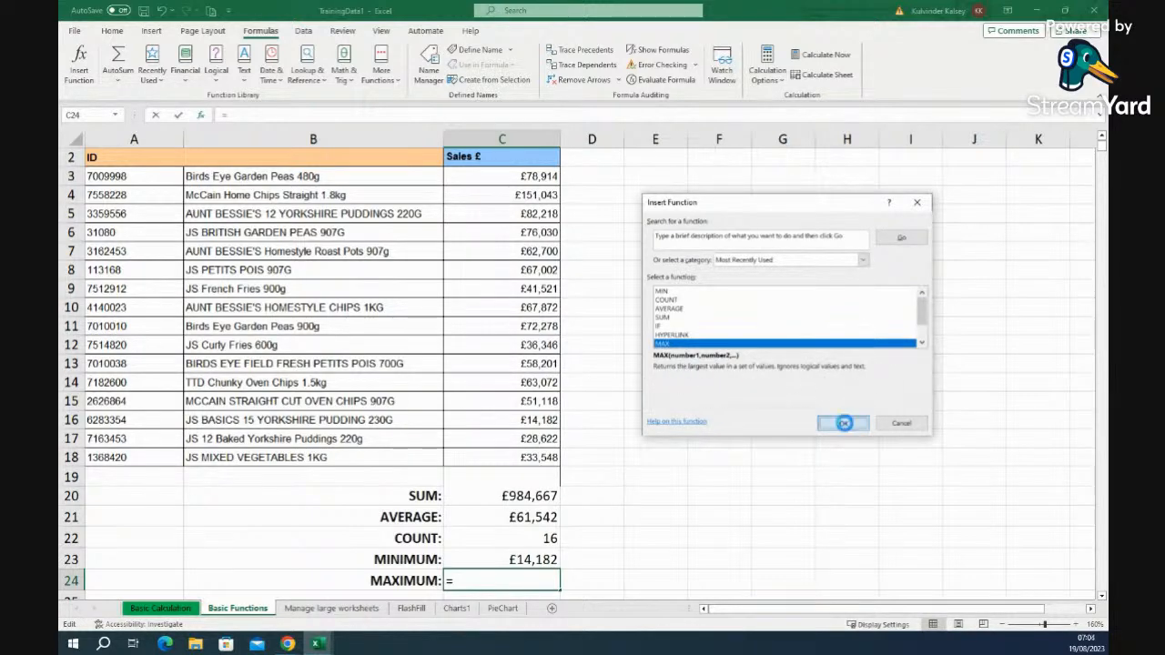
click(844, 425)
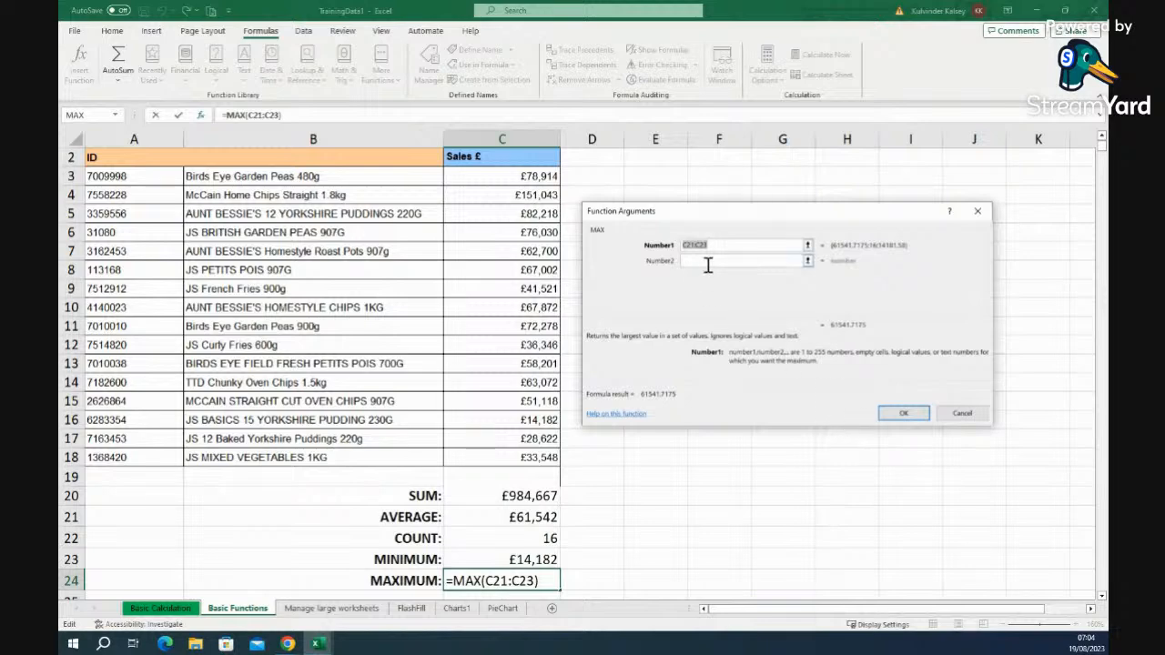
key(BackSpace)
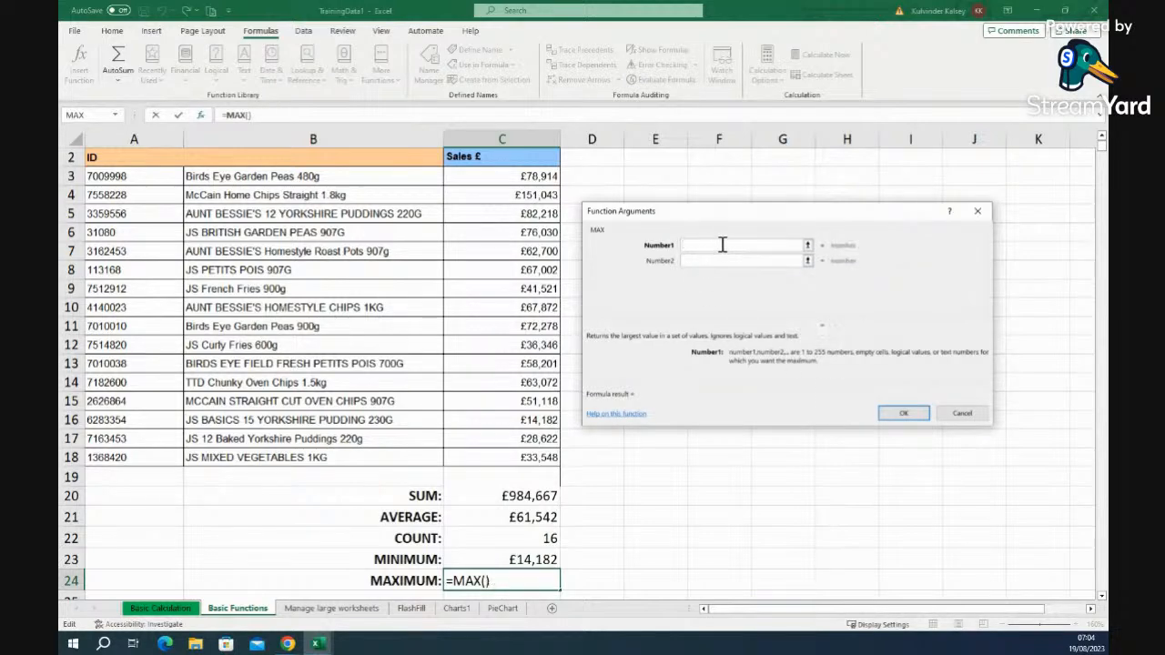
drag(489, 176, 496, 458)
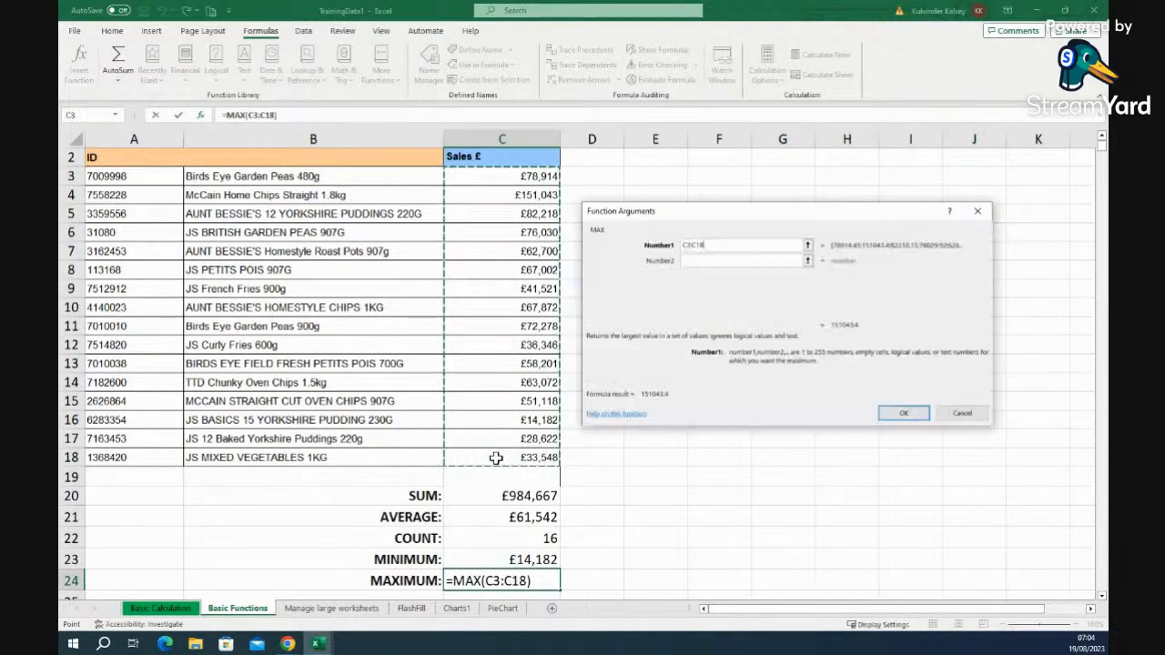
click(904, 415)
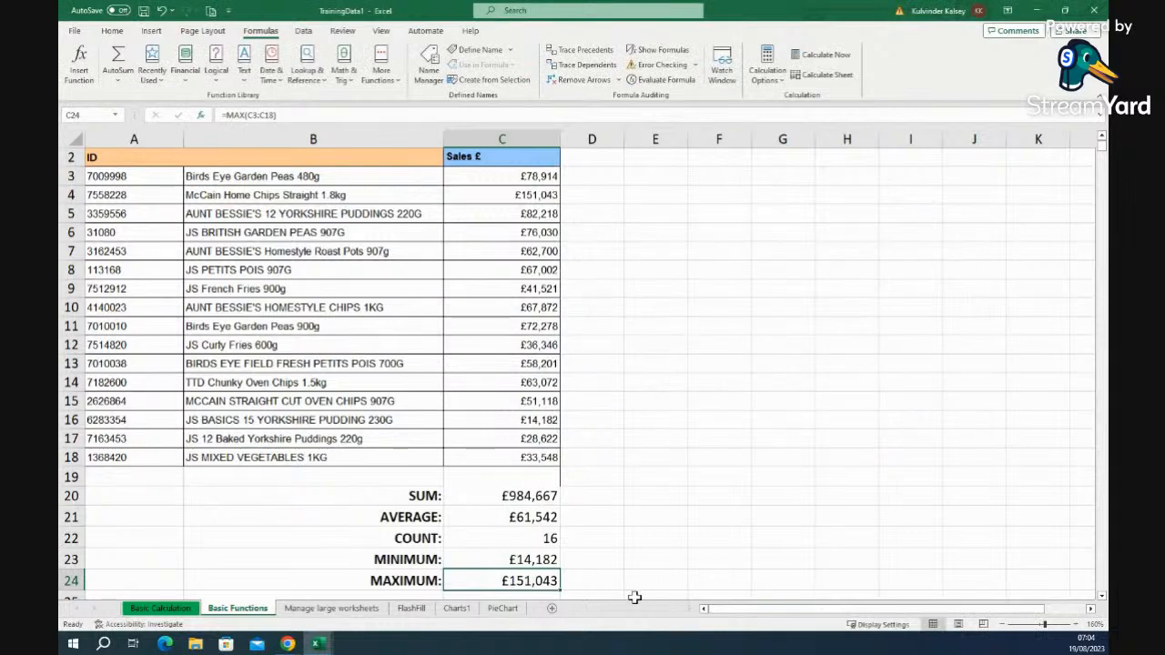
click(597, 587)
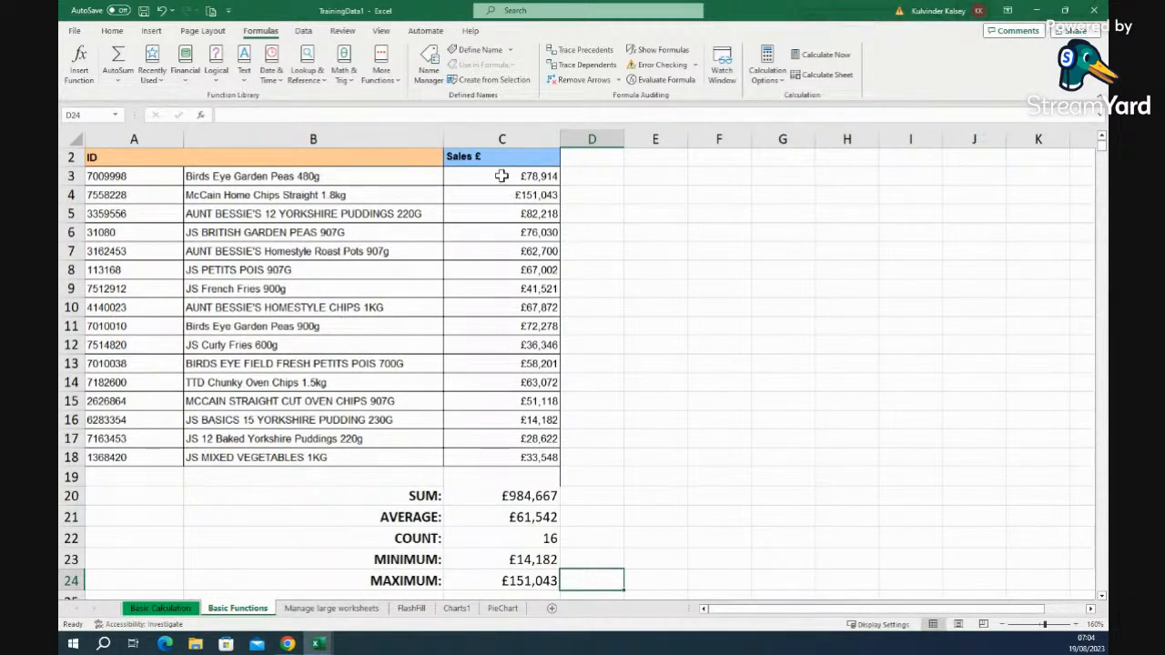
click(540, 196)
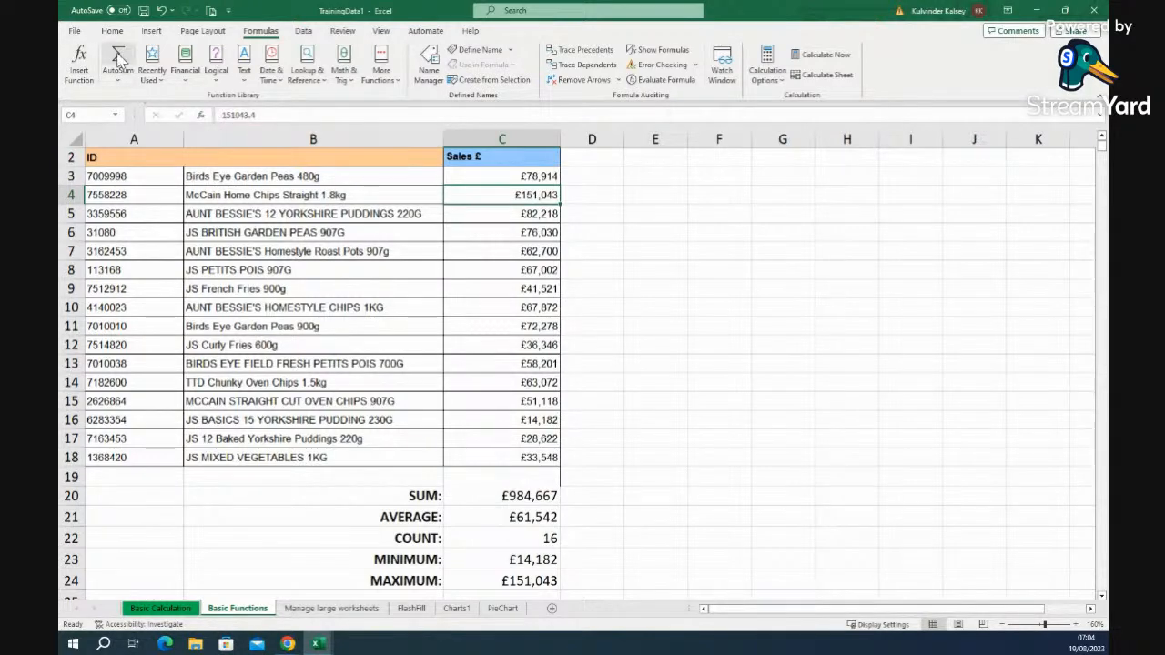
click(121, 86)
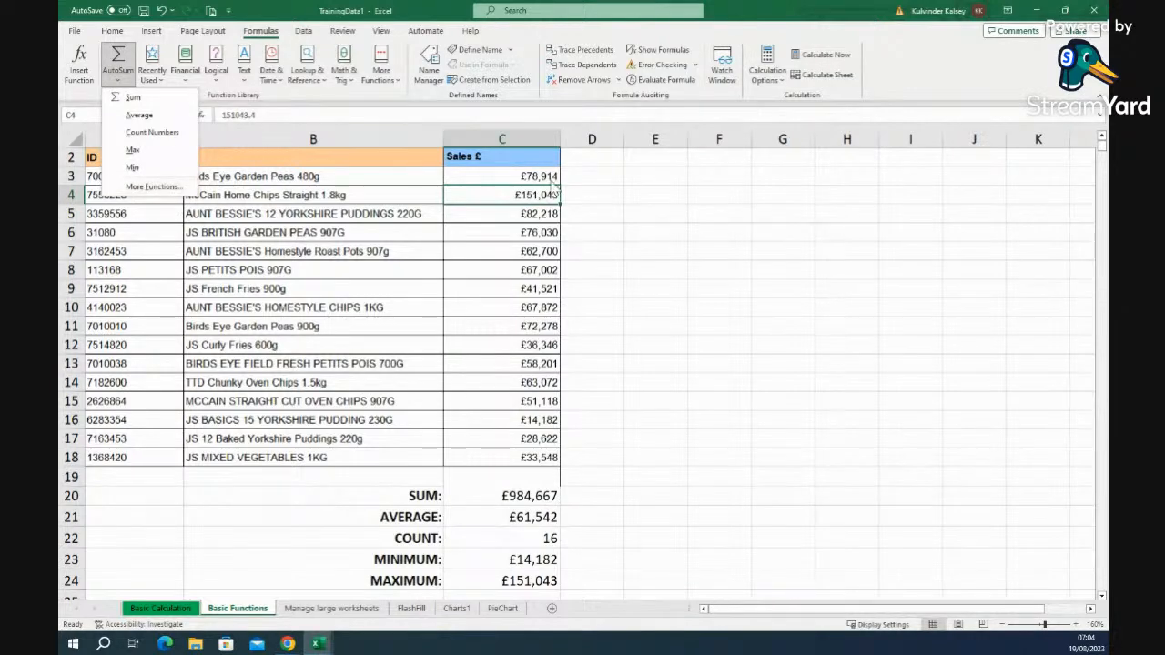
click(754, 260)
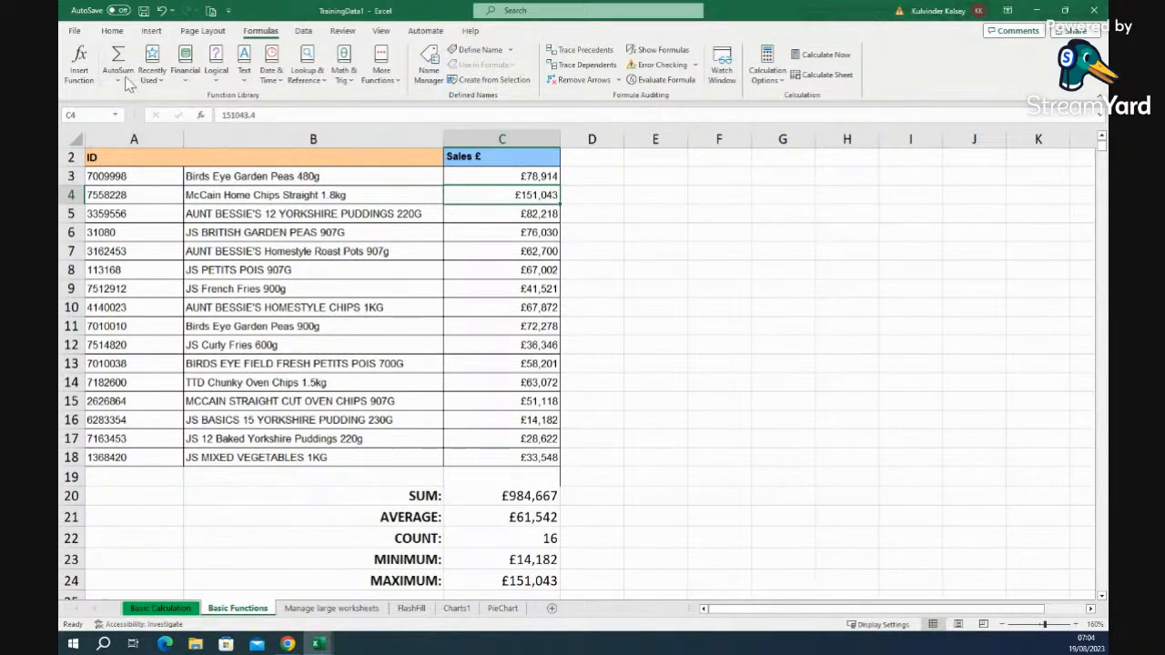
click(155, 73)
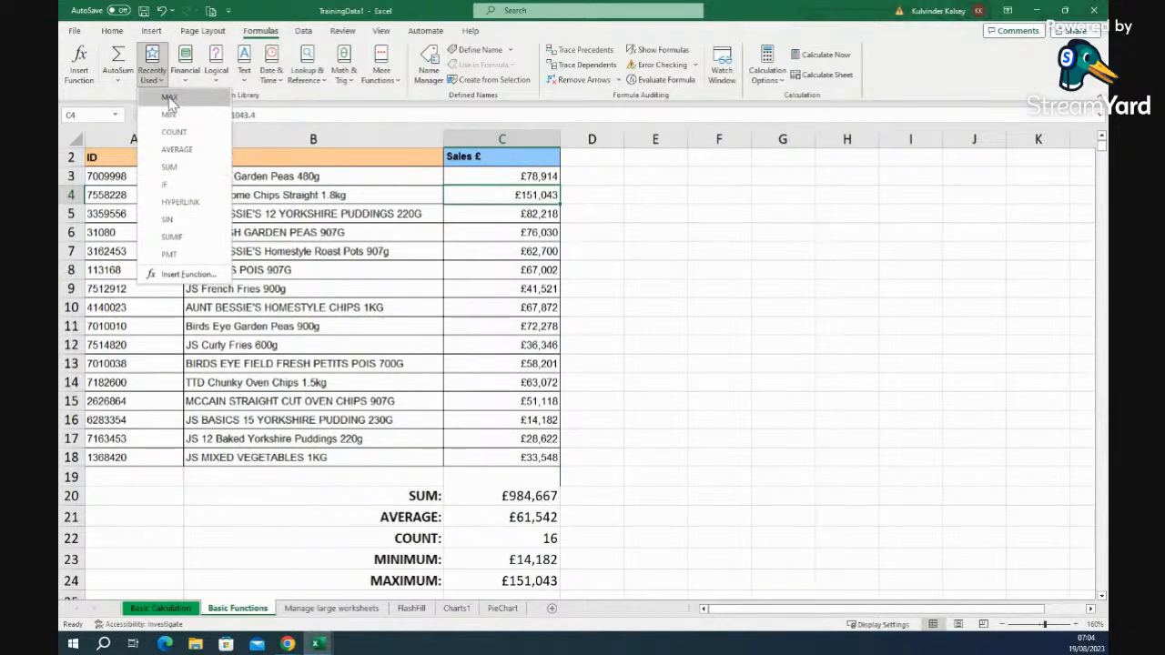
click(812, 314)
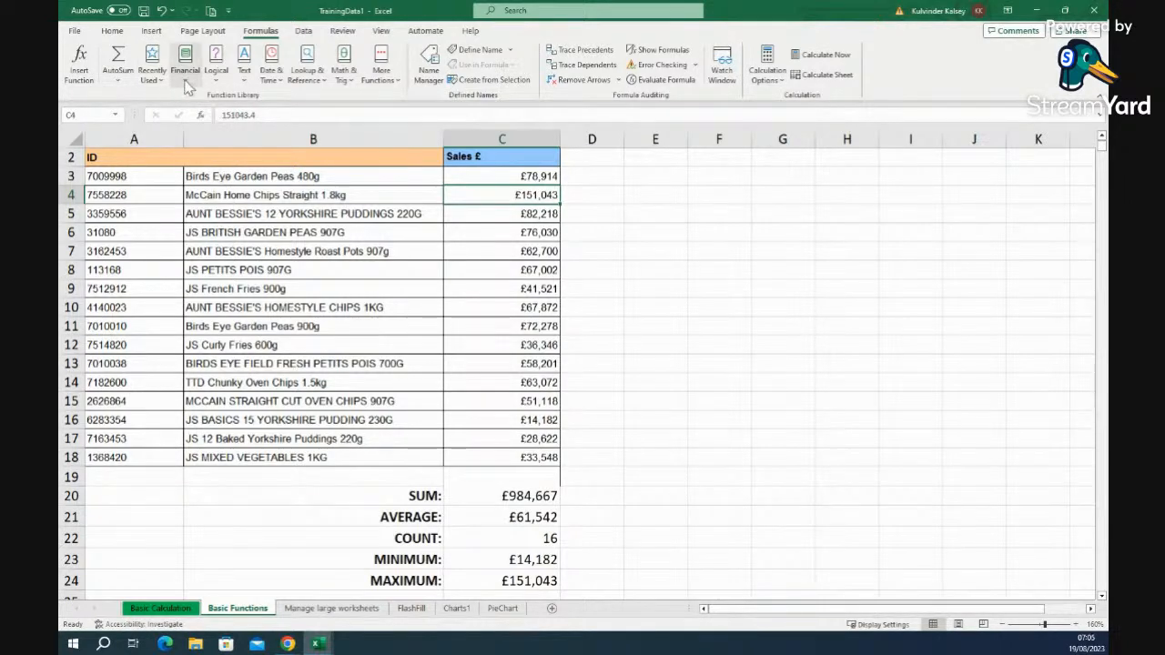
click(189, 84)
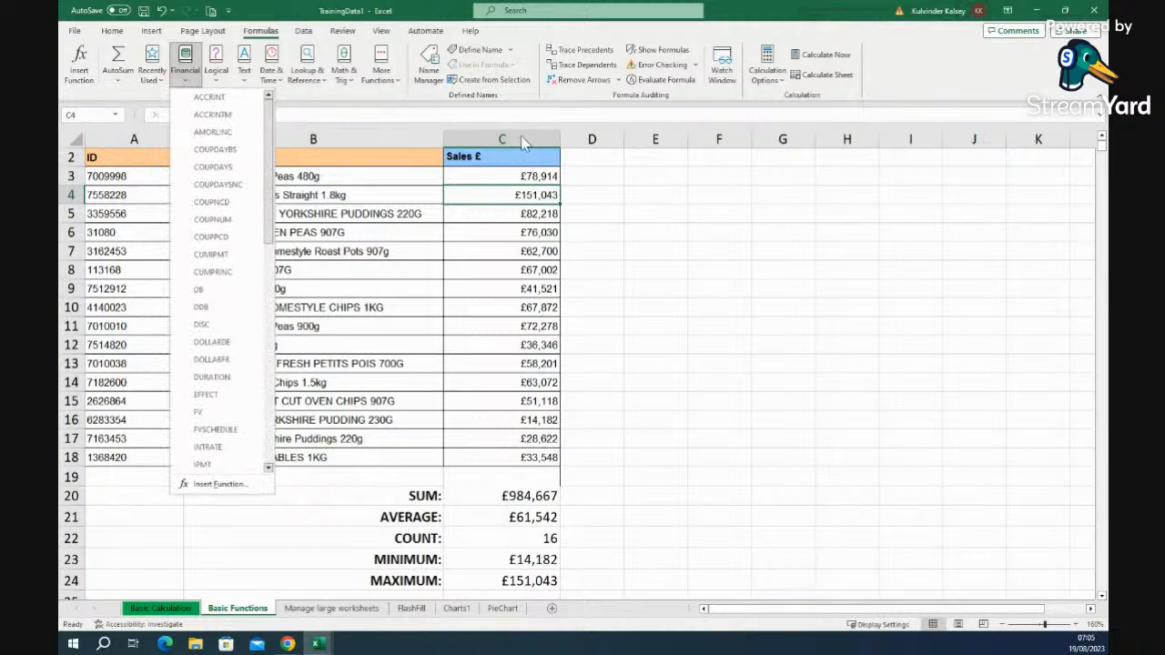
click(667, 195)
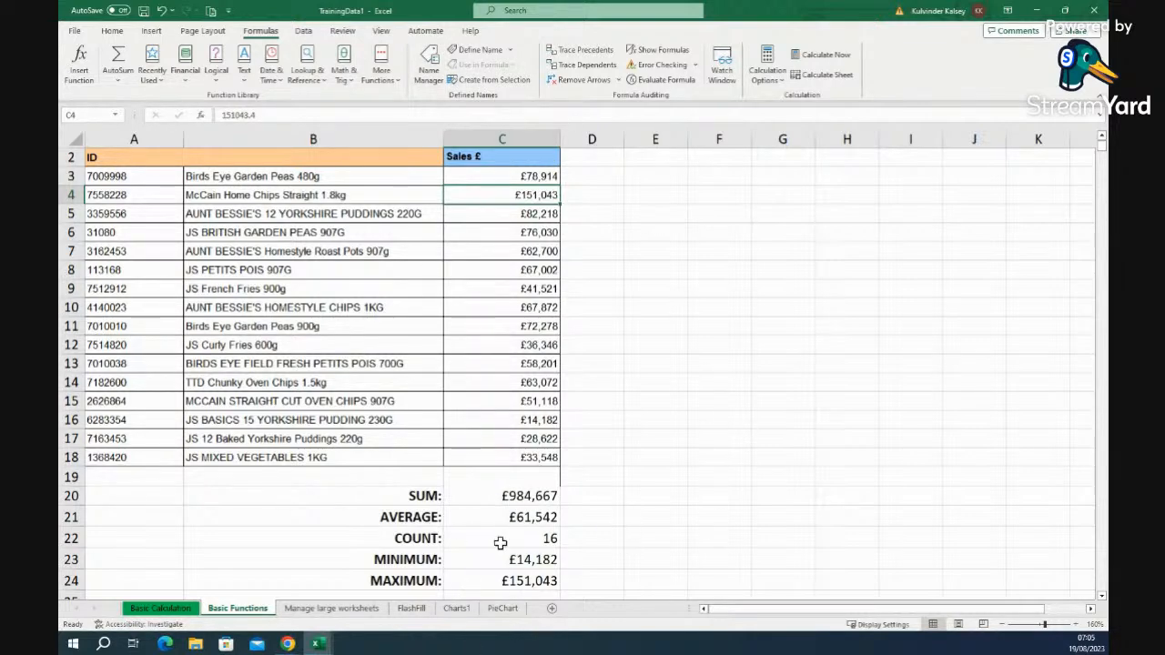
- Try vertical centring on C4, then centre and left alignment on the sales values C3:C18
click(113, 33)
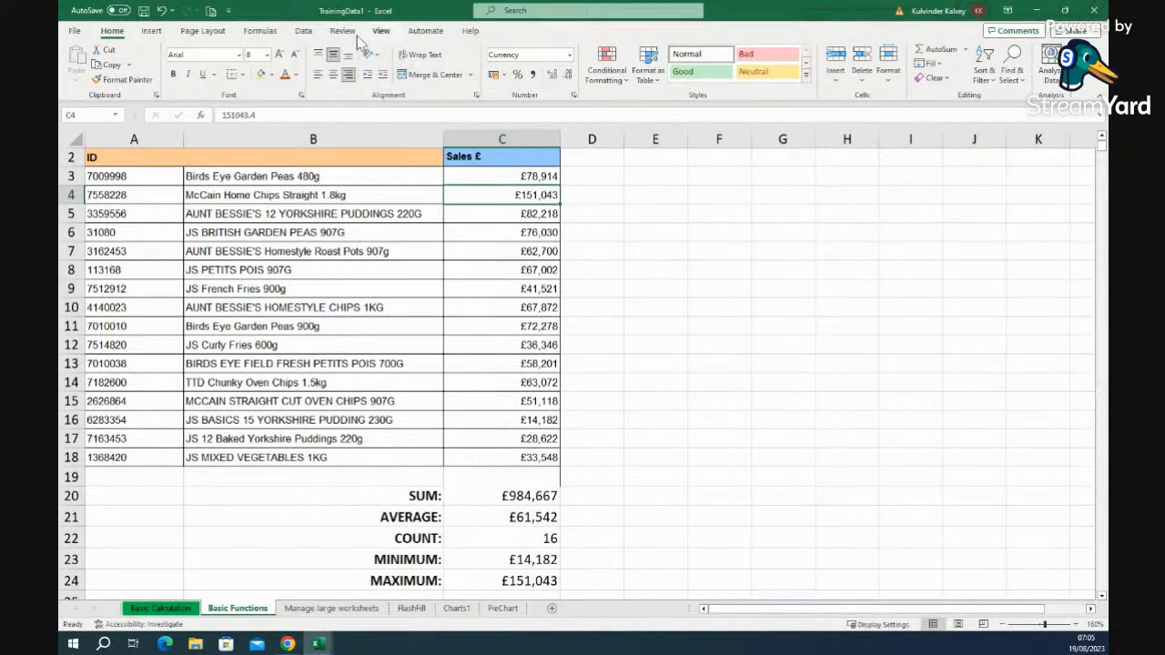
click(333, 55)
drag(494, 177, 510, 460)
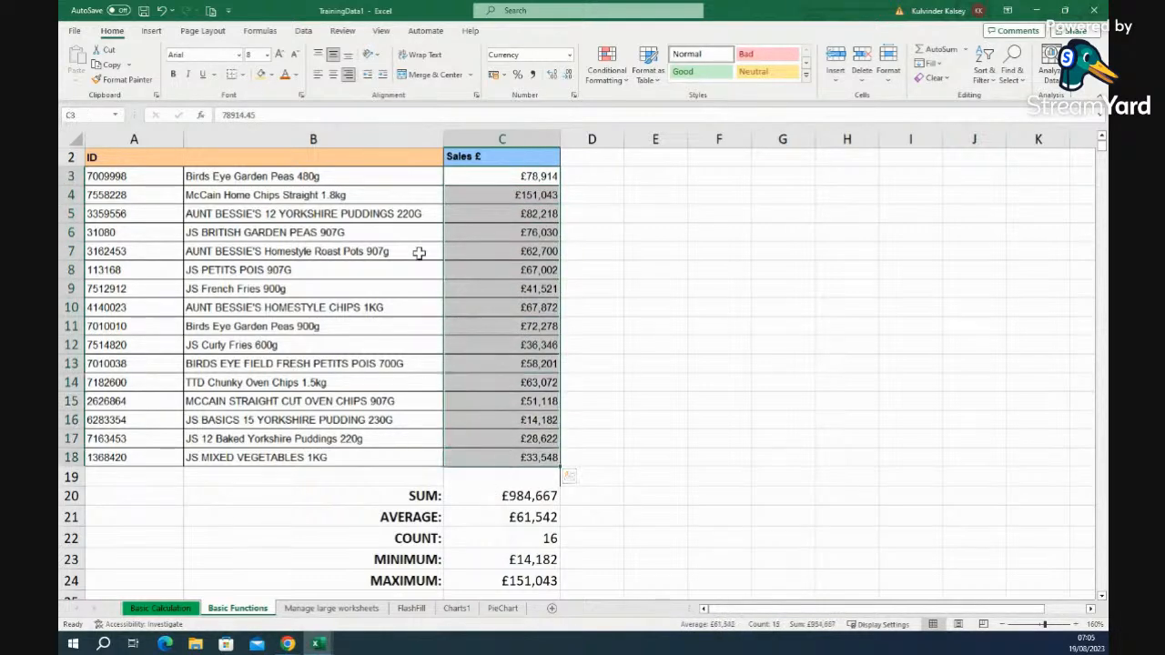
click(334, 75)
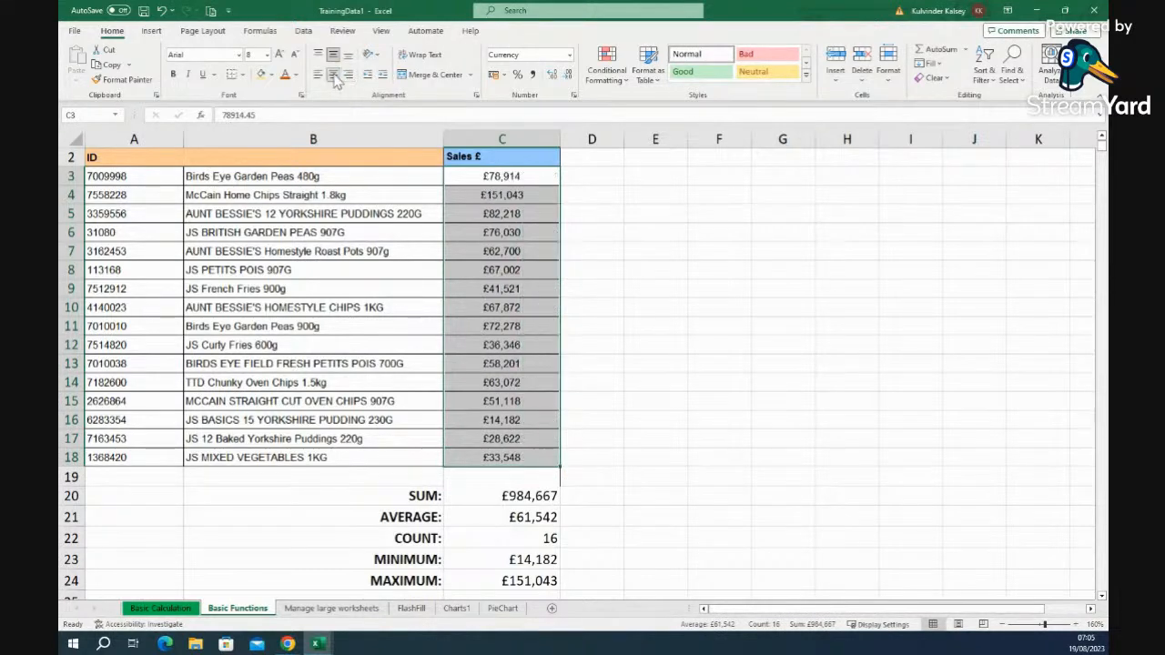
click(671, 359)
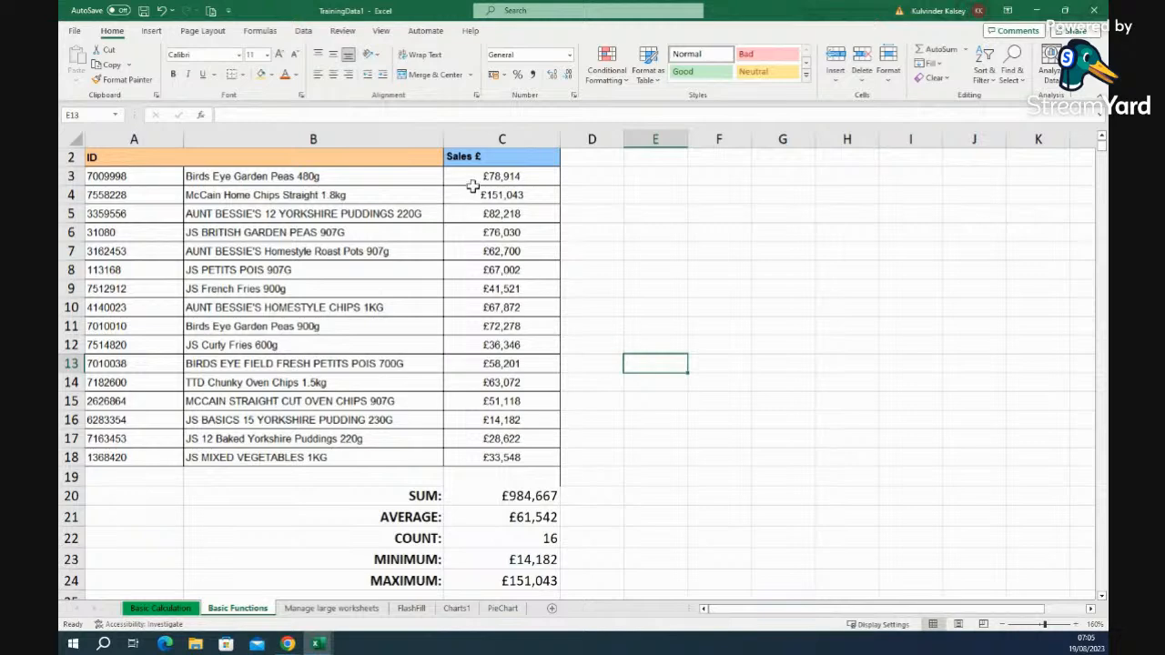
drag(471, 176, 494, 458)
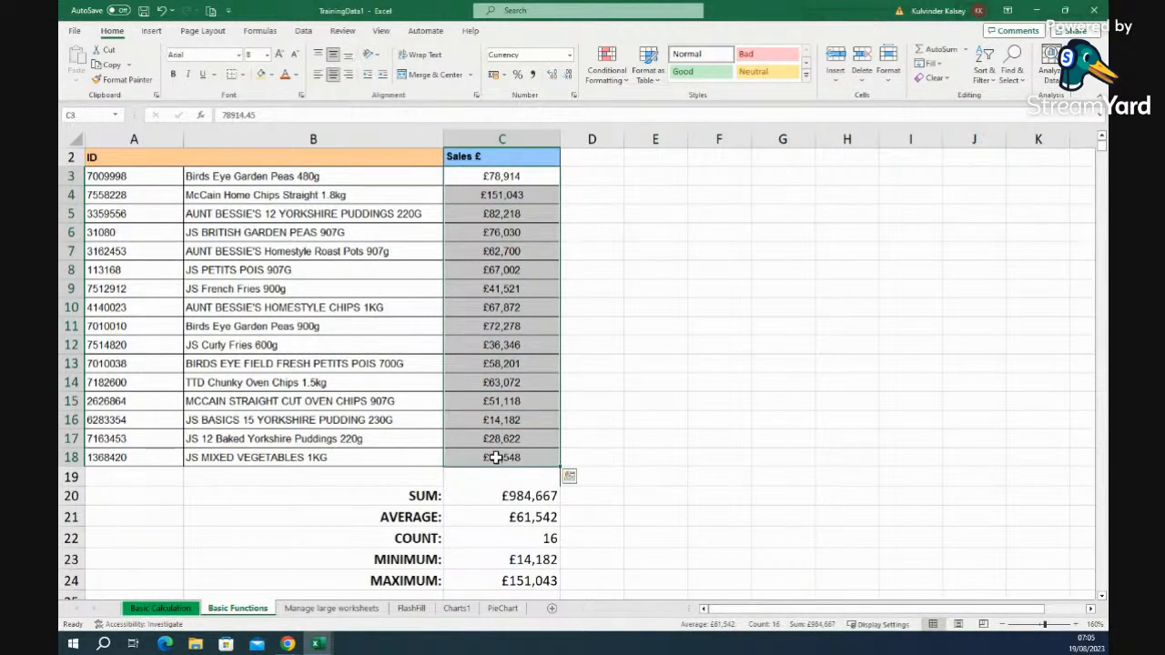
click(319, 75)
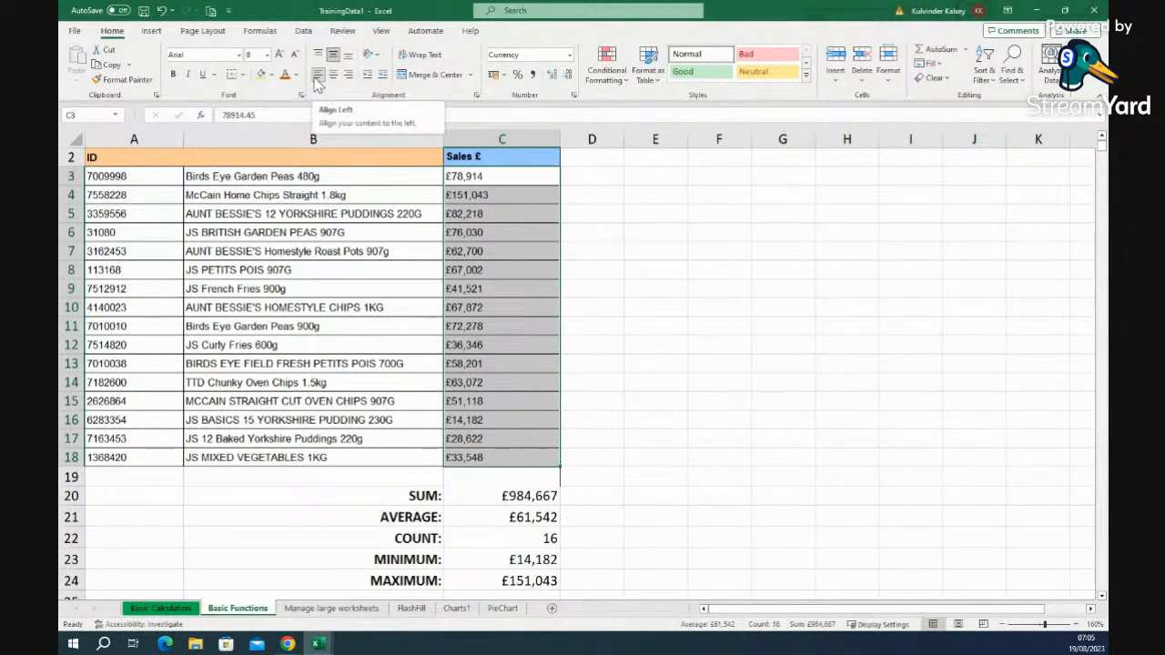
- Right-align the whole Sales £ column C, then switch to the Manage large worksheets sheet
click(524, 137)
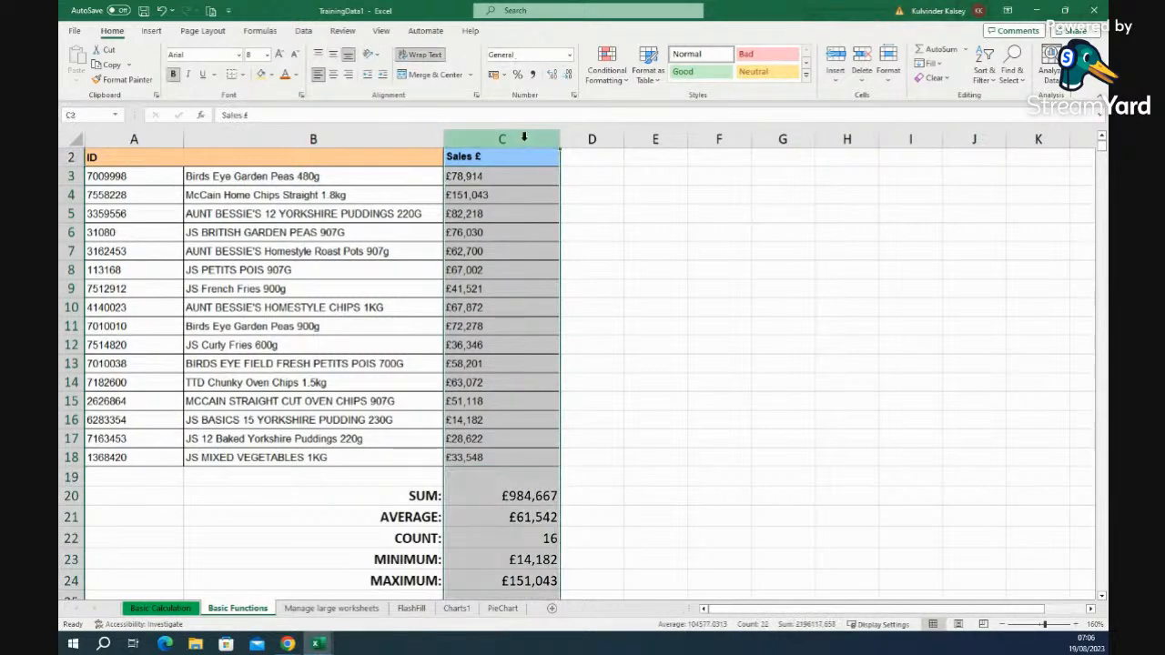
click(318, 78)
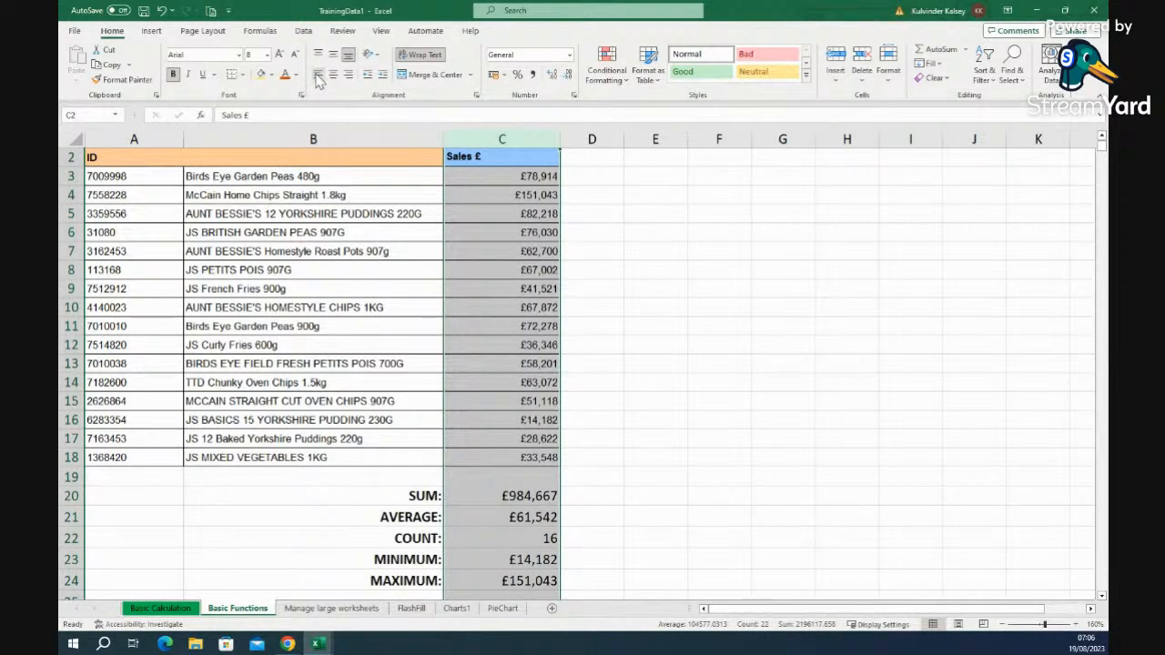
click(349, 76)
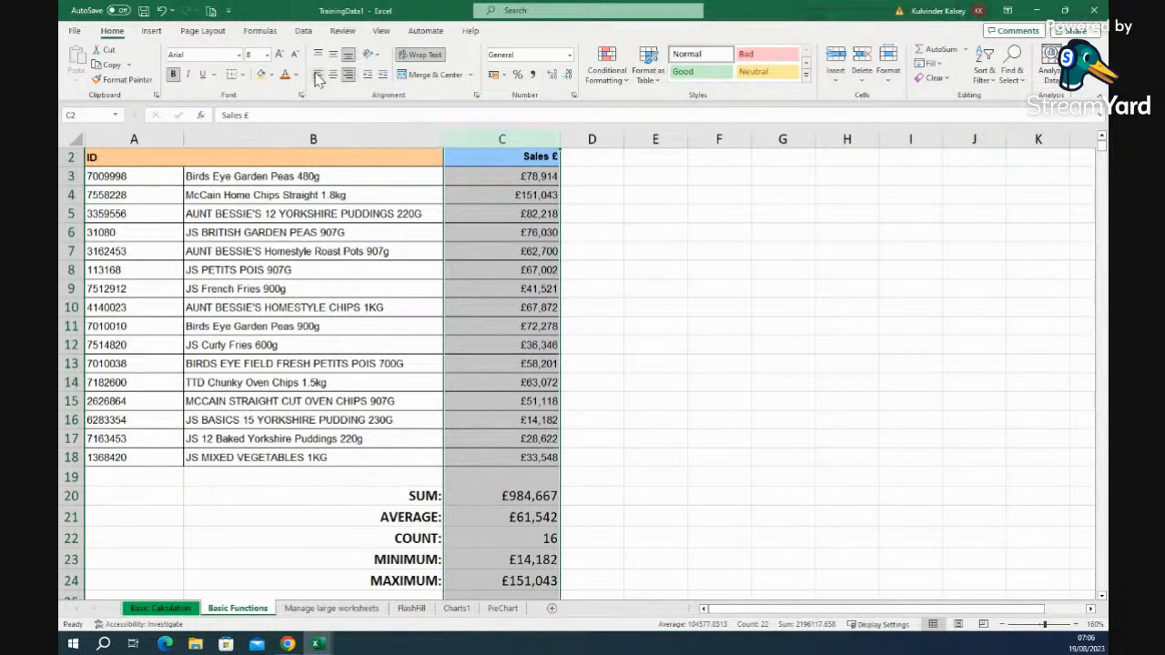
click(318, 78)
click(678, 439)
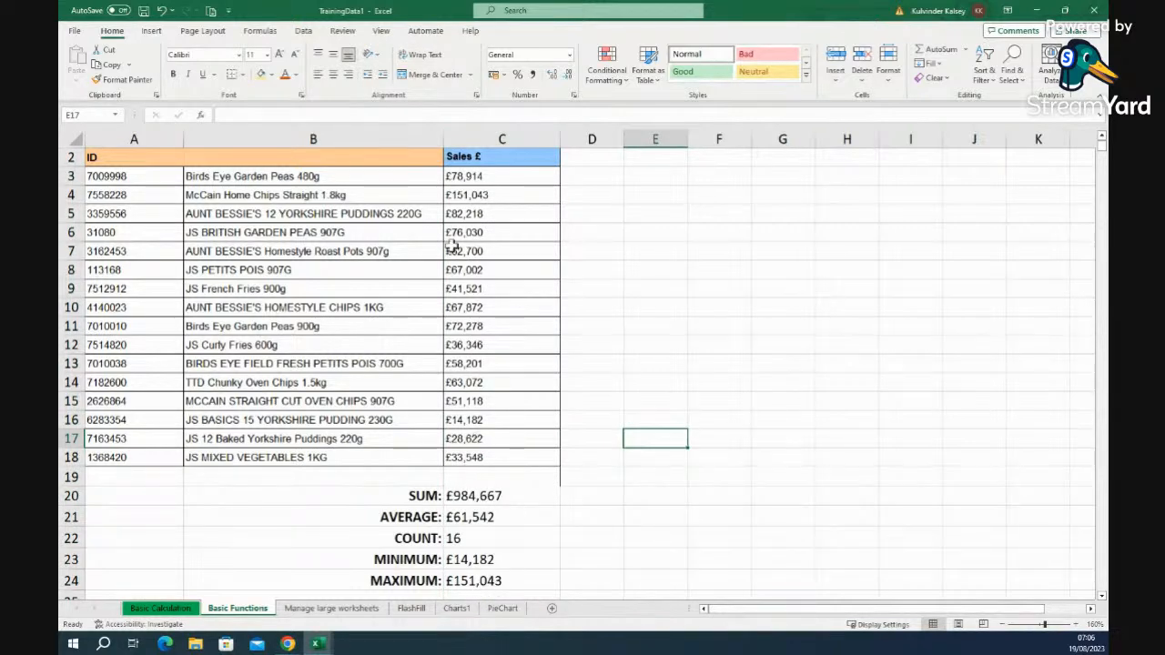
click(490, 133)
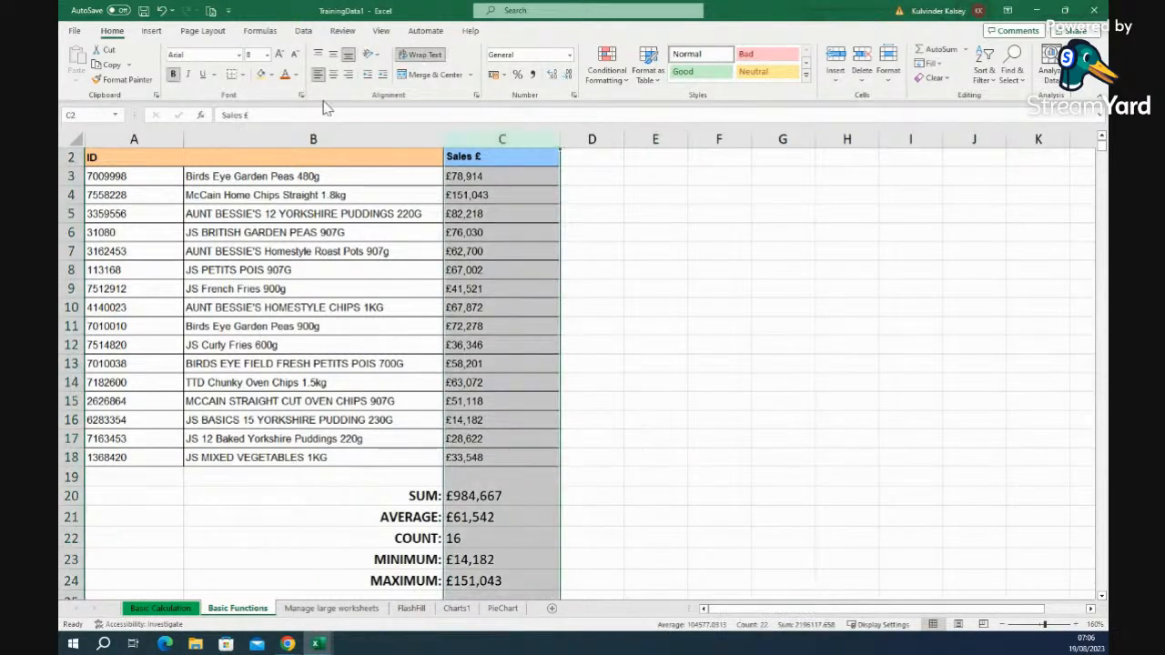
click(349, 77)
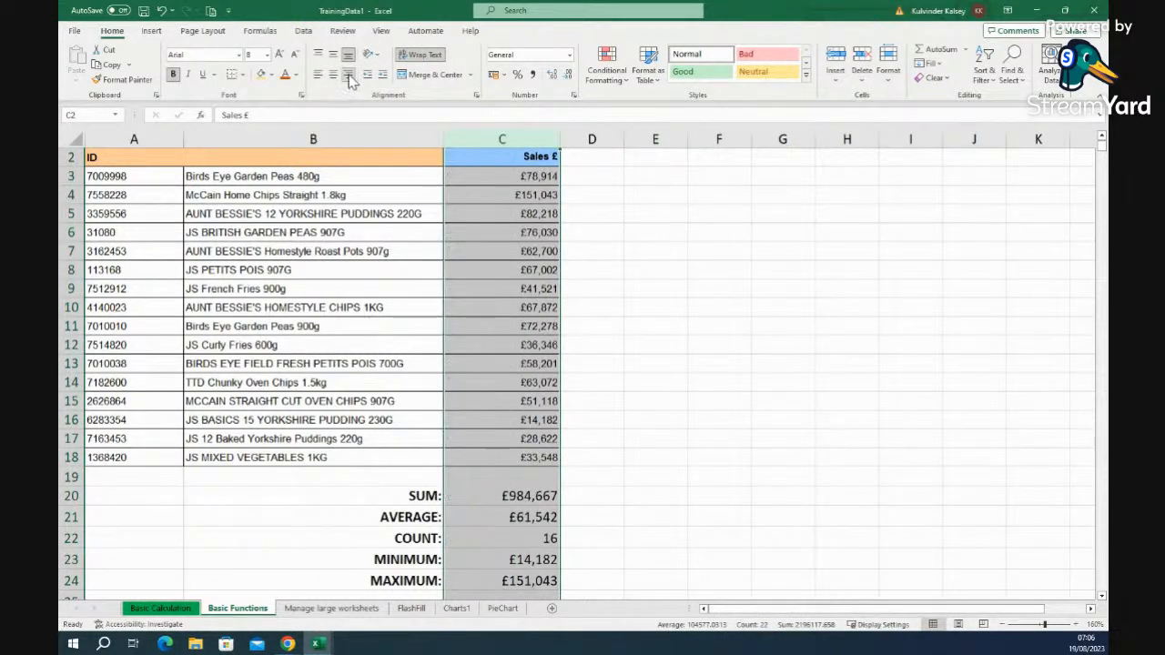
click(653, 456)
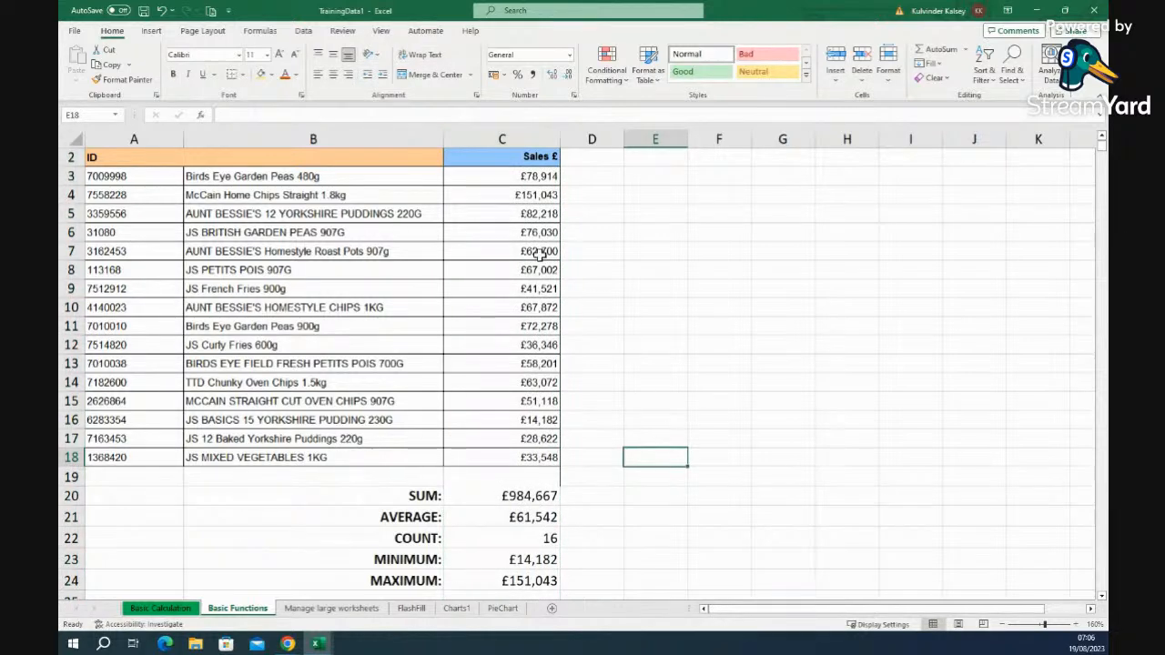
click(331, 609)
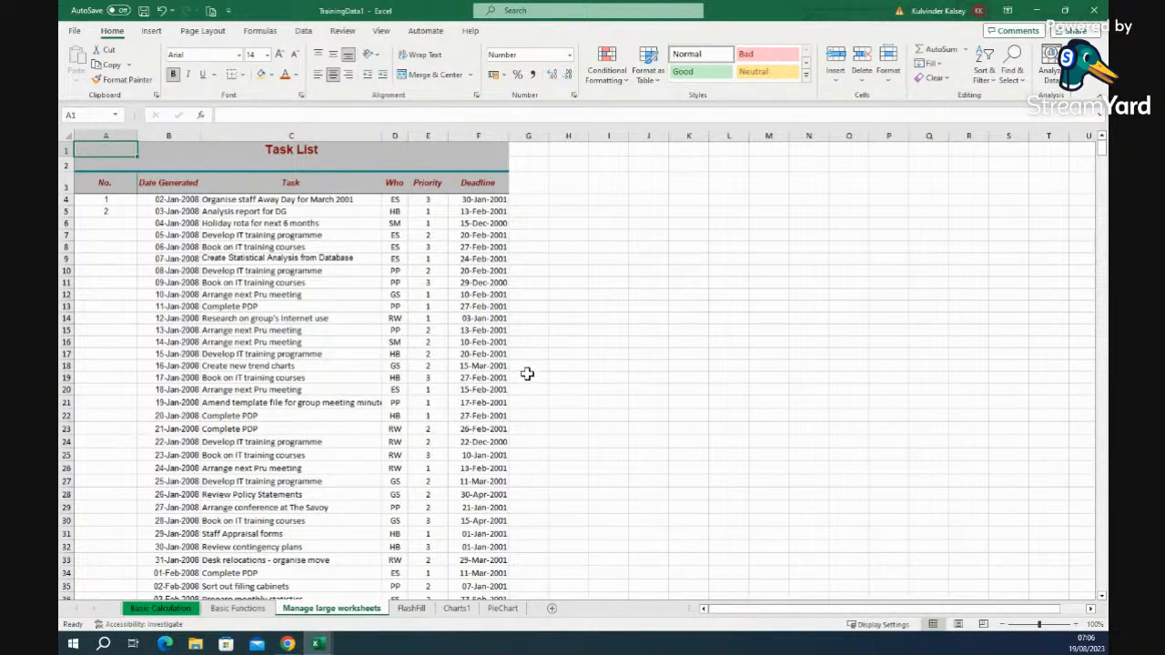
- Zoom the Task List sheet to 184%
scroll(592, 374, down, 6)
scroll(592, 374, up, 6)
scroll(592, 374, down, 20)
scroll(591, 374, up, 20)
drag(1042, 626, 1049, 626)
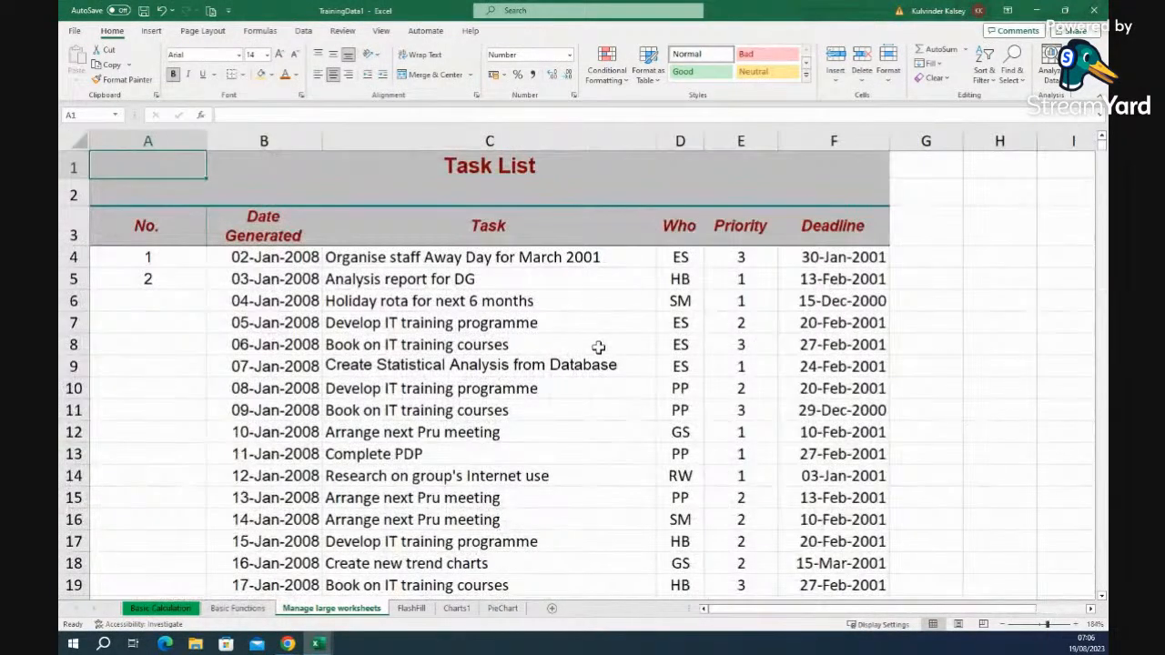
scroll(597, 344, down, 5)
scroll(485, 254, up, 5)
- Scroll through the task list from its title, then bring up the View ribbon settings
click(523, 169)
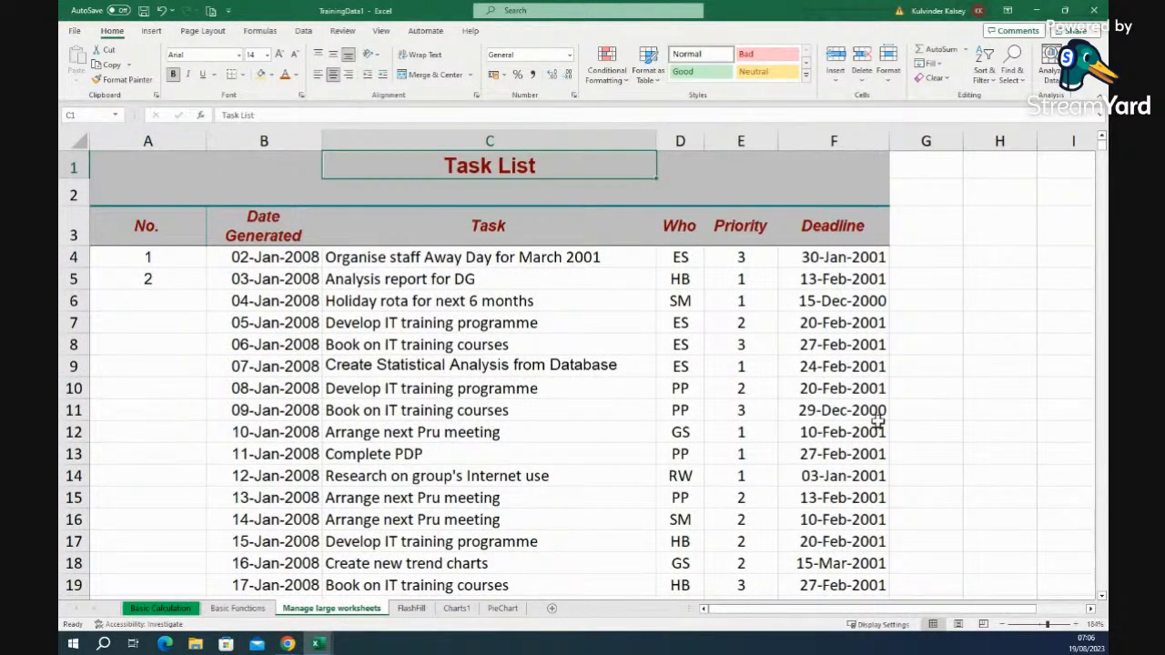
scroll(815, 412, down, 10)
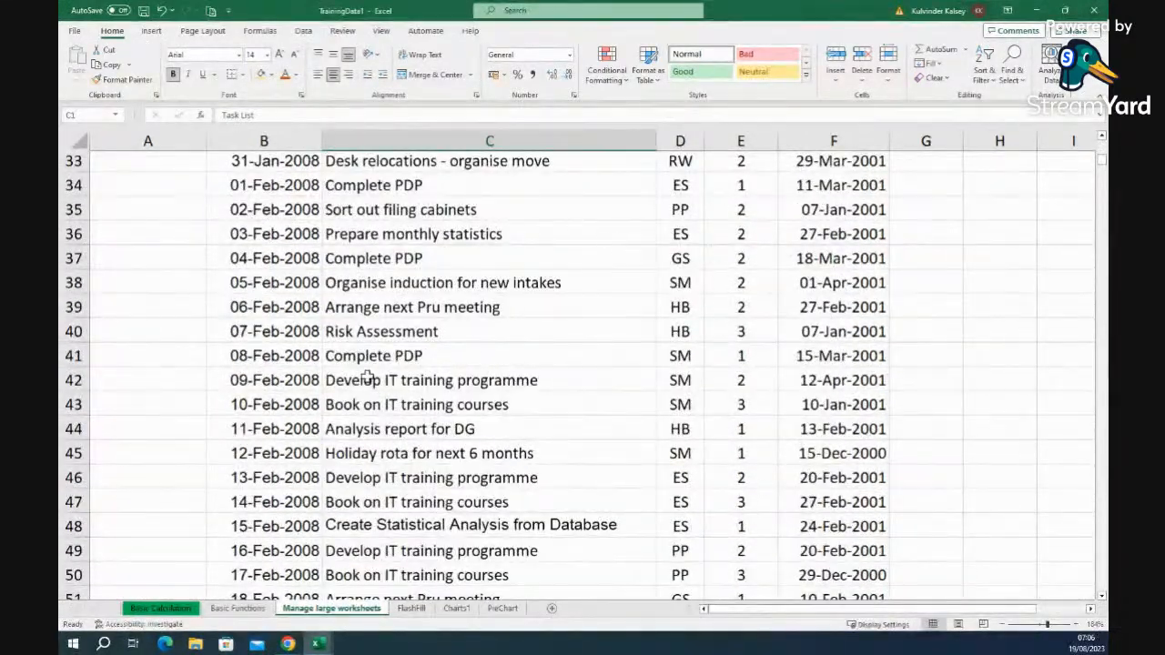
scroll(680, 423, down, 12)
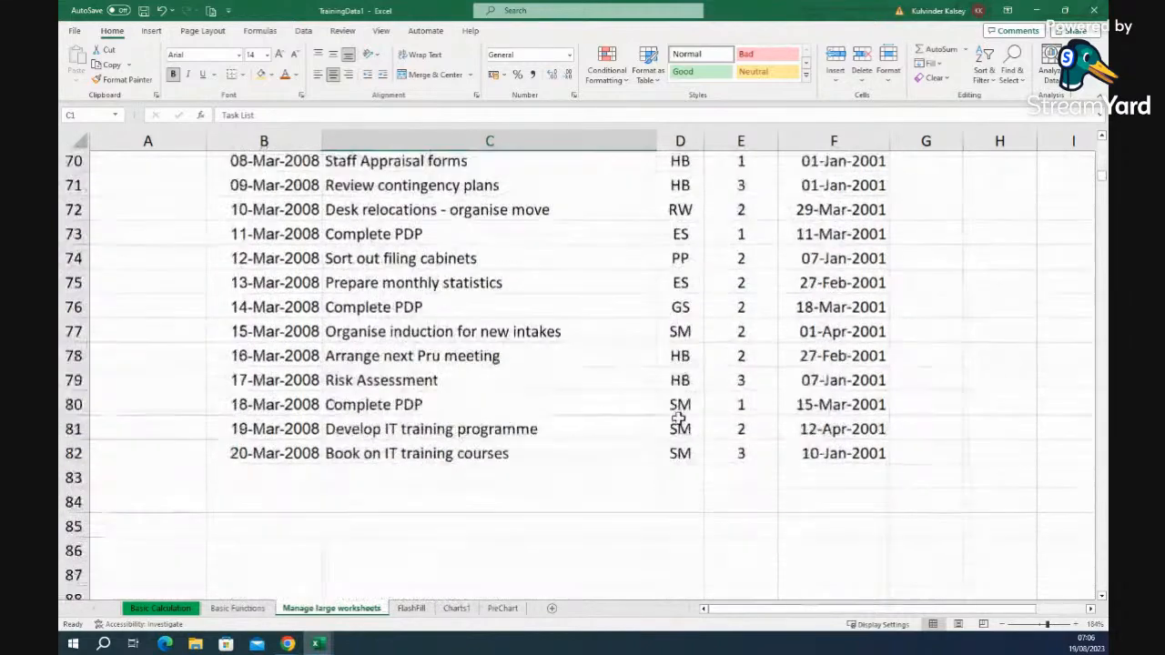
scroll(678, 418, up, 6)
scroll(678, 418, up, 17)
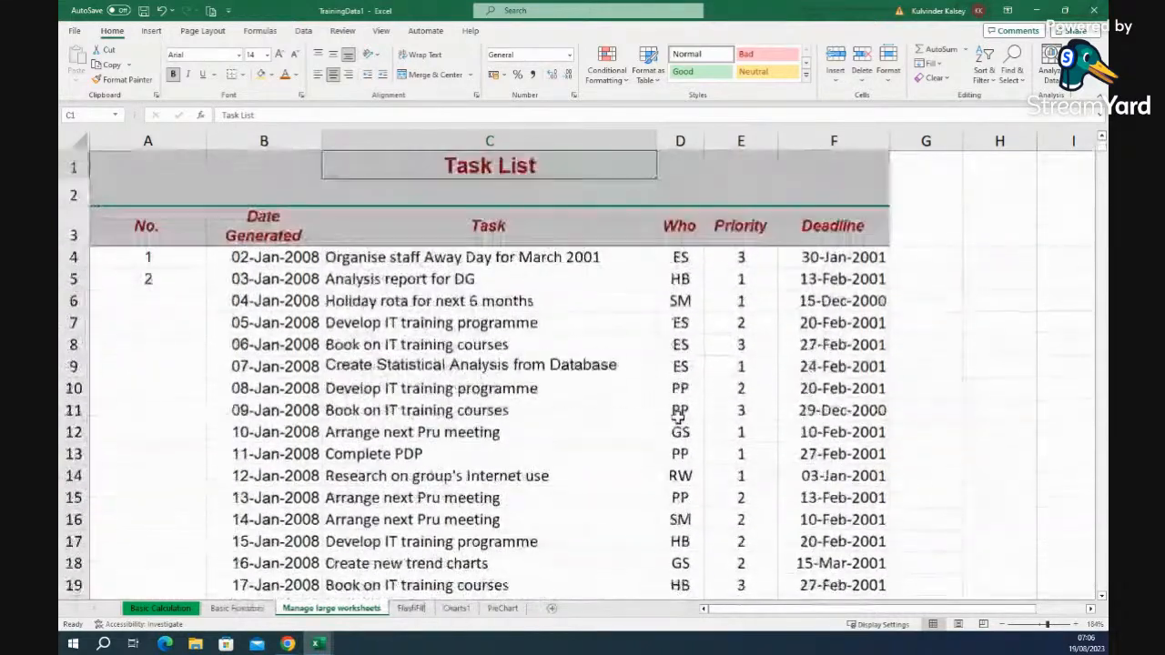
click(910, 325)
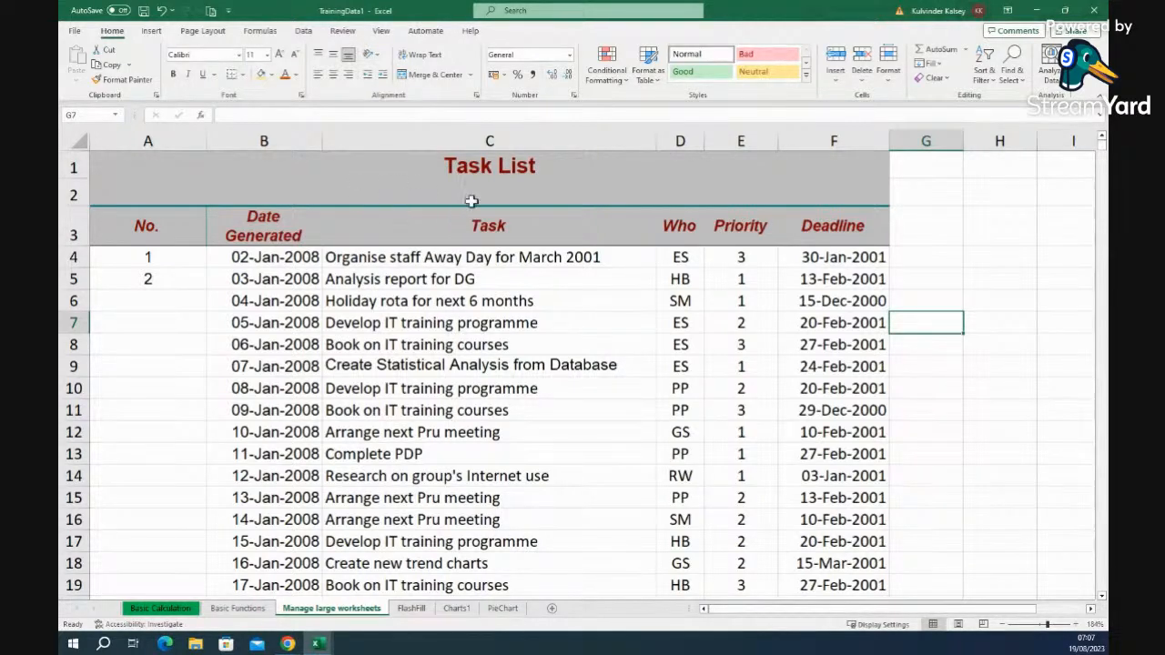
click(382, 31)
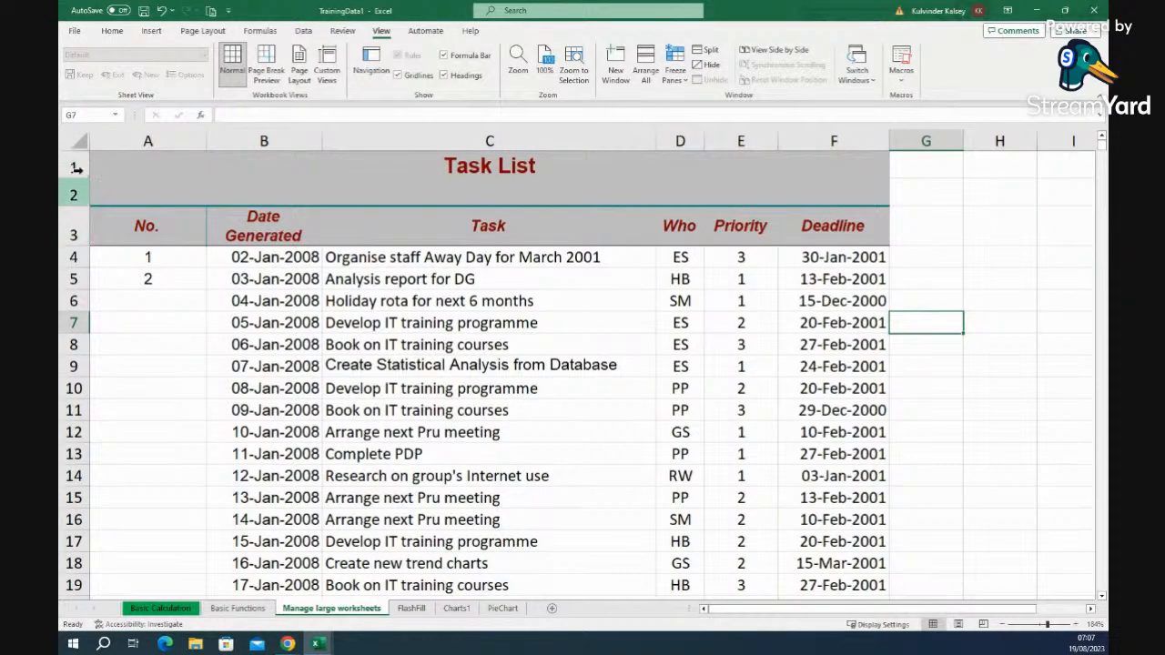
- Select A4 below the heading rows and freeze the panes above row 4
drag(72, 167, 77, 227)
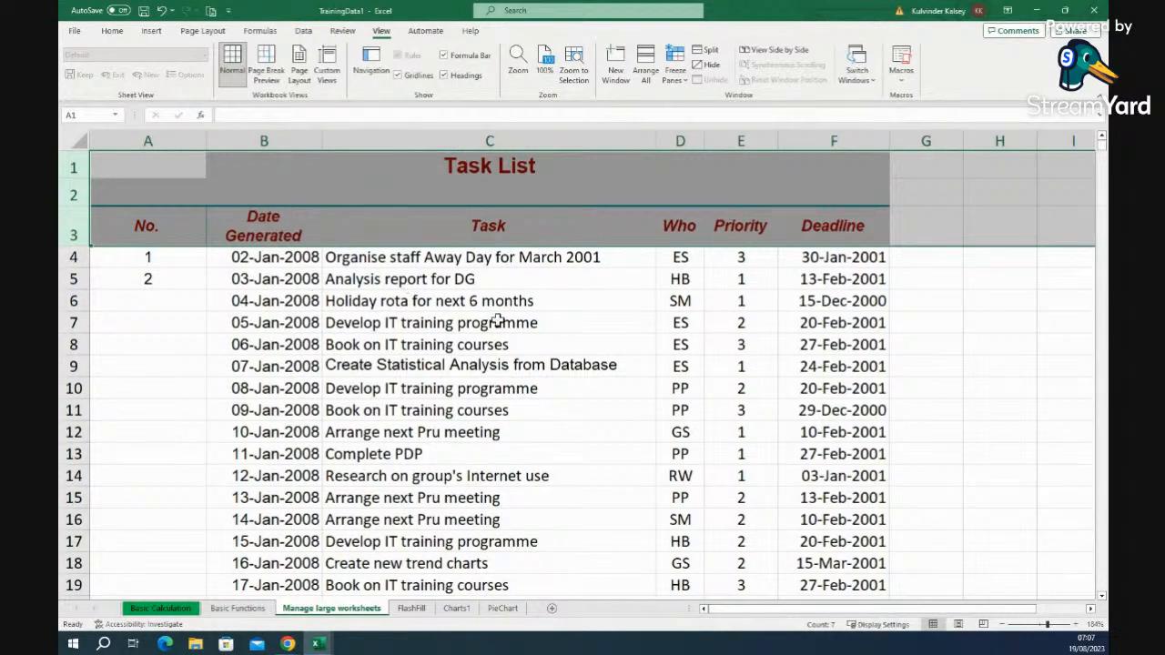
click(167, 259)
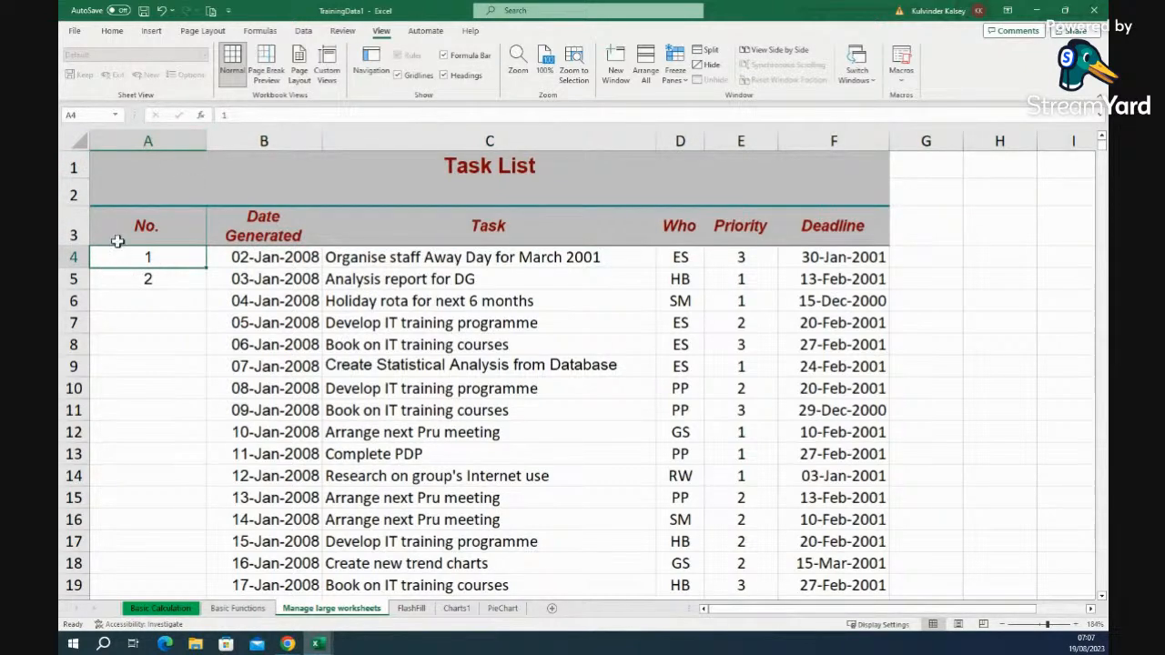
click(73, 175)
drag(73, 175, 73, 233)
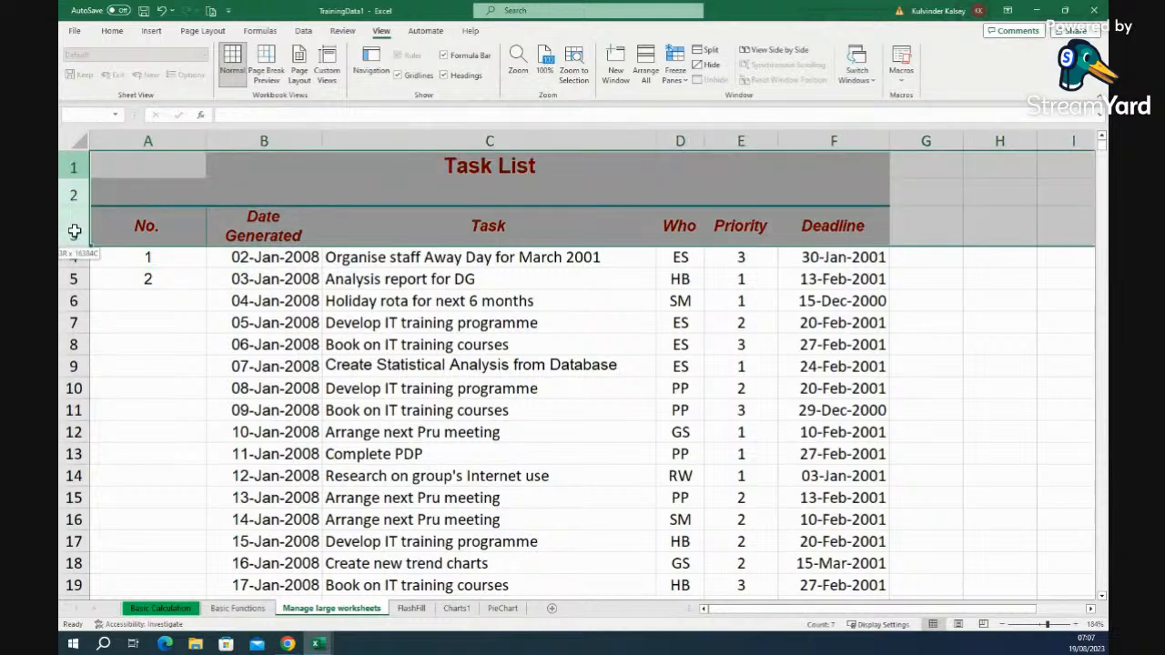
click(154, 258)
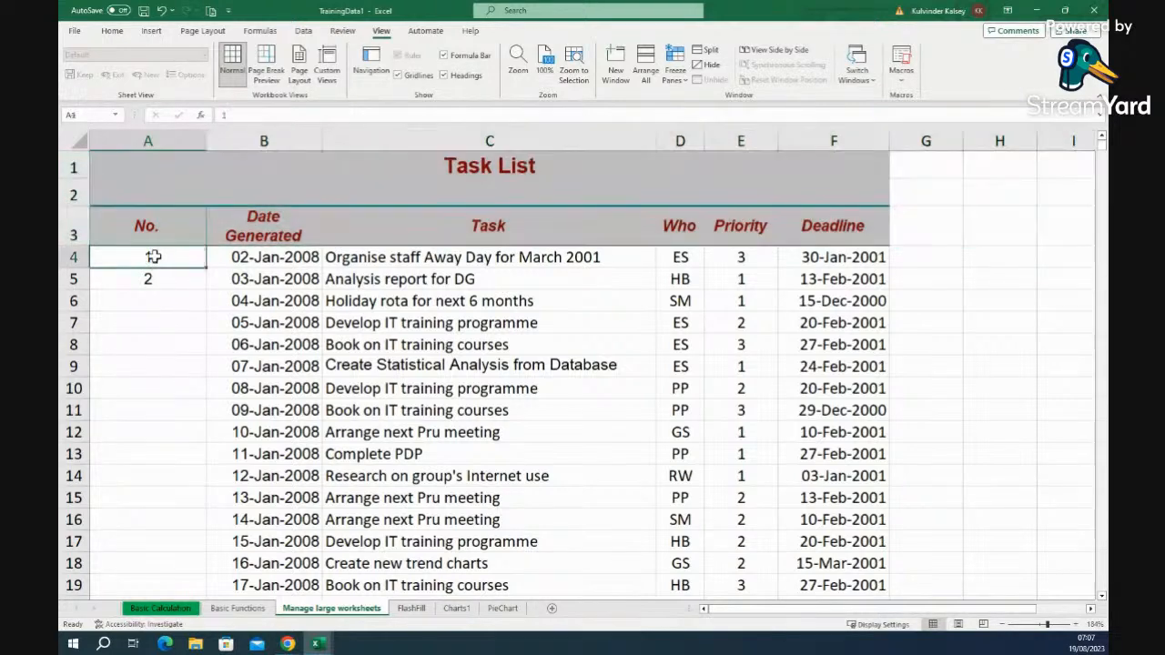
click(676, 63)
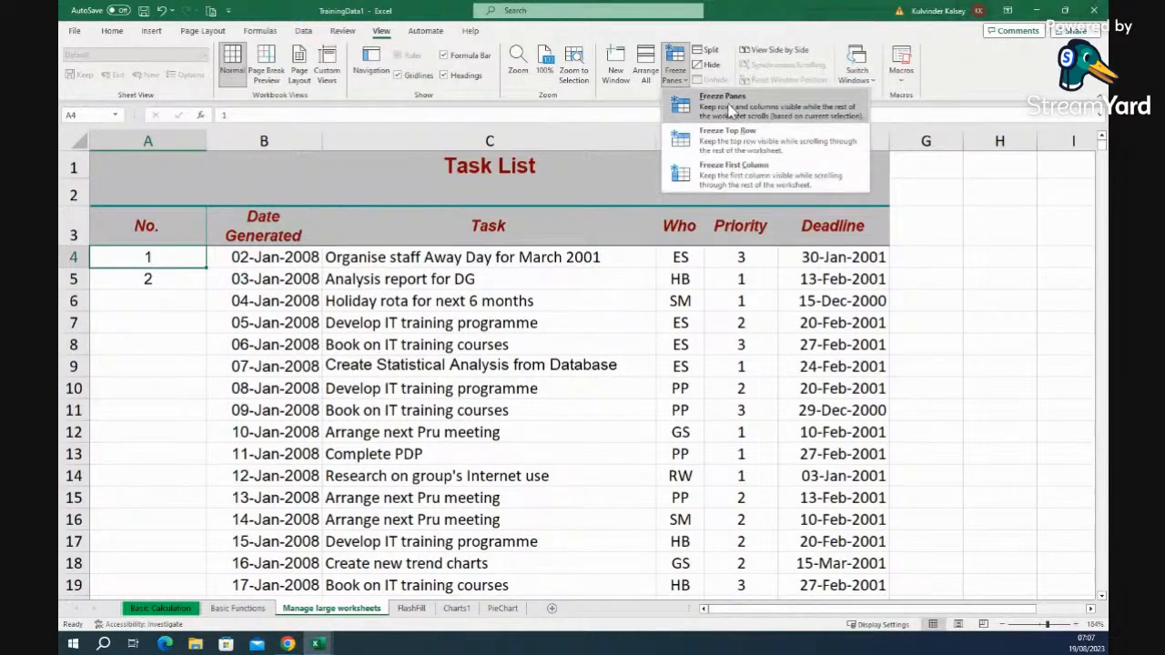
click(730, 109)
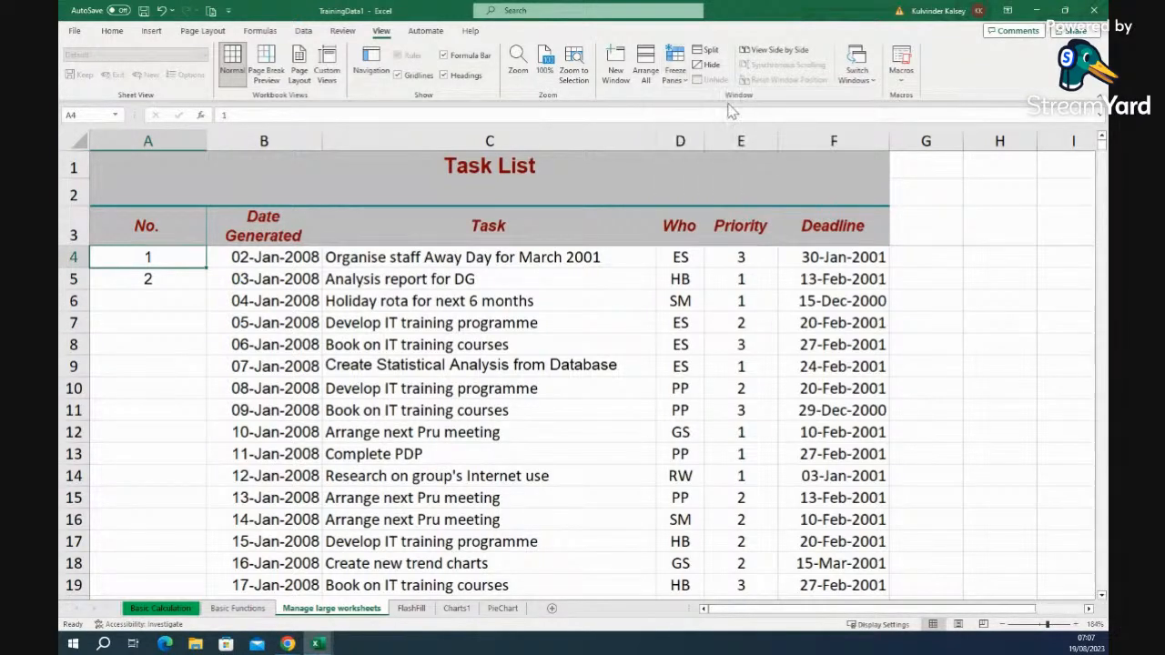
- Scroll through the tasks to confirm the title and heading rows 1–3 stay fixed
scroll(579, 382, down, 4)
scroll(580, 377, up, 4)
scroll(579, 377, down, 17)
scroll(580, 377, down, 12)
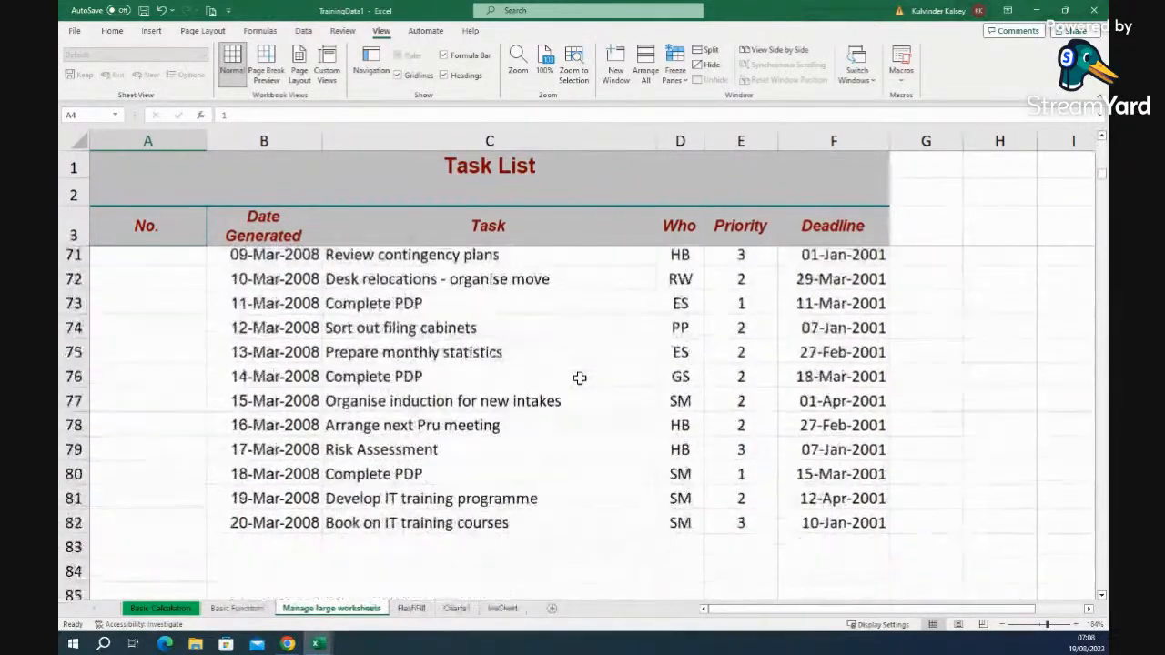
scroll(580, 377, up, 6)
scroll(580, 378, up, 20)
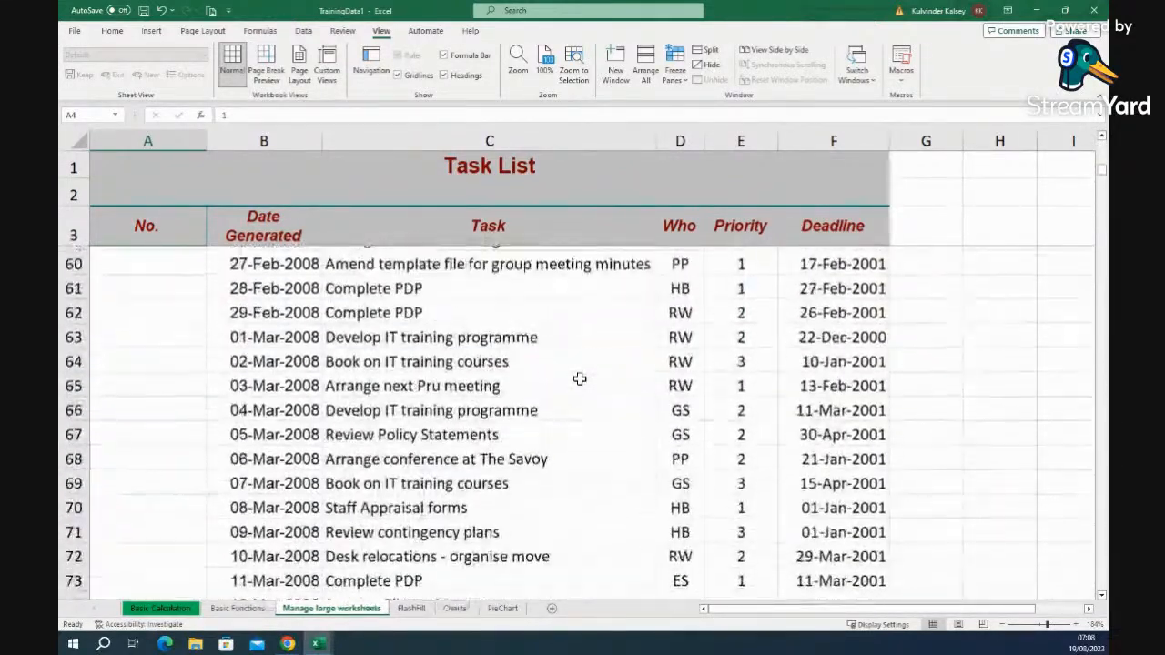
scroll(580, 378, up, 2)
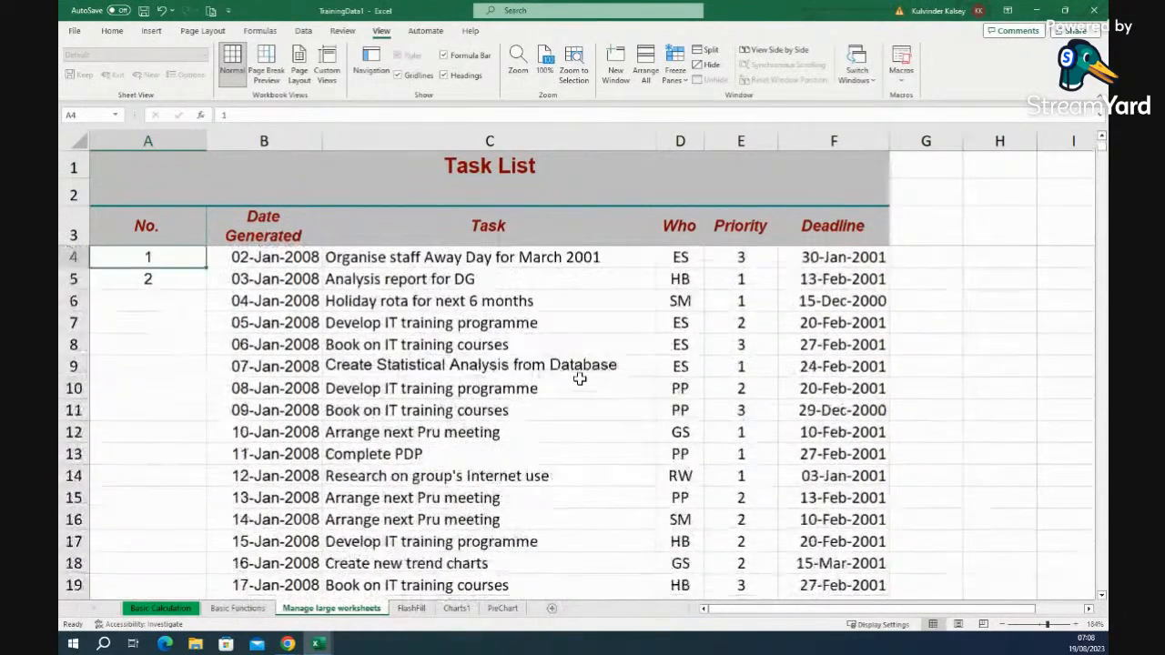
scroll(579, 377, down, 13)
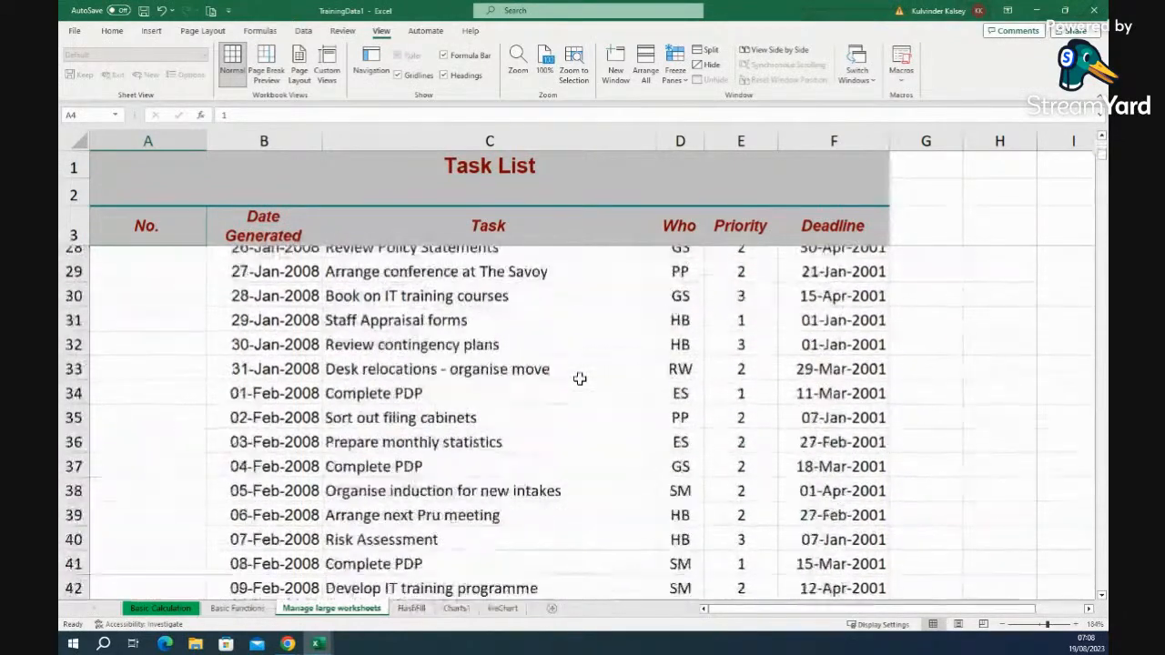
scroll(580, 377, up, 6)
scroll(579, 377, up, 7)
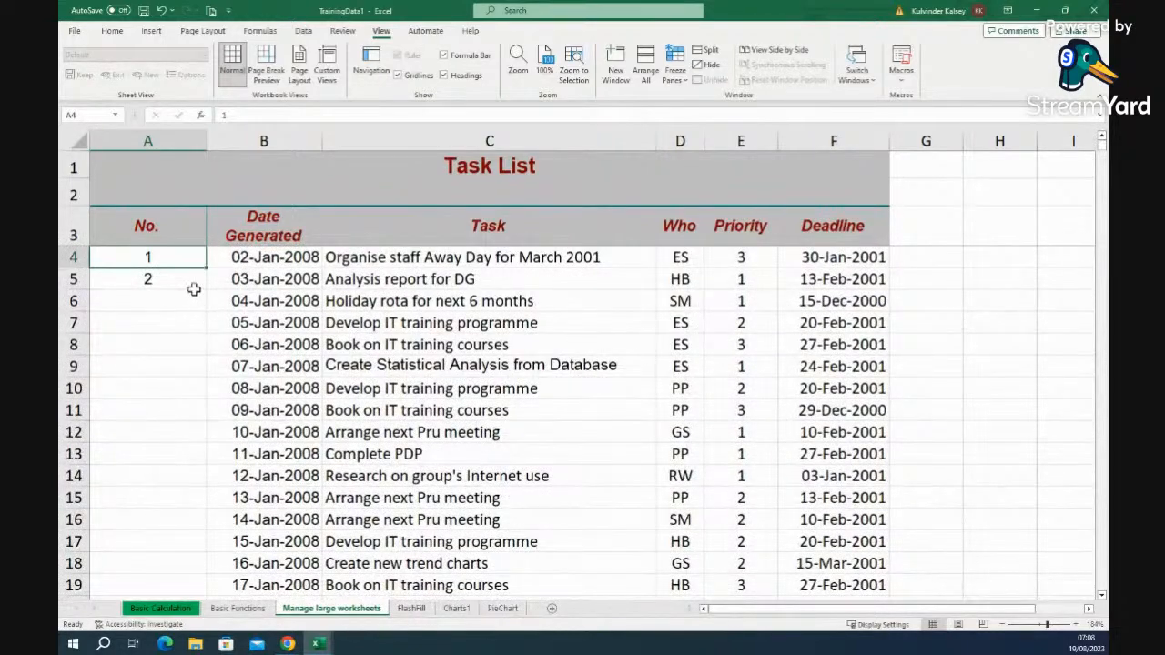
click(172, 306)
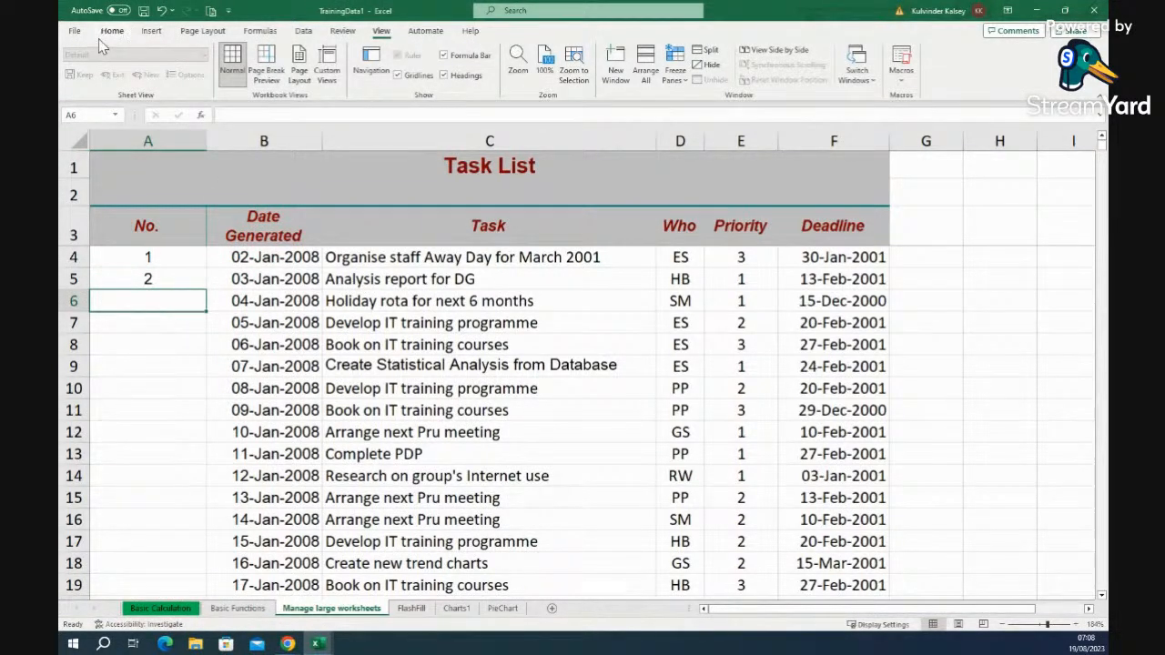
click(181, 258)
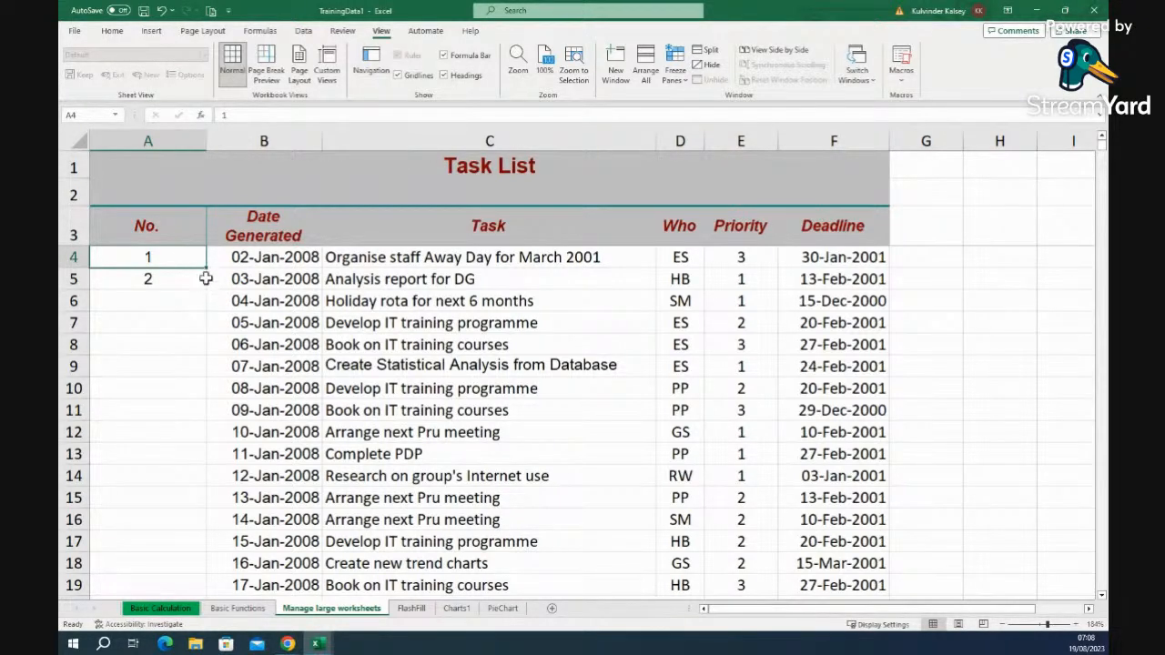
drag(207, 269, 201, 349)
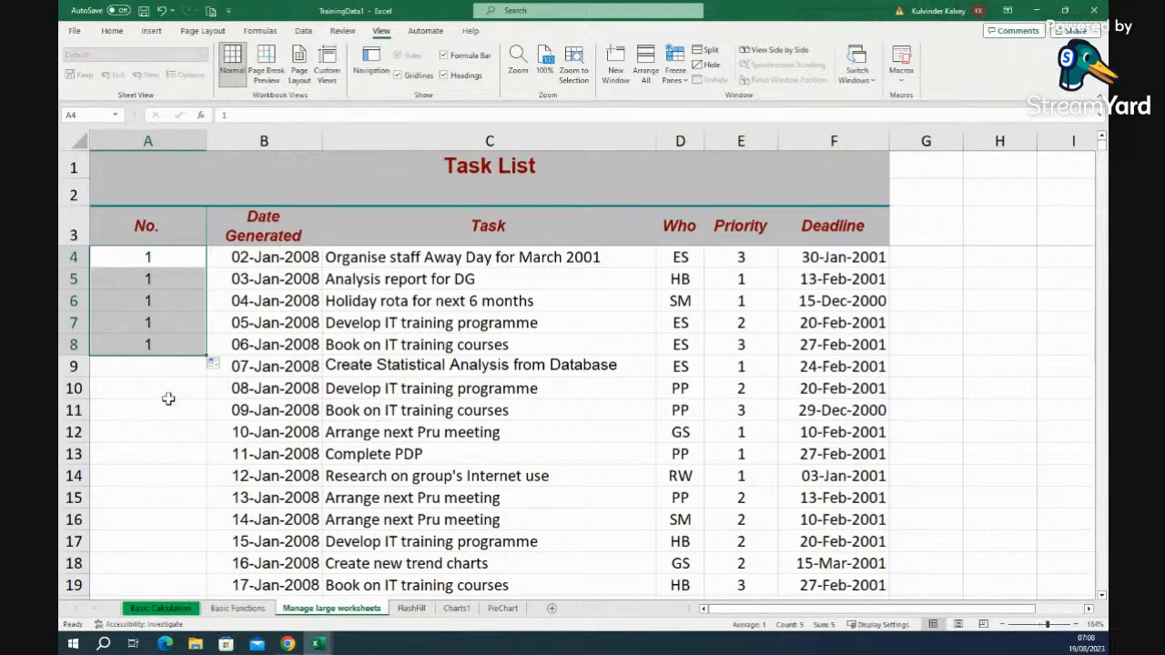
click(160, 13)
click(167, 407)
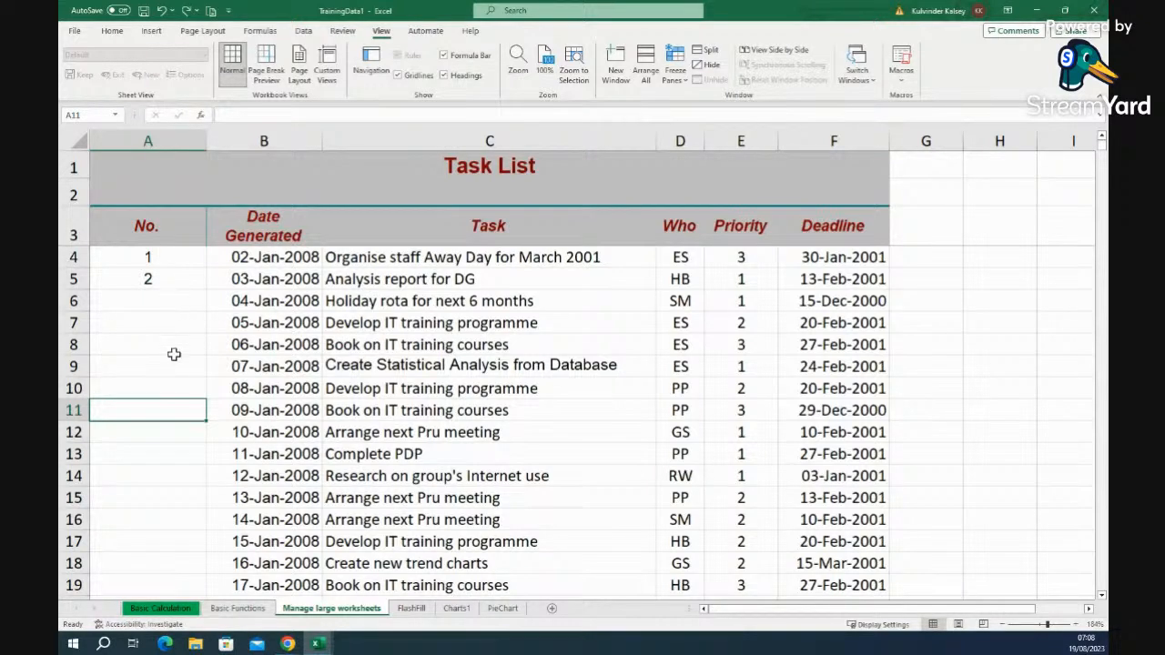
click(174, 258)
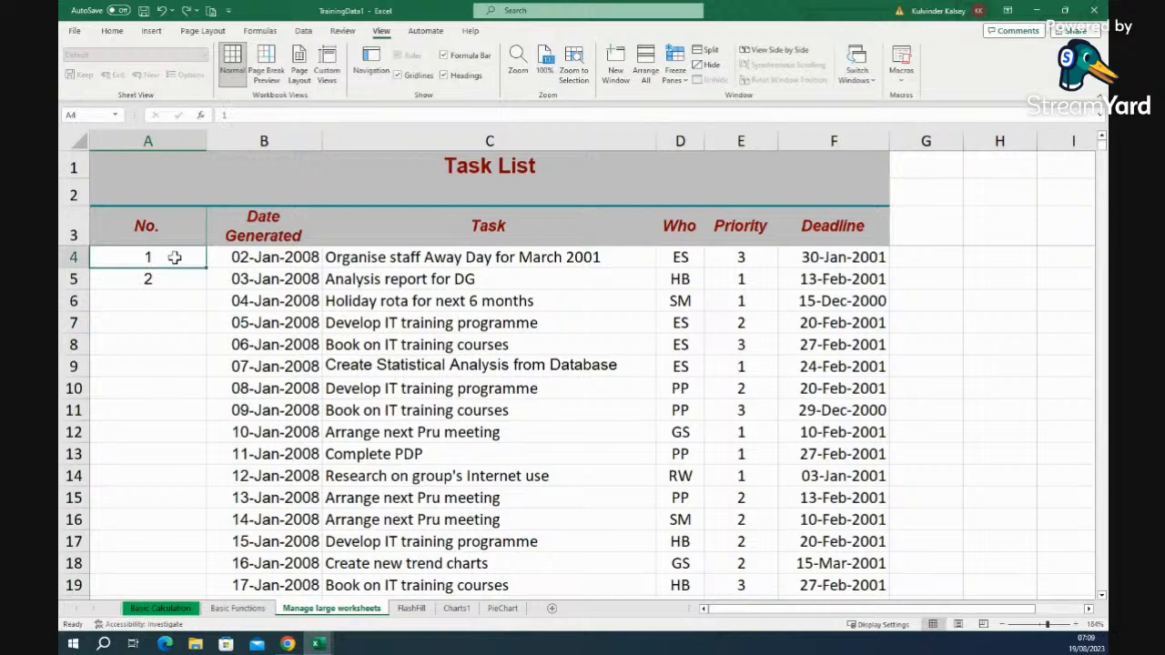
drag(173, 263, 174, 278)
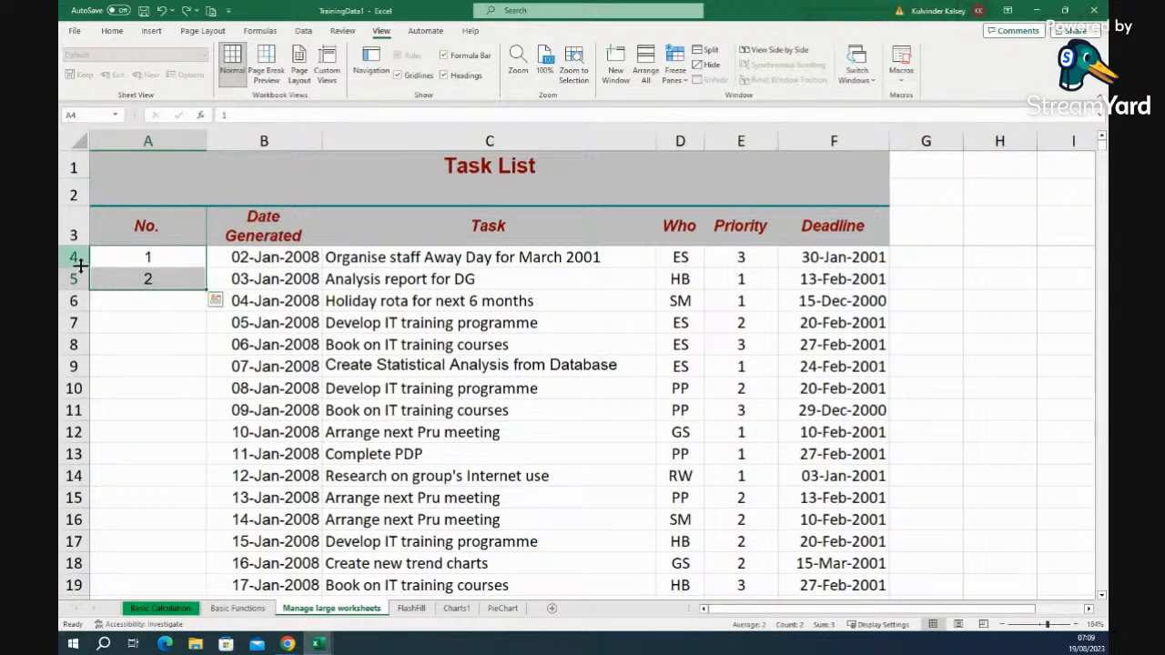
click(166, 304)
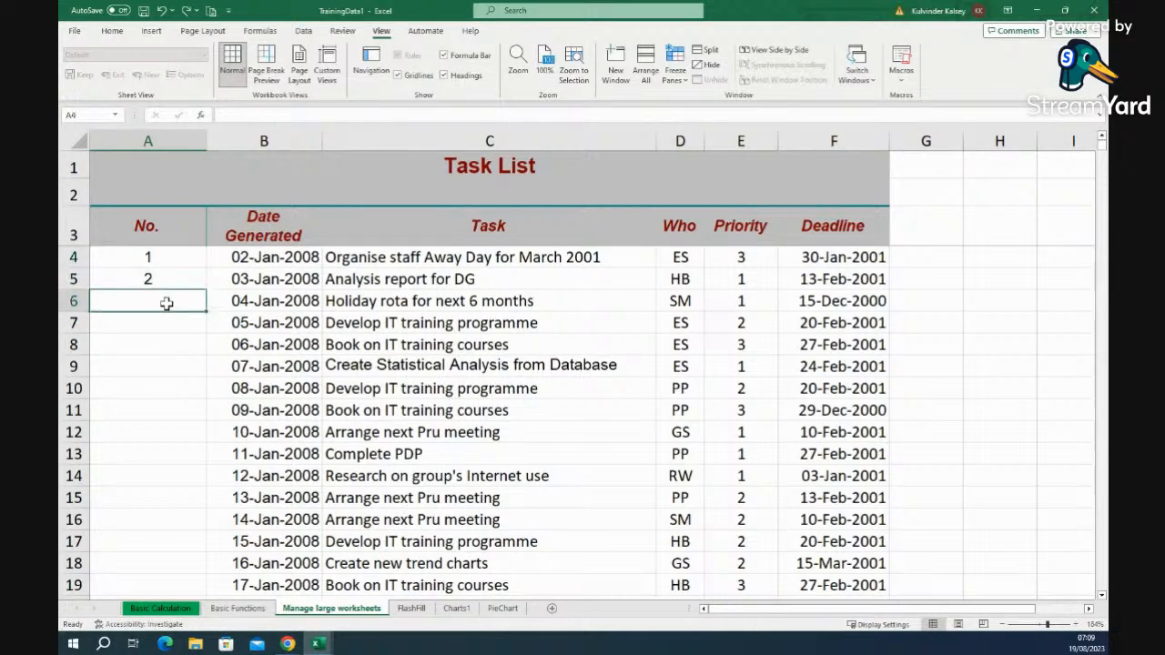
click(167, 262)
- Extend the 1, 2 numbering down column A to 5 in A8
drag(167, 264, 158, 273)
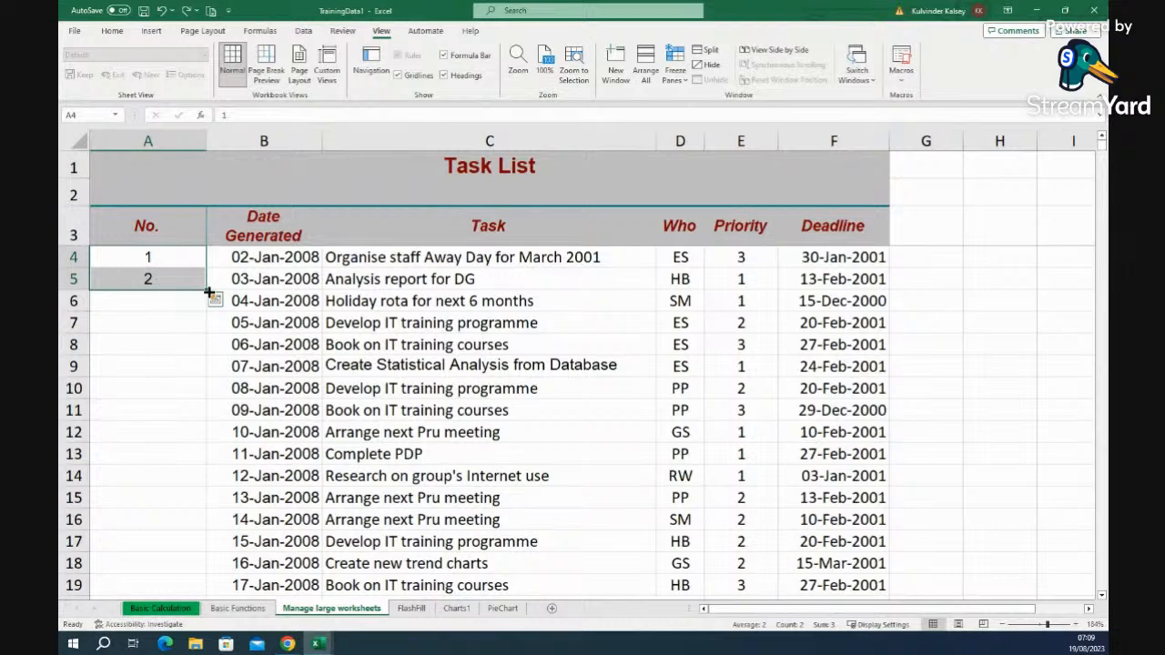
drag(208, 293, 203, 352)
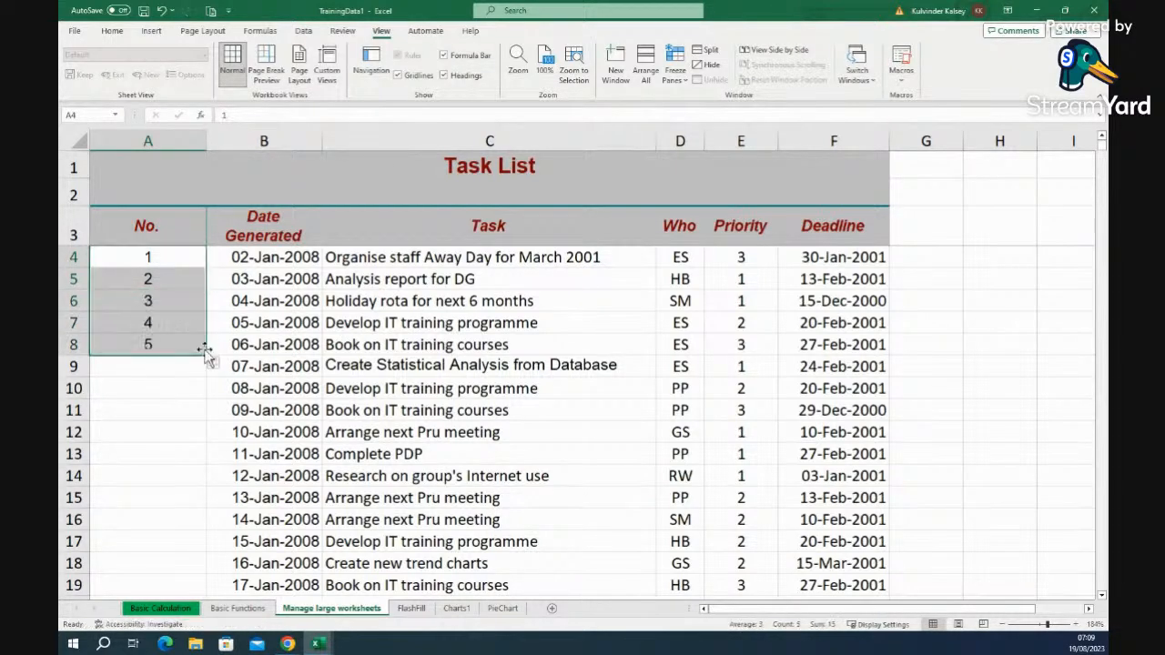
click(157, 397)
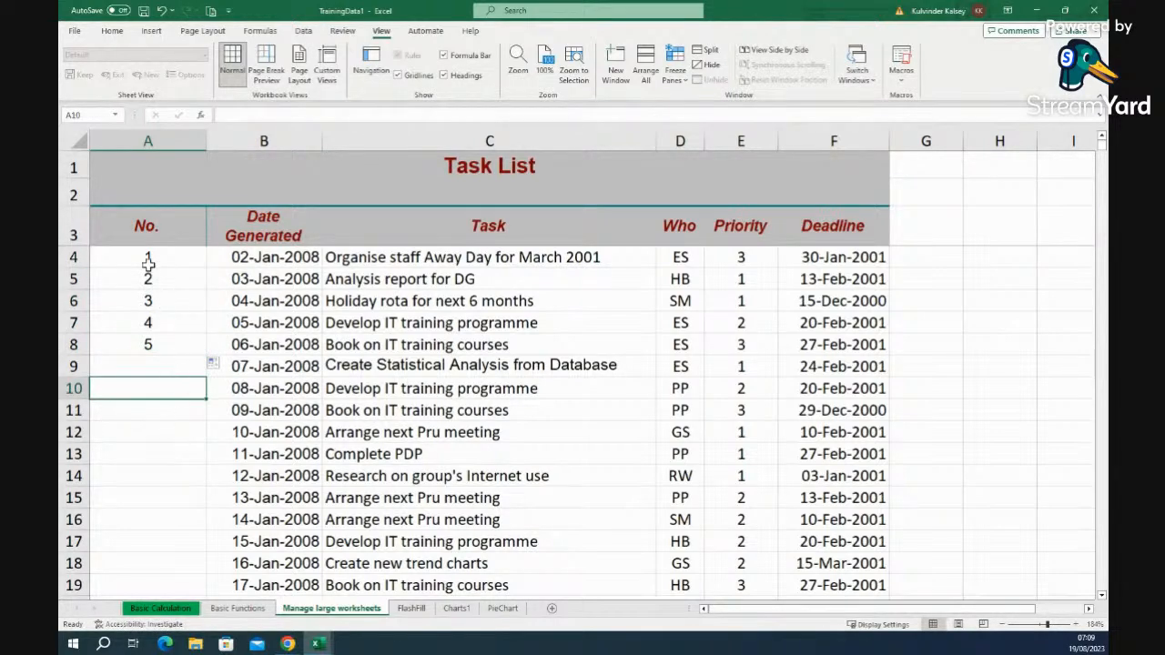
- Clear all the numbers from A4:A8 in the No. column
drag(170, 262, 172, 338)
key(BackSpace)
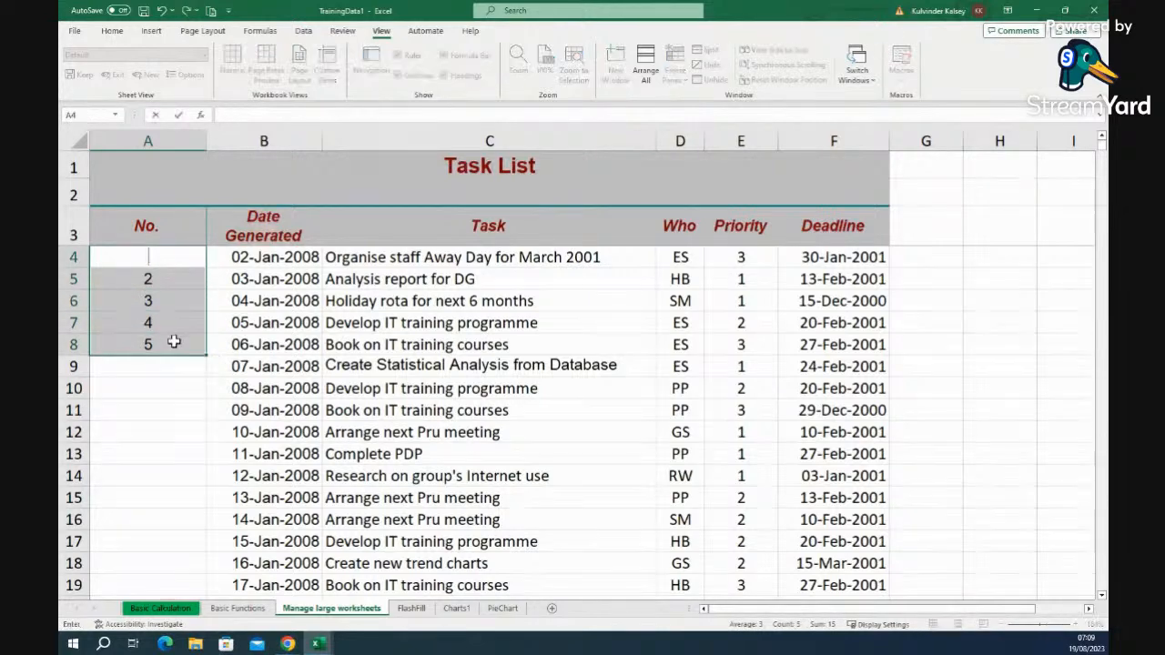
click(174, 390)
drag(164, 346, 179, 283)
key(BackSpace)
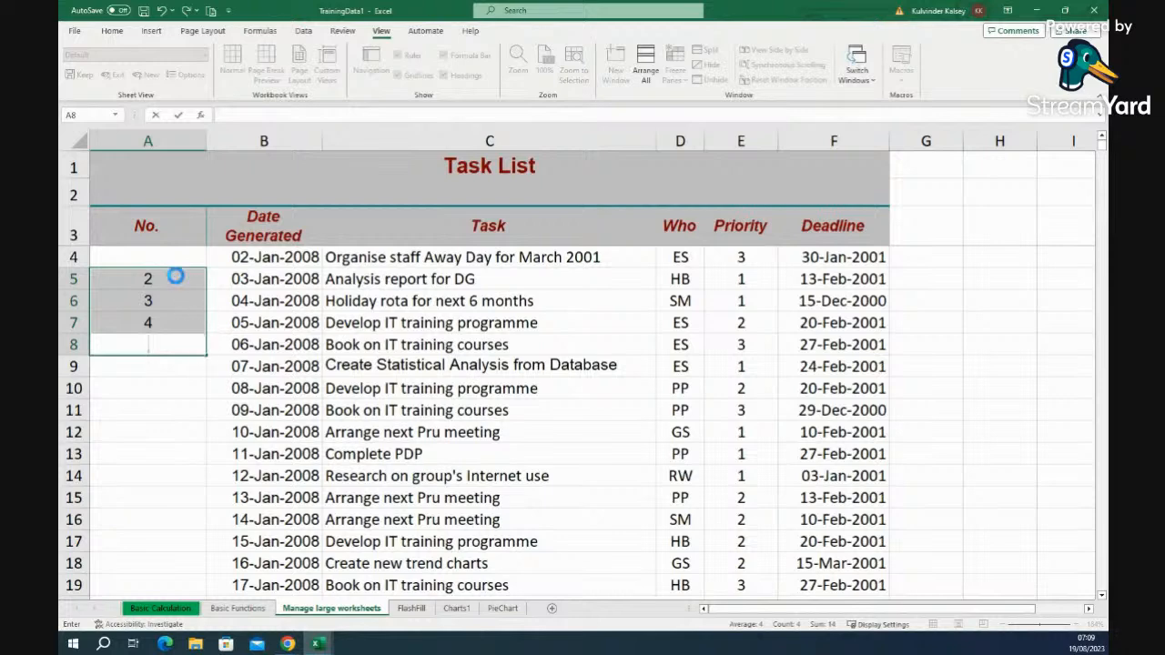
click(174, 276)
key(BackSpace)
click(174, 301)
key(BackSpace)
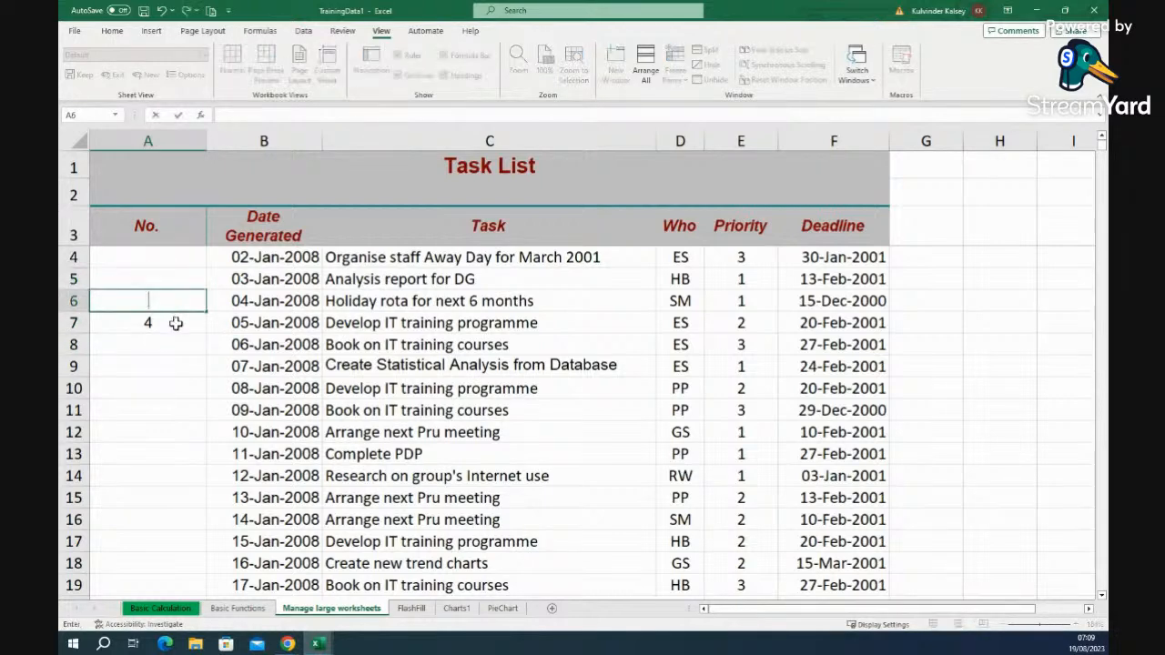
click(175, 323)
key(BackSpace)
- Enter 1 in A4 and 3 in A5
click(172, 258)
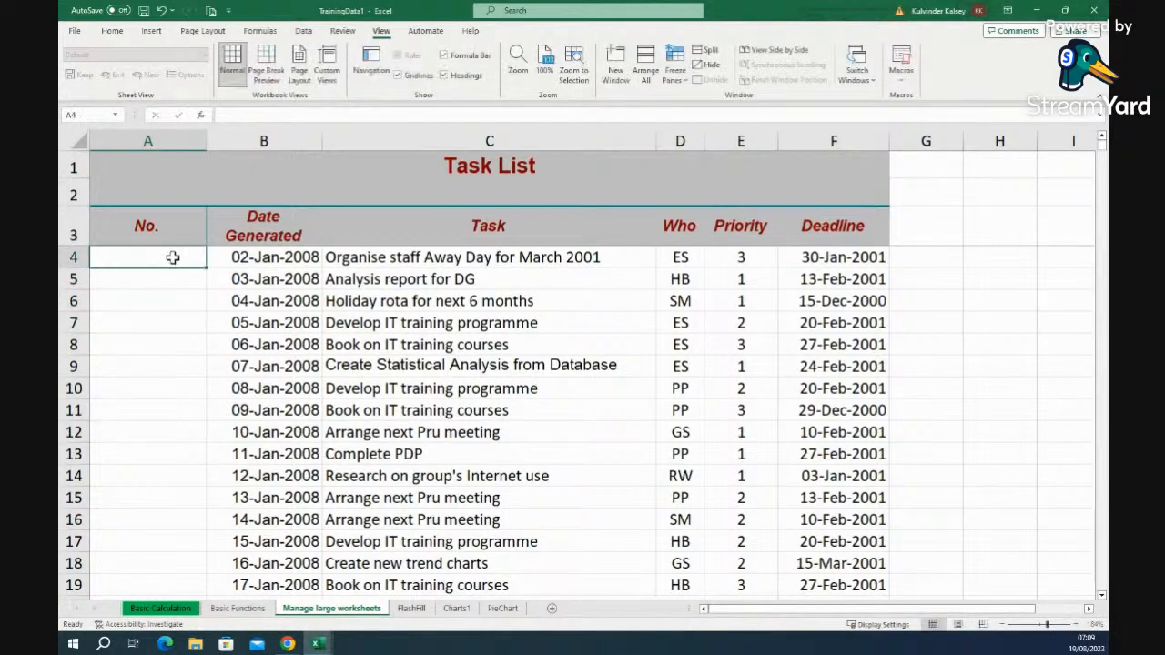
text(1)
click(170, 282)
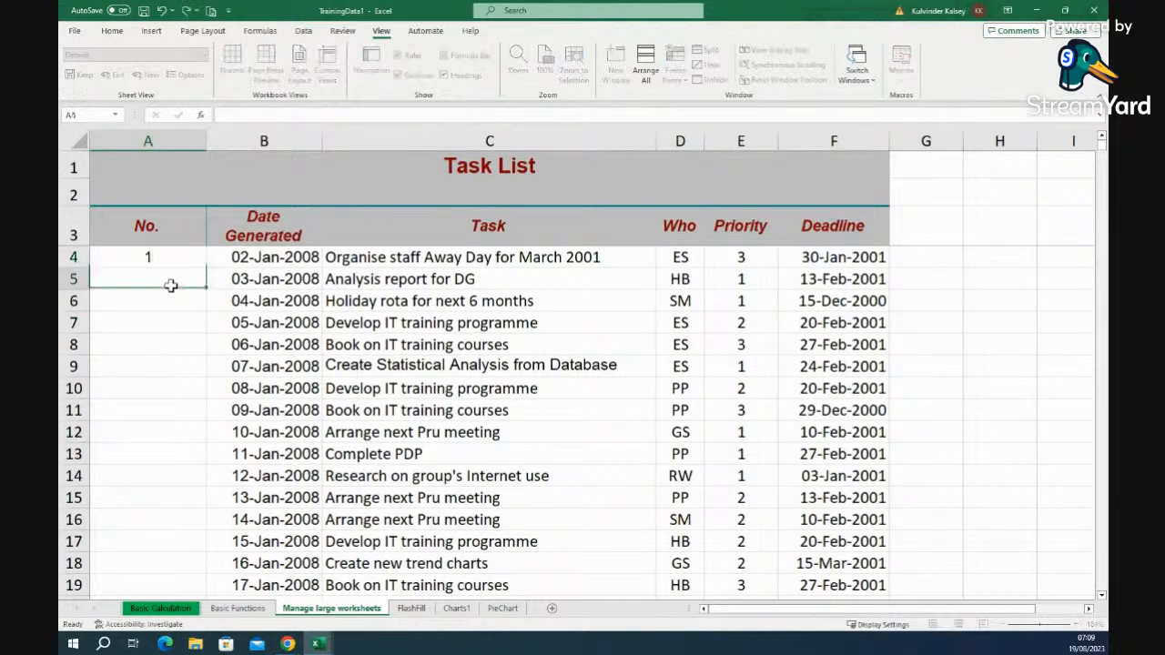
text(3)
click(174, 328)
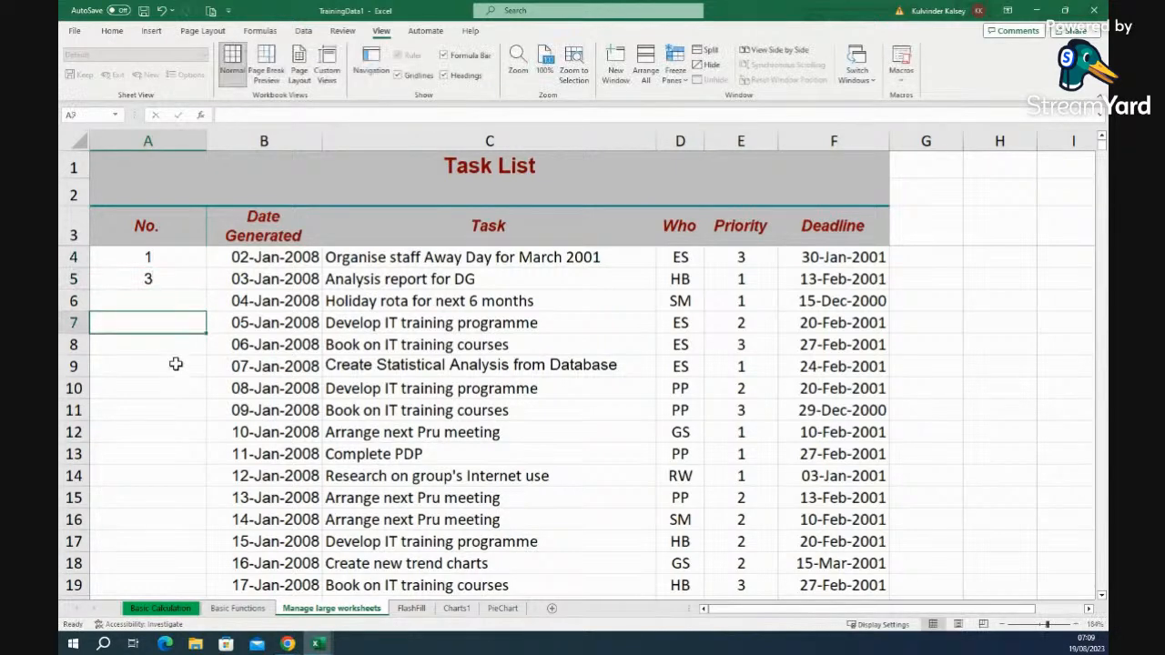
- Fill the odd-number series 1 to 11 down column A to A9
click(177, 257)
drag(176, 257, 195, 380)
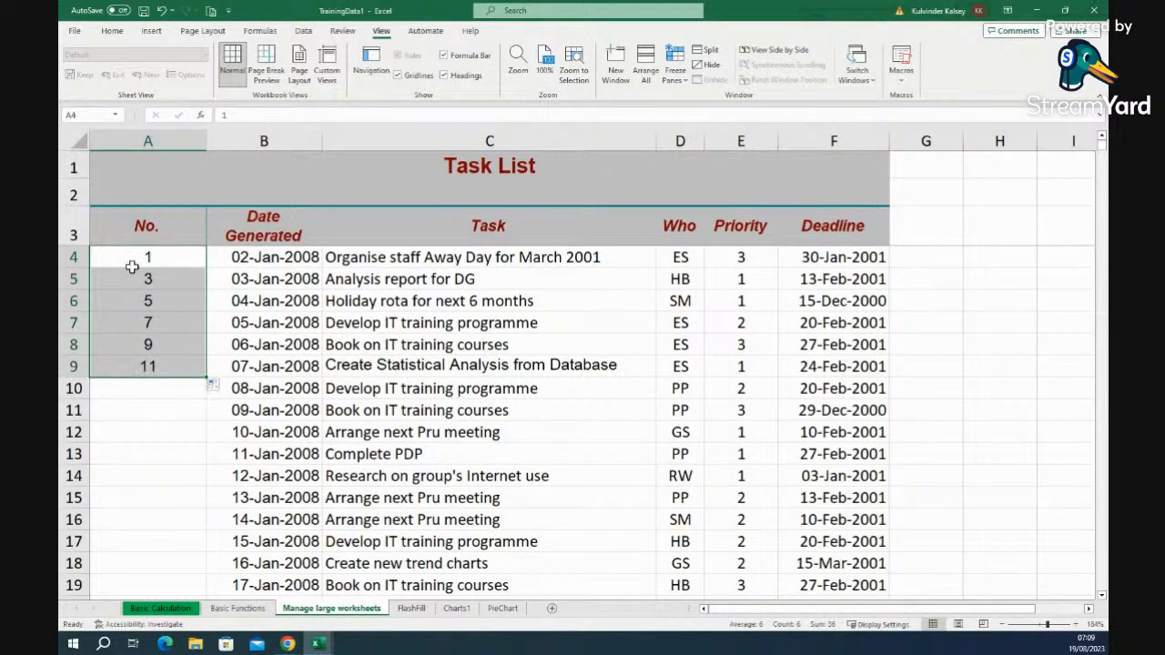
click(148, 460)
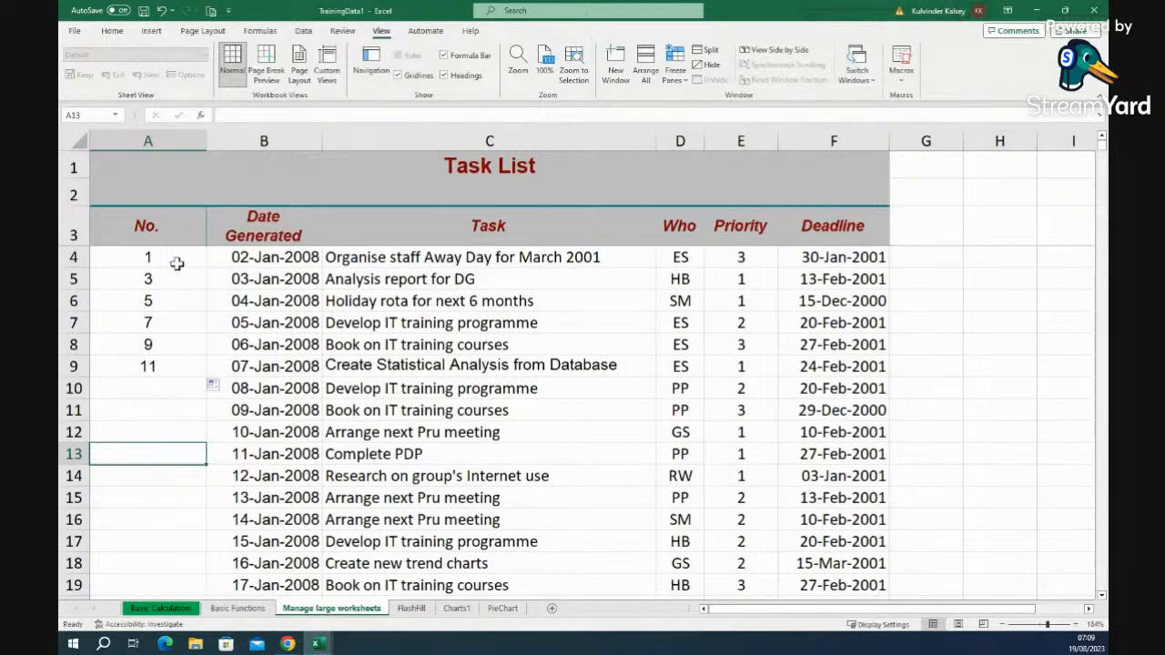
- Delete the odd numbers from A4:A9, leaving the No. column empty
drag(179, 260, 170, 371)
key(BackSpace)
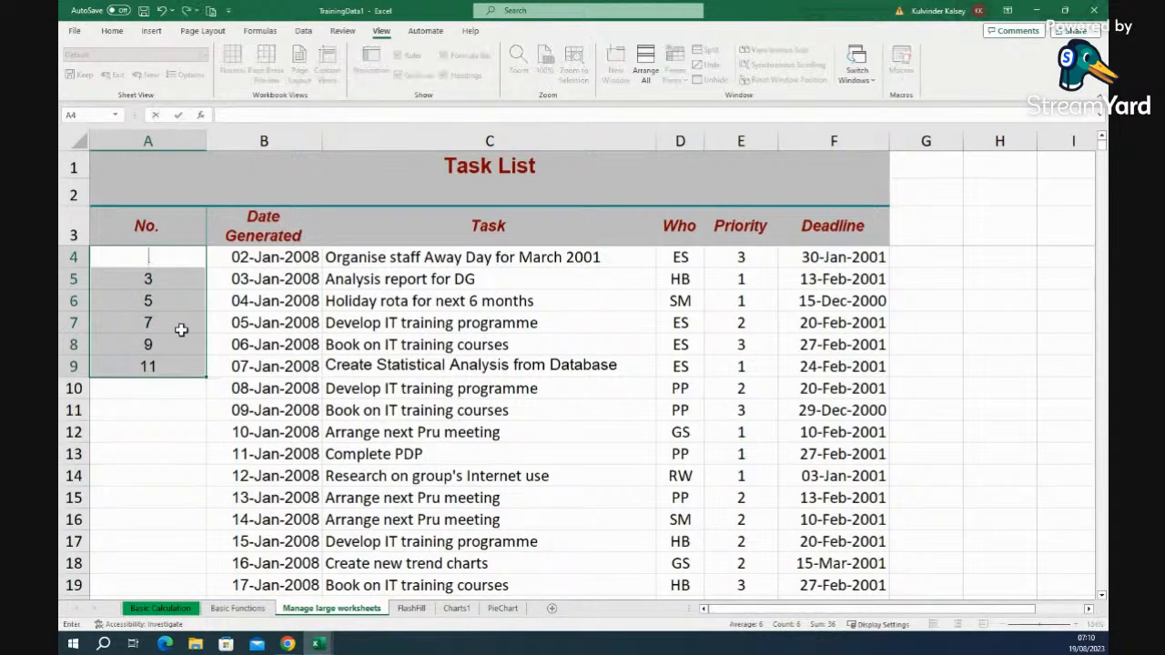
click(171, 435)
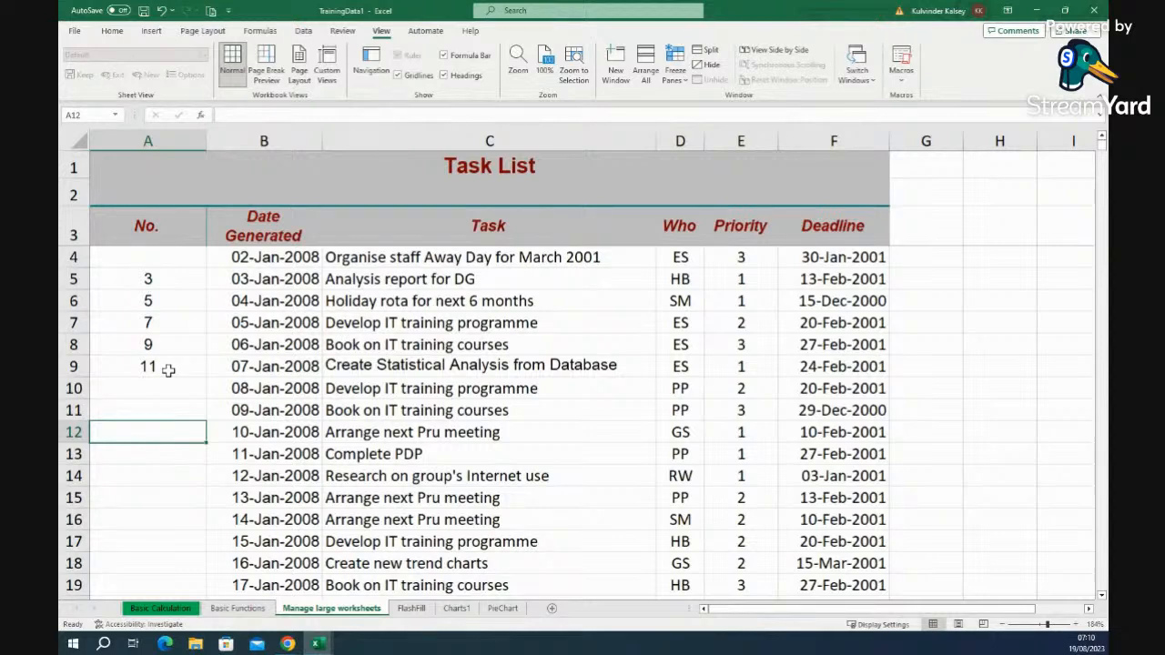
drag(172, 278, 162, 381)
key(Delete)
click(165, 417)
click(179, 262)
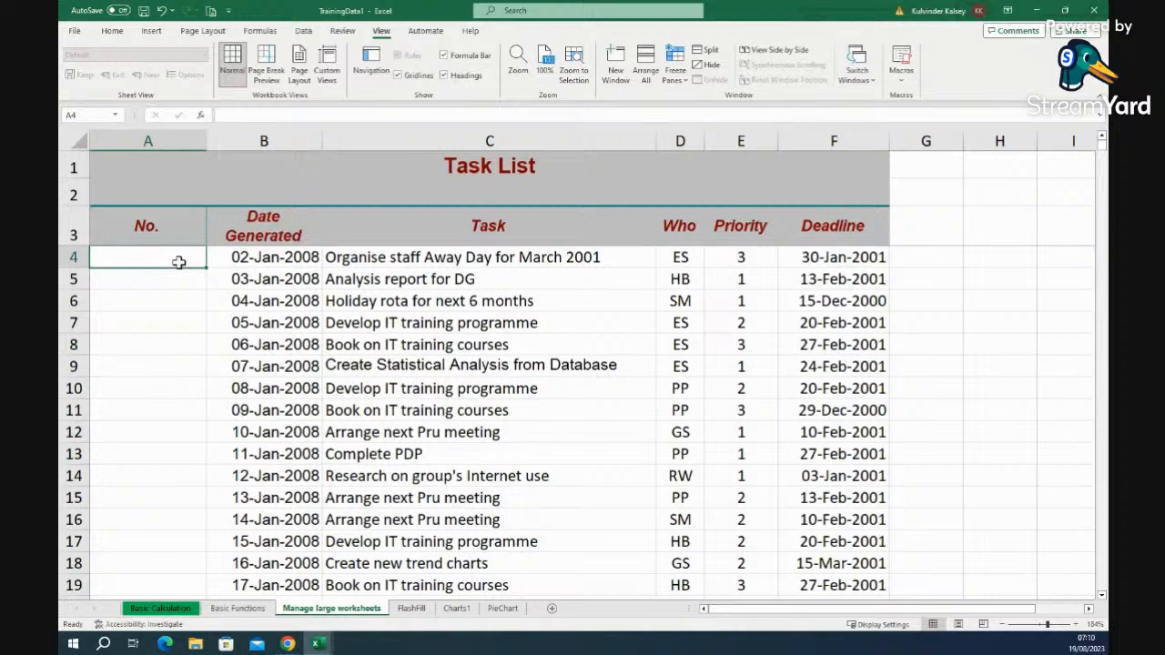
- Enter 1 in A4 and 2 in A5 and select both as the numbering pattern
text(1)
click(174, 279)
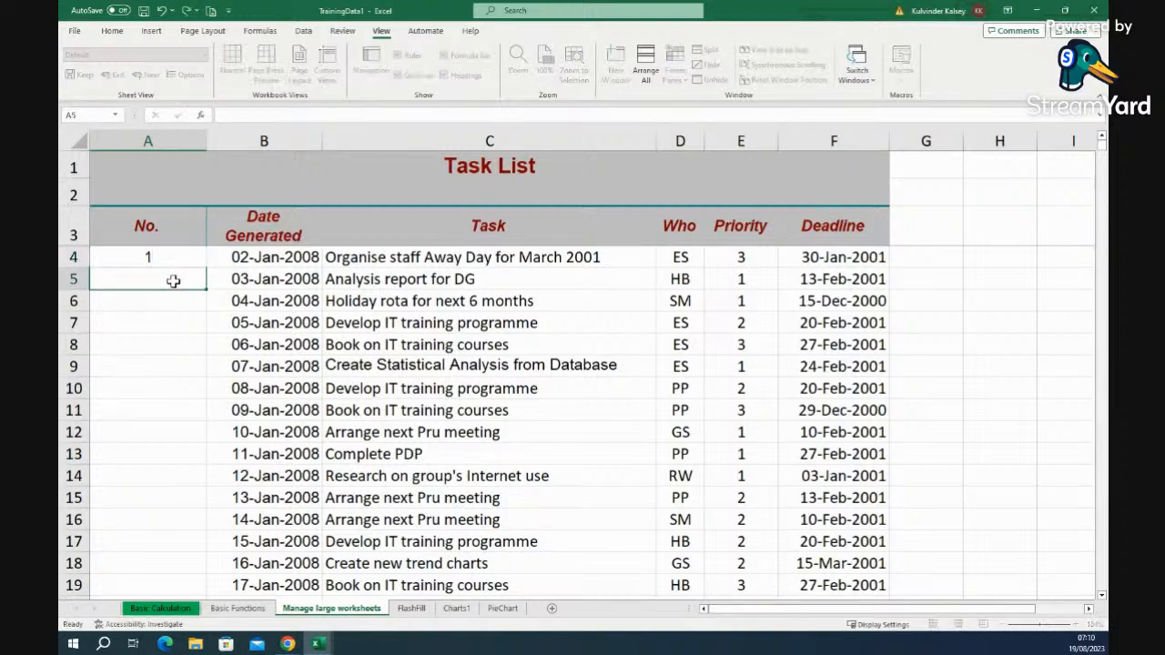
double_click(175, 281)
text(2)
click(174, 330)
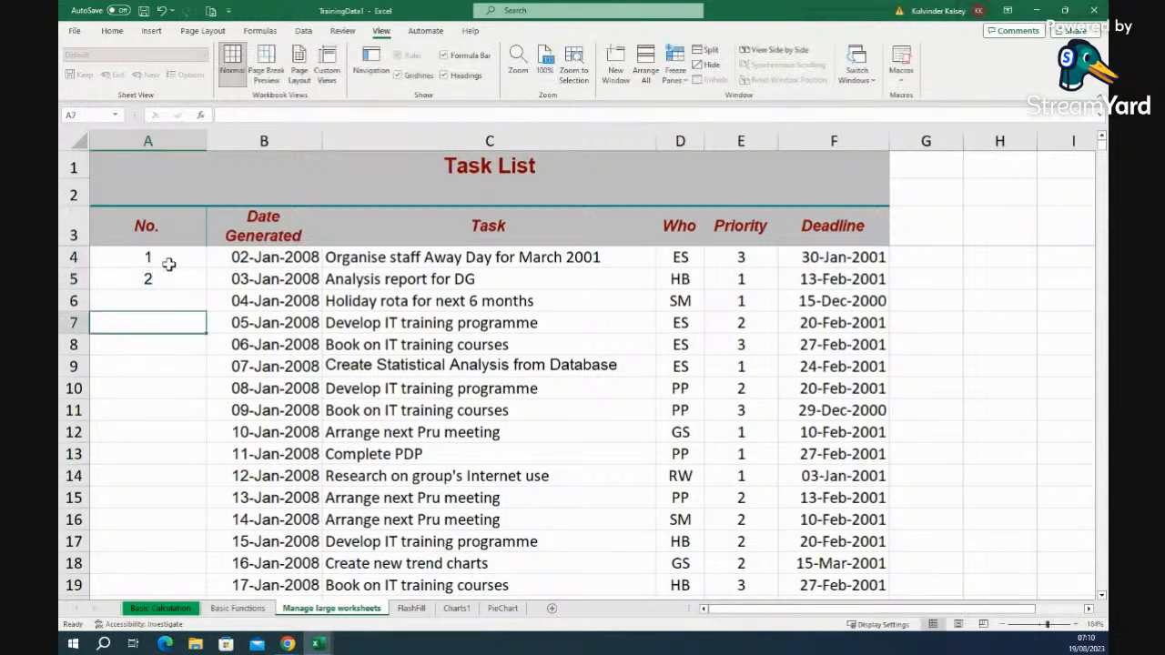
drag(168, 262, 205, 324)
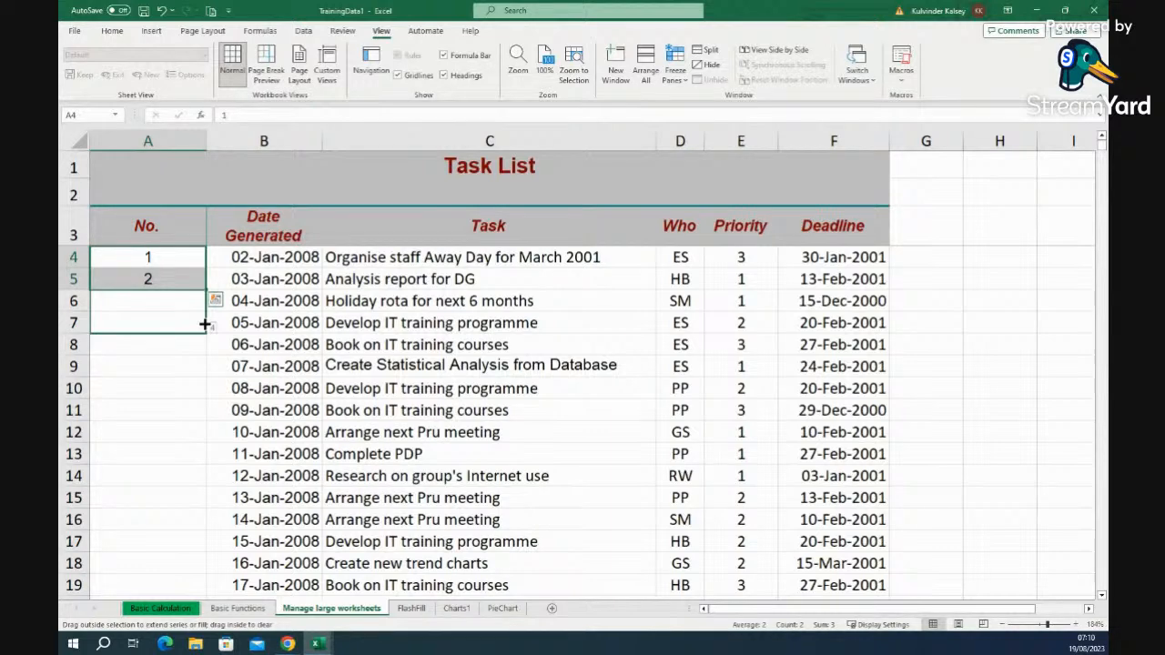
drag(205, 323, 173, 277)
click(177, 344)
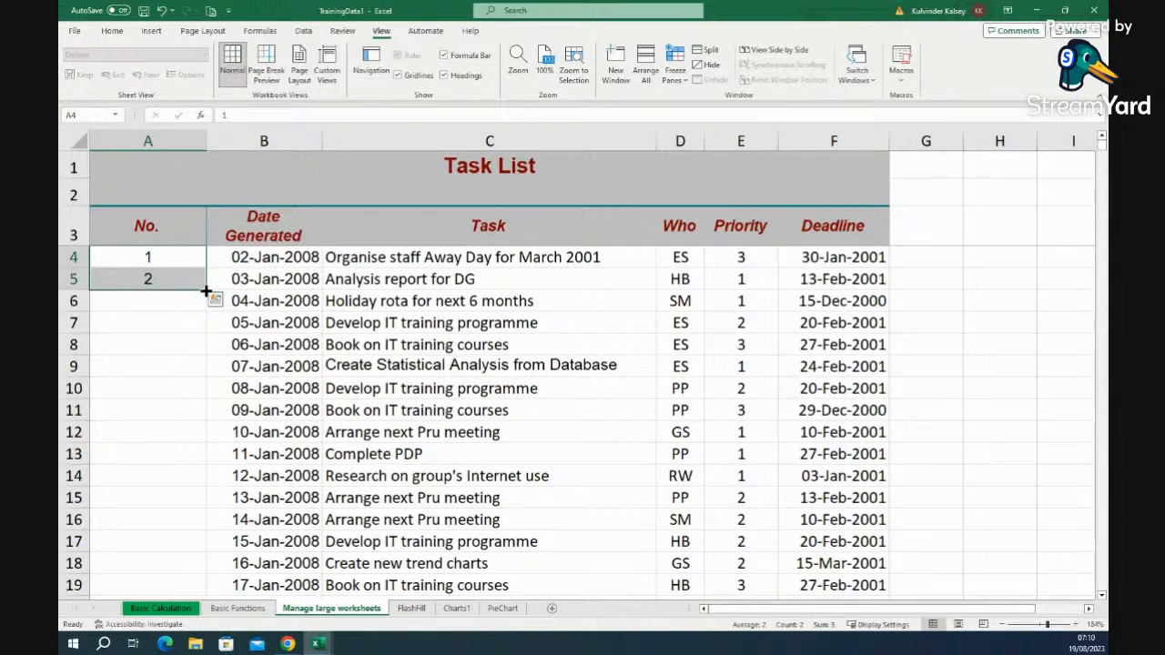
- Auto-fill the numbering down to 79 and check the last task in row 82
double_click(208, 290)
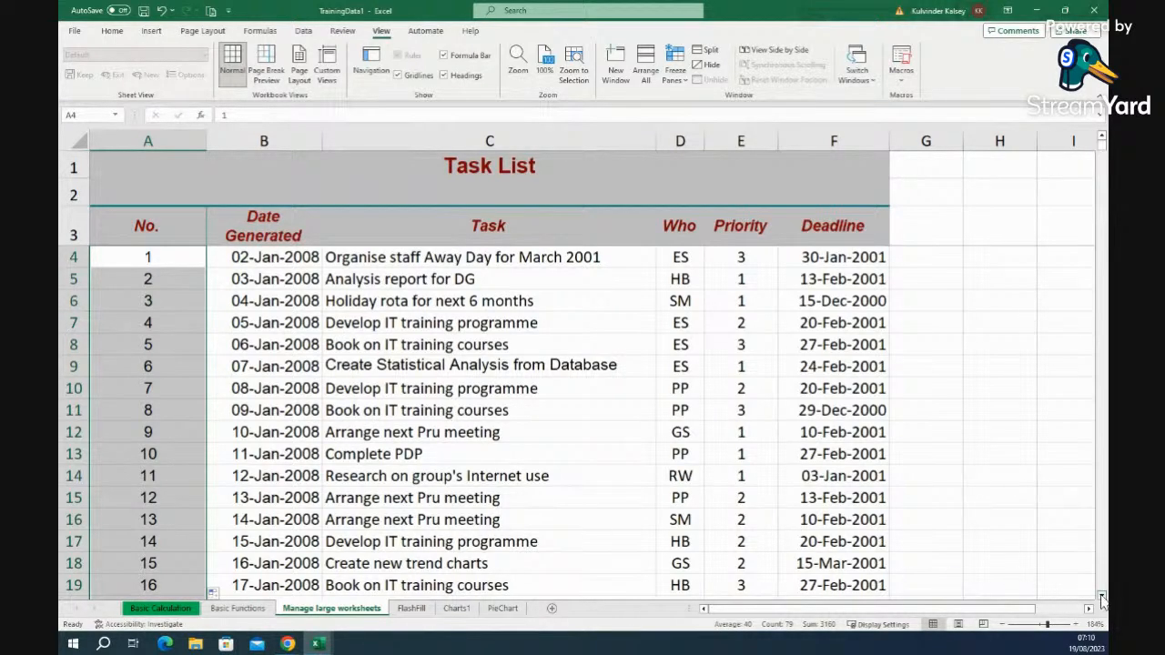
click(1103, 596)
click(1103, 596)
click(1103, 596)
click(1103, 596)
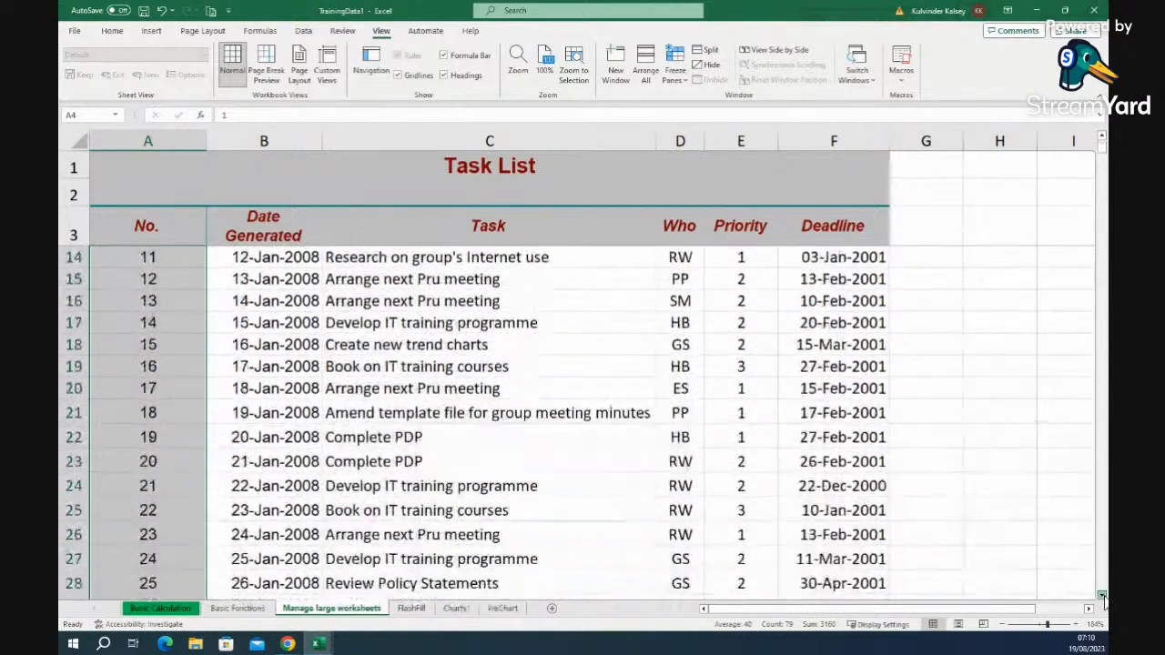
drag(1103, 596, 1103, 596)
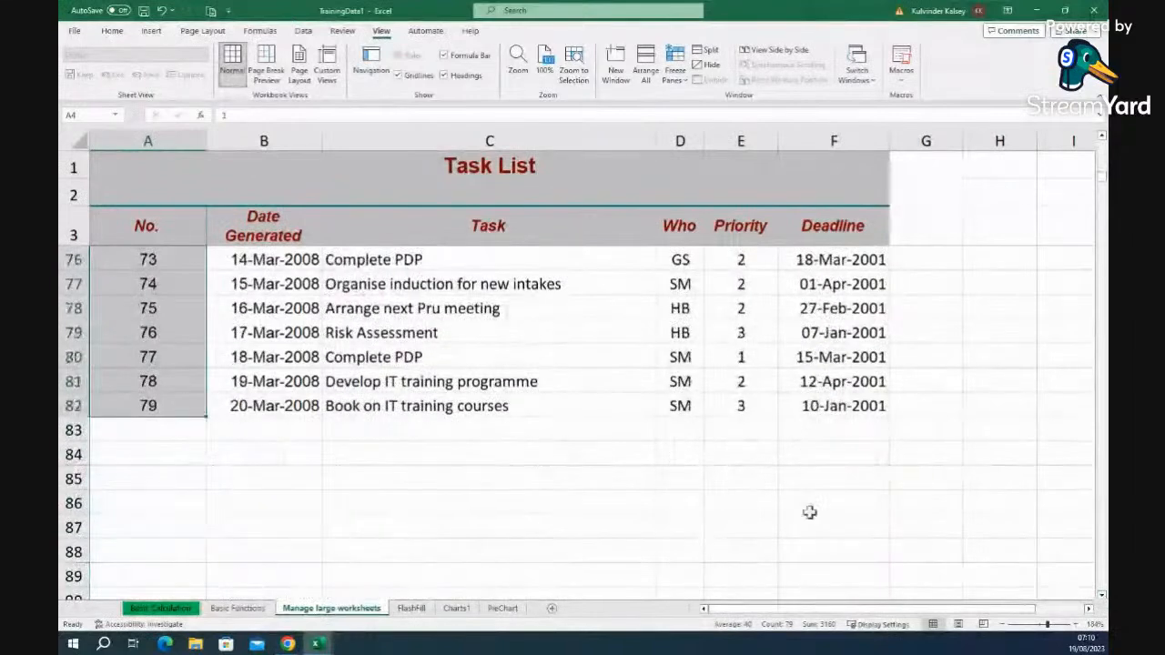
click(232, 474)
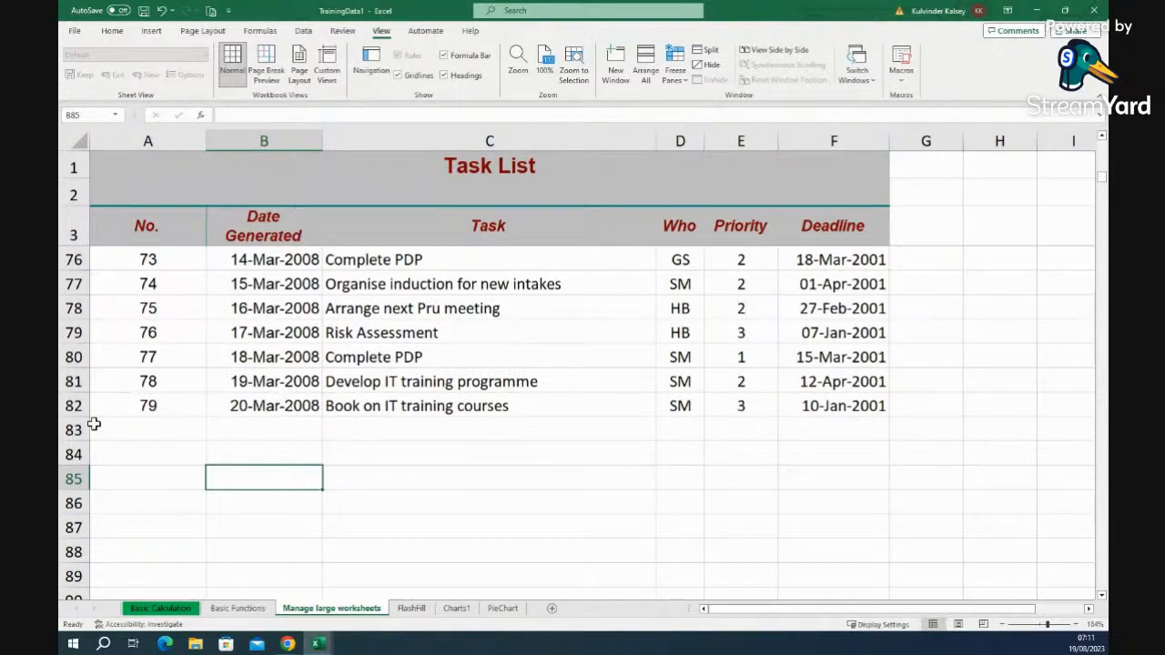
click(72, 406)
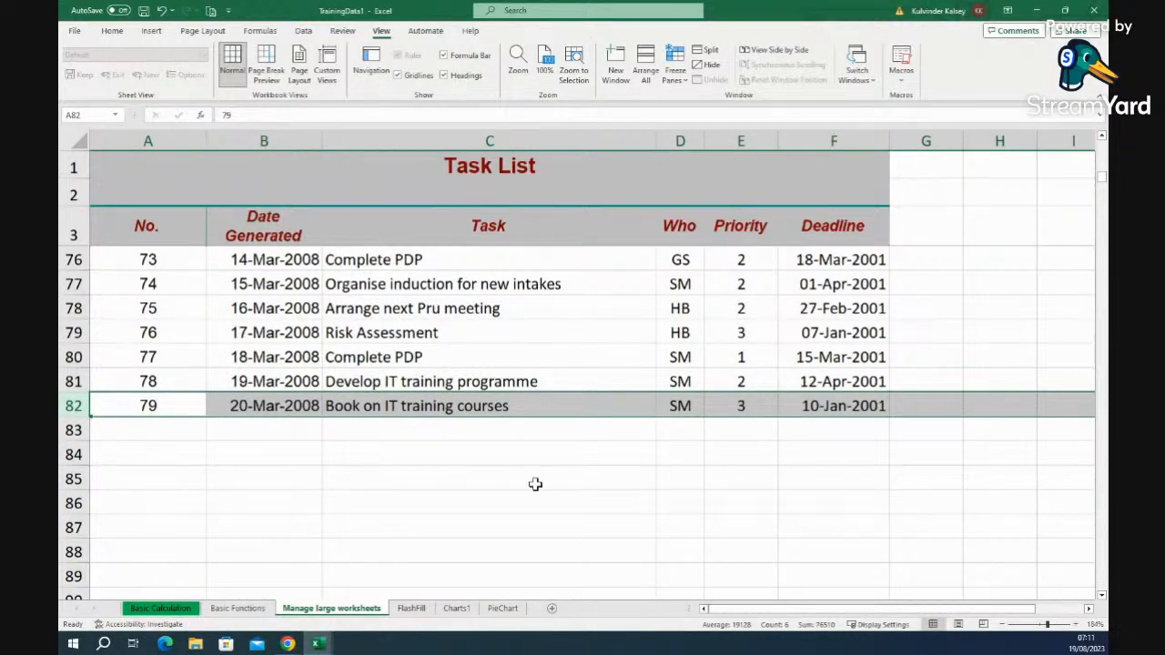
scroll(535, 482, up, 6)
scroll(535, 483, up, 18)
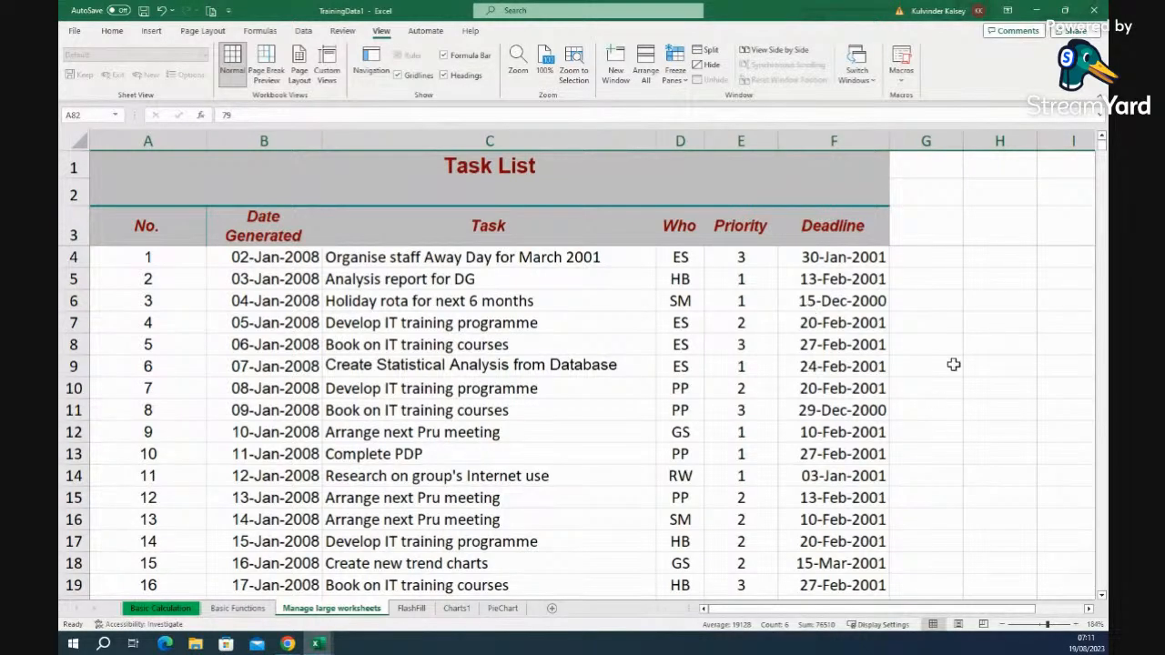
scroll(999, 616, right, 2)
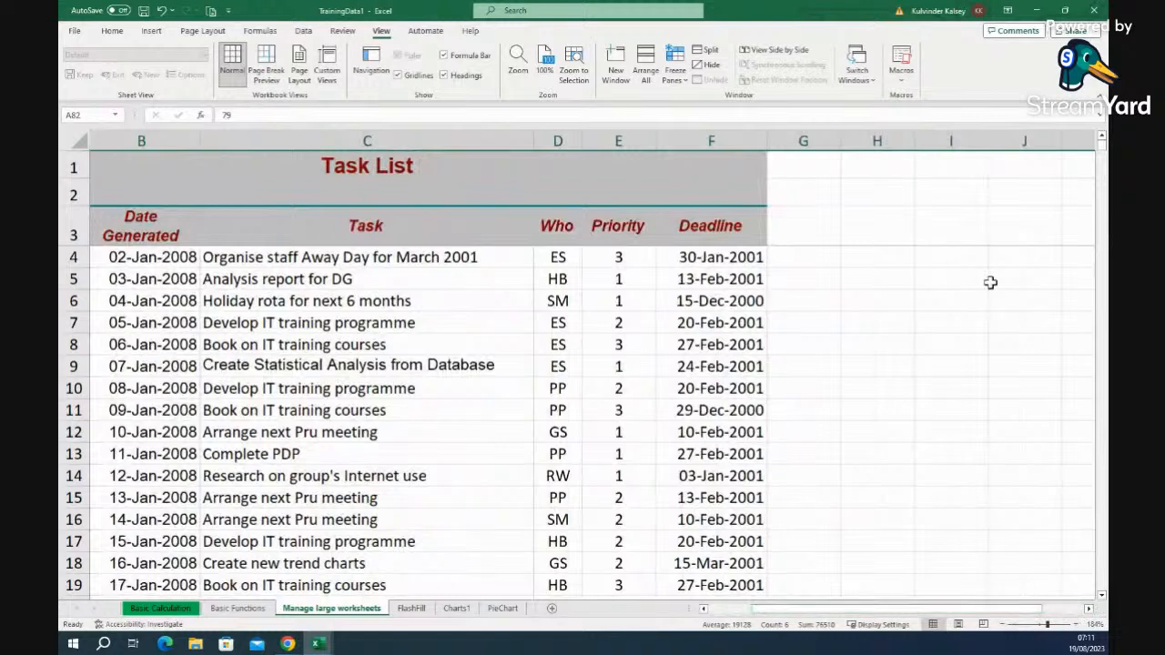
click(937, 256)
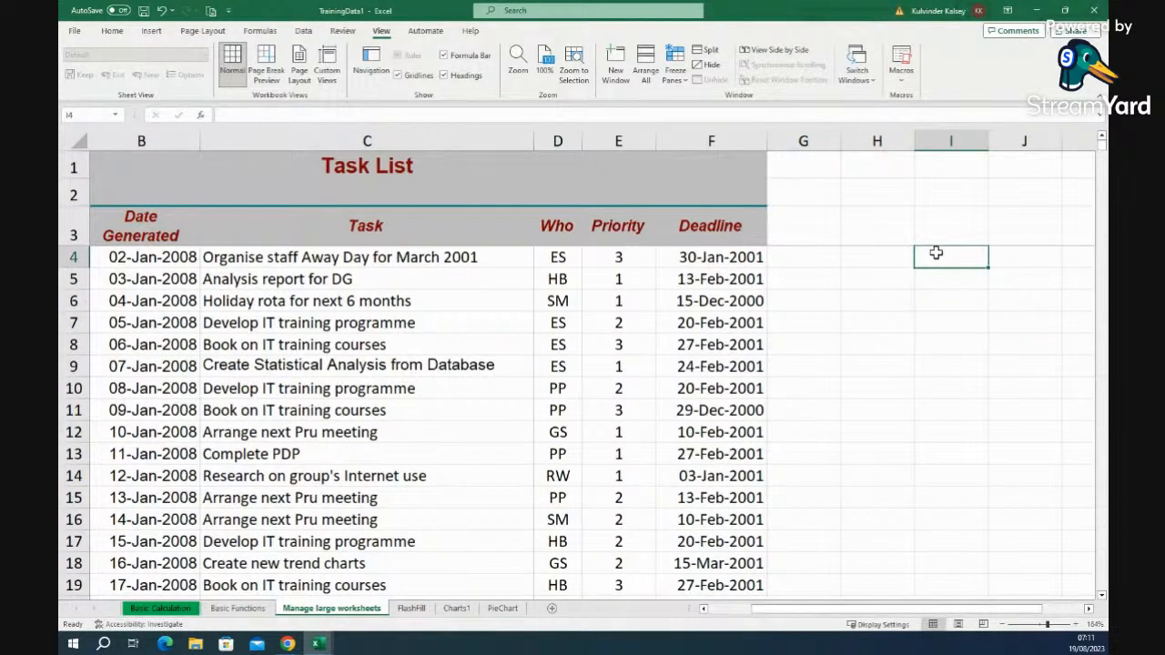
text(man)
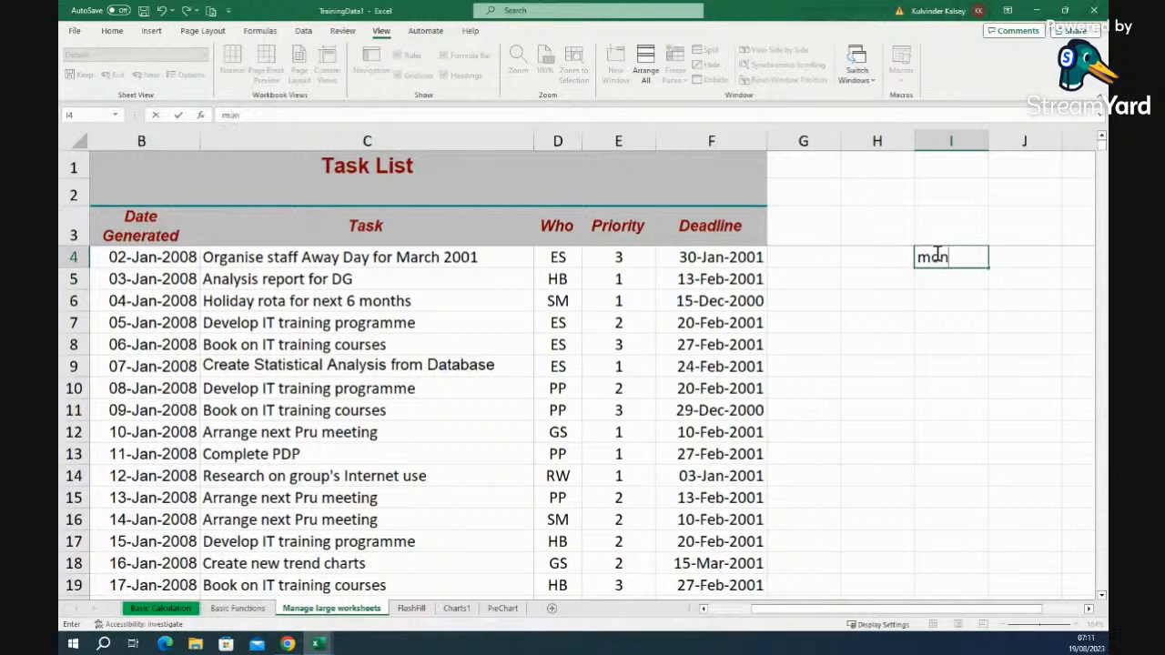
click(943, 296)
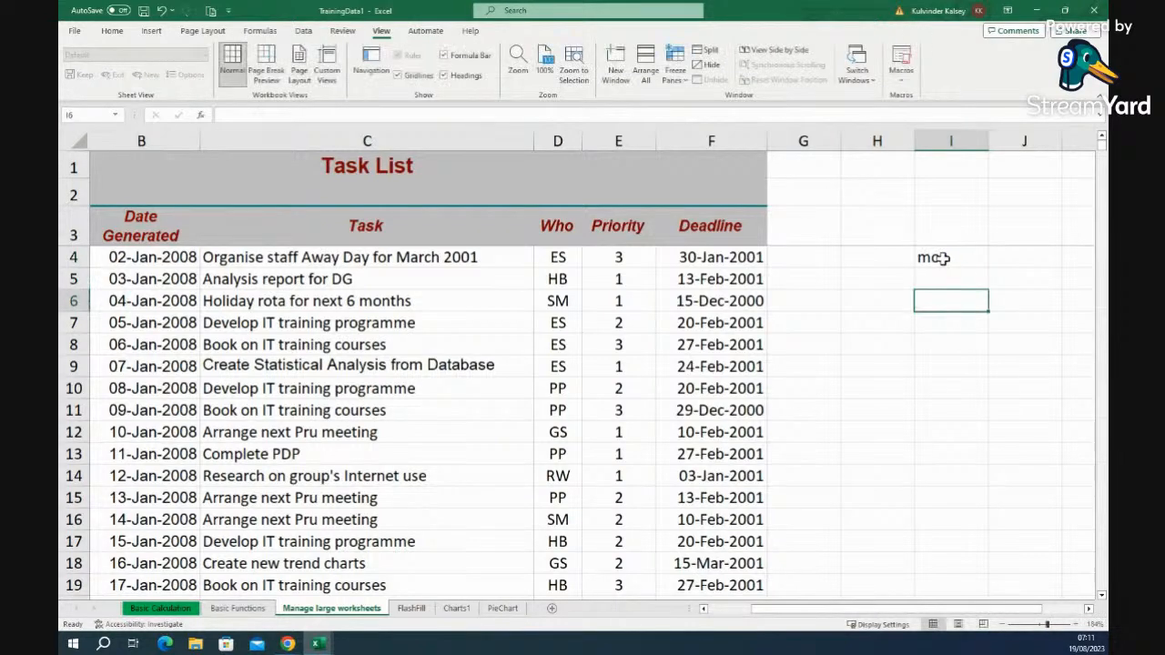
click(942, 258)
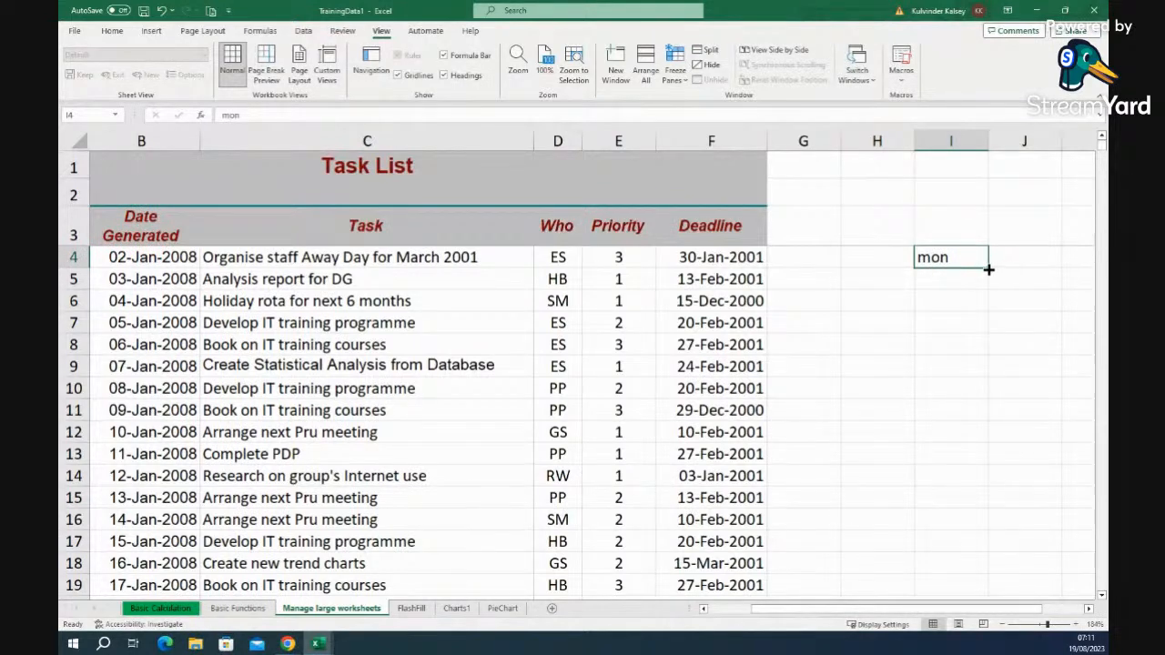
drag(988, 269, 977, 398)
click(1048, 363)
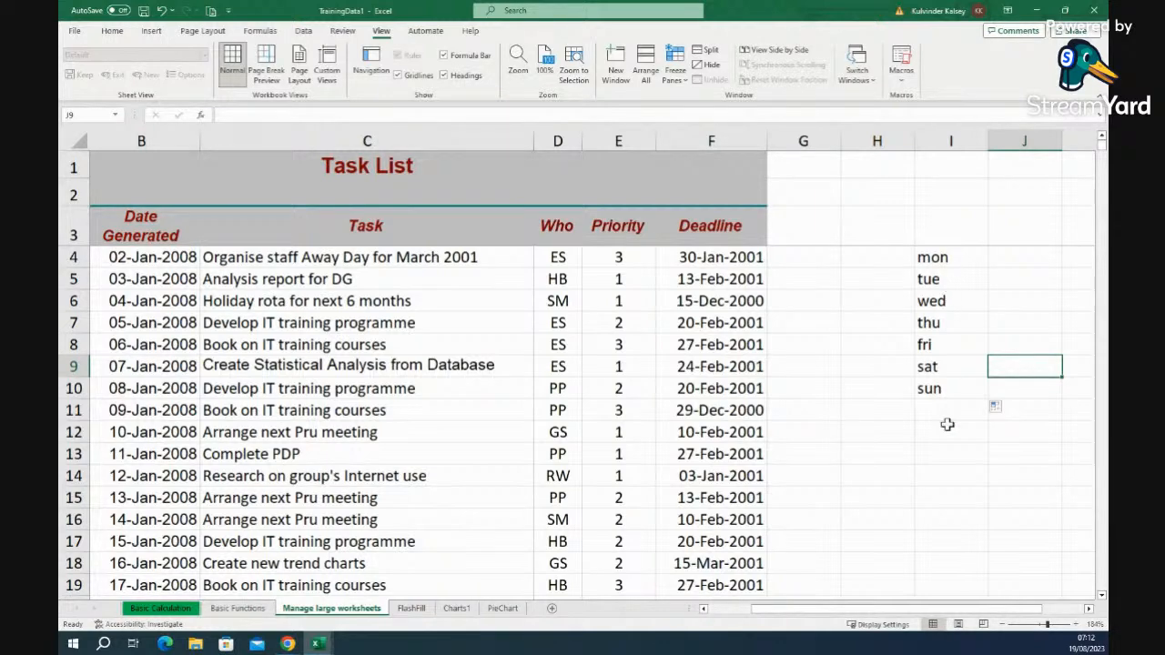
drag(950, 395, 955, 259)
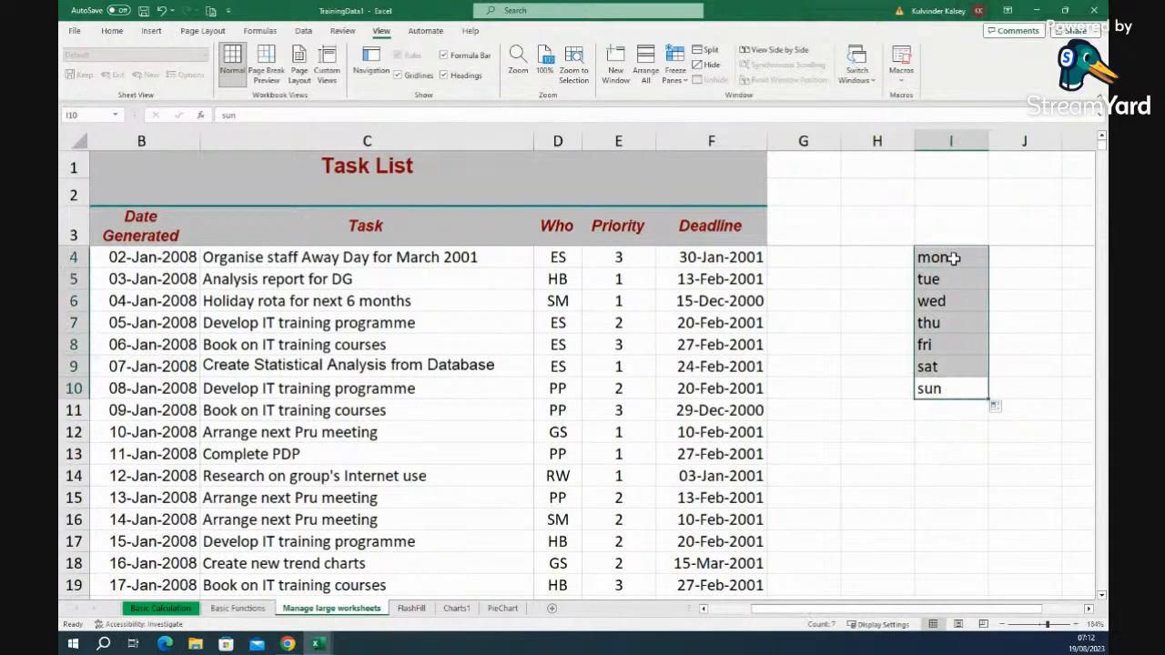
key(Delete)
click(947, 258)
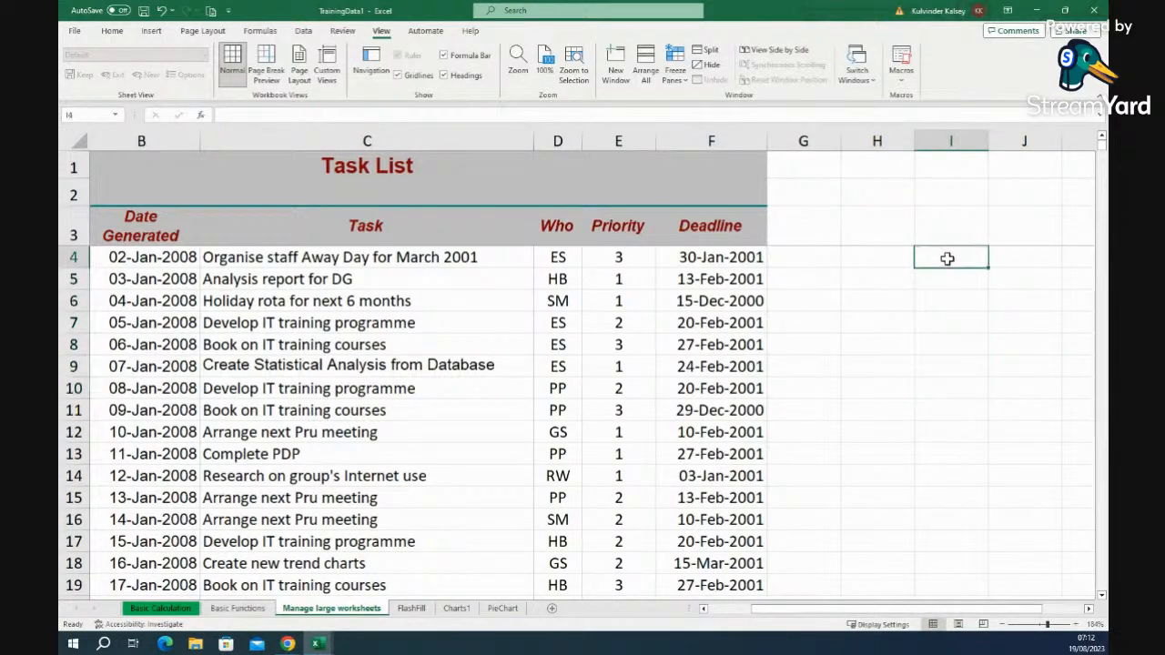
- Type Mon in I4, fill Mon to Sat down to I9, then delete the series
text(M)
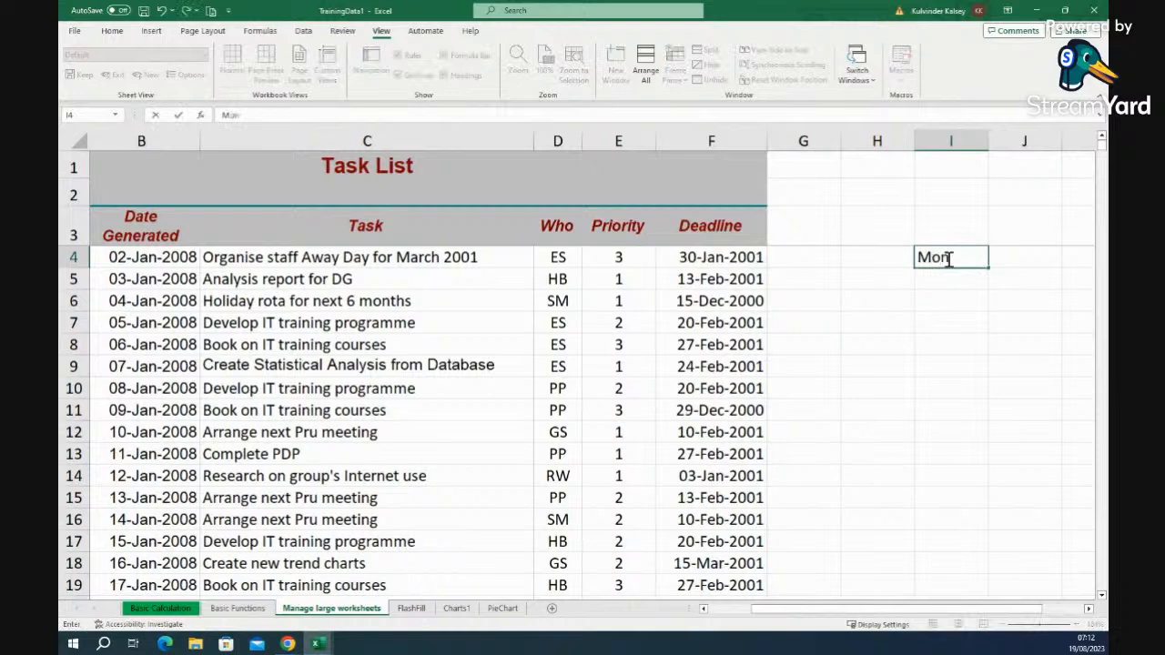
text(on)
click(950, 431)
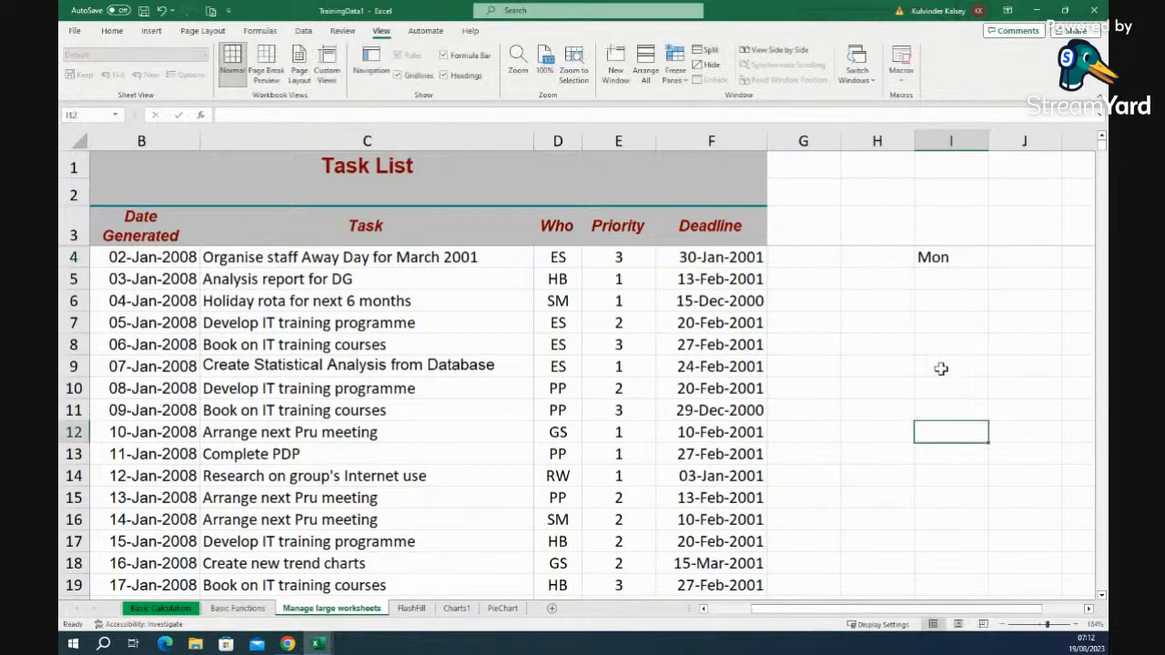
click(964, 258)
drag(990, 269, 975, 376)
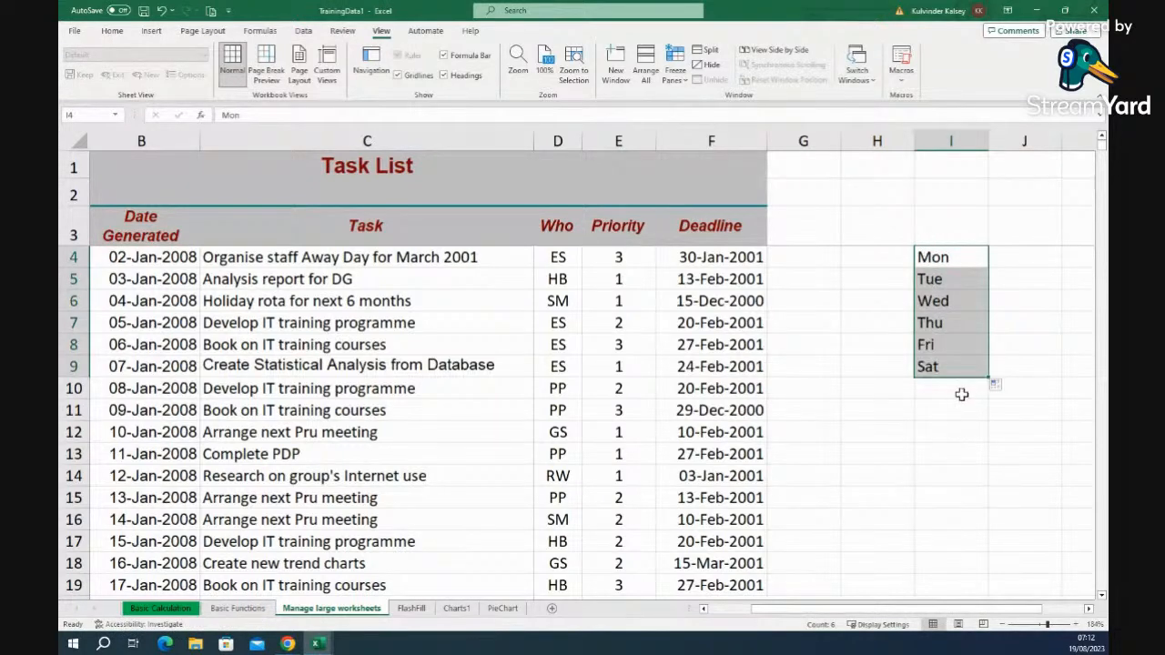
click(960, 393)
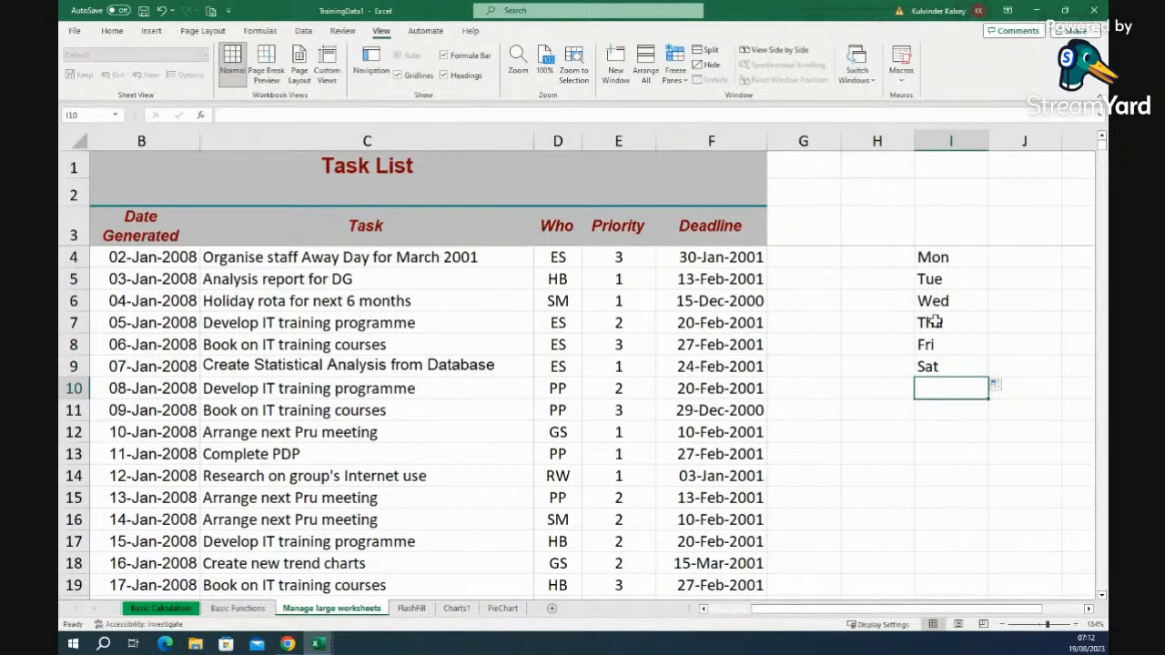
drag(962, 261, 944, 365)
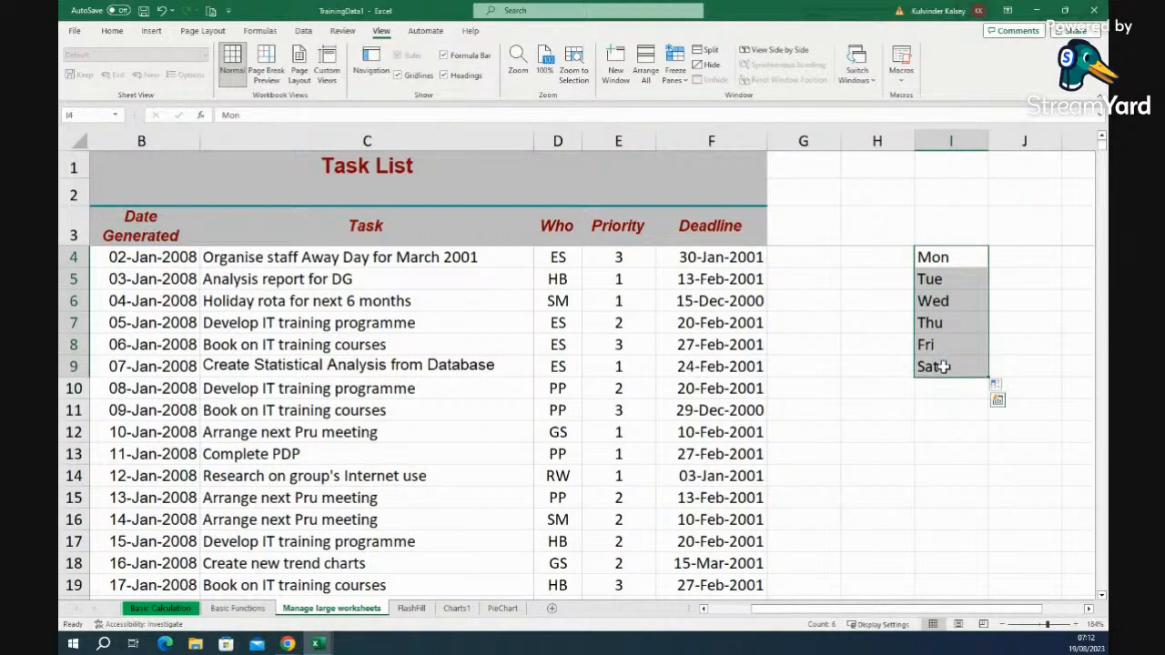
key(BackSpace)
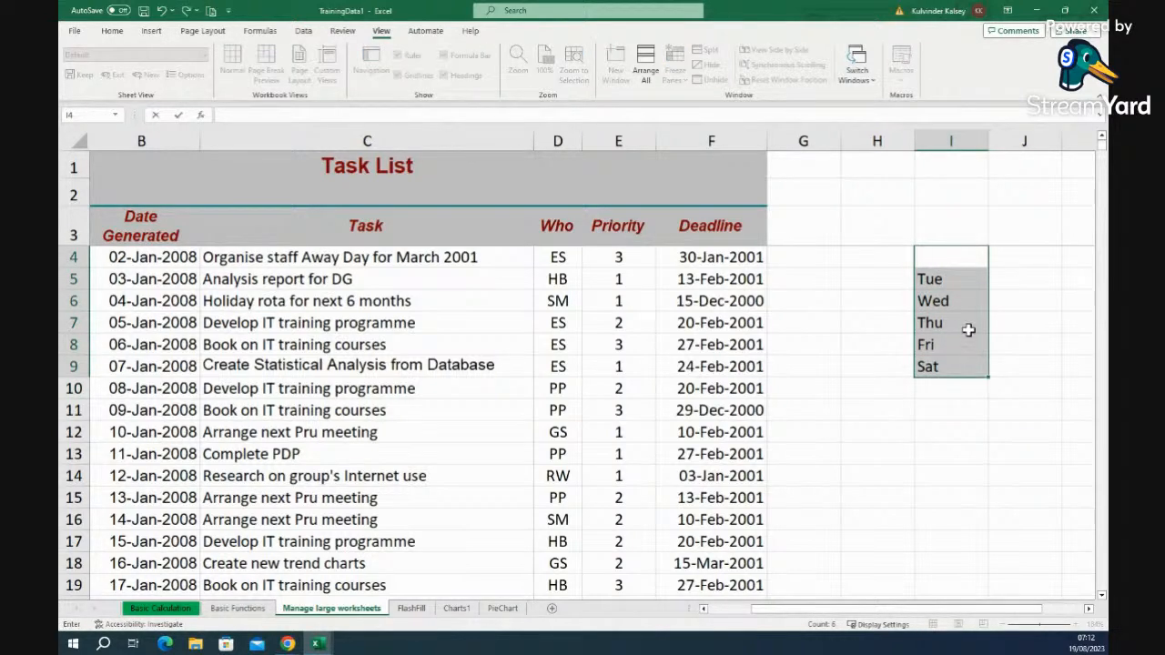
click(946, 460)
drag(946, 280, 948, 371)
key(Delete)
- Enter Monday in I4, fill the weekdays to Saturday, then delete them again
click(934, 252)
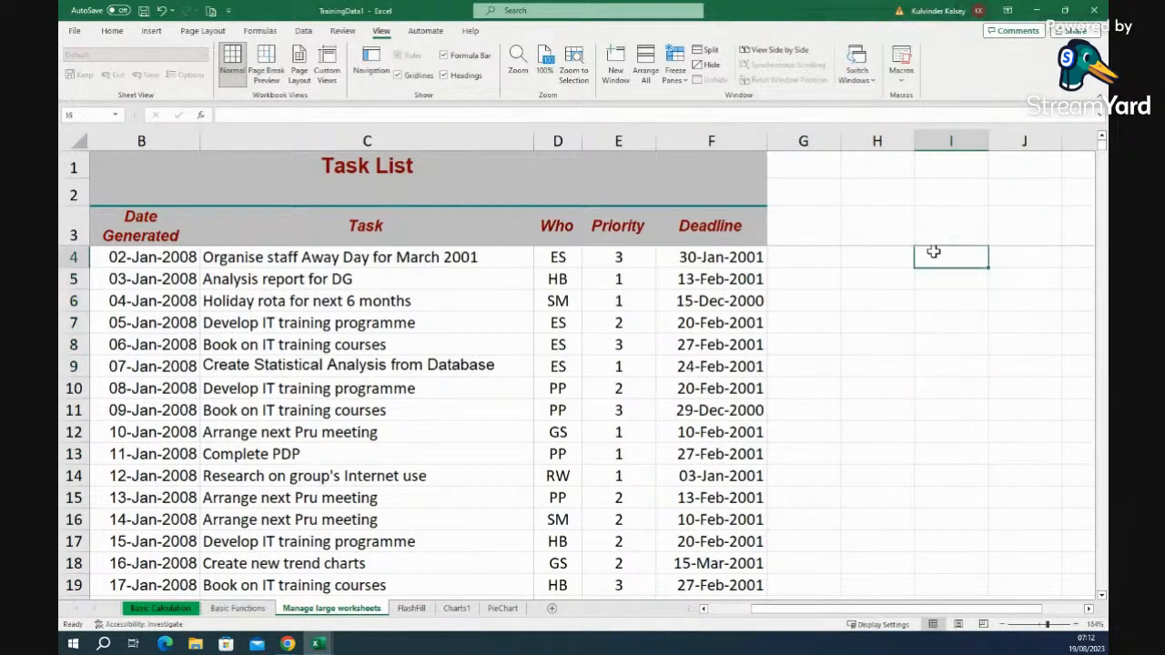
text(Mon)
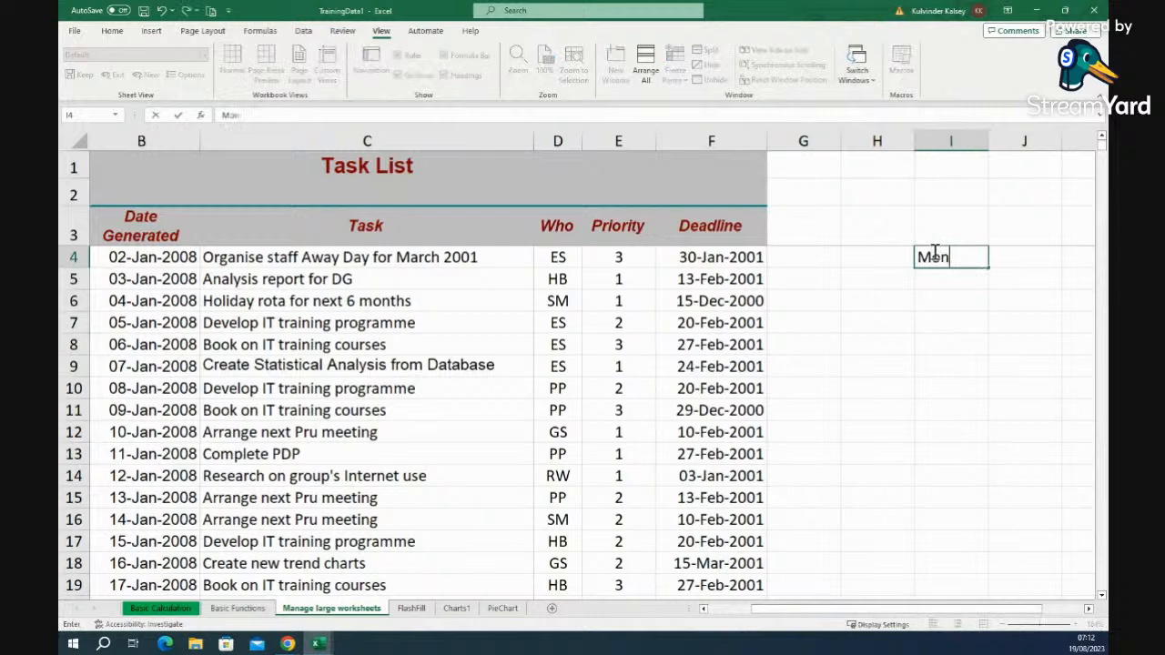
text(day)
click(963, 350)
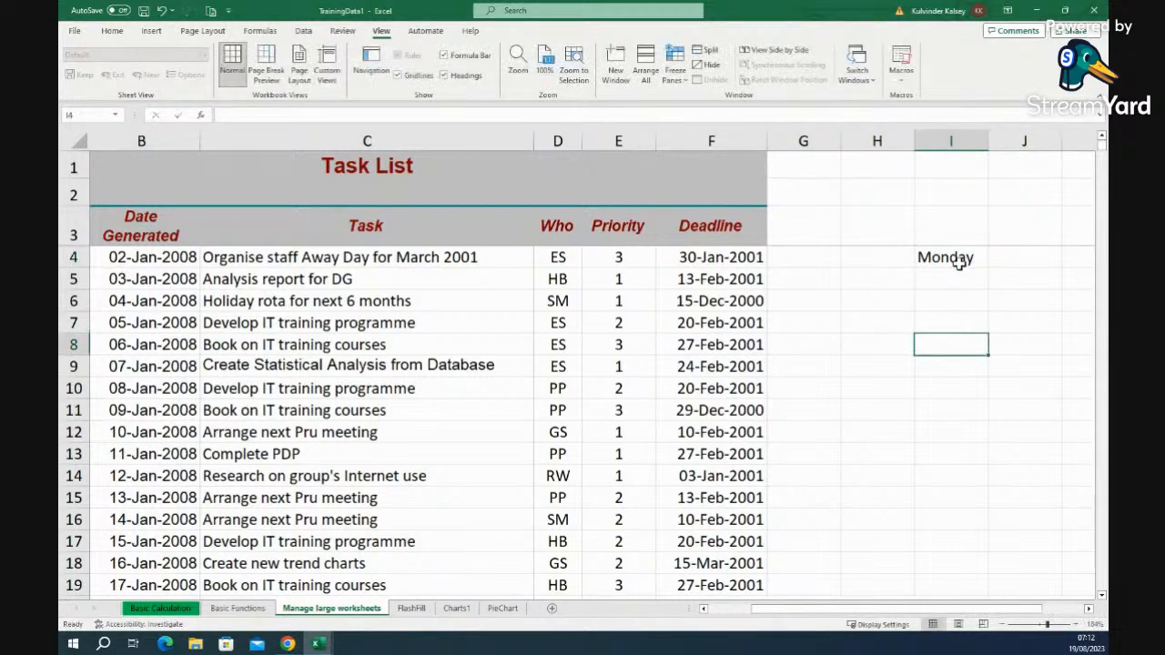
click(958, 263)
drag(987, 267, 979, 369)
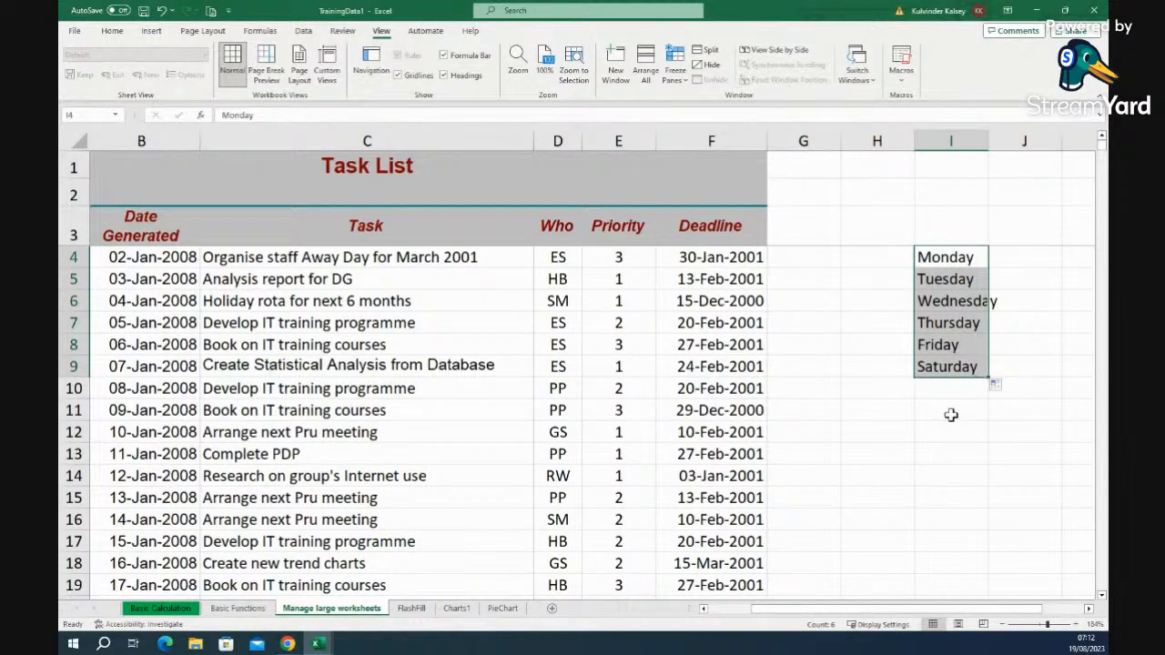
key(Delete)
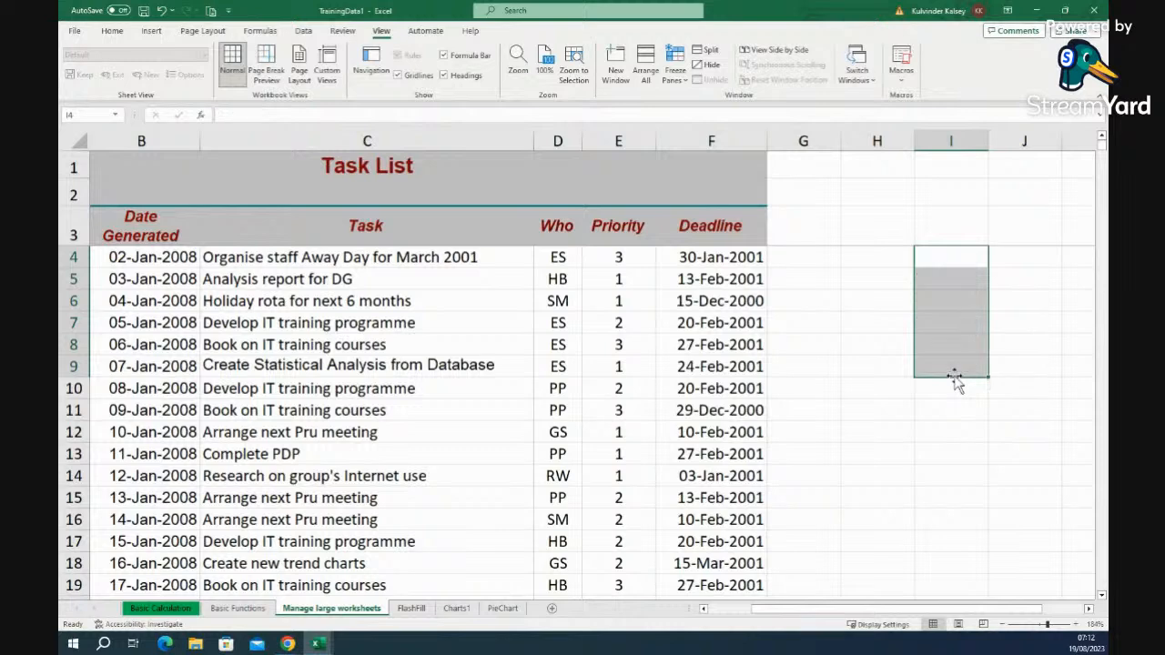
click(944, 258)
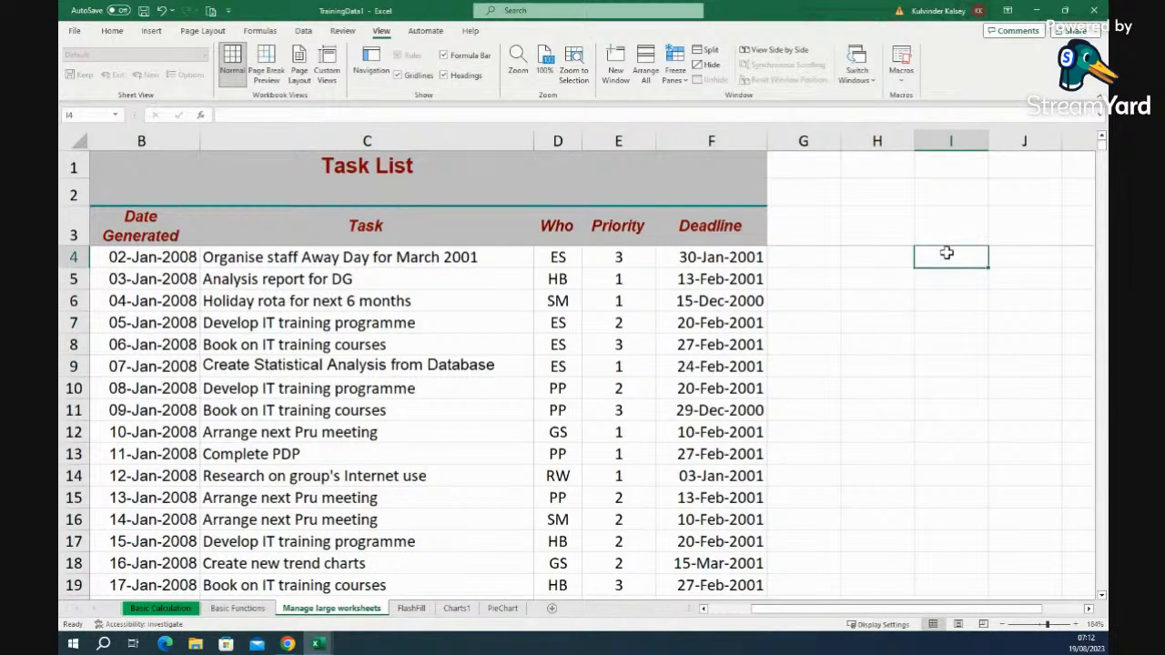
text(j)
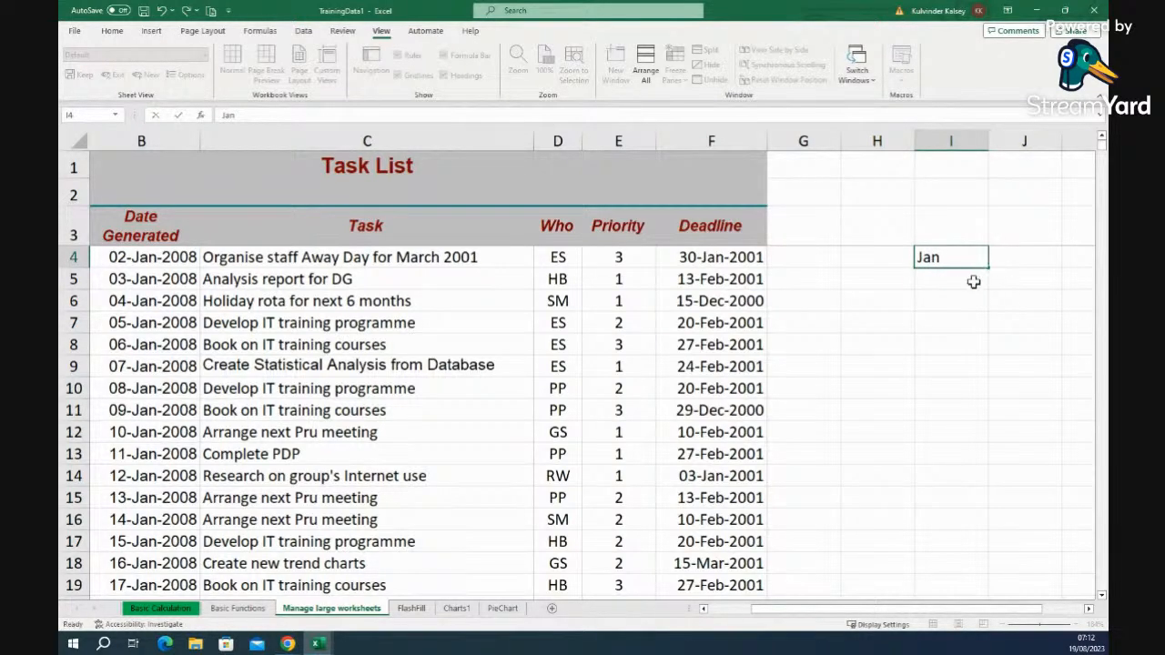
click(965, 261)
drag(990, 269, 964, 403)
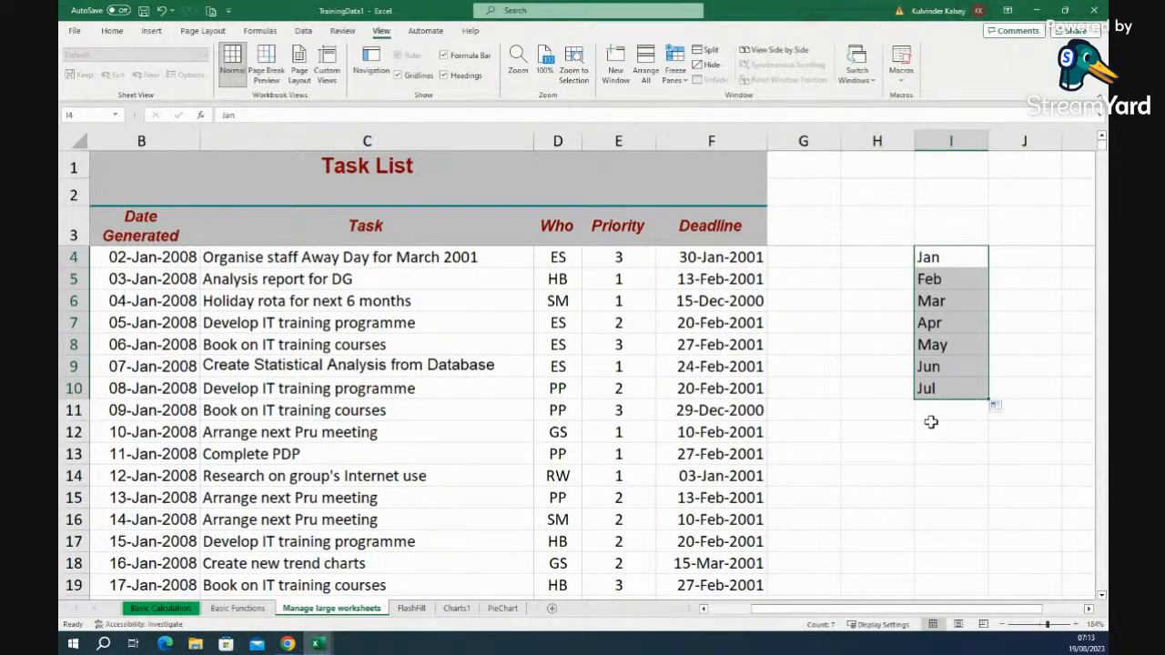
key(Delete)
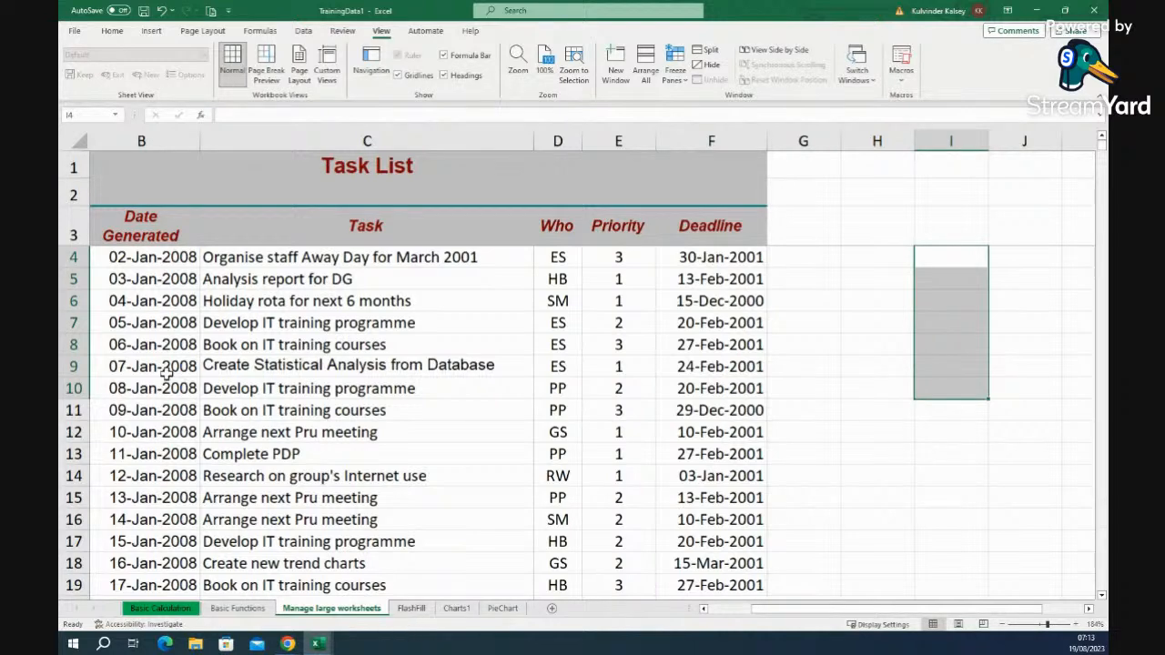
drag(813, 614, 708, 610)
scroll(547, 442, down, 2)
scroll(546, 441, up, 2)
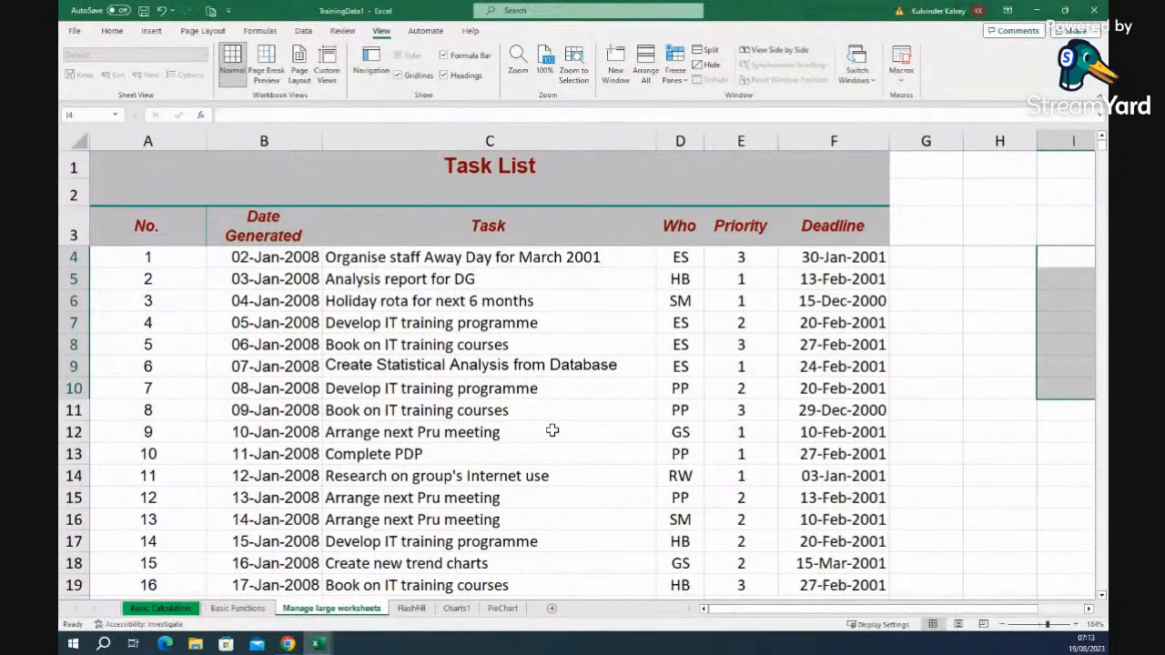
- Switch to the FlashFill sheet and look over the Home Fill options without choosing one
click(412, 610)
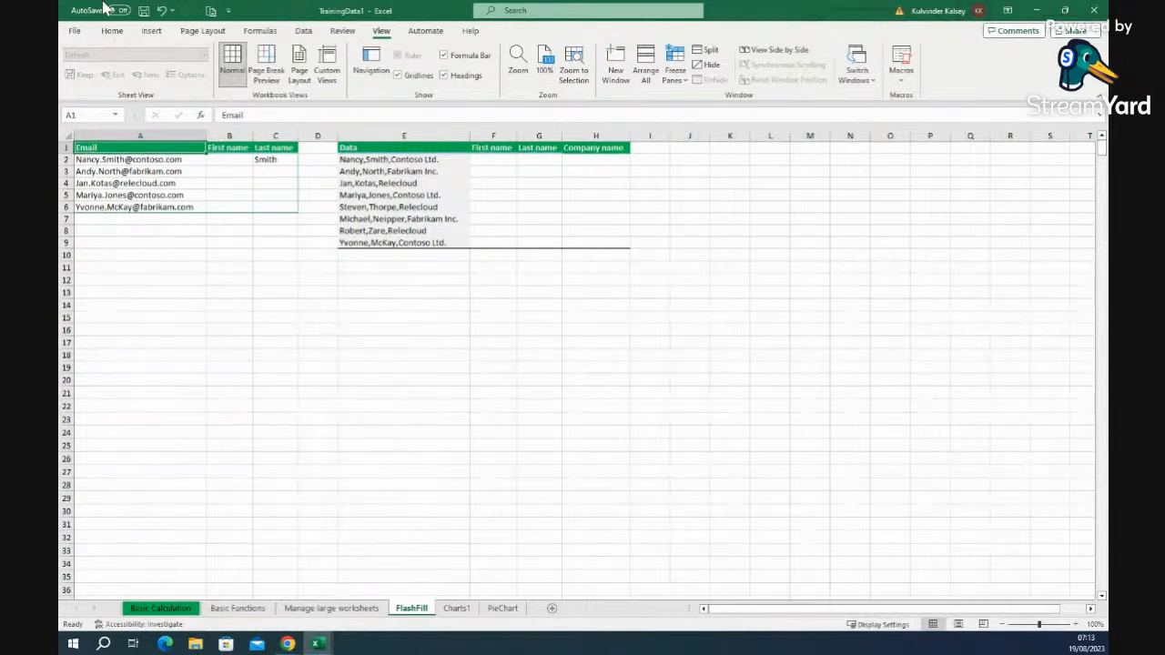
click(111, 31)
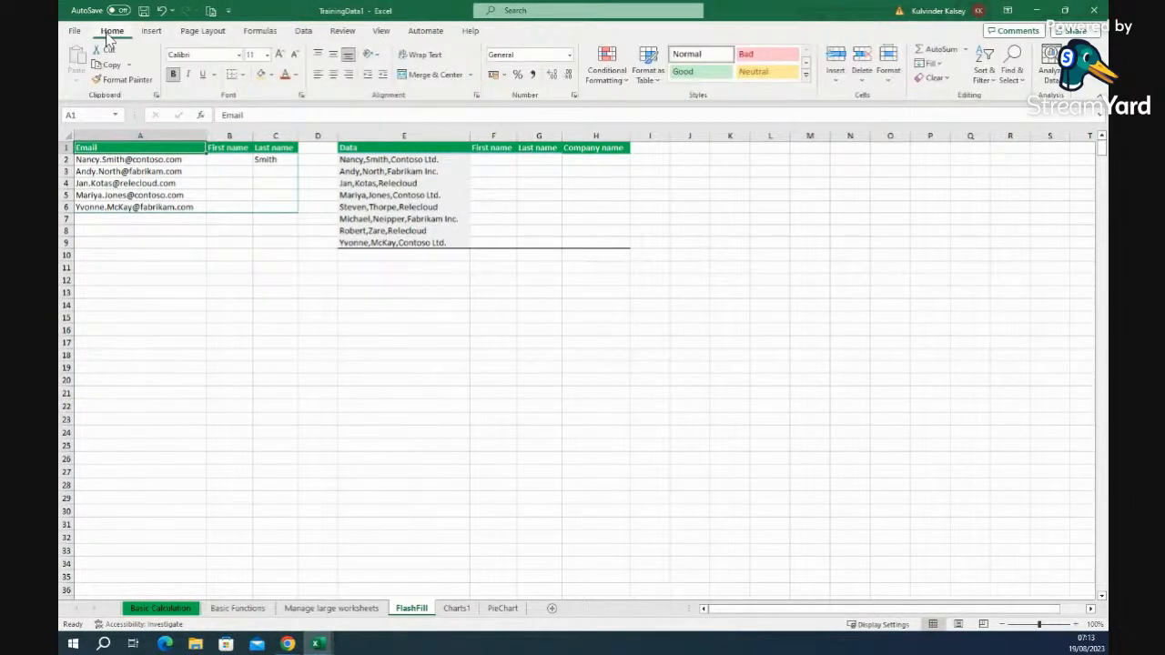
click(940, 67)
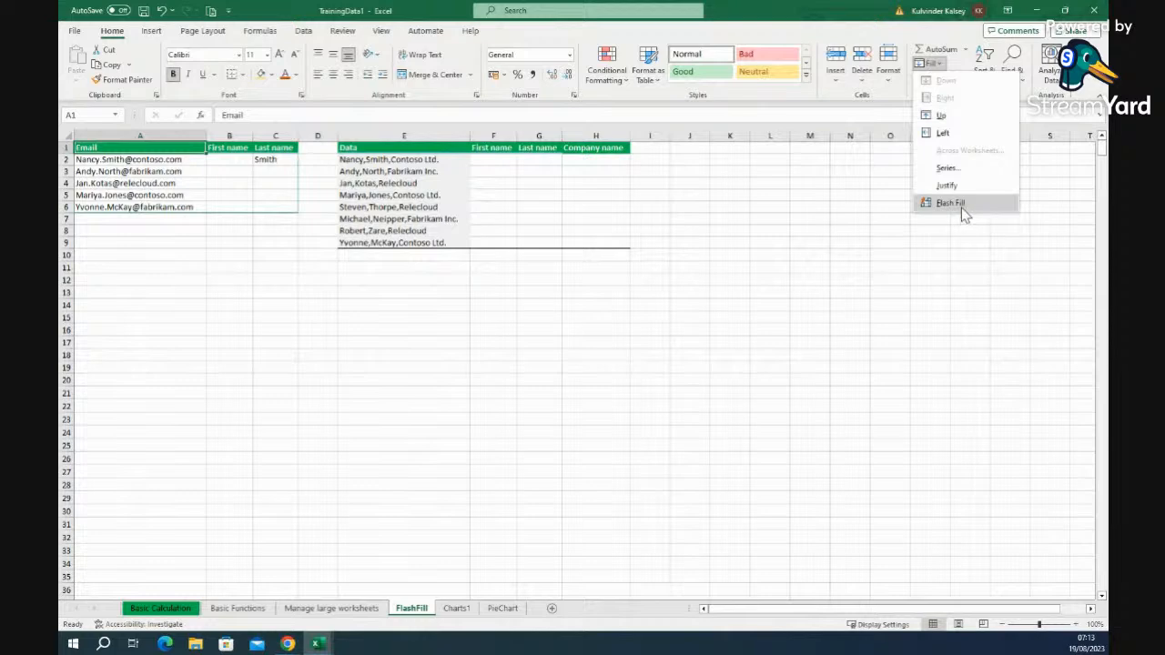
click(148, 272)
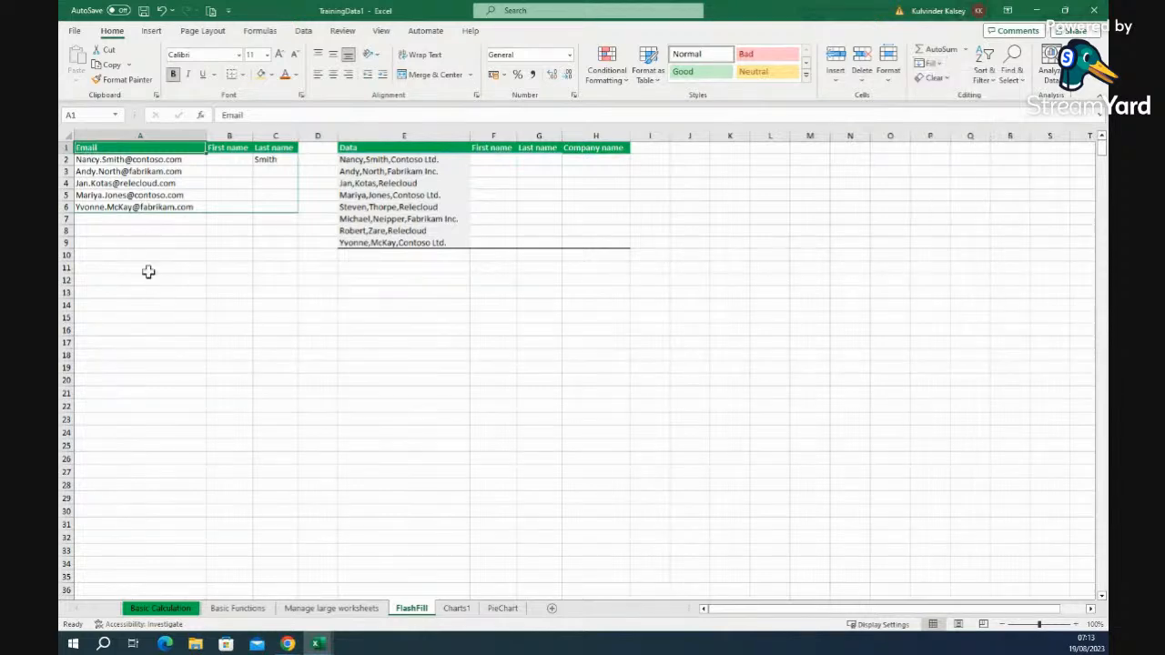
- Select the e-mail addresses A2:A6, then type the first contact's first name in B2
drag(100, 160, 92, 206)
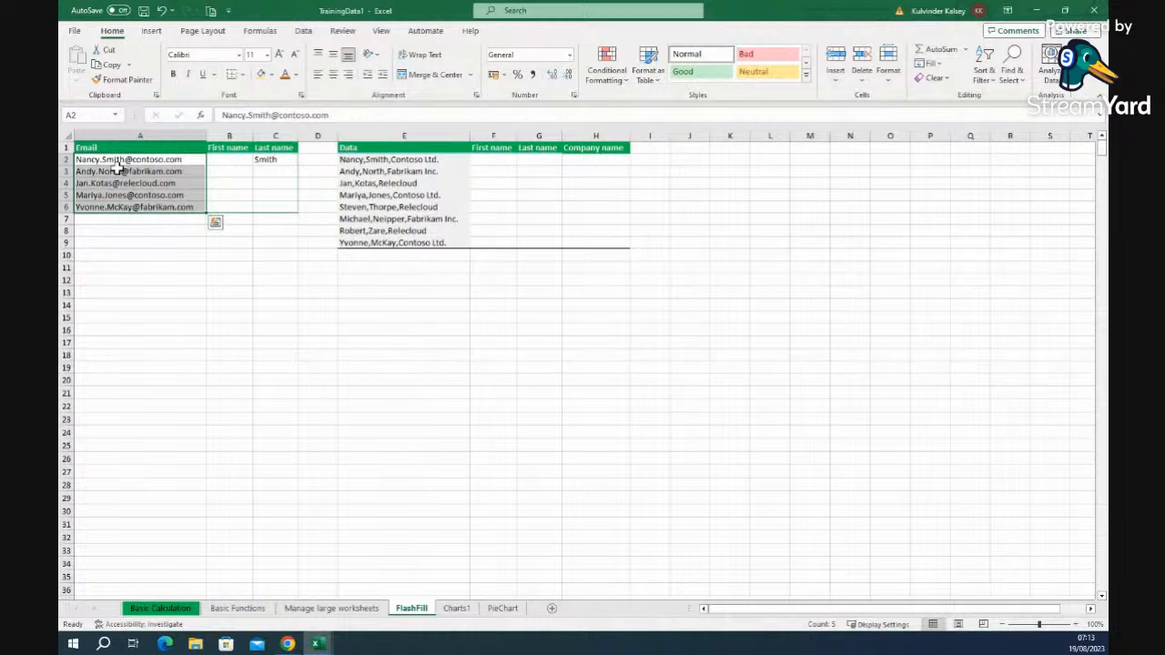
click(164, 268)
click(146, 162)
drag(146, 162, 145, 208)
click(228, 161)
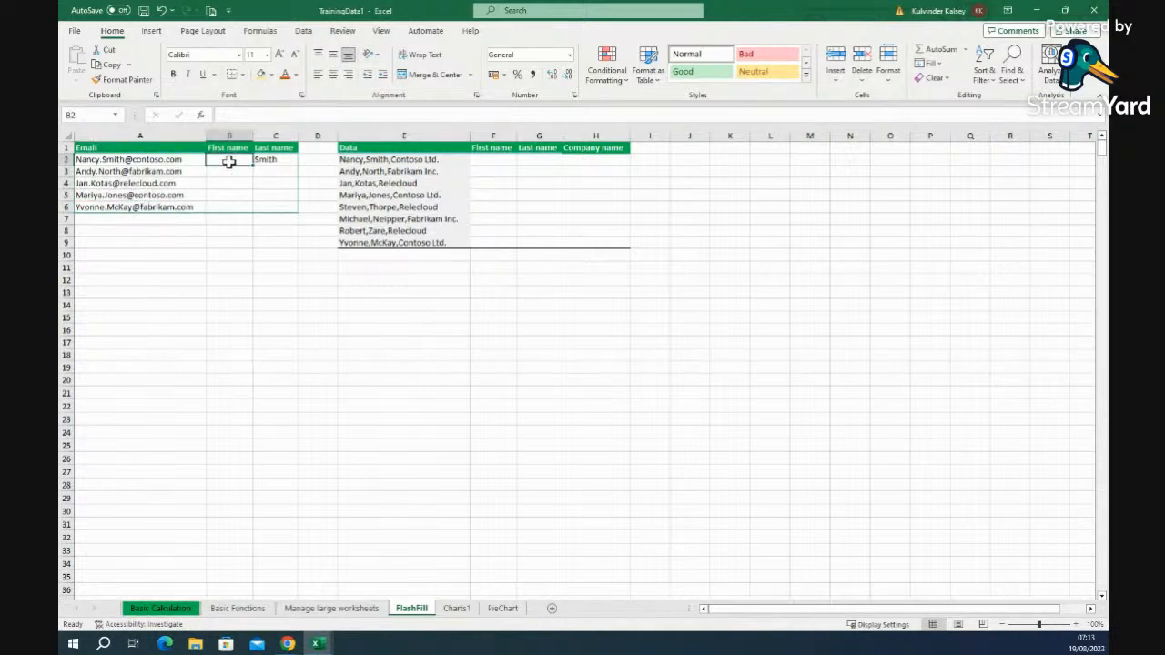
text(Nancy)
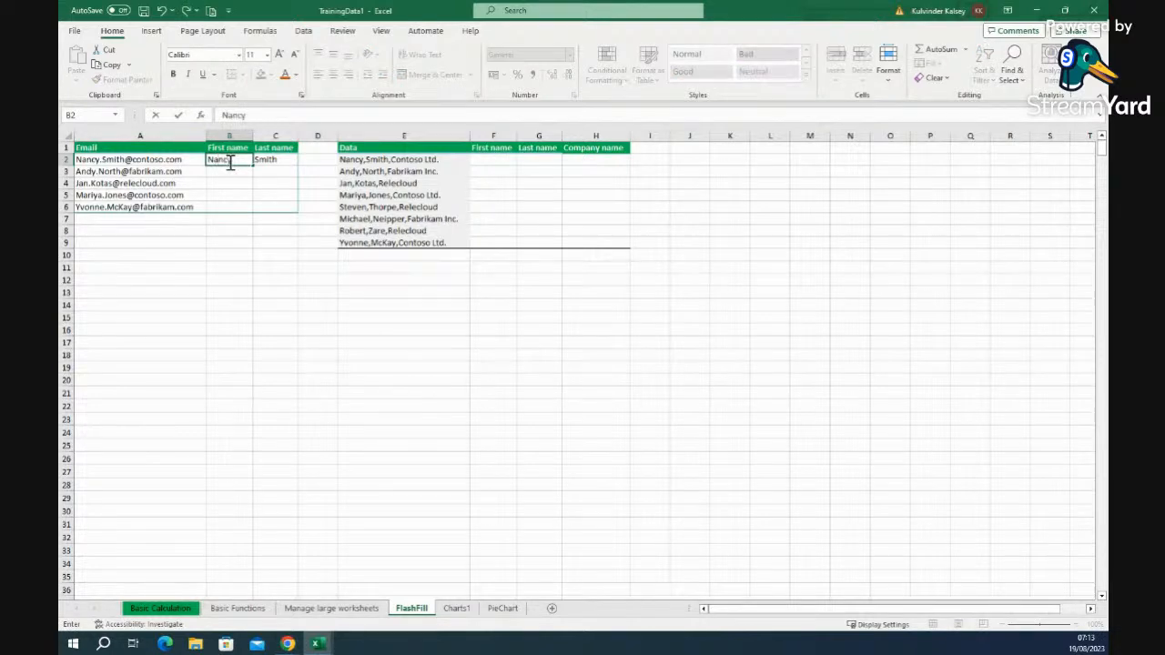
click(286, 158)
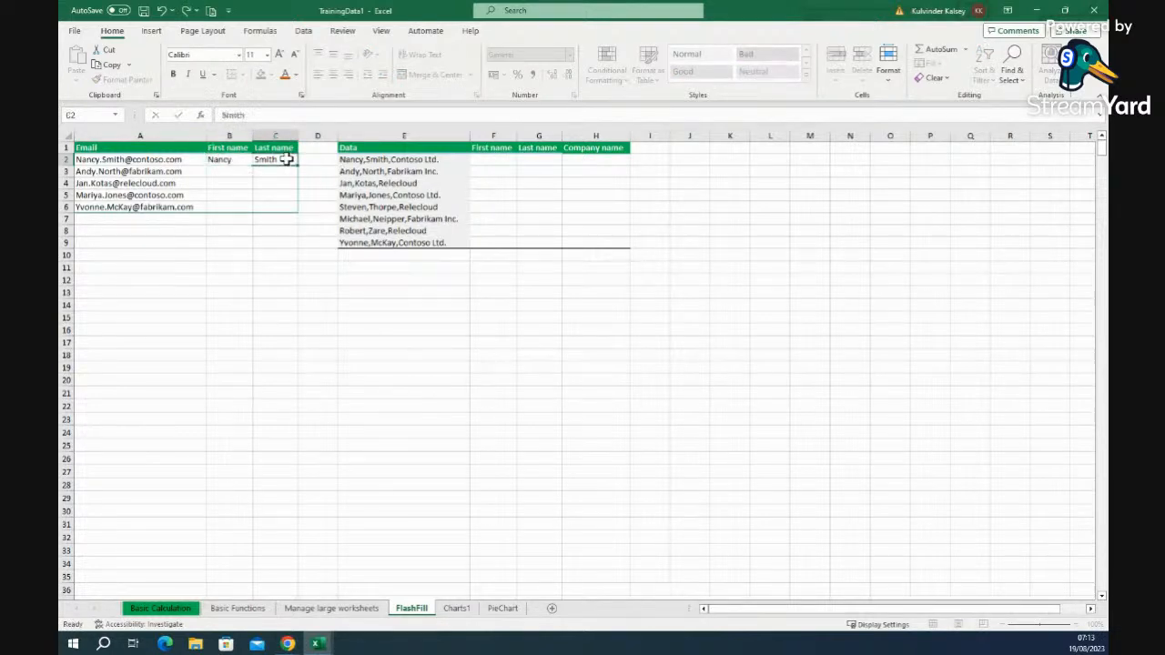
- Zoom the sheet to 172% and select the example names B2:C2 to look at the Fill options
click(1047, 625)
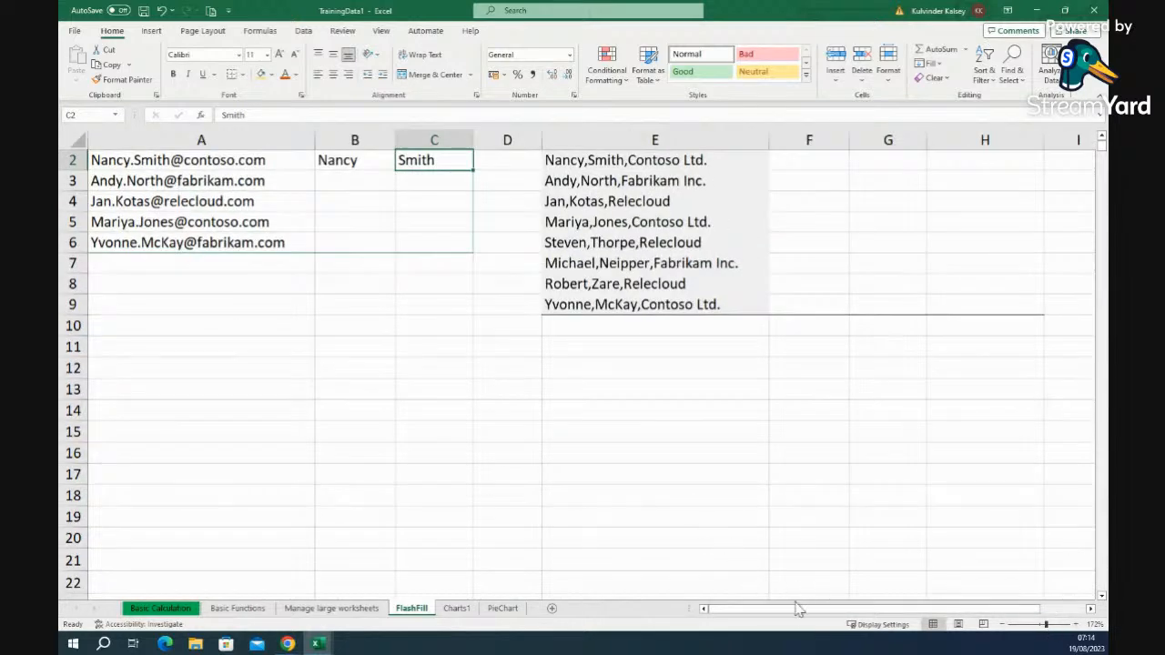
scroll(498, 434, up, 1)
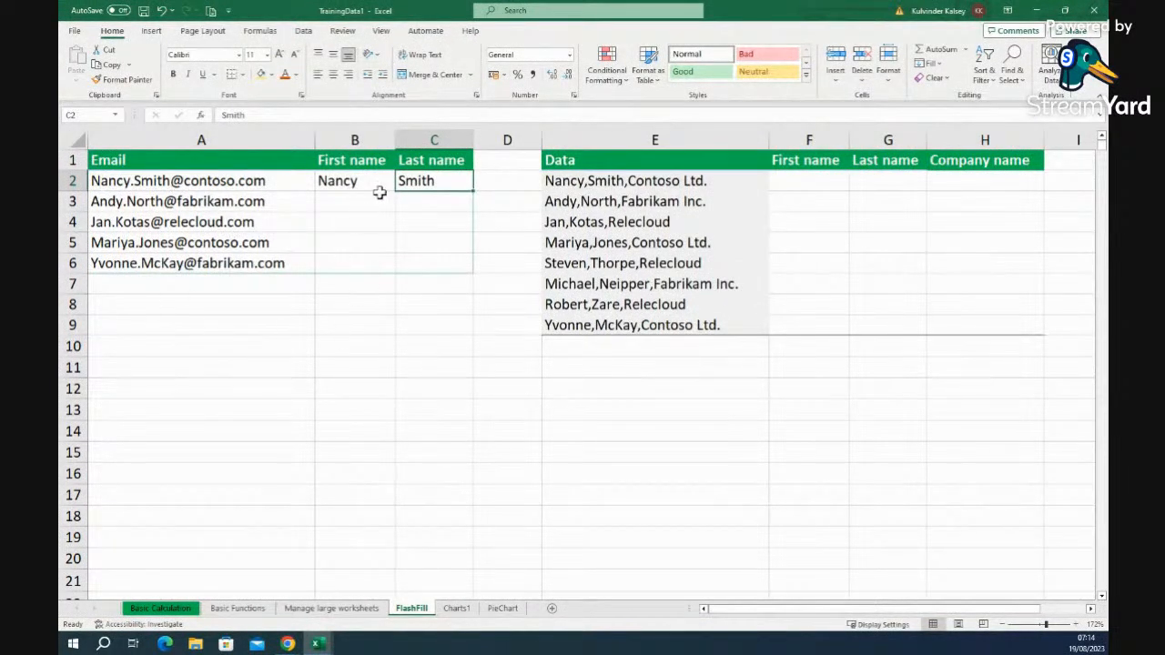
click(427, 218)
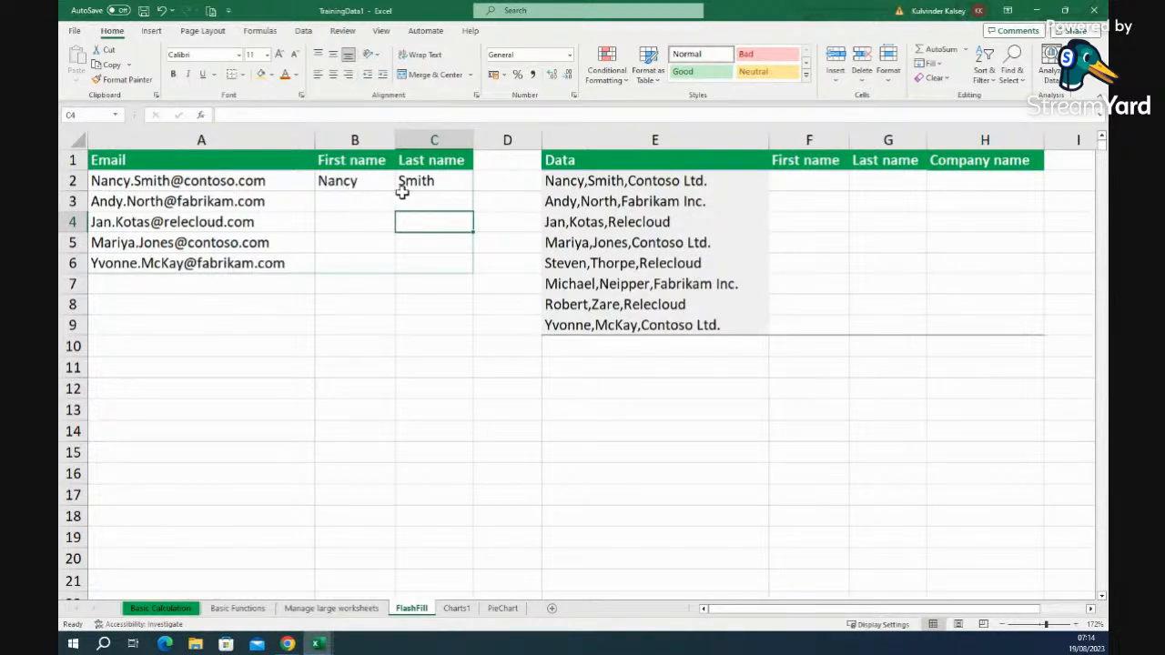
drag(370, 182, 411, 180)
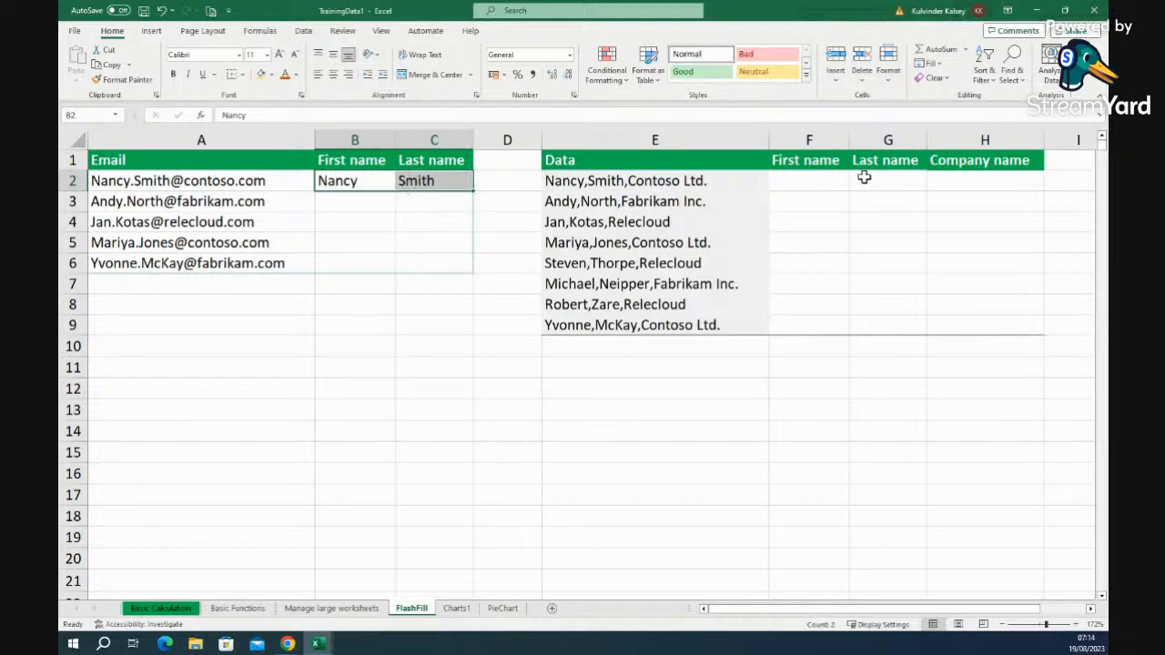
click(941, 65)
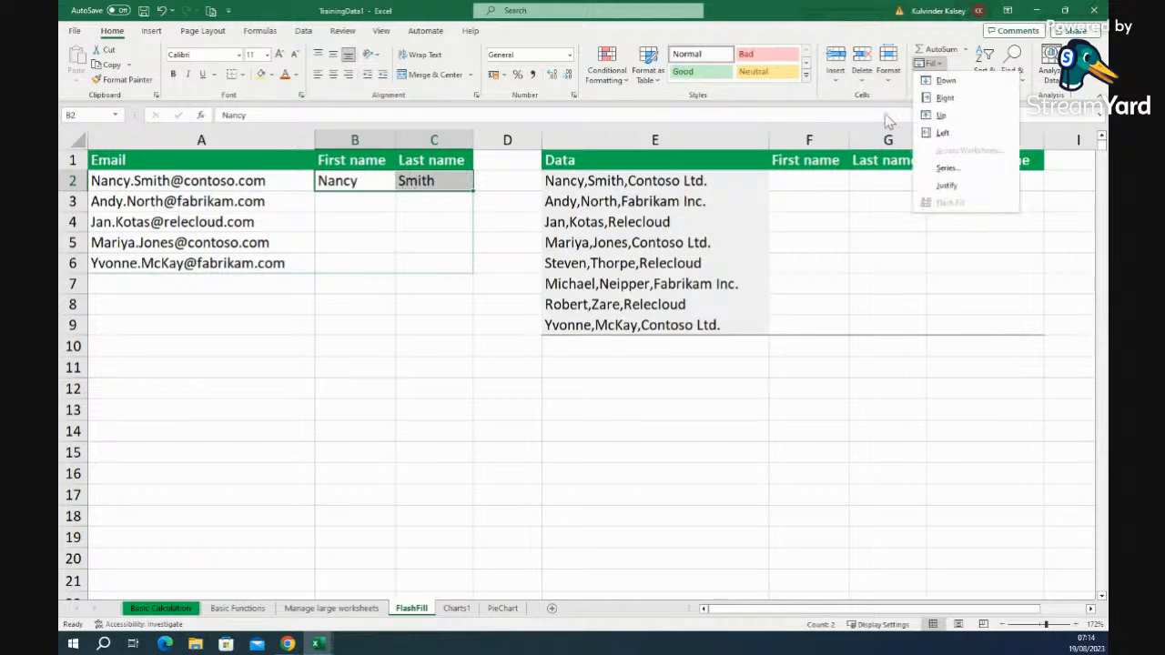
click(476, 194)
- Try copying the B2:C2 example names down to row 6, then undo the copy
click(456, 216)
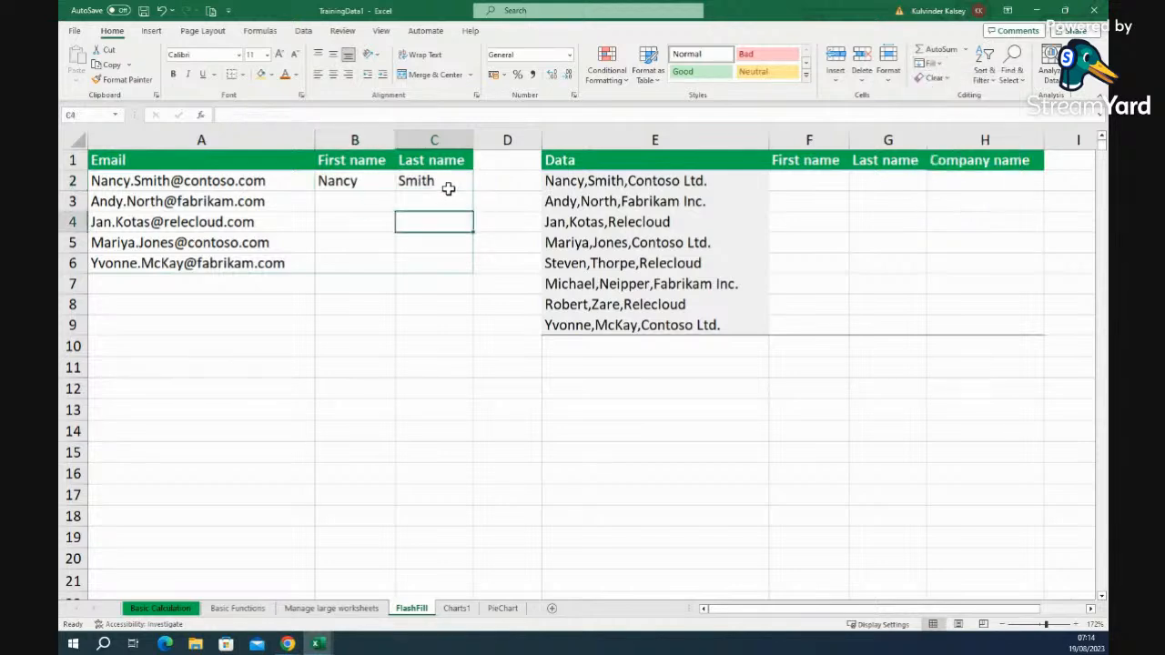
click(384, 180)
drag(388, 180, 424, 180)
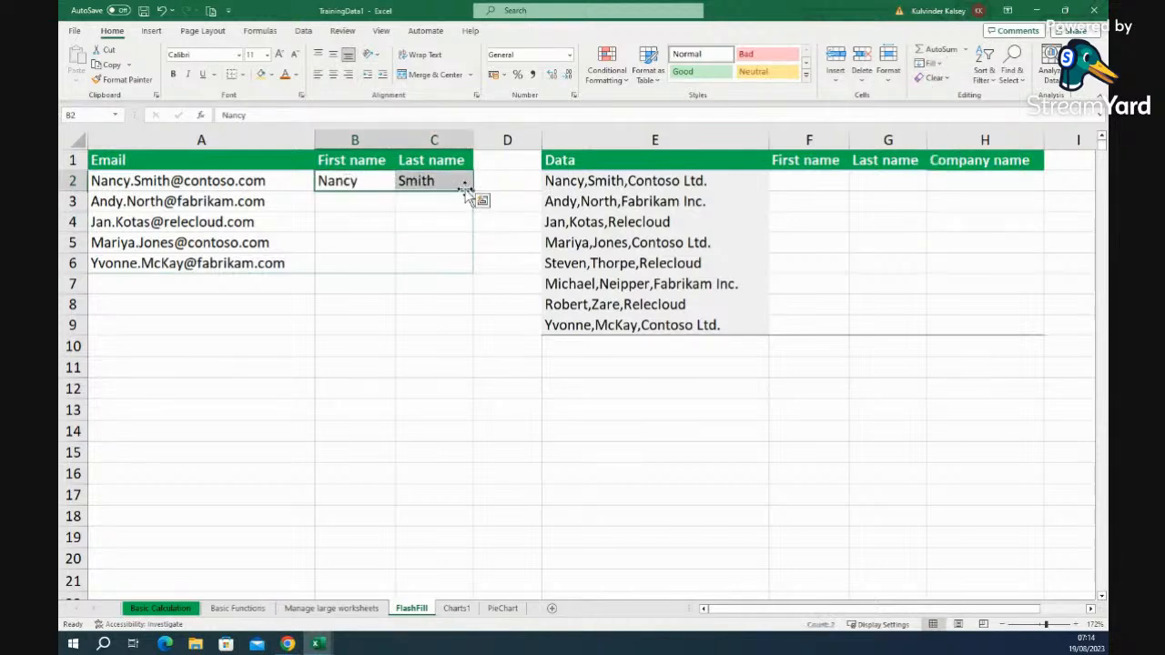
click(482, 201)
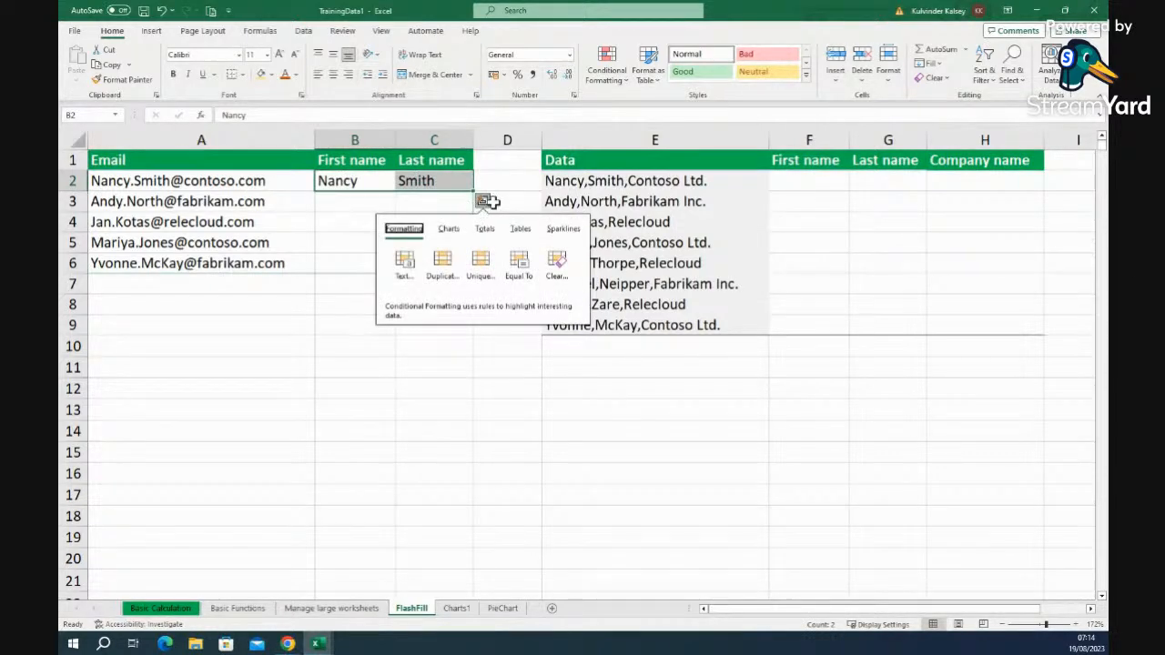
click(425, 432)
drag(329, 181, 431, 181)
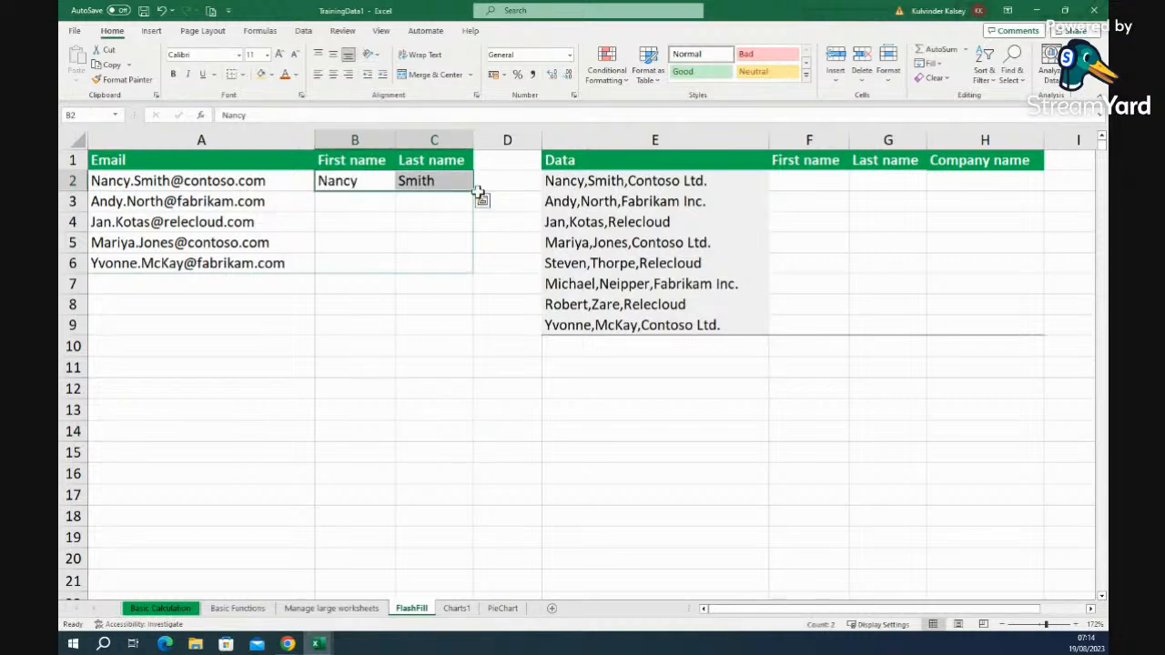
double_click(473, 191)
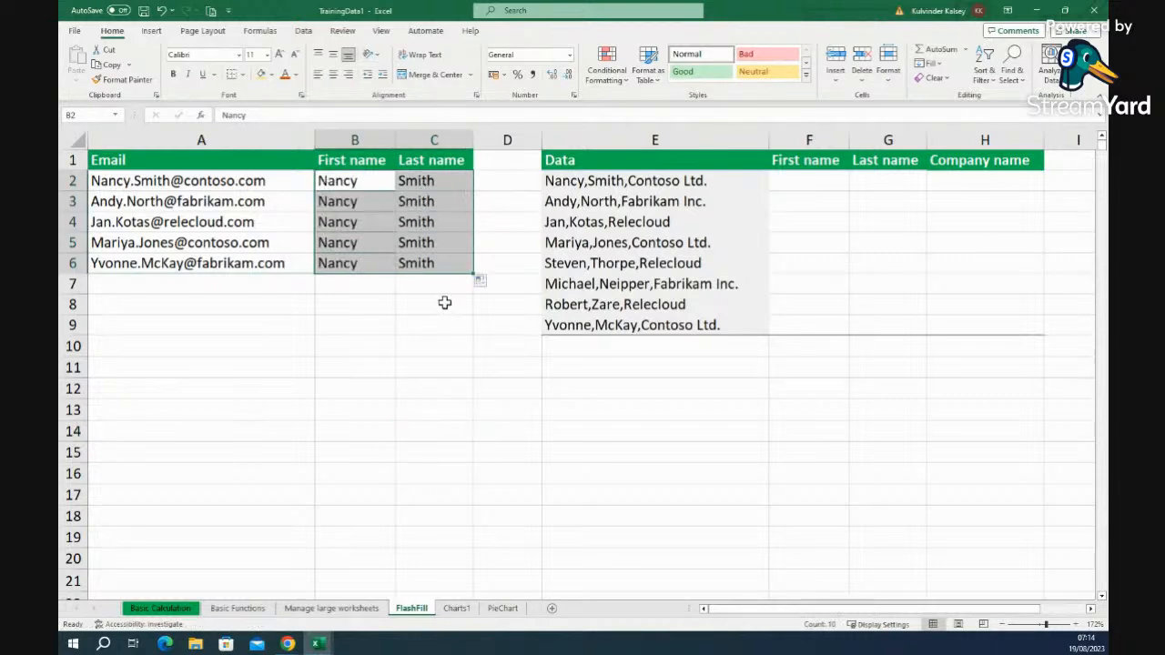
click(160, 10)
- Reselect the B2:C2 examples and browse the Fill options without applying any
click(451, 386)
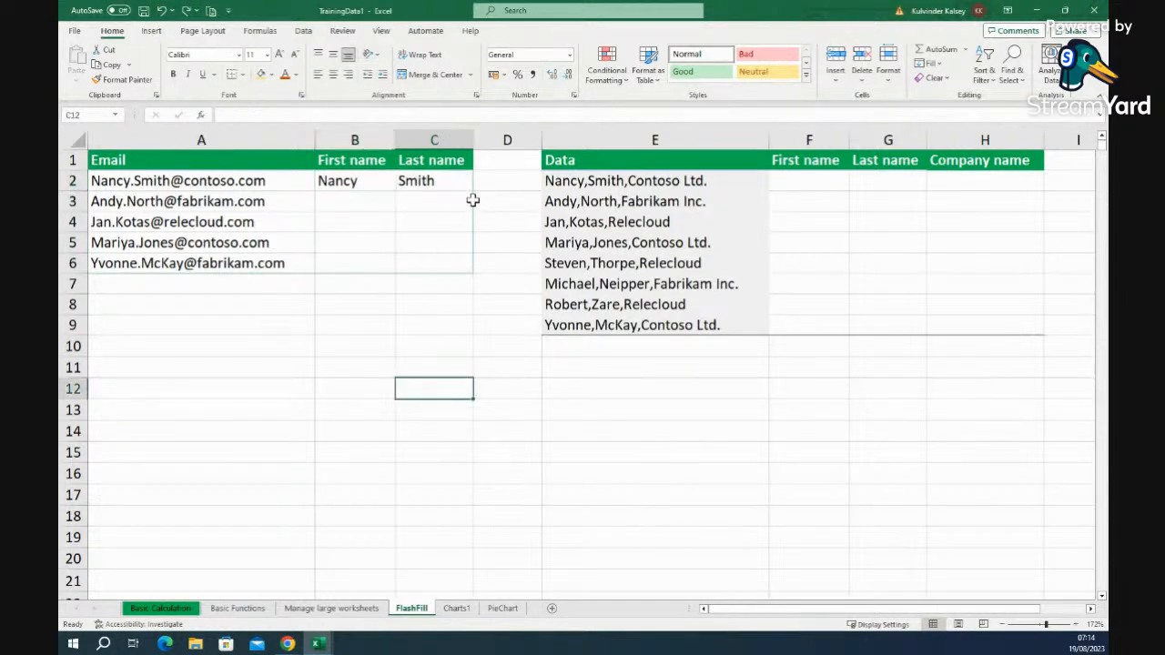
drag(374, 185, 425, 181)
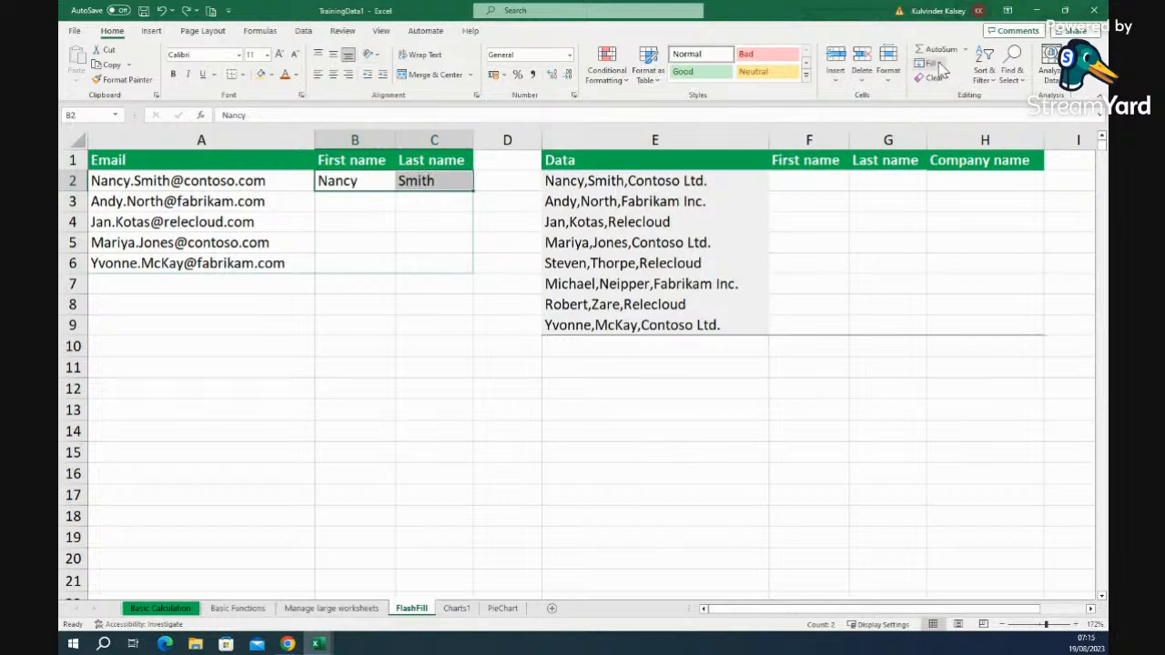
click(938, 63)
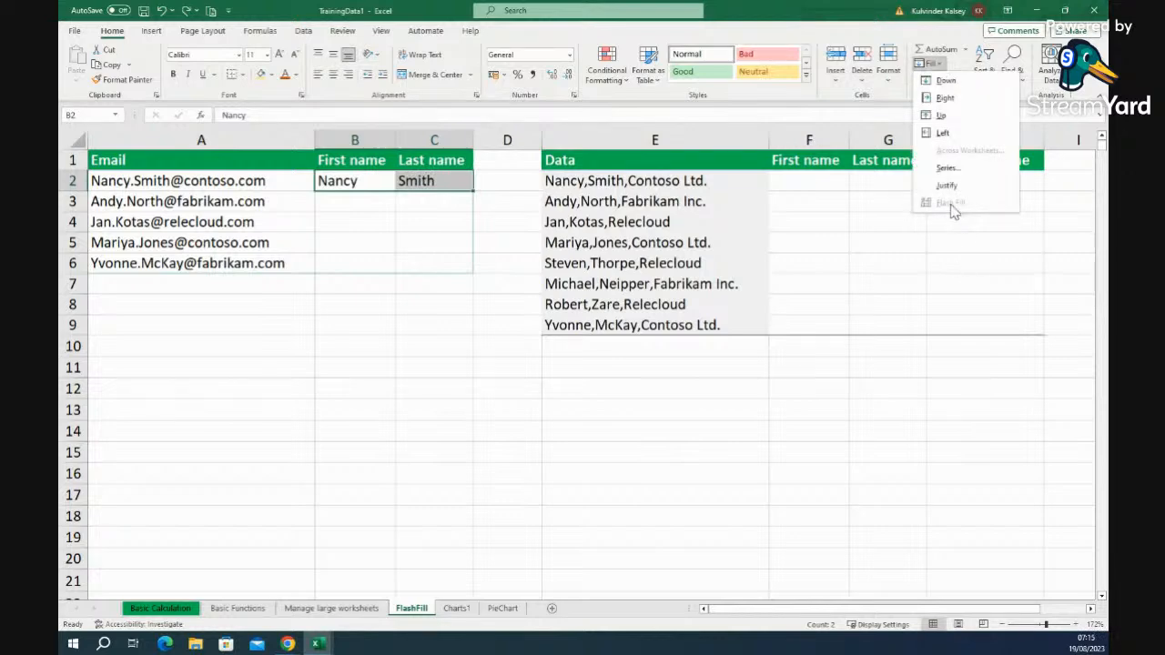
click(421, 222)
click(462, 203)
- Flash Fill the last names from the C2 example and the first names from B2
click(465, 180)
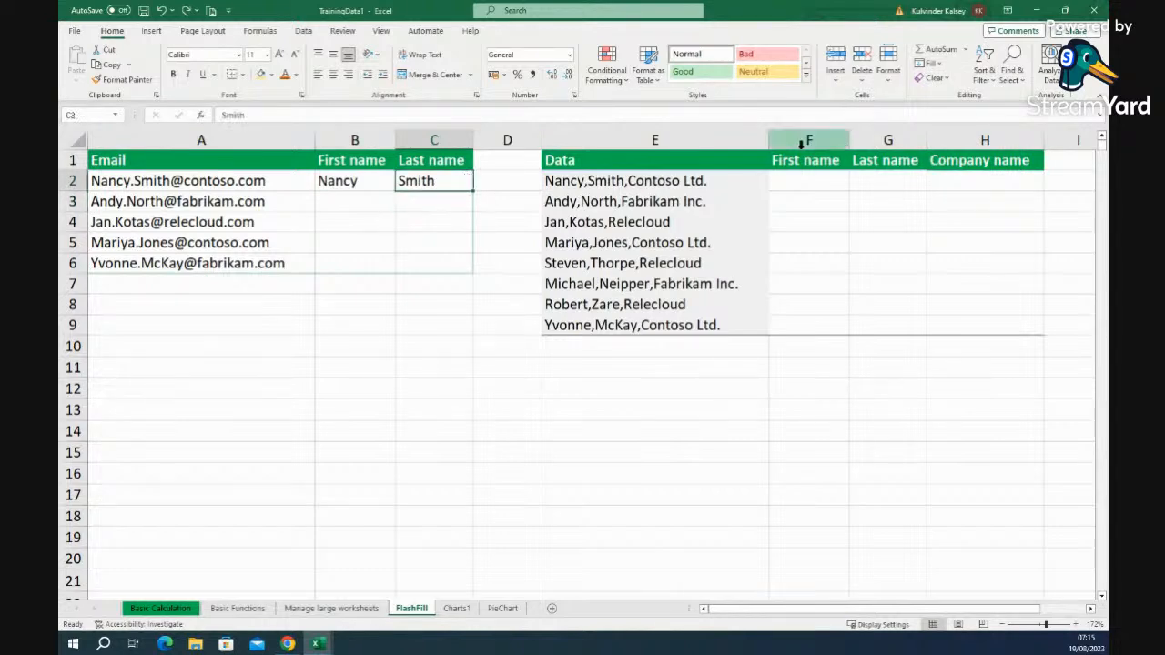
click(928, 62)
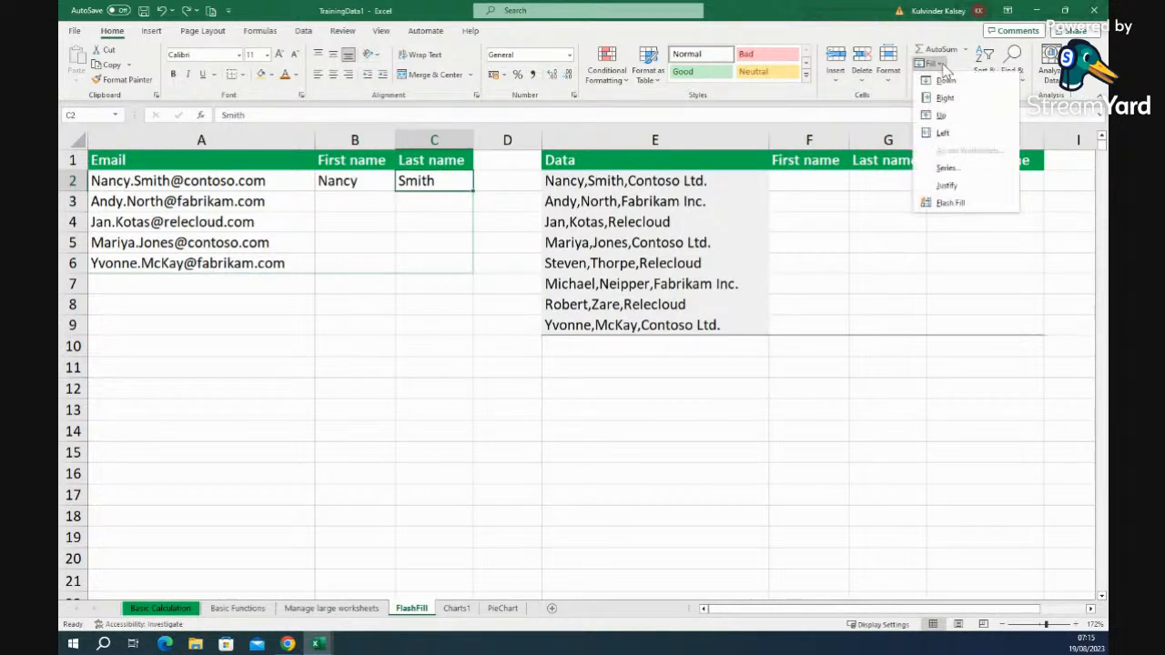
click(952, 202)
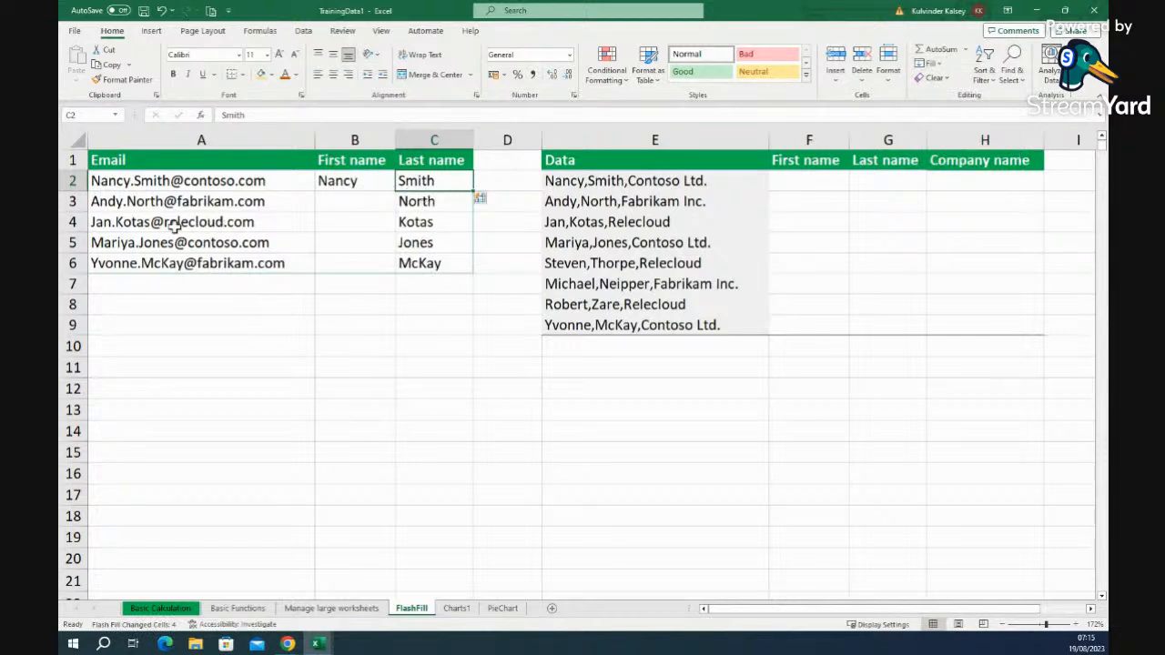
click(363, 179)
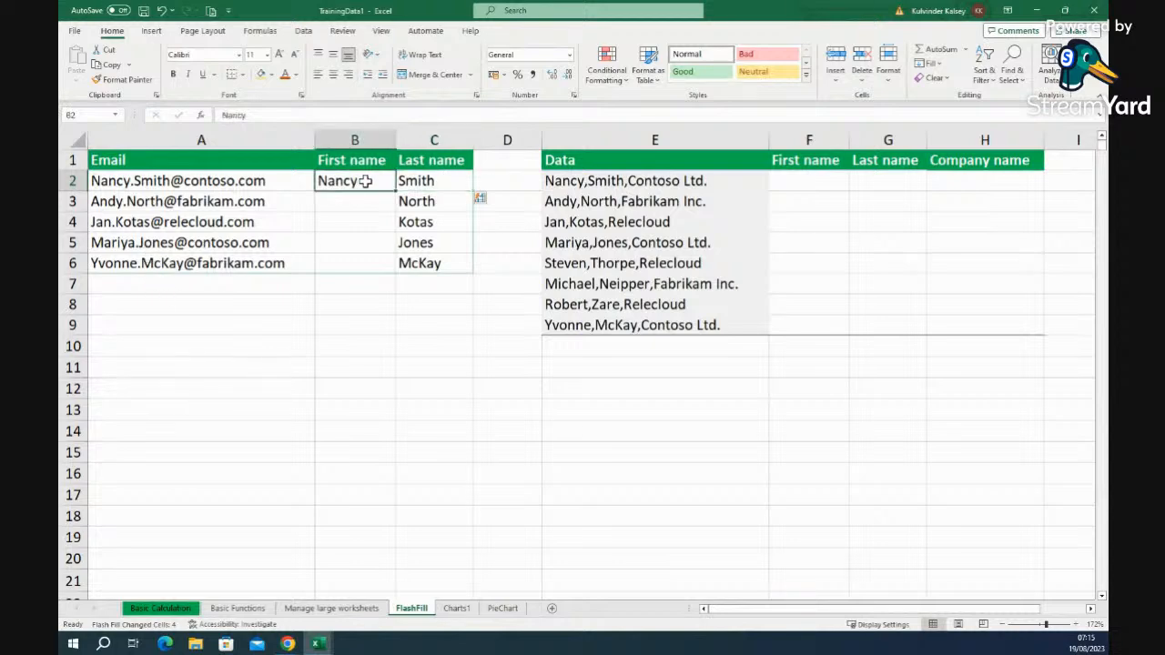
click(942, 66)
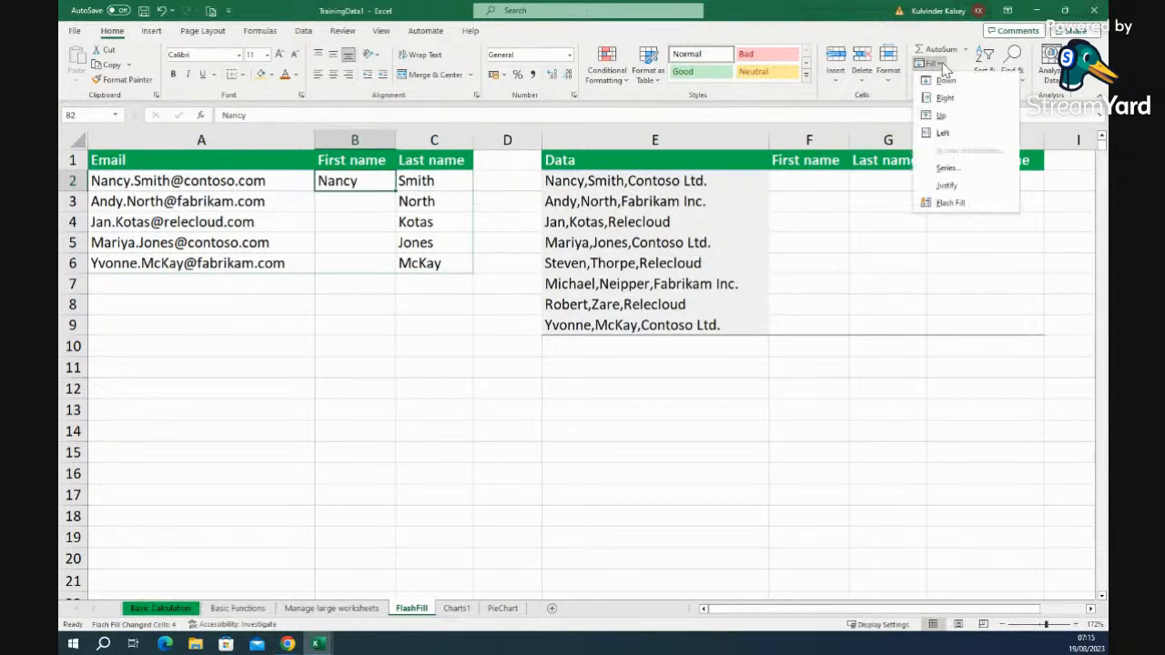
click(951, 202)
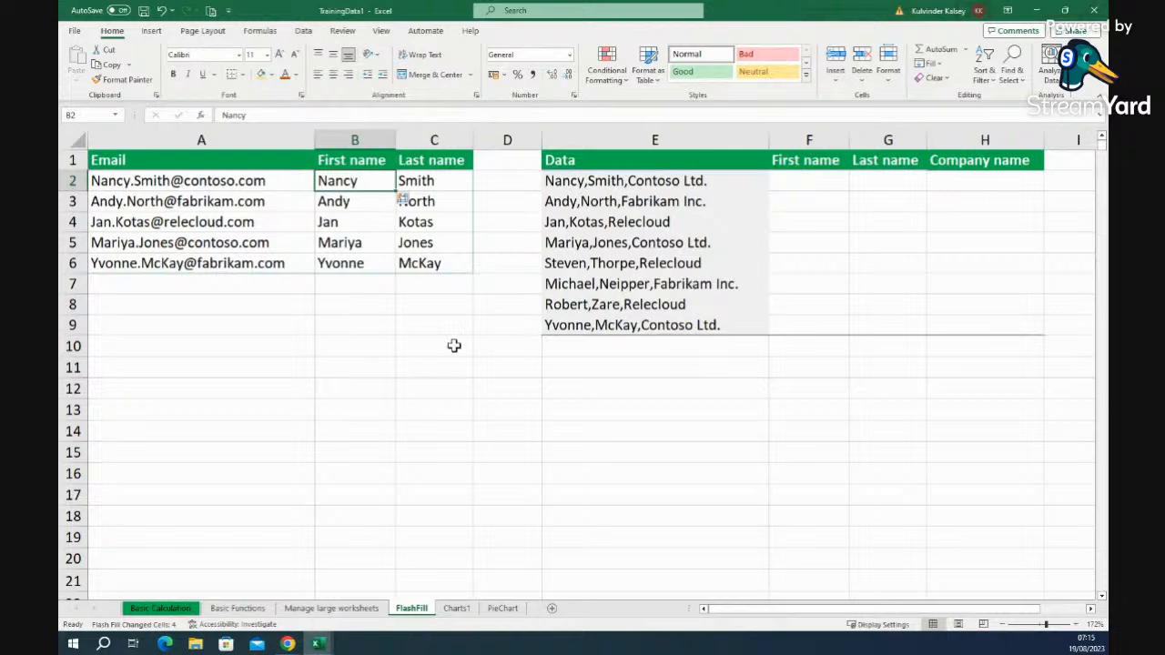
- Review the automatic fill options for the completed name columns, then close them
click(344, 326)
drag(372, 181, 436, 182)
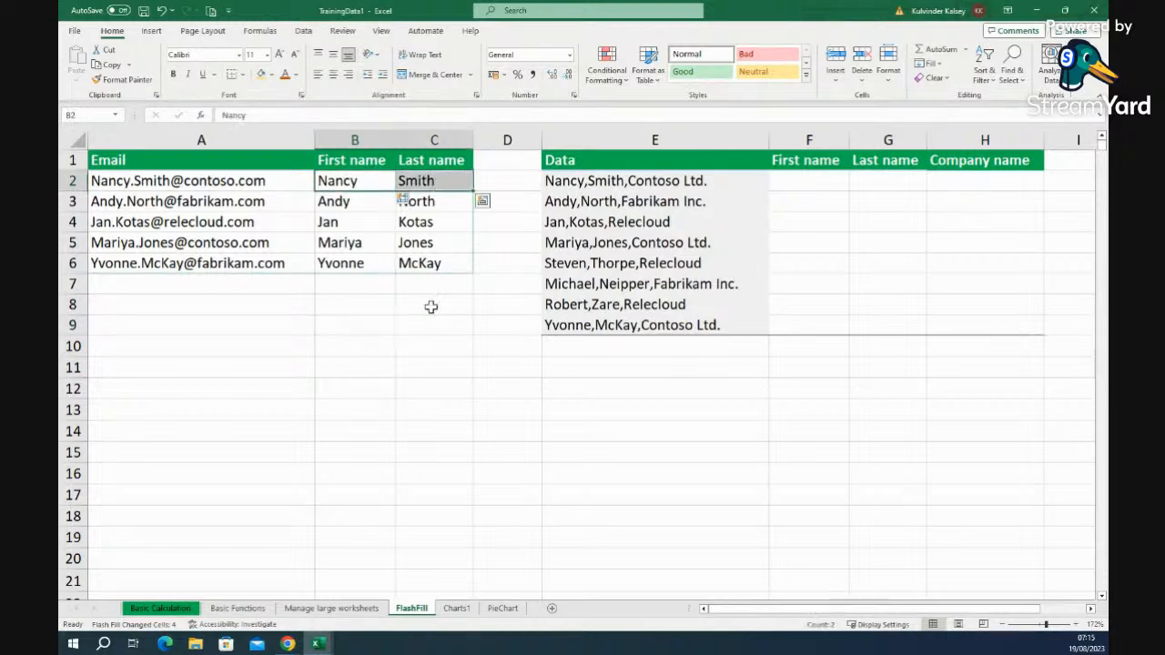
click(435, 342)
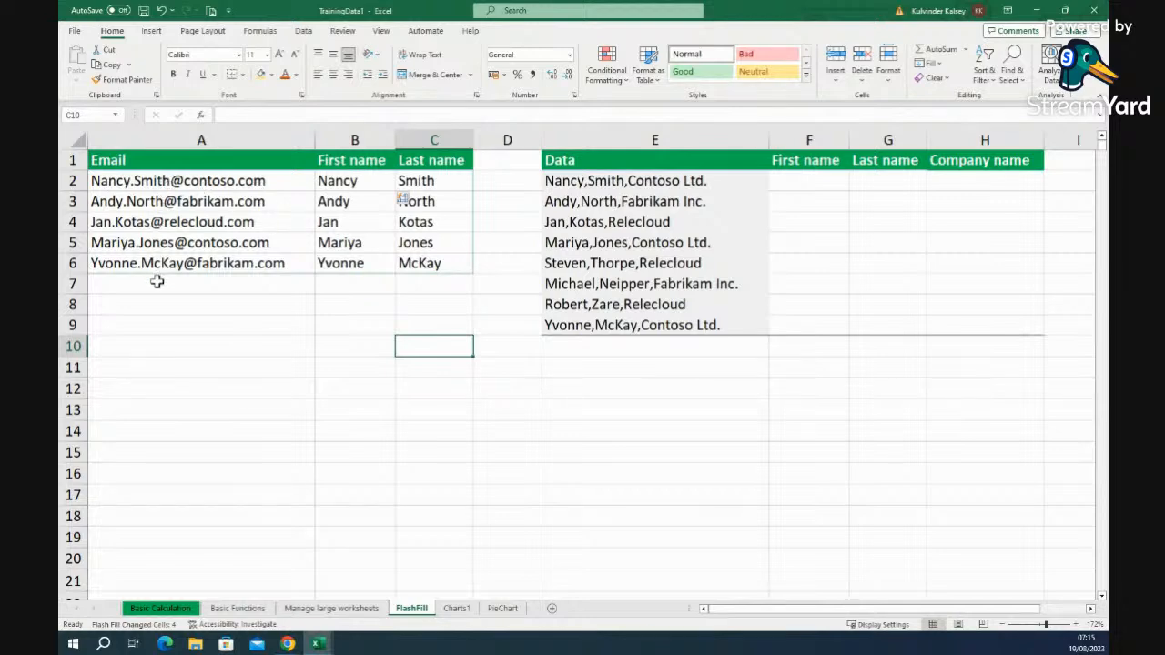
click(385, 326)
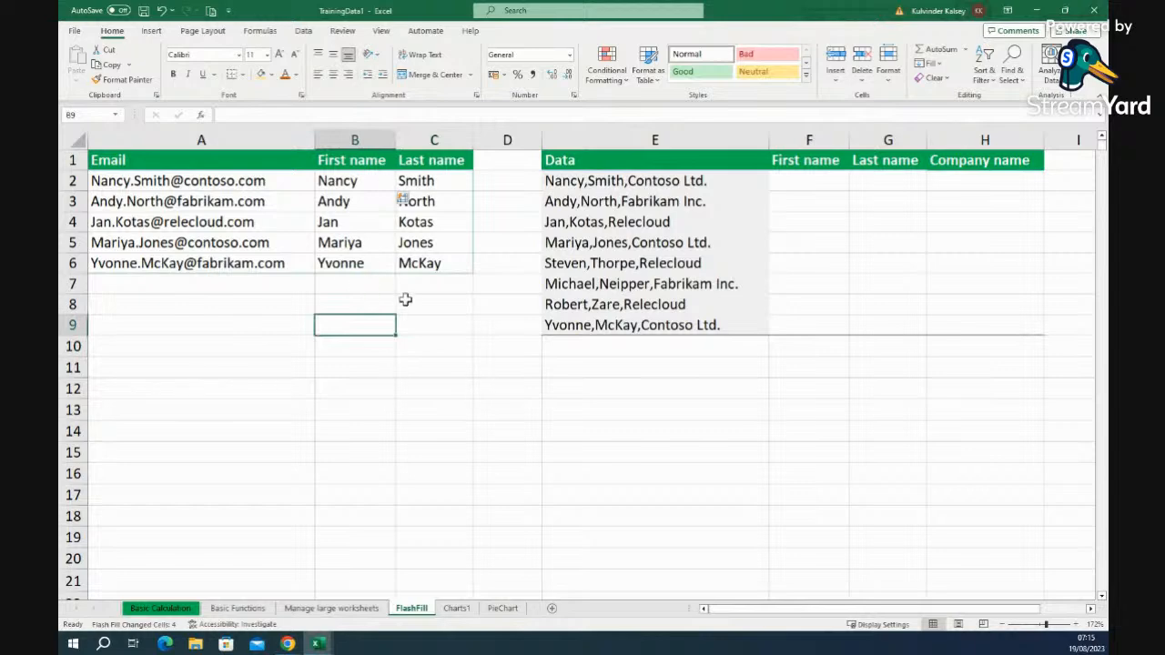
click(412, 202)
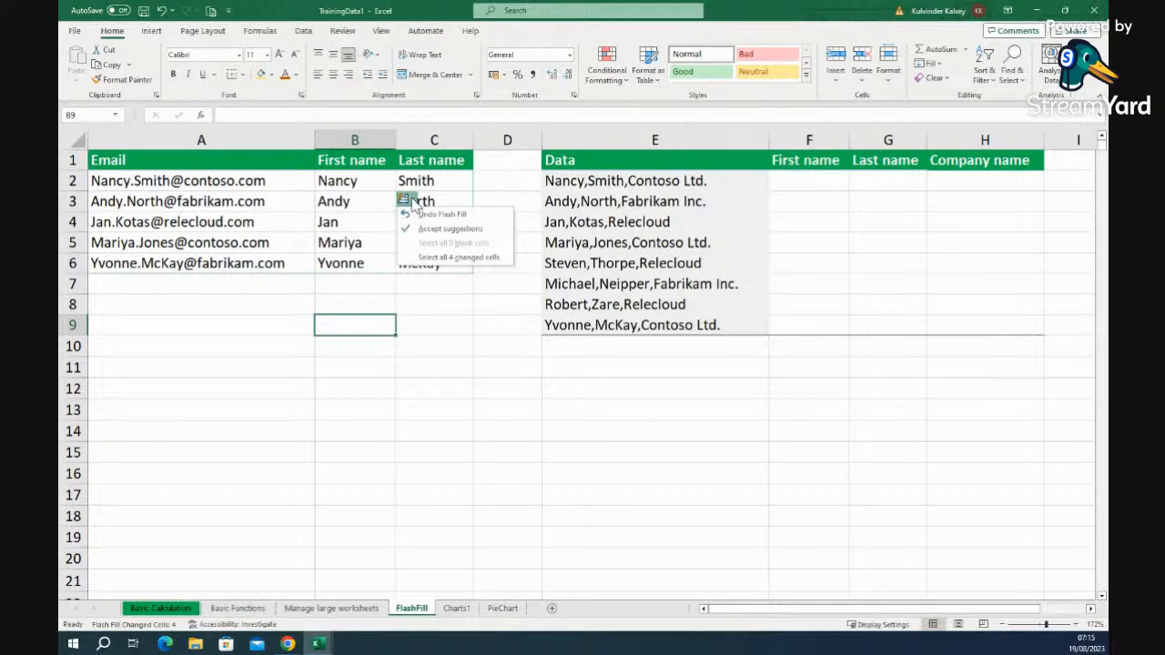
click(442, 318)
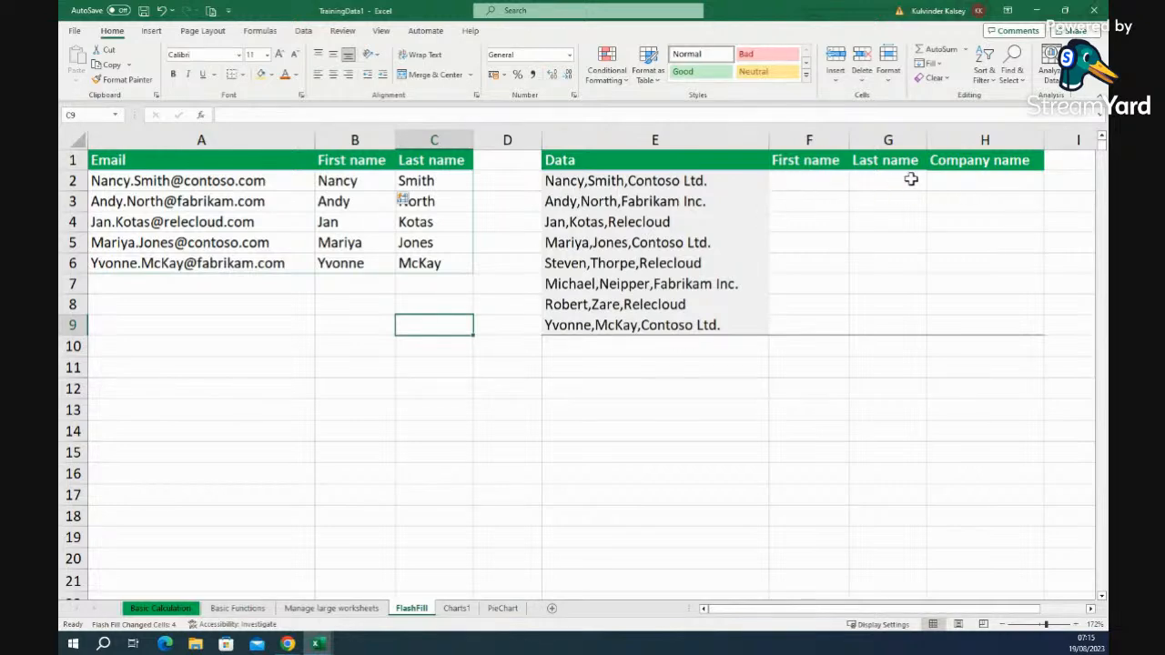
- Type the first contact's first name in F2, last name in G2 and Contoso in H2, then select F2:H2
click(819, 180)
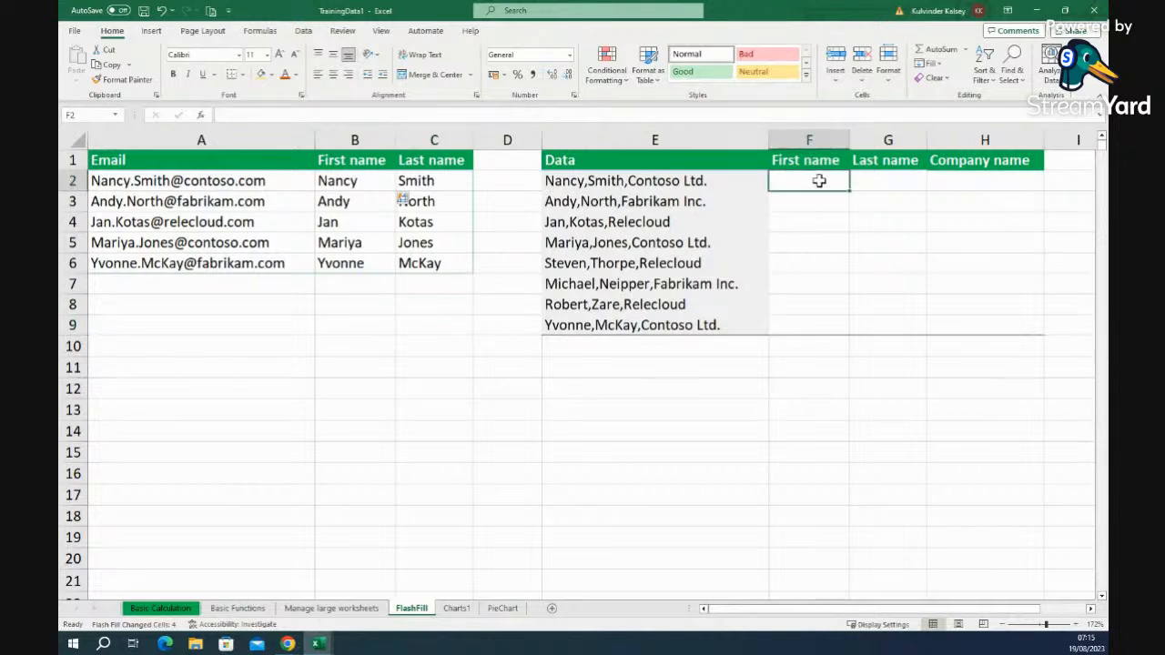
text(Na)
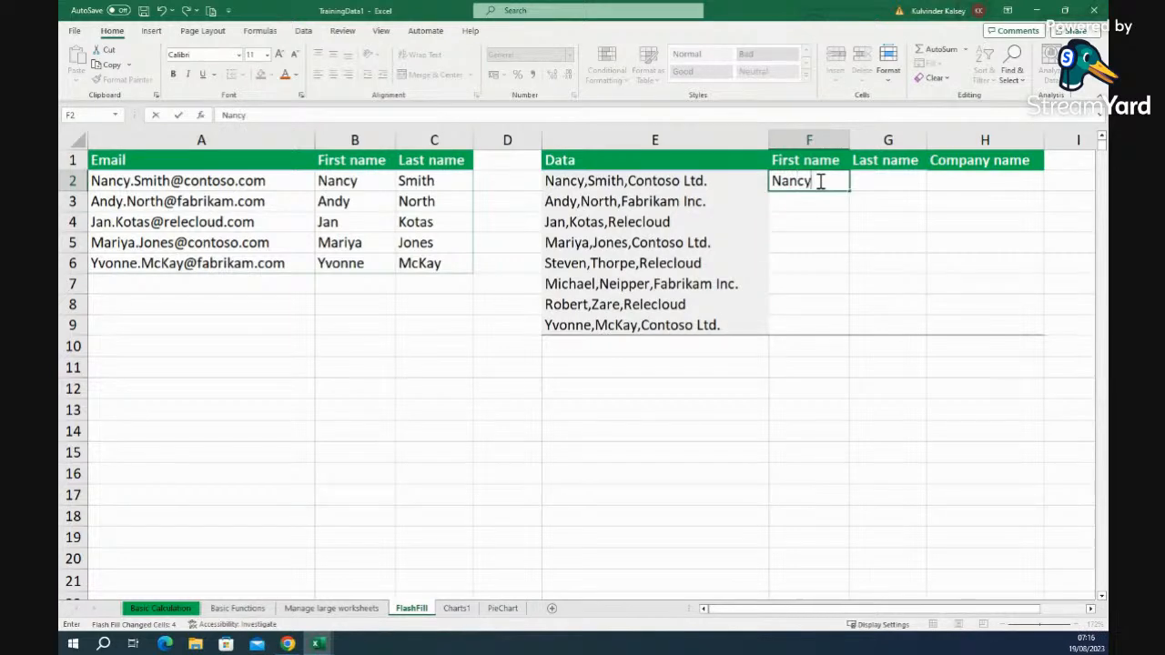
text(ncy)
click(908, 184)
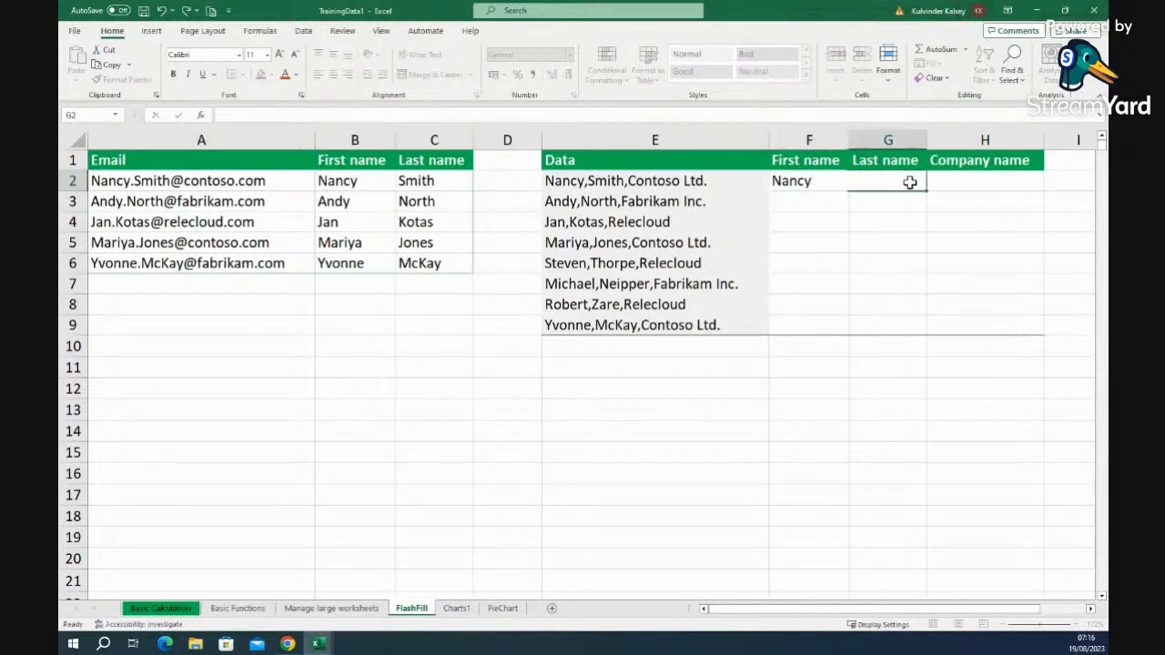
text(Smith)
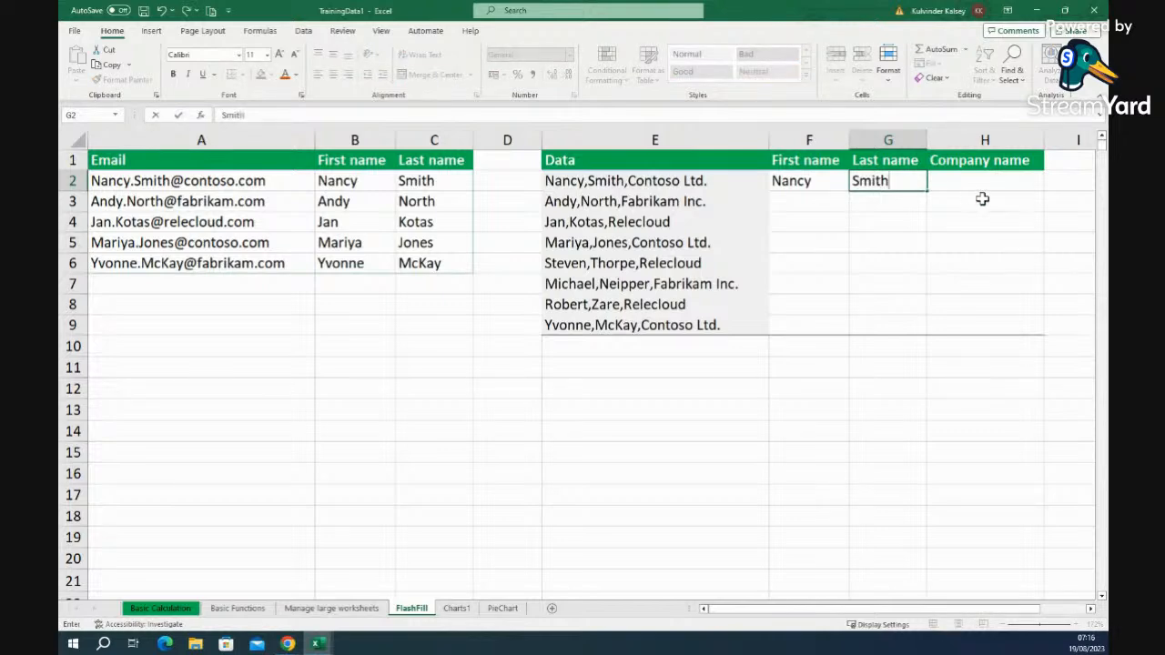
click(986, 184)
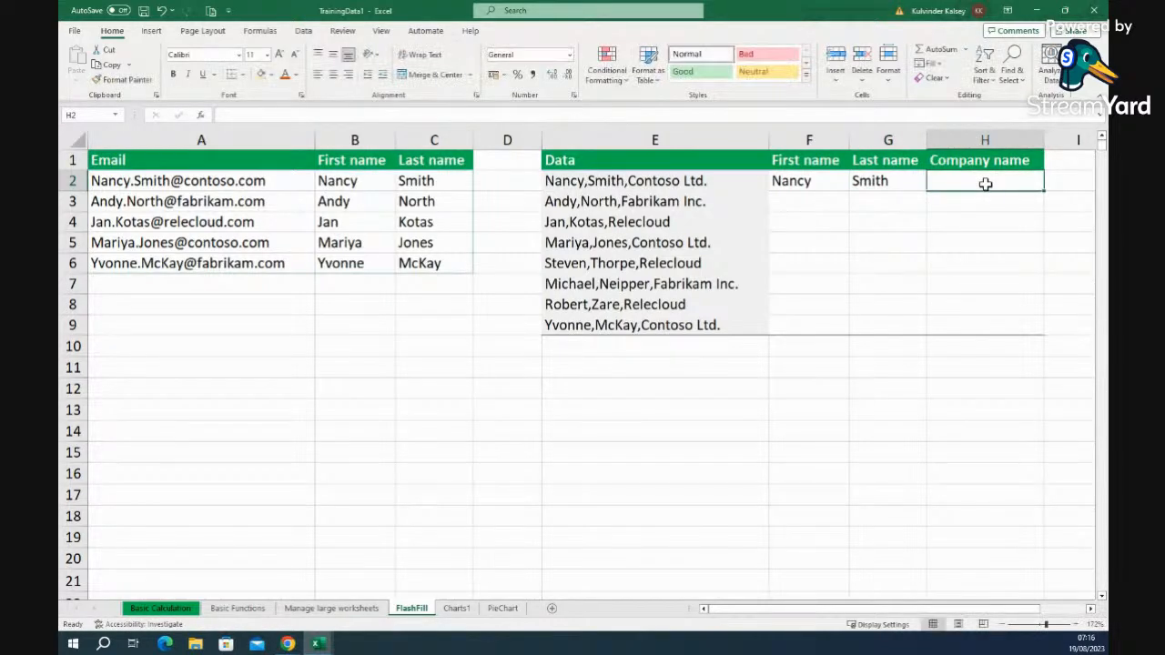
text(Contoso)
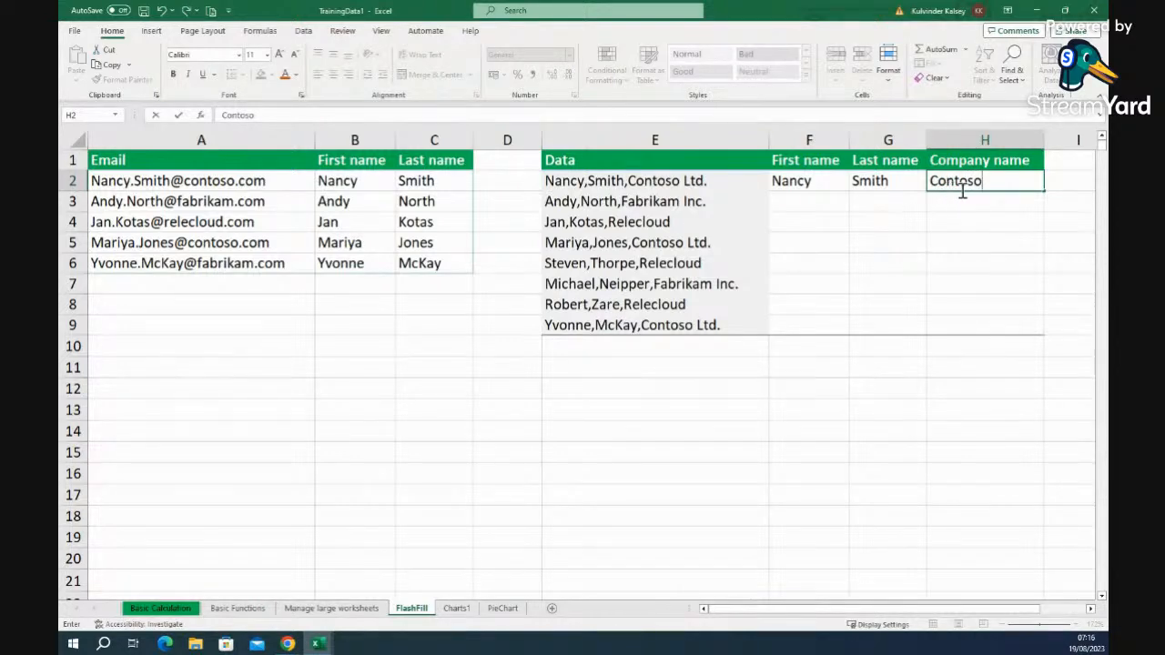
key(Return)
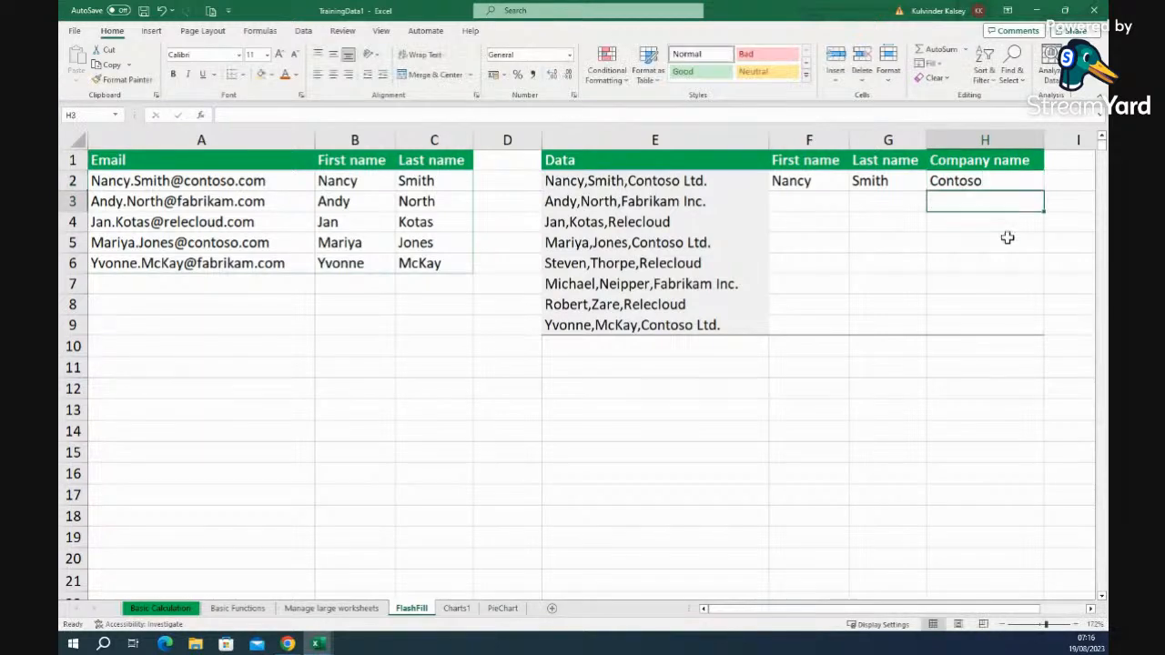
drag(819, 180, 988, 180)
click(937, 63)
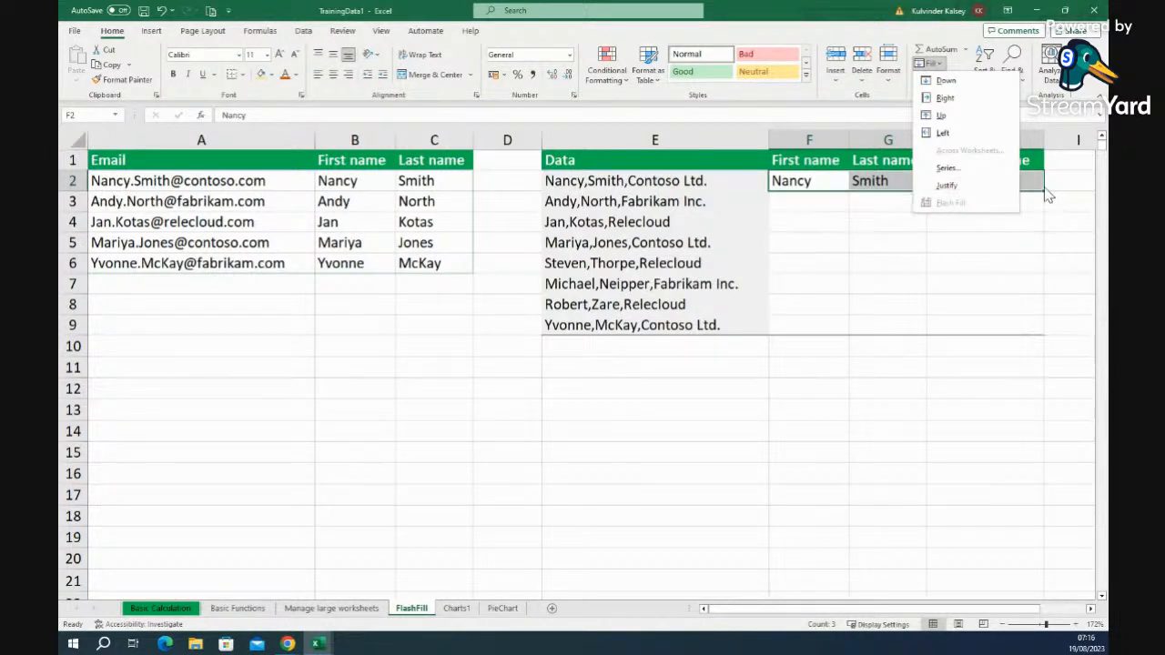
- Flash Fill columns F, G and H from the F2, G2 and H2 examples for all eight Data entries
click(1005, 246)
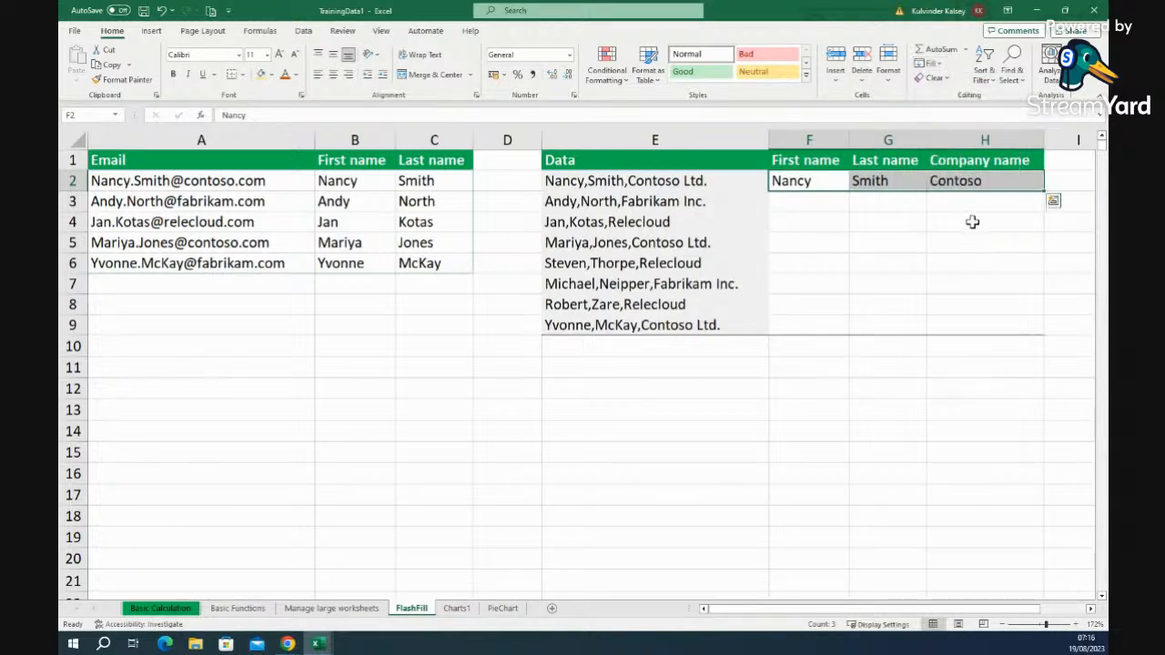
click(972, 222)
click(813, 180)
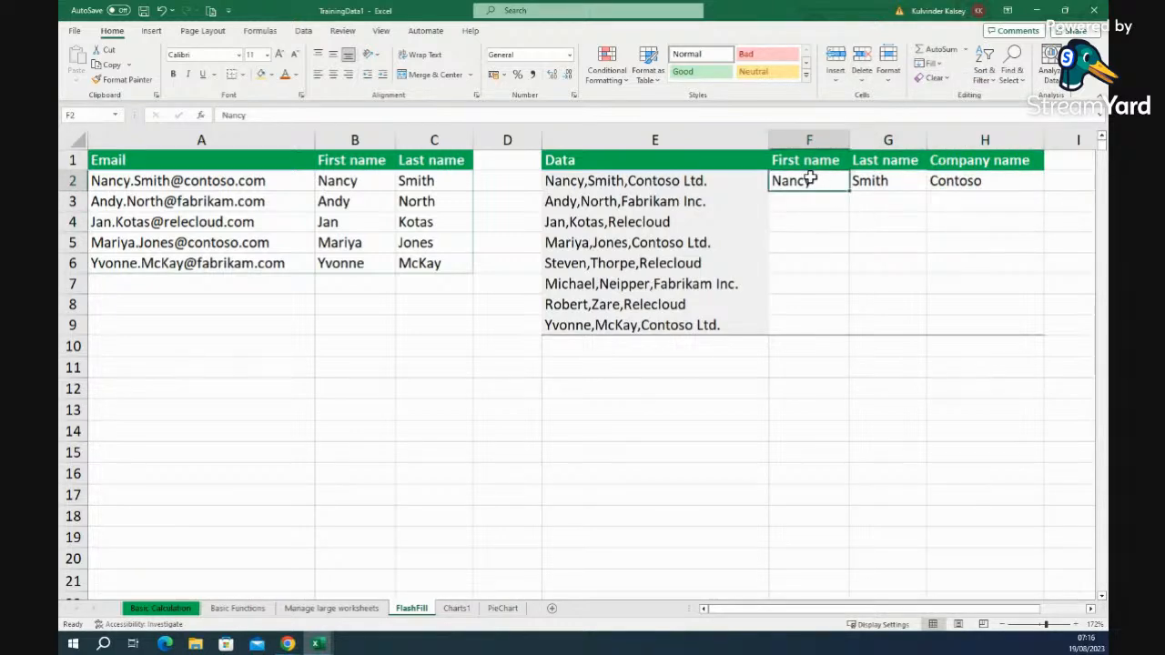
click(930, 63)
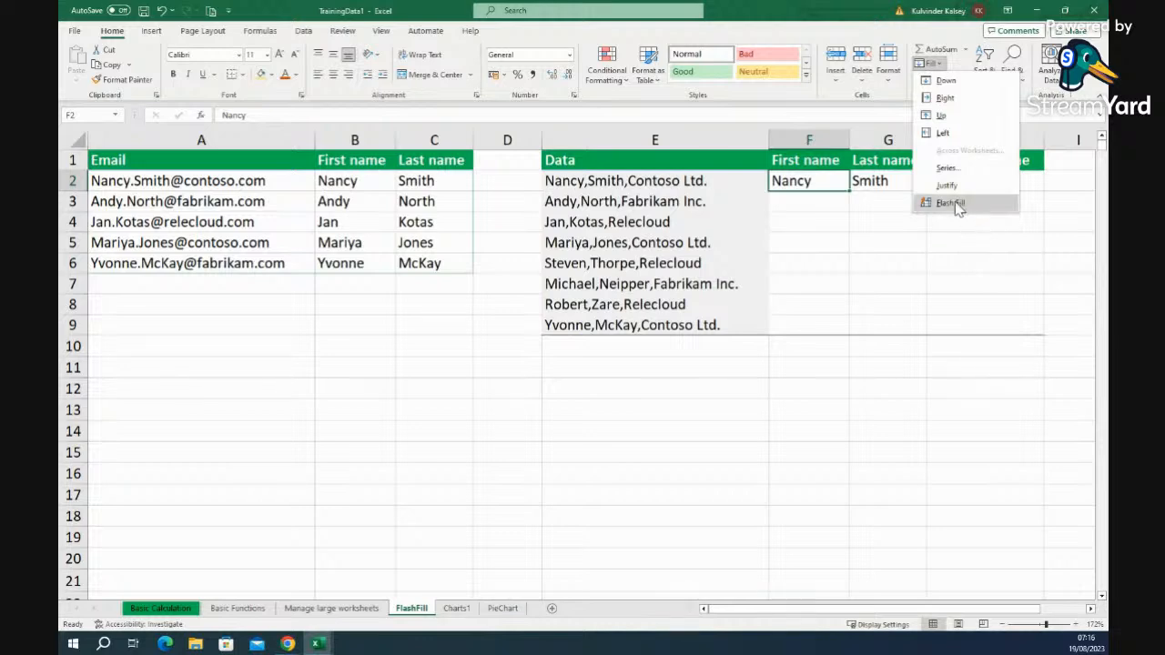
click(957, 207)
click(896, 180)
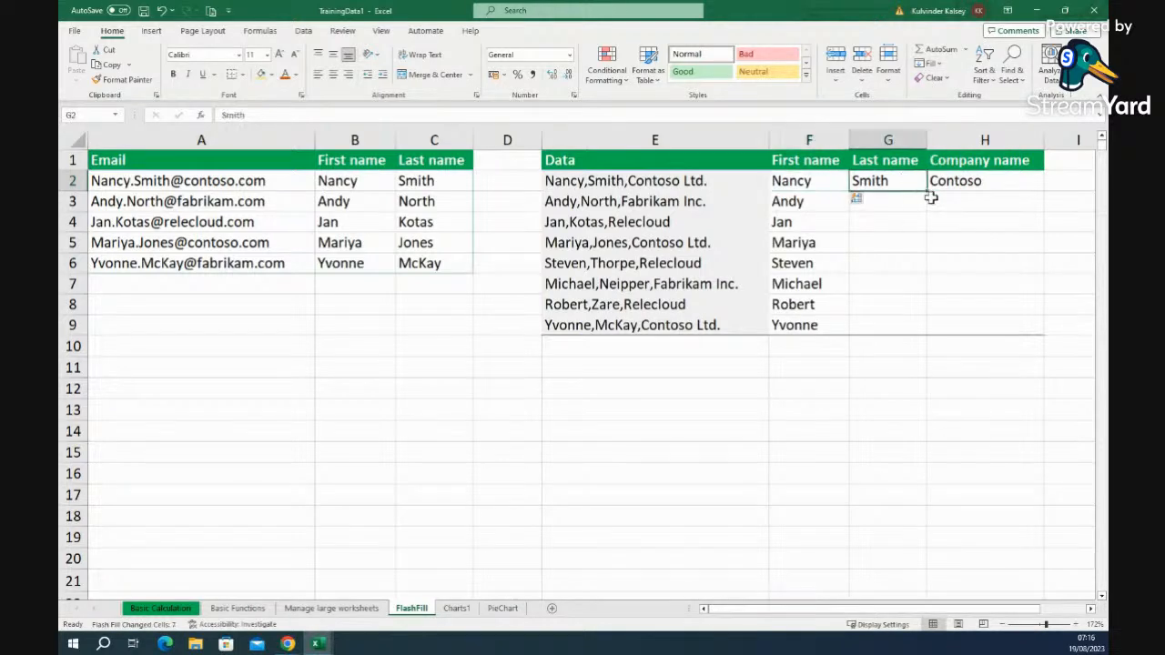
click(930, 63)
click(963, 207)
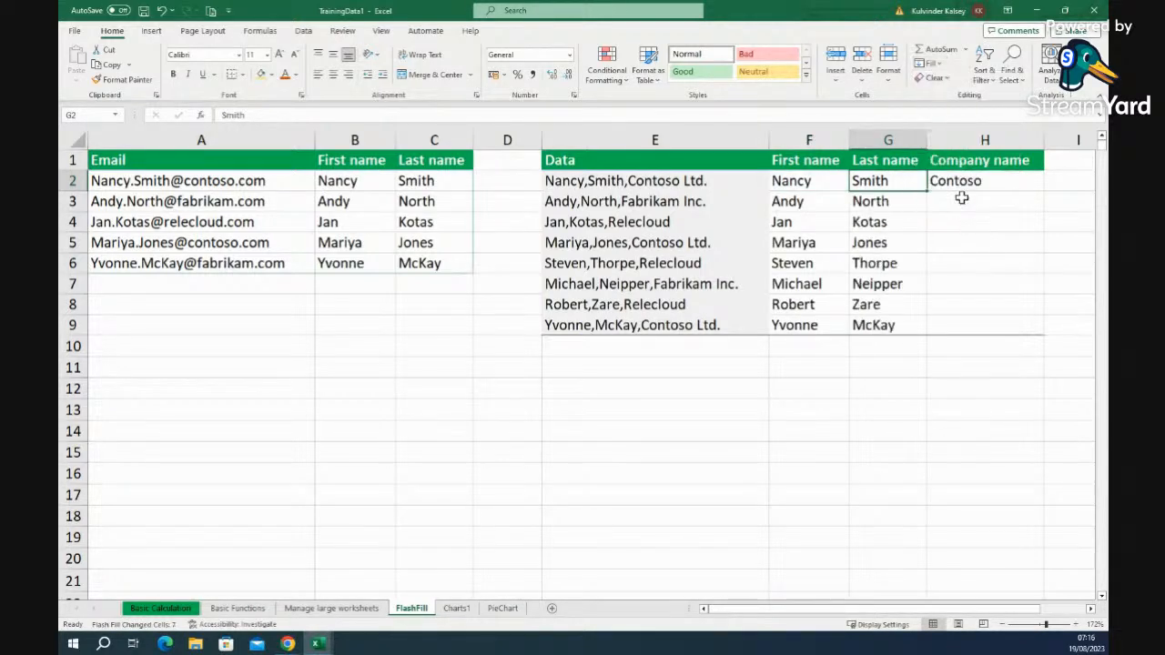
click(1017, 183)
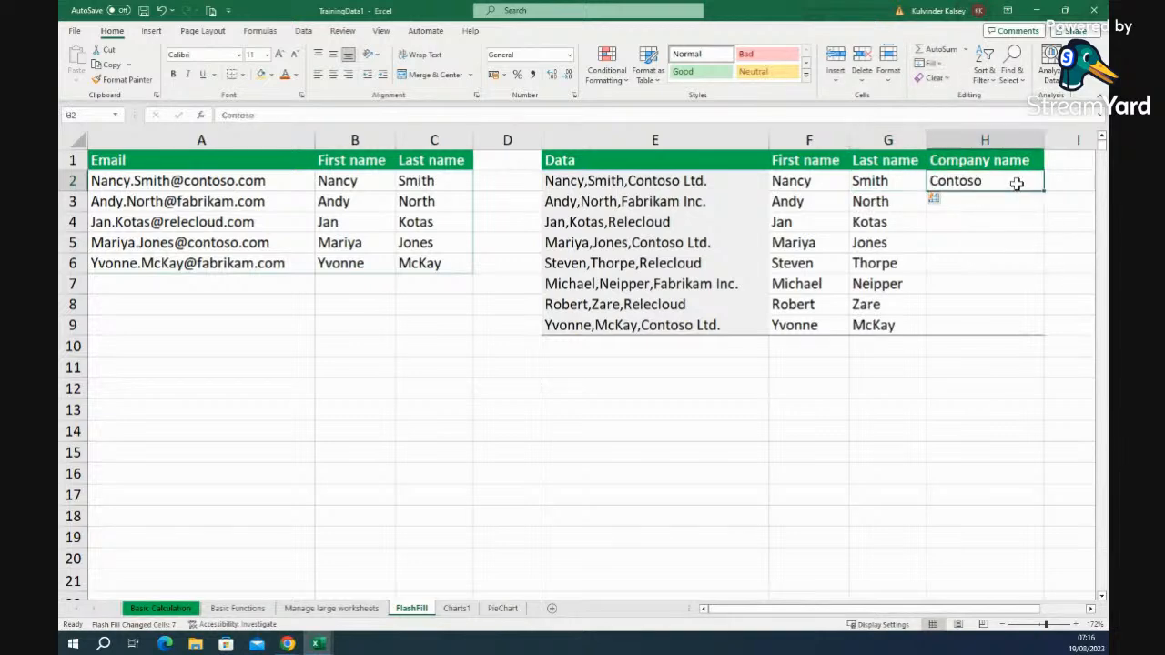
click(932, 63)
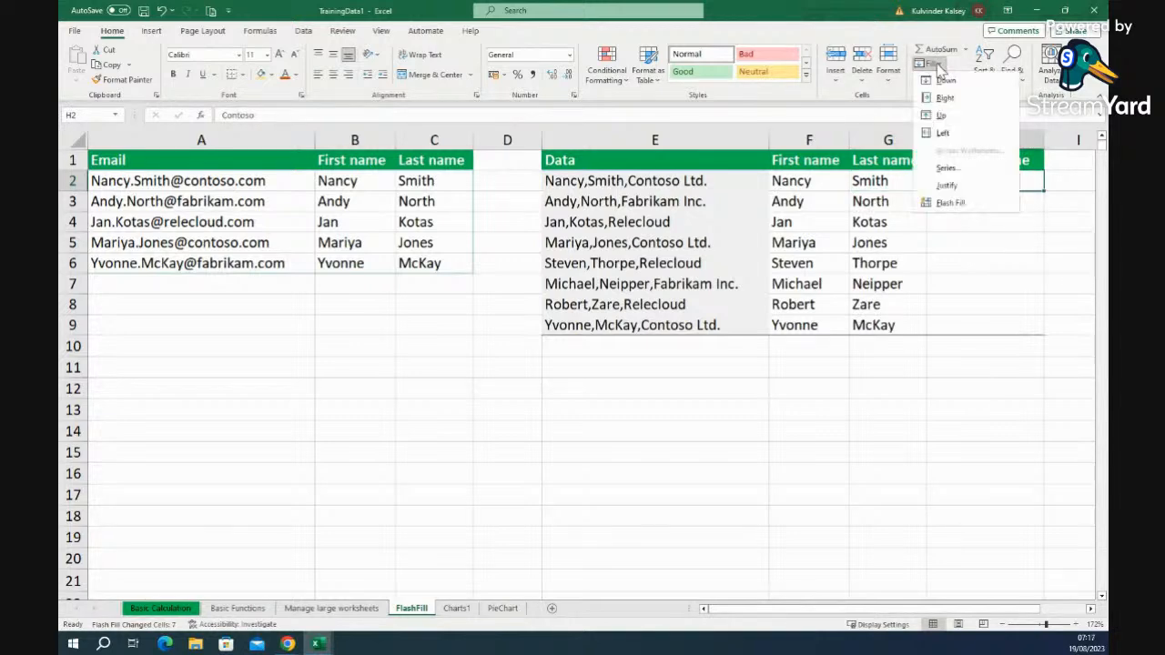
click(960, 205)
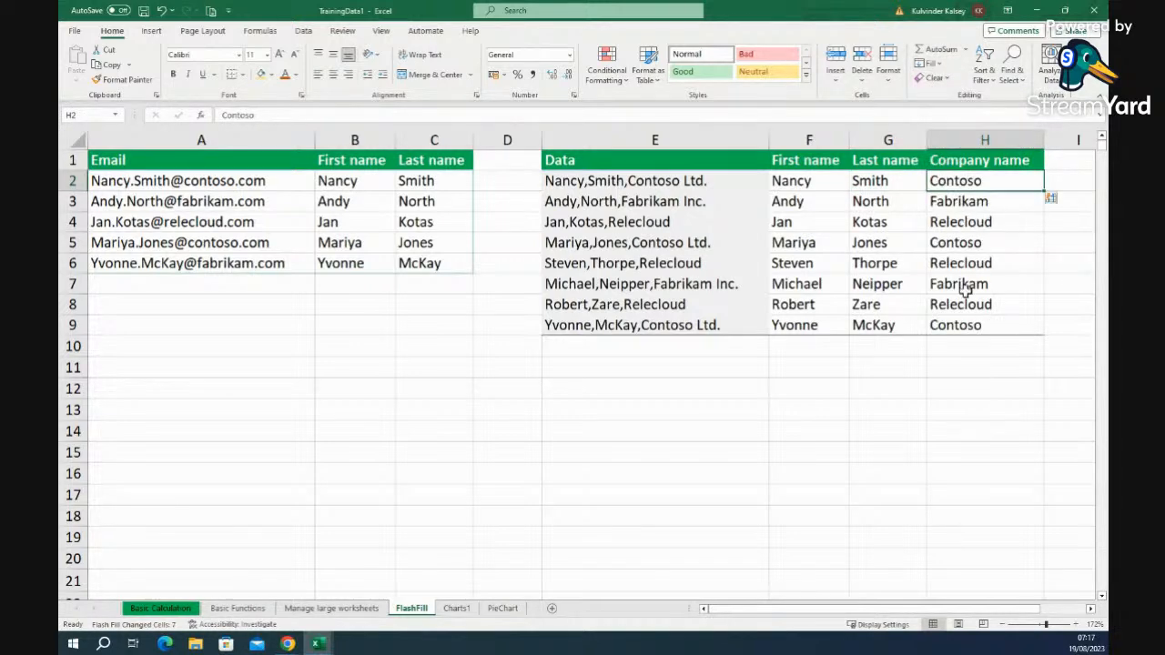
click(908, 417)
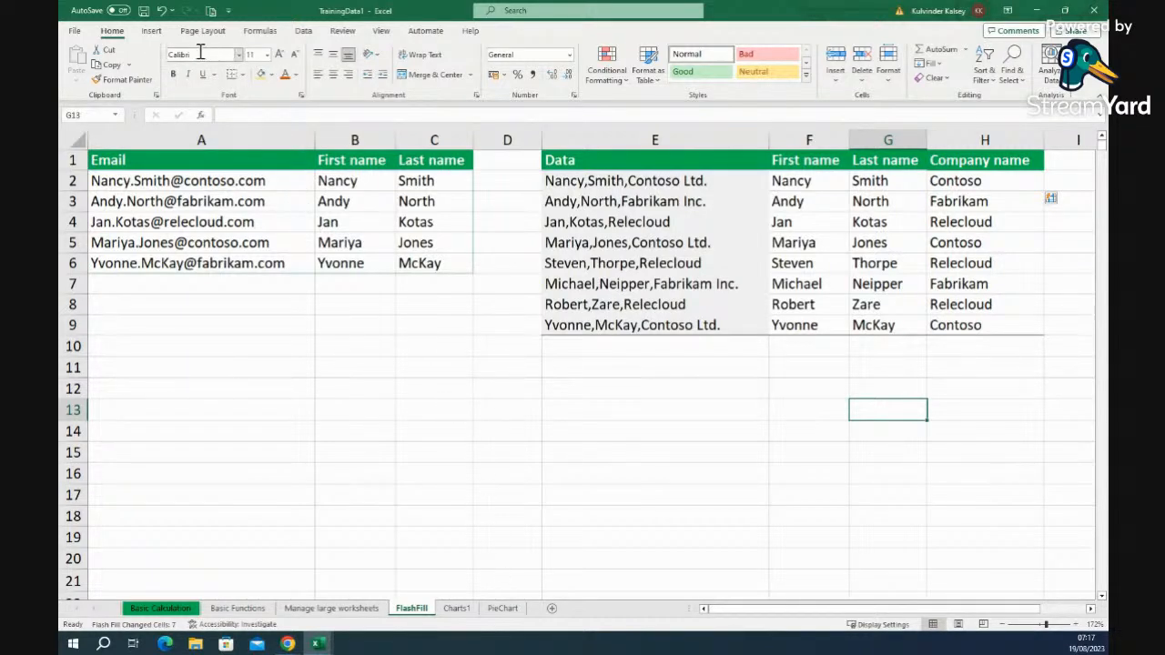
- Apply Narrow margins and Landscape orientation to the FlashFill sheet's page layout
click(152, 31)
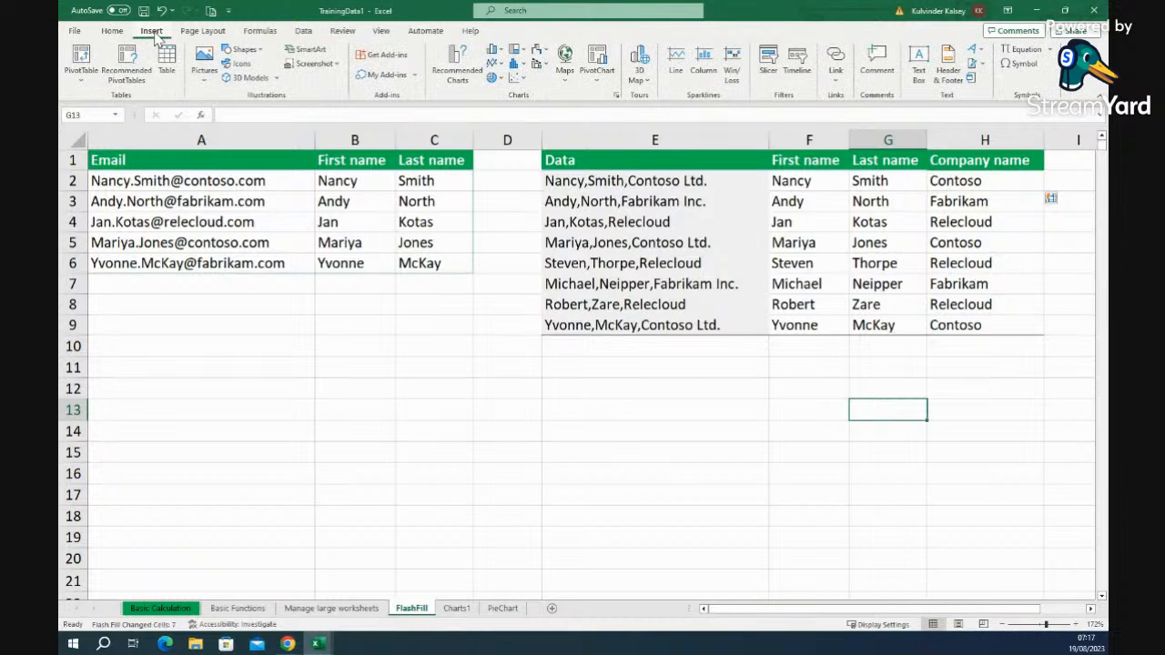
click(204, 33)
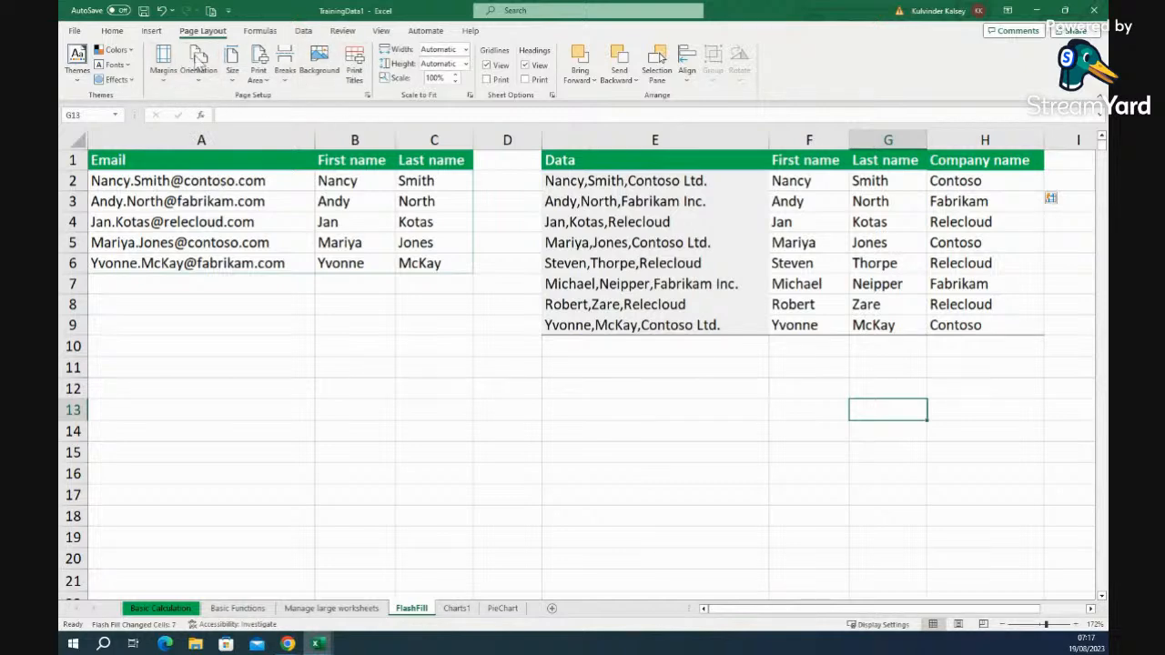
click(165, 80)
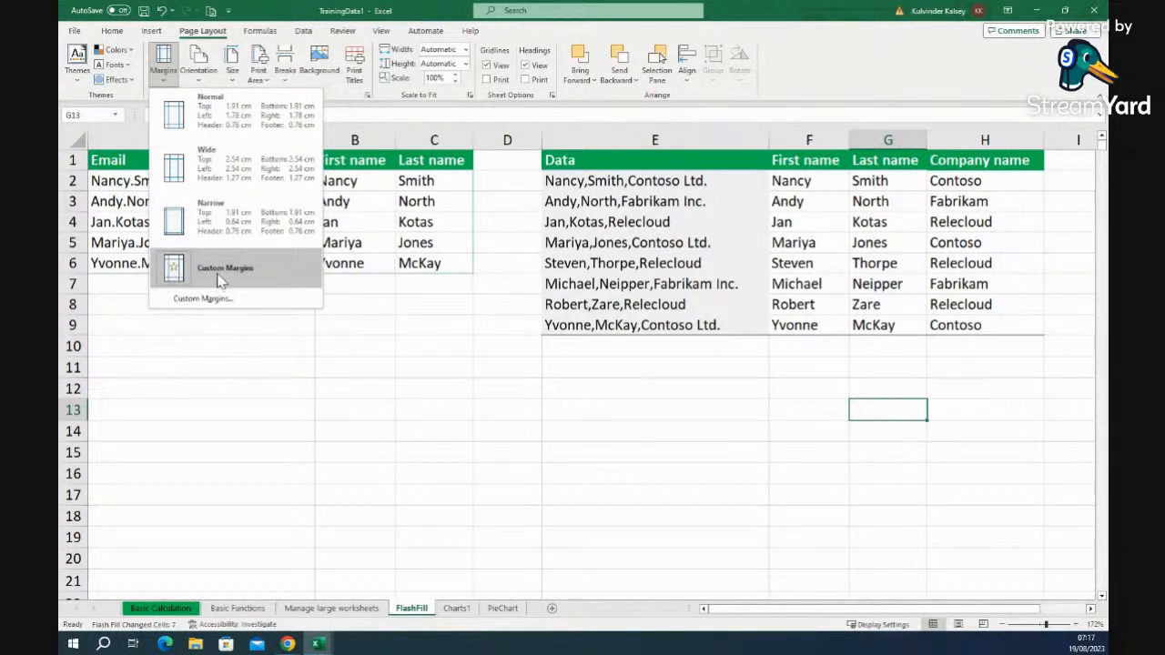
click(221, 228)
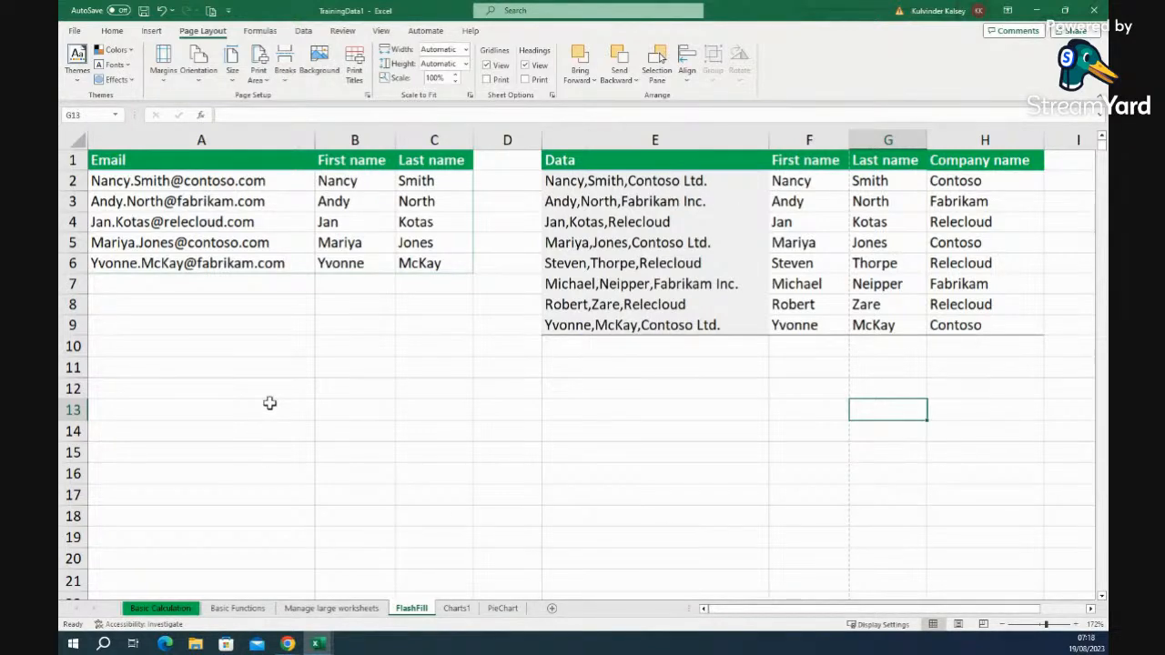
click(198, 80)
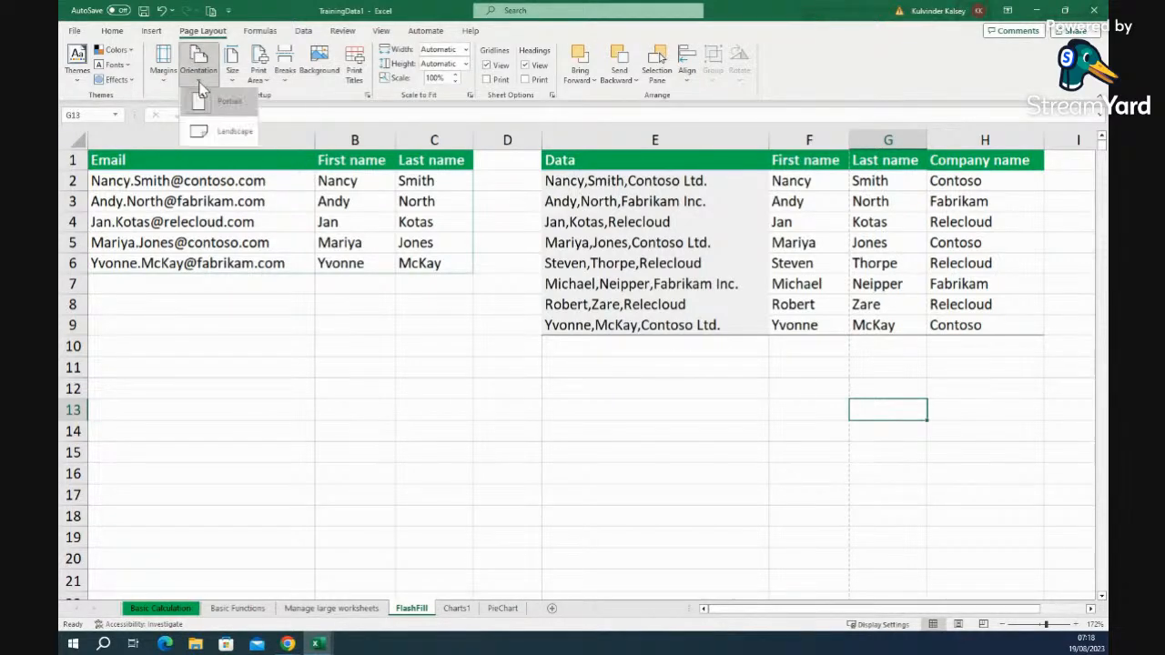
click(229, 137)
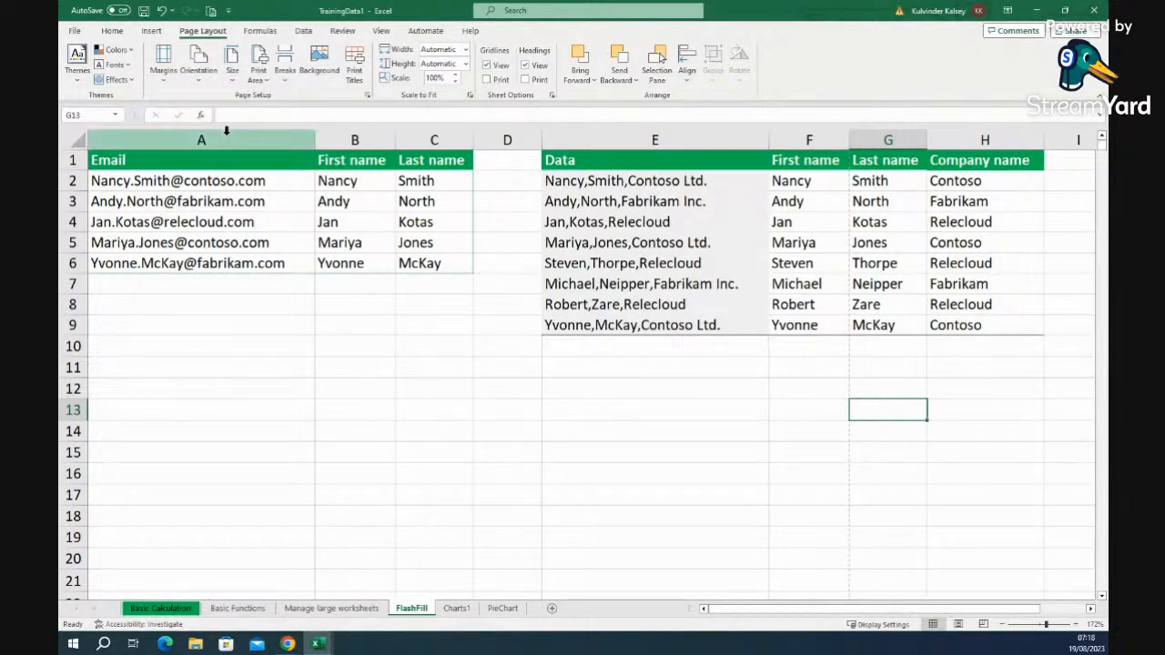
click(200, 78)
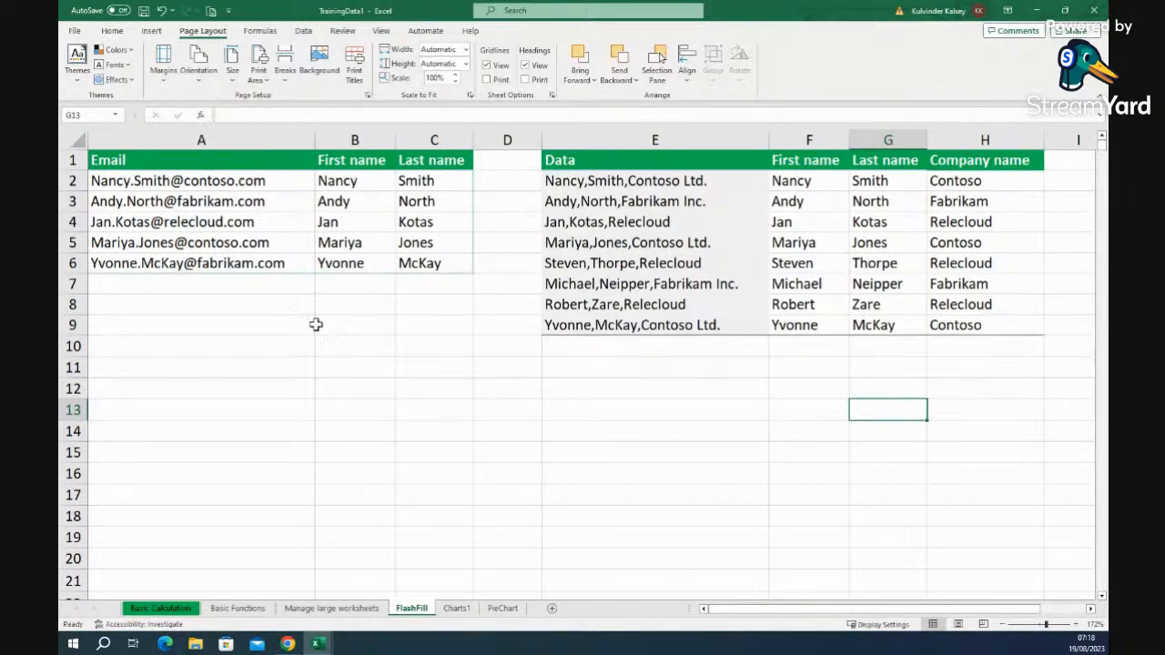
drag(779, 612, 828, 614)
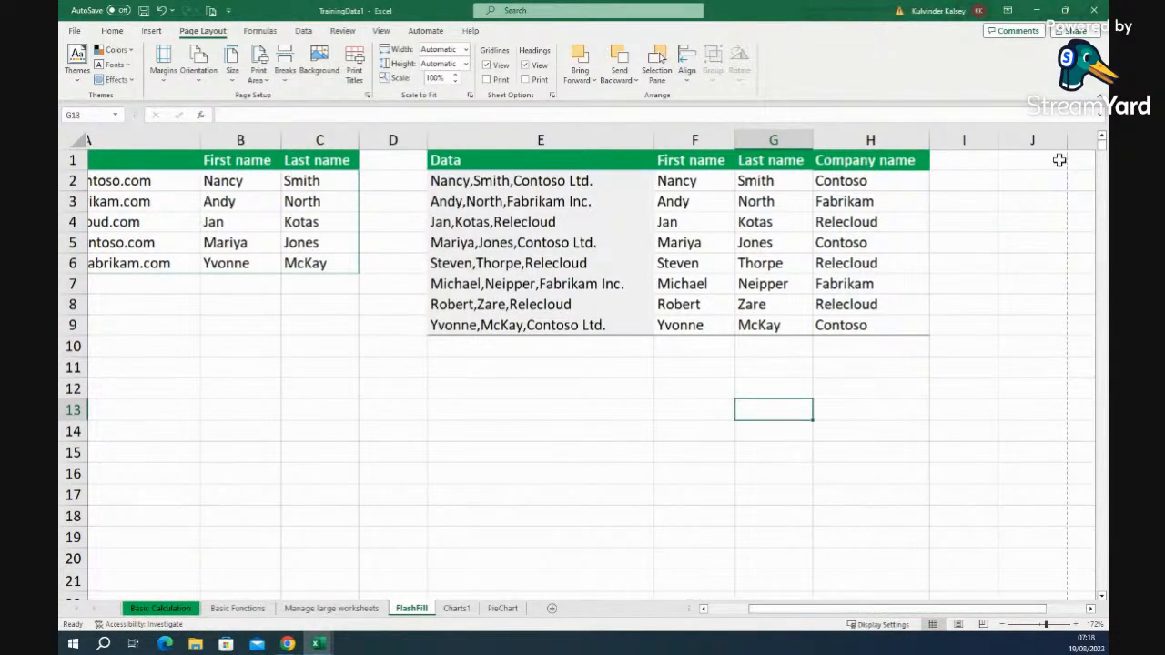
drag(819, 610, 731, 611)
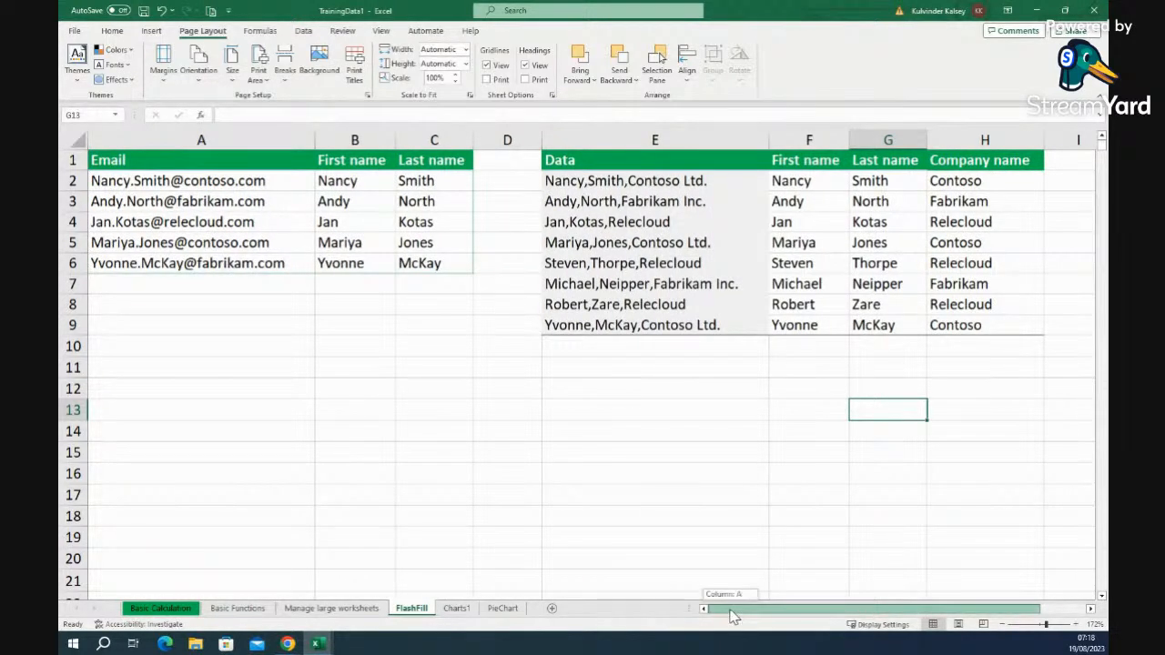
drag(731, 616, 771, 616)
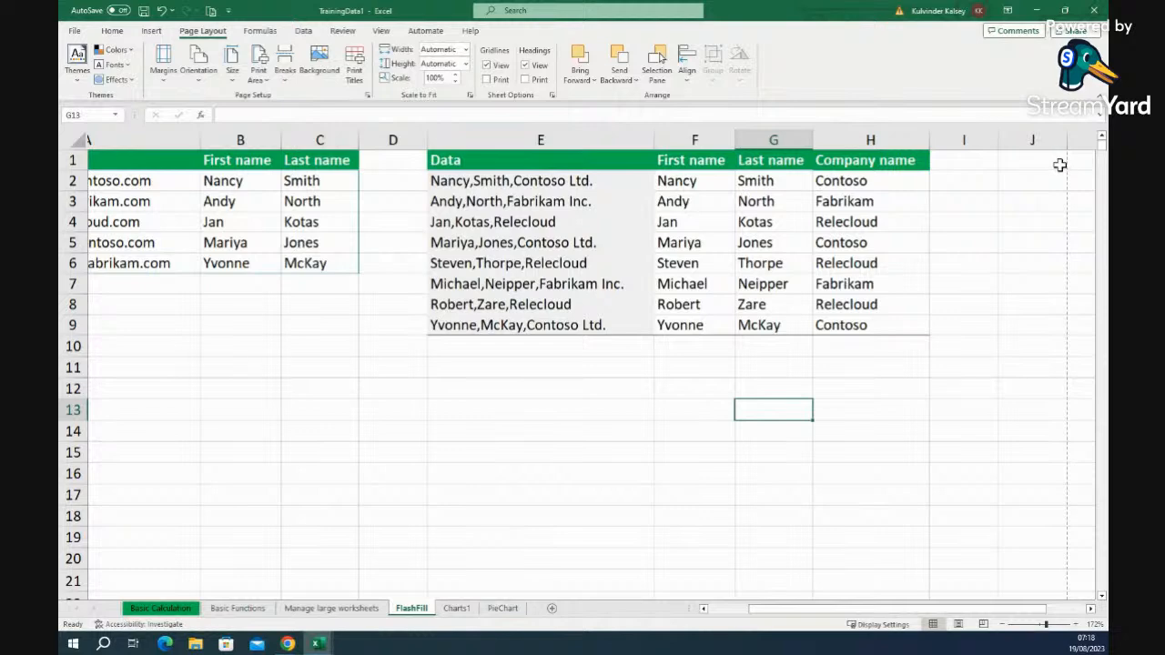
click(1042, 132)
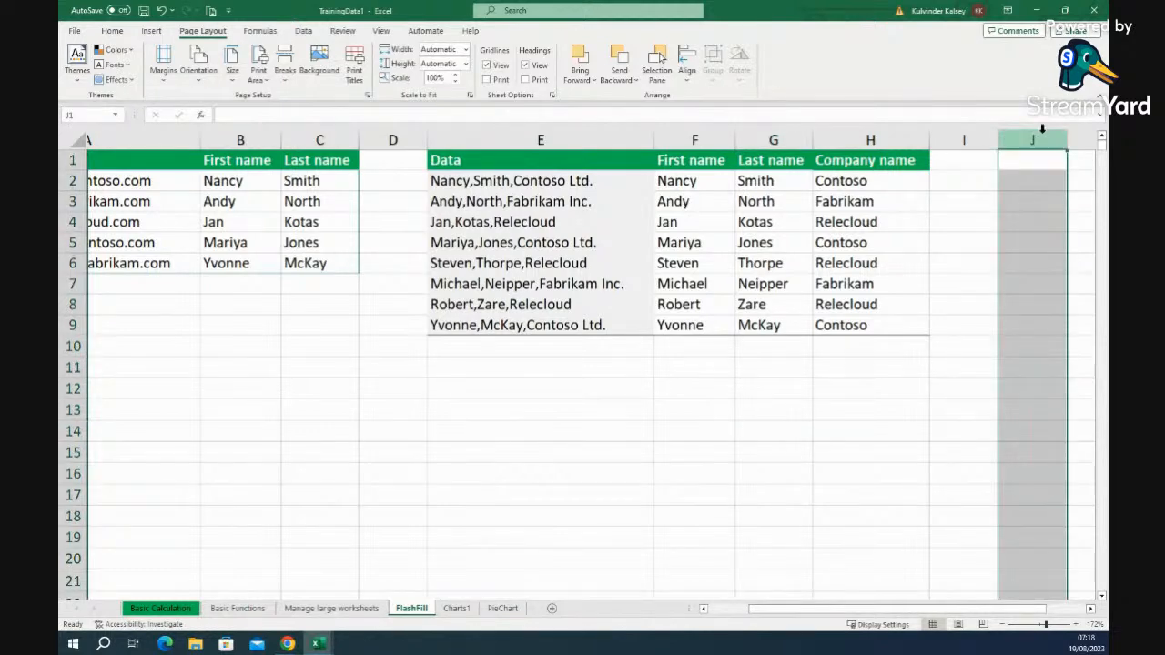
click(974, 329)
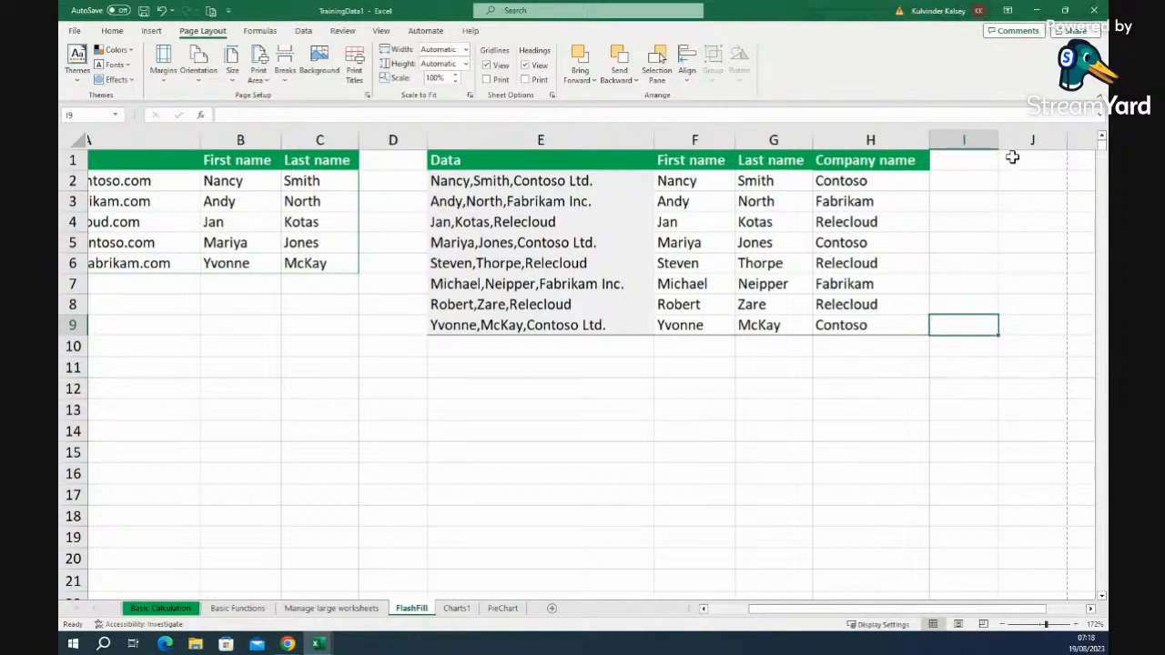
drag(794, 611, 756, 613)
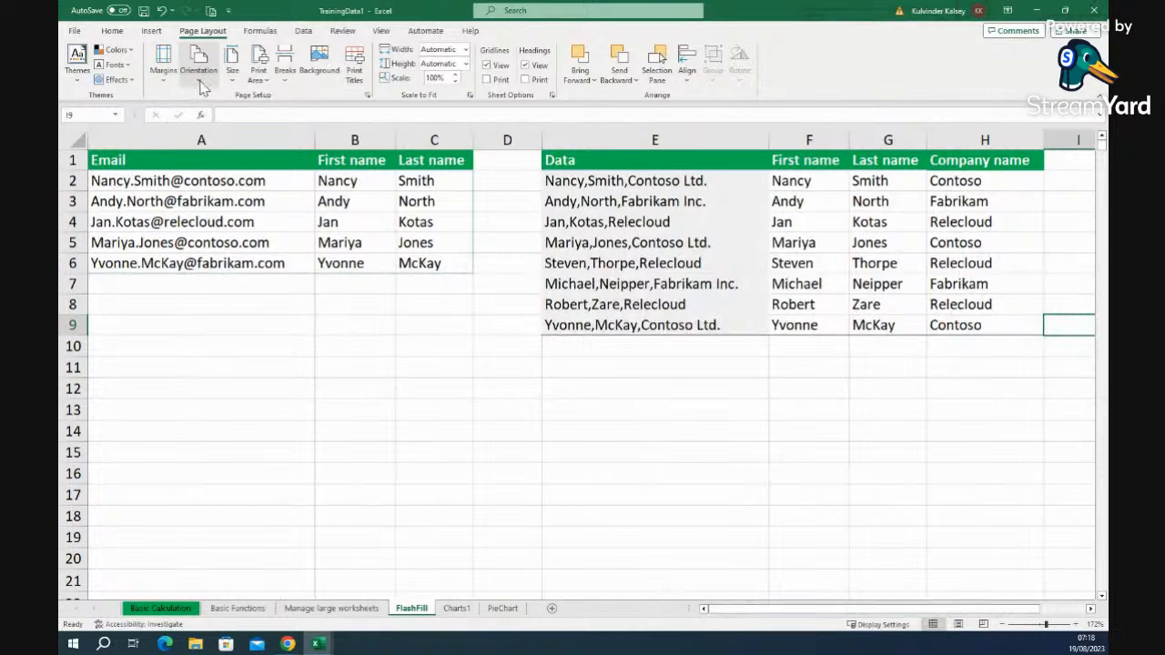
click(199, 82)
click(233, 107)
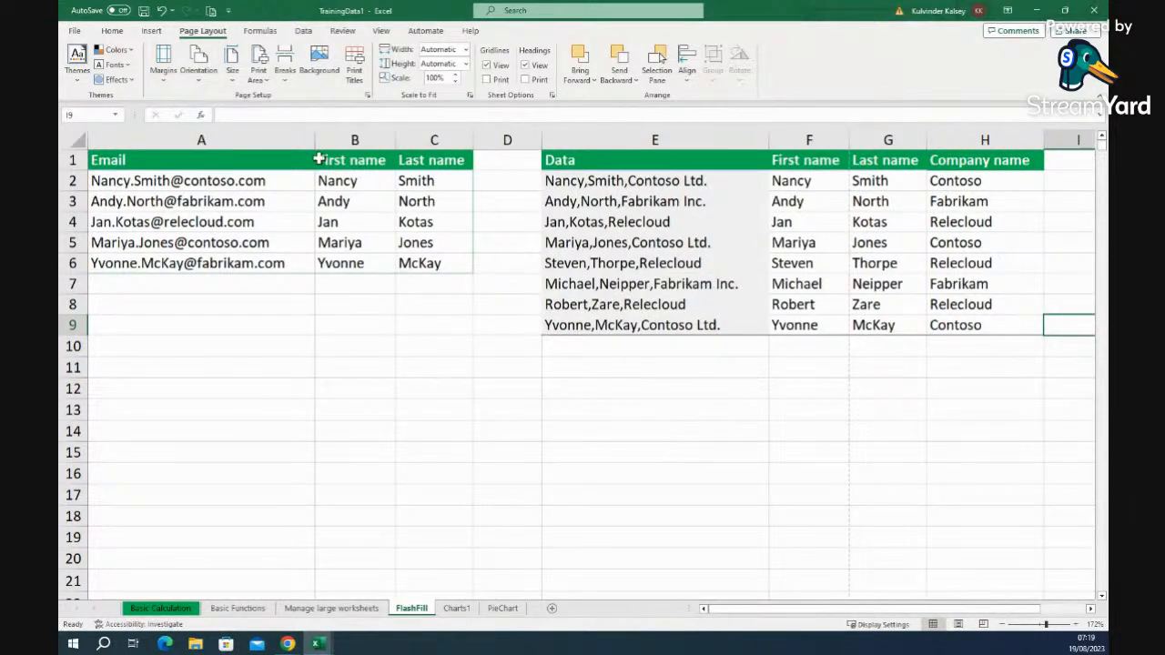
click(201, 82)
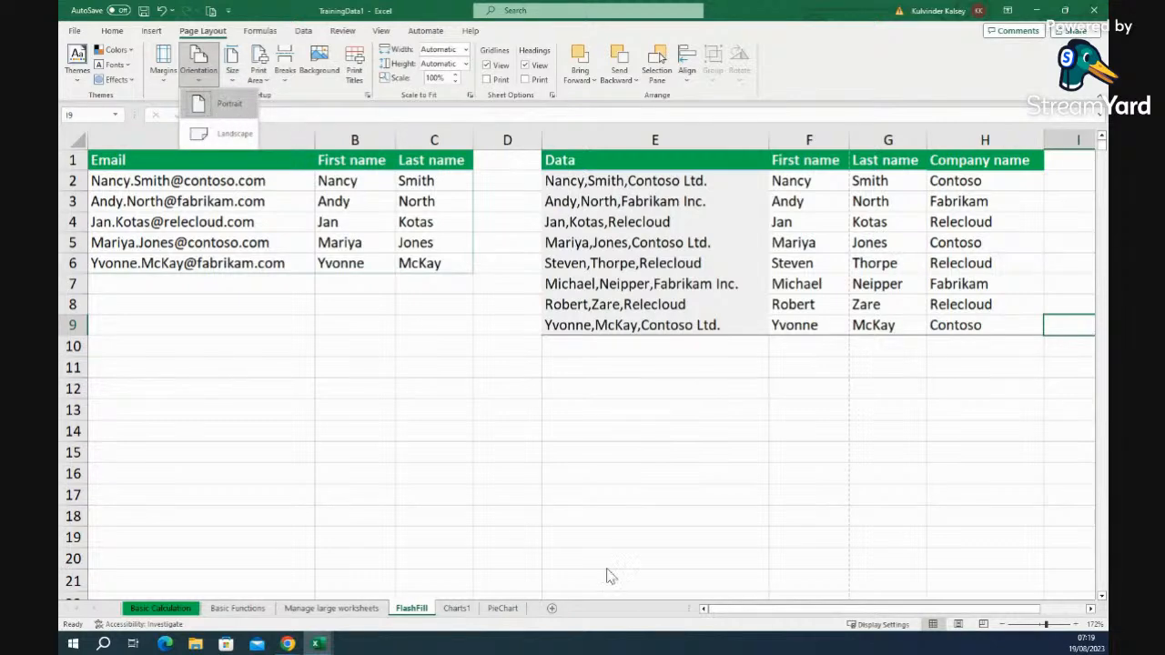
click(807, 132)
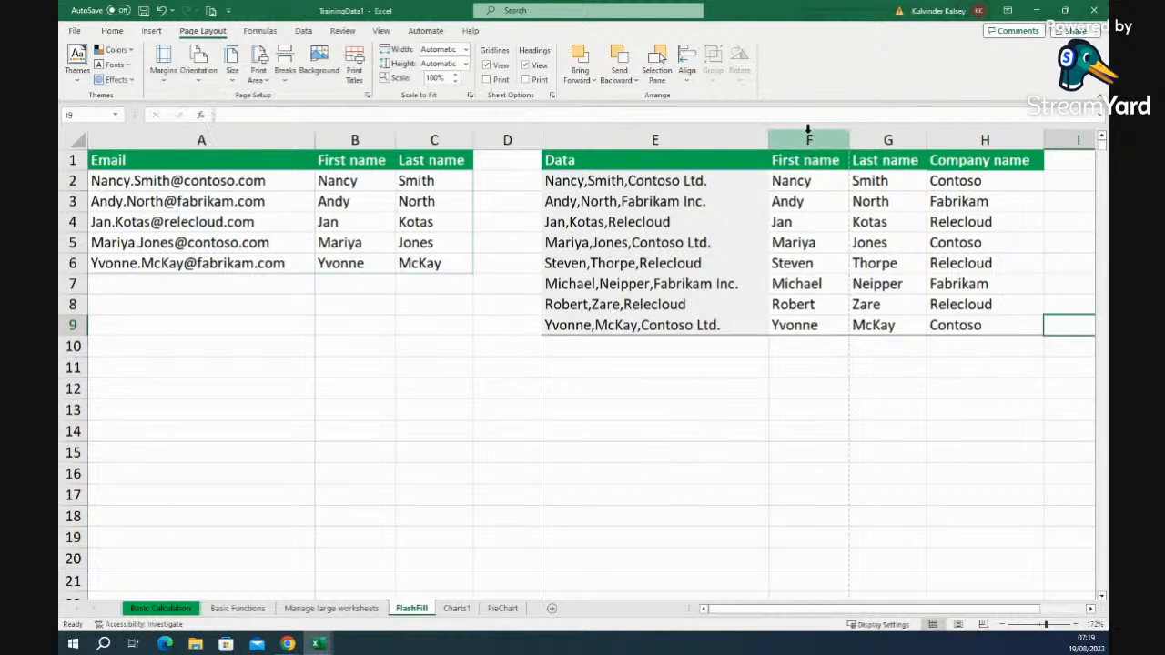
click(809, 136)
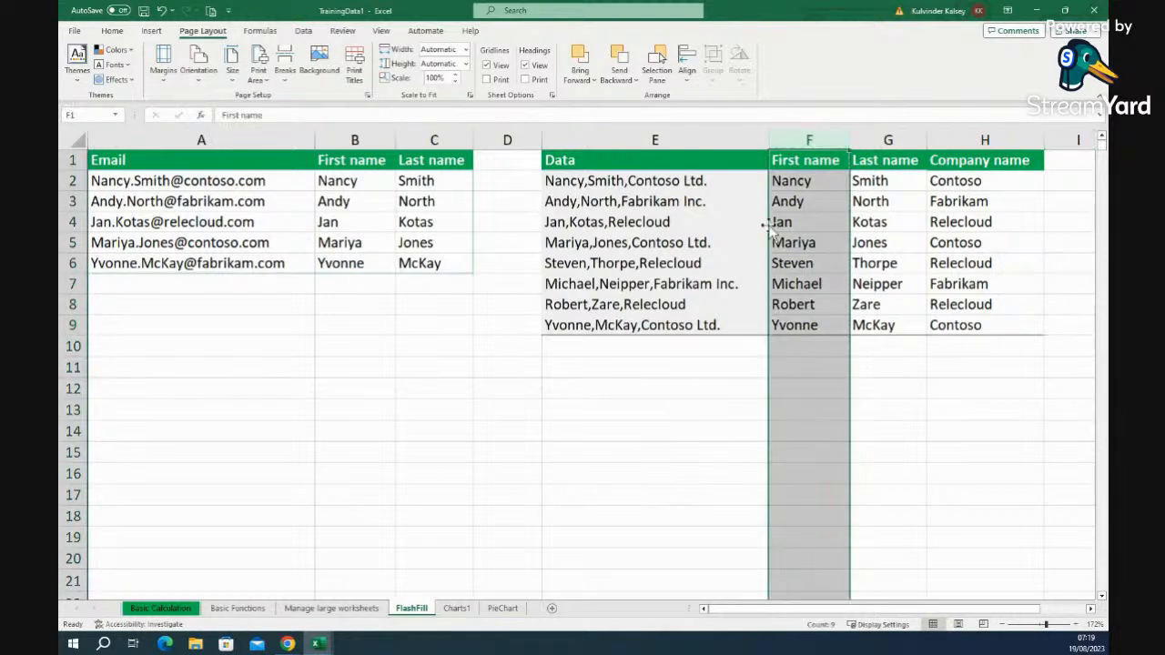
click(686, 557)
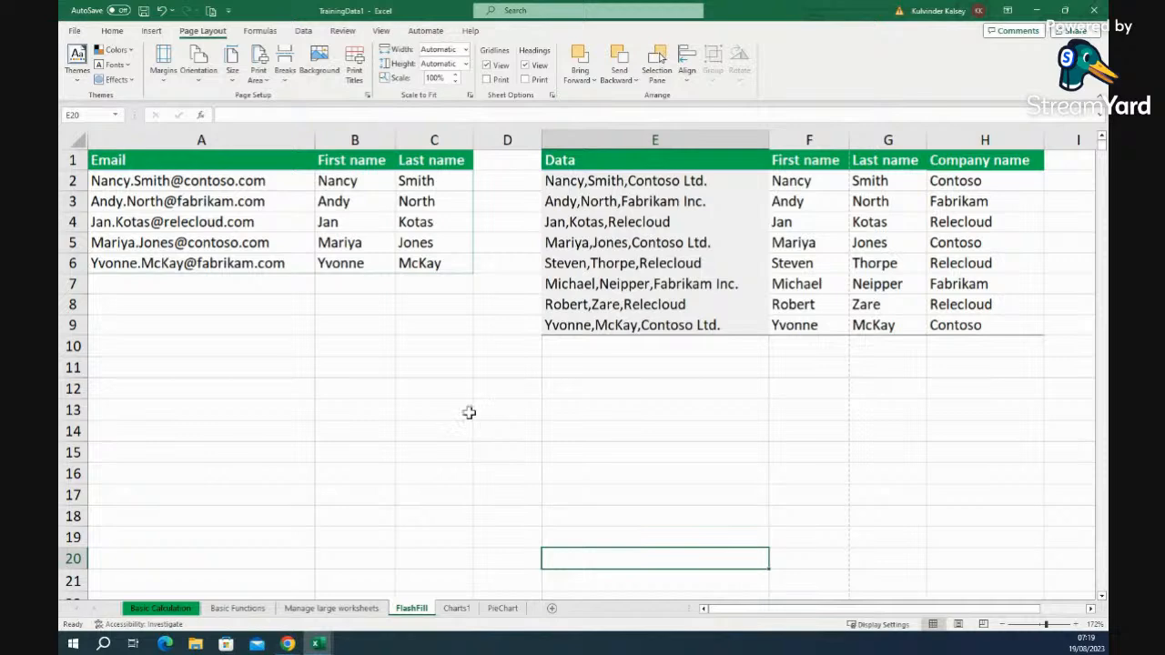
click(106, 163)
drag(105, 164, 425, 261)
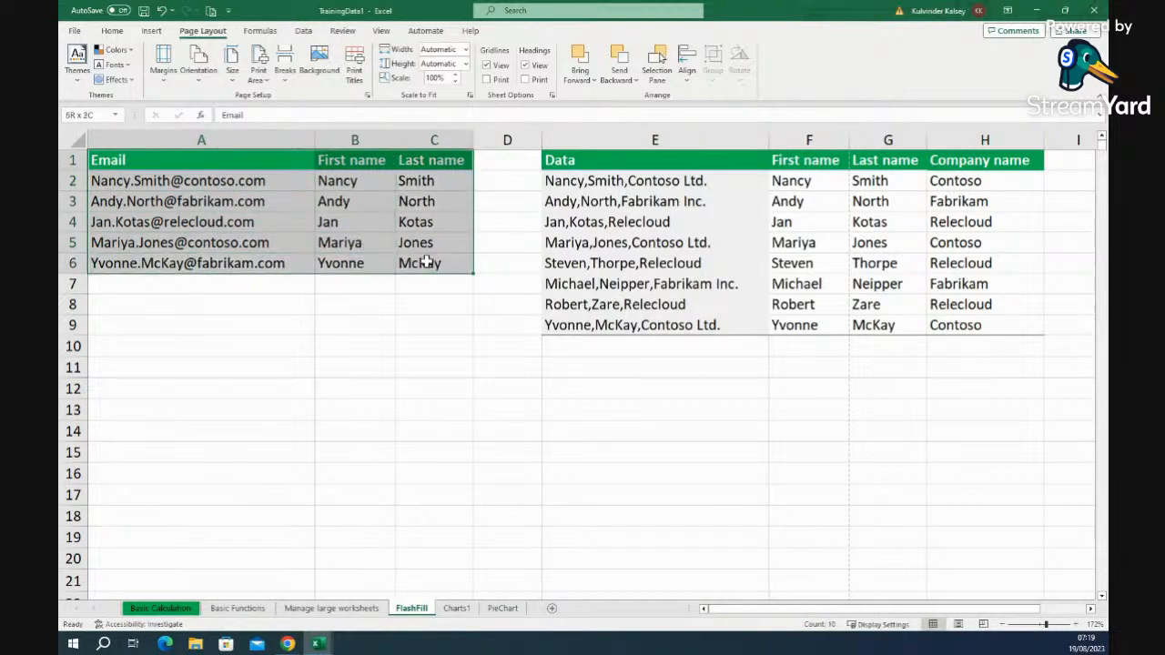
click(76, 32)
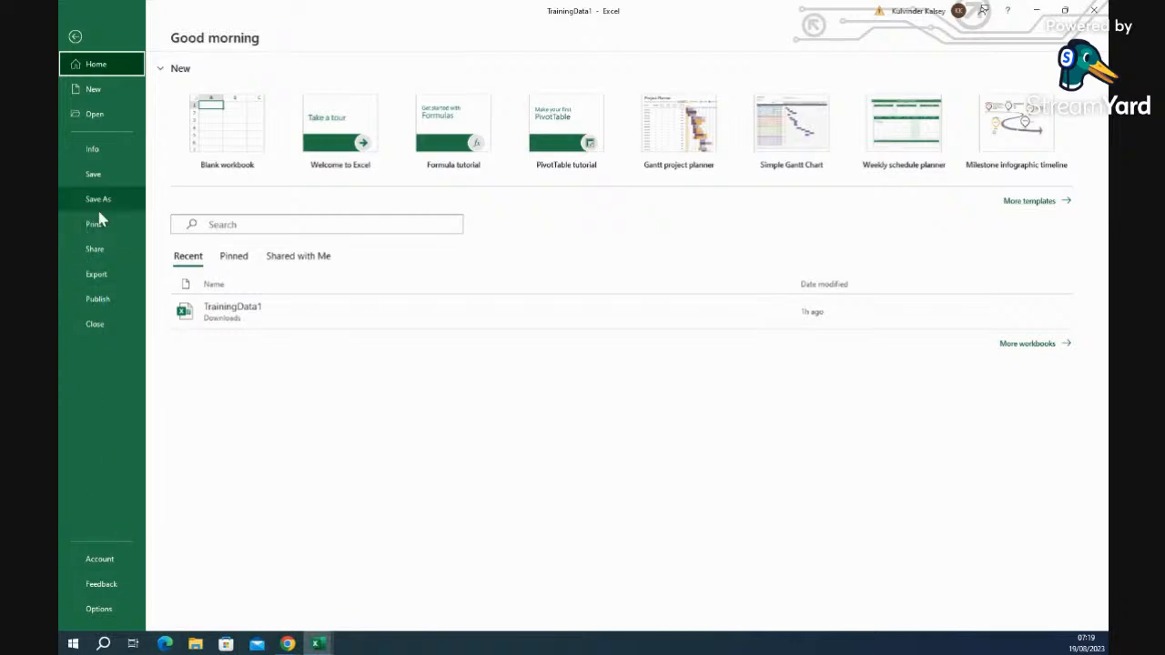
click(78, 38)
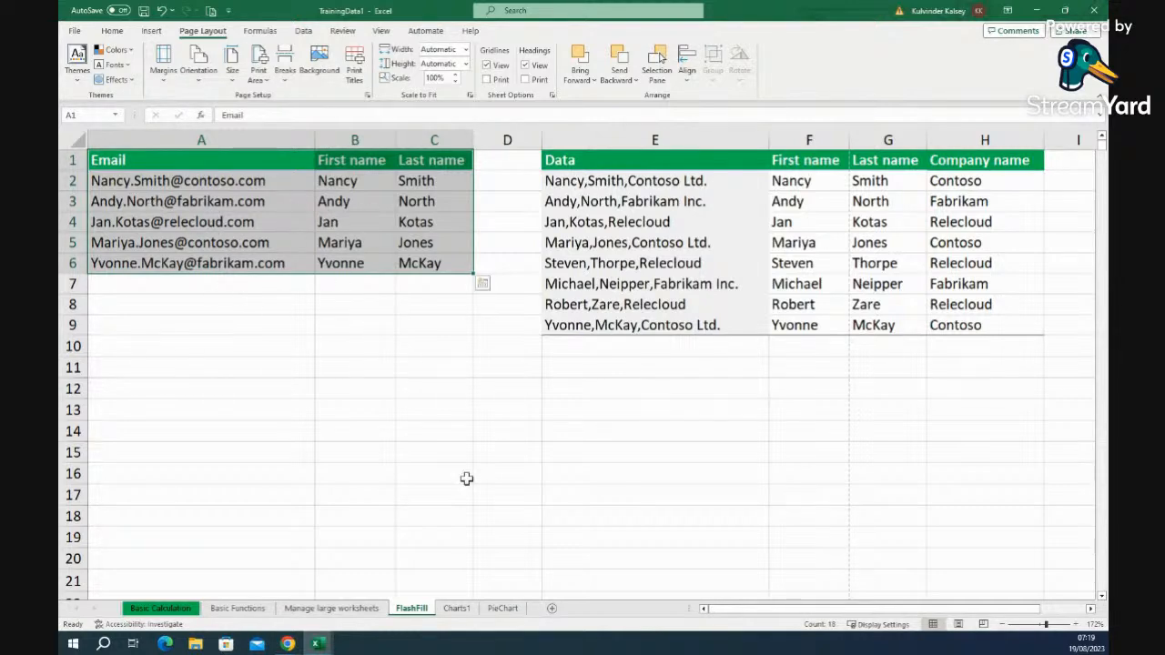
click(627, 453)
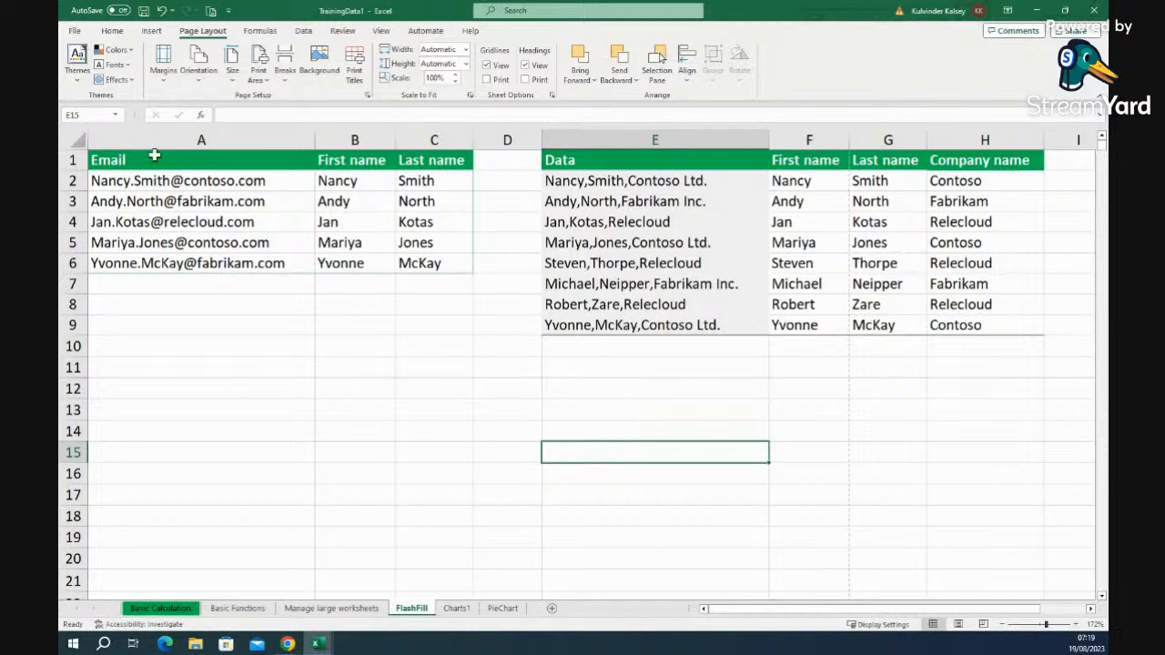
click(74, 31)
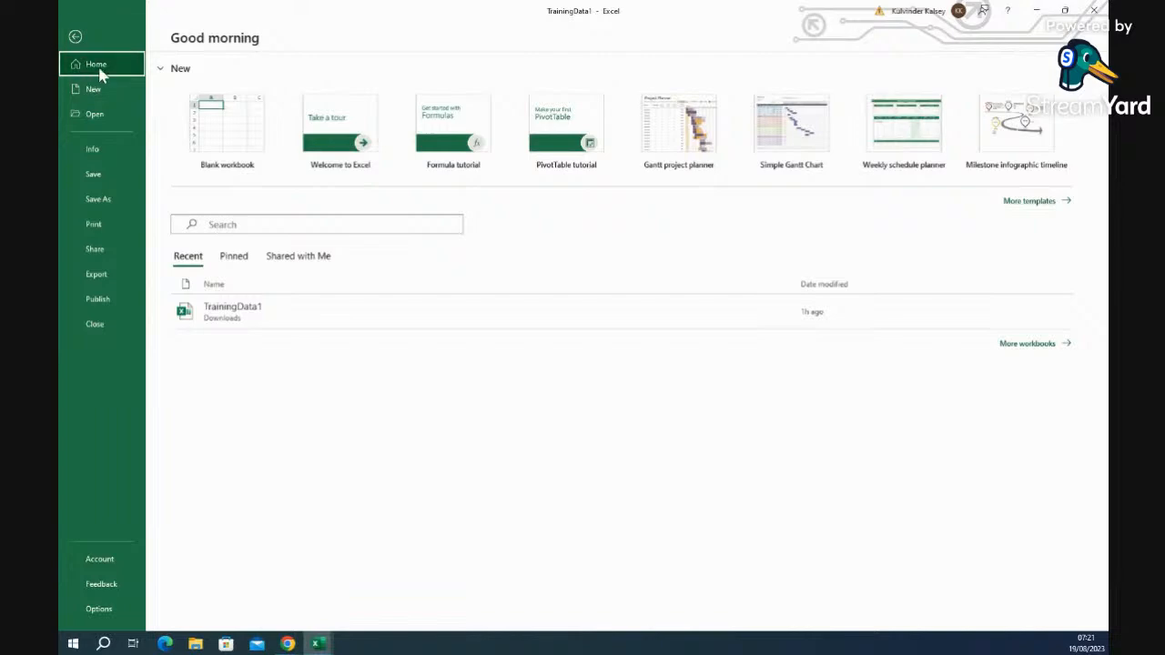
click(76, 38)
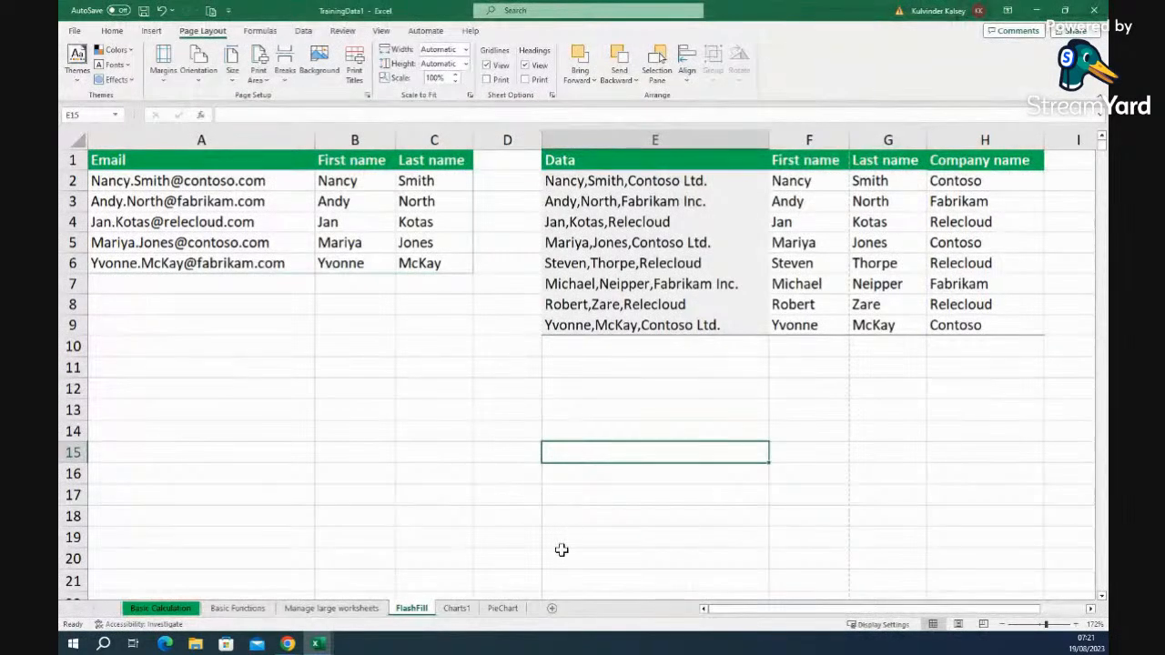
- On Charts1, zoom in and insert a 3-D Clustered Column chart of the attendance table, selecting its title
click(458, 610)
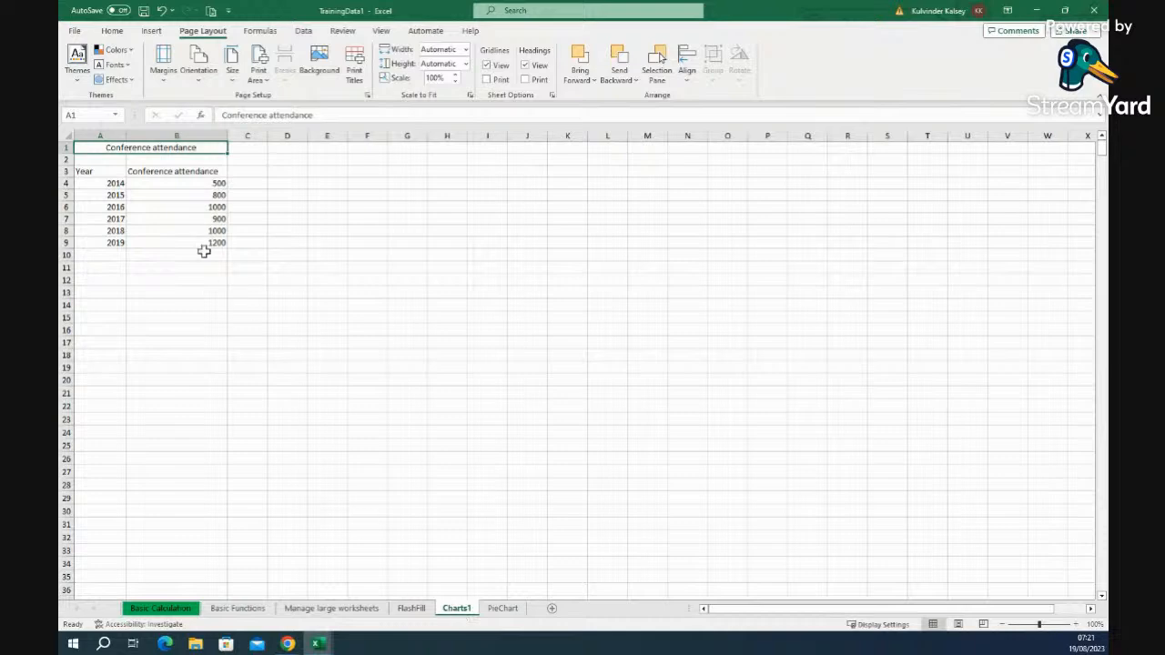
click(1044, 625)
drag(1044, 626, 1047, 626)
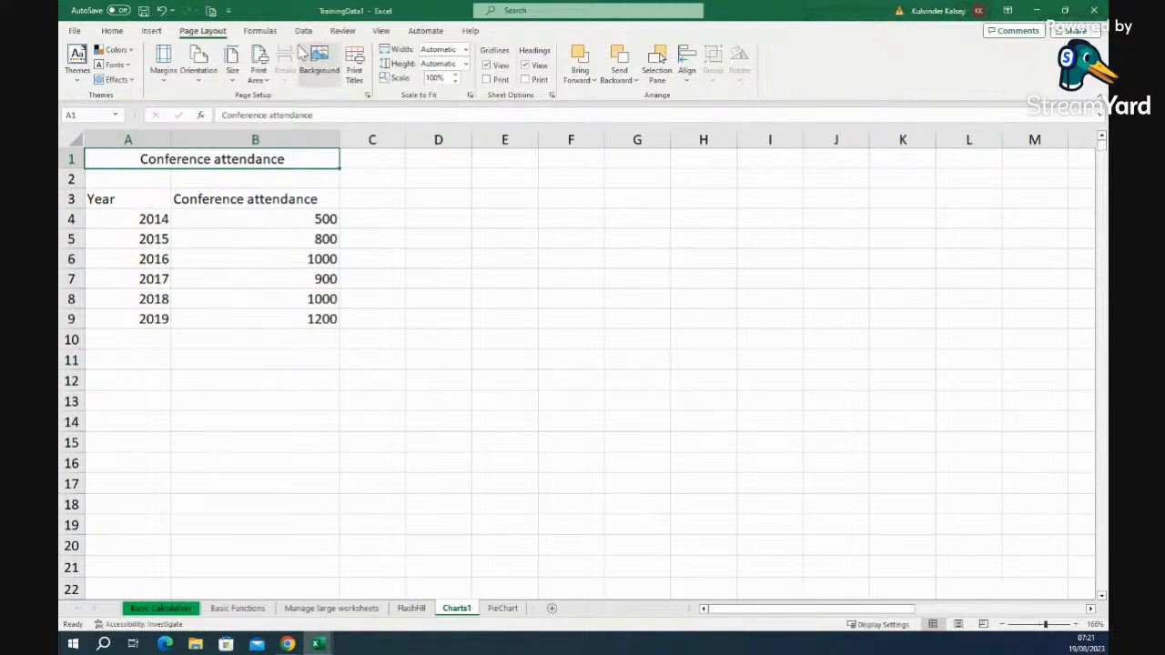
click(152, 32)
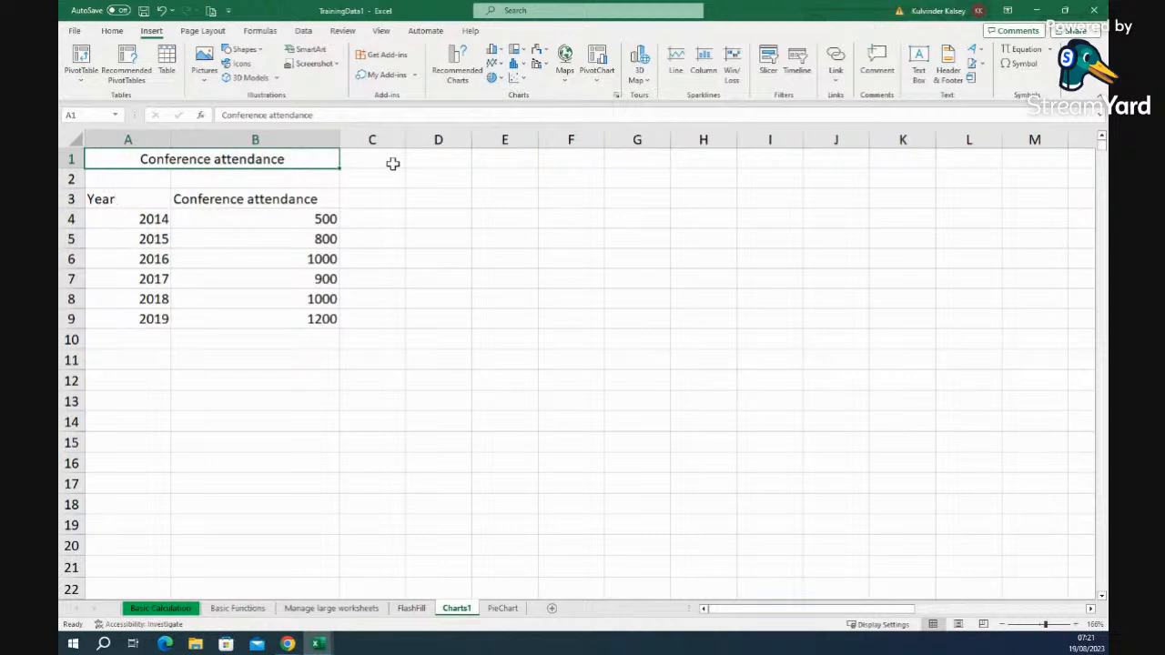
click(121, 186)
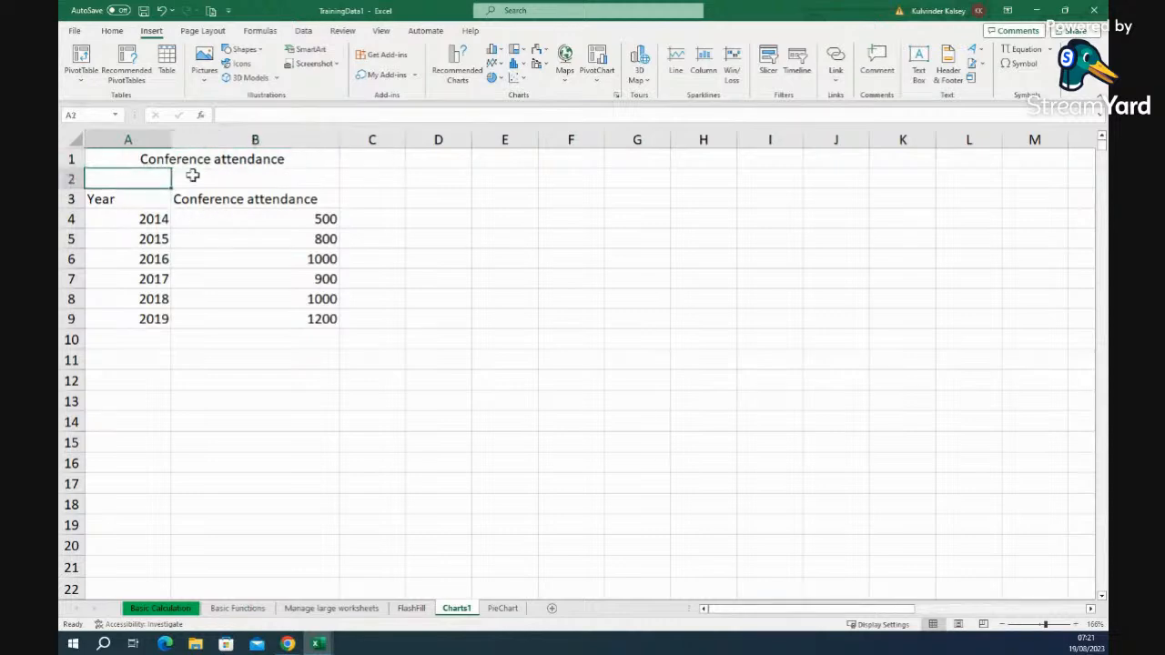
click(494, 57)
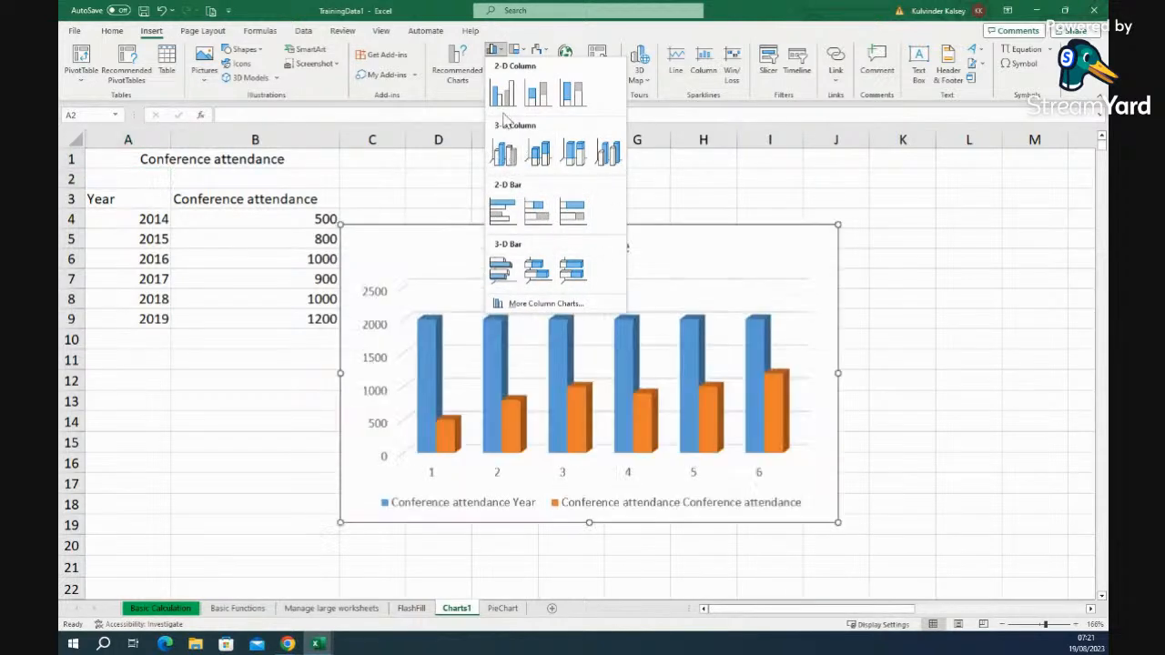
click(502, 154)
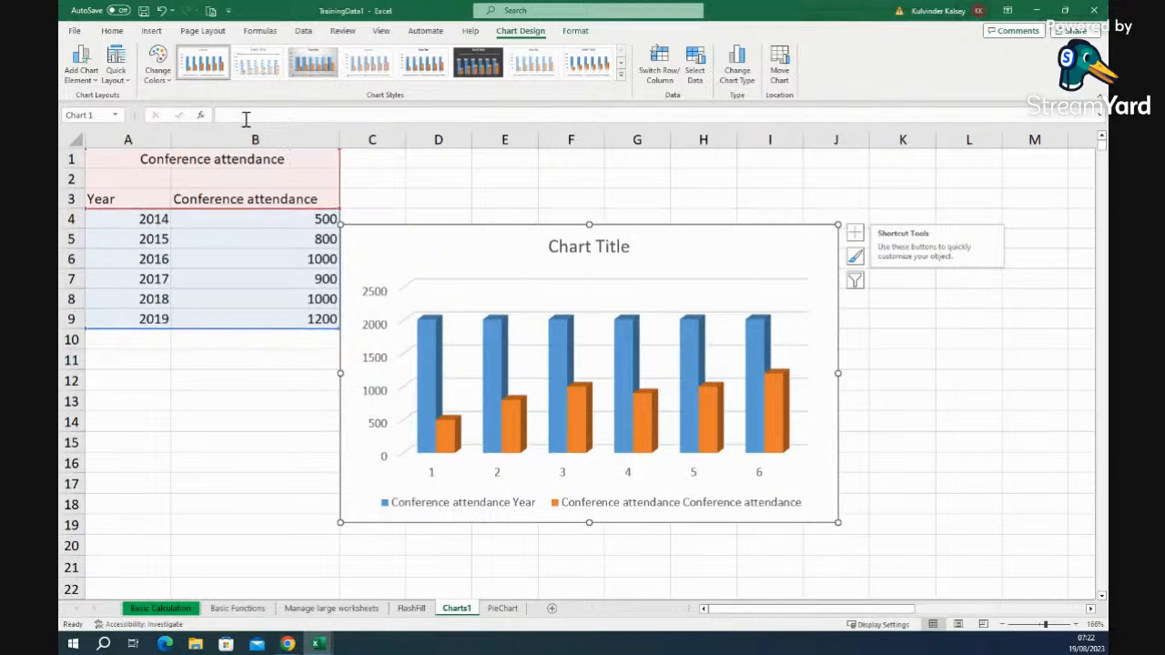
click(606, 251)
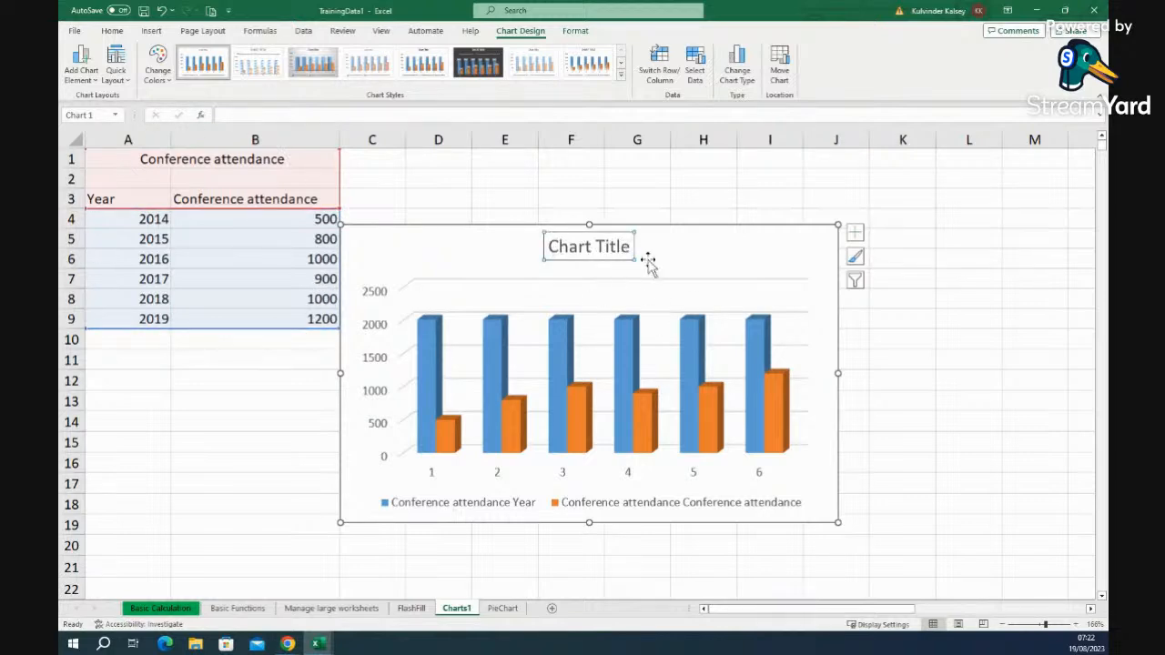
- Undo the old chart and insert a 3-D Clustered Column chart from A3:B9
click(161, 10)
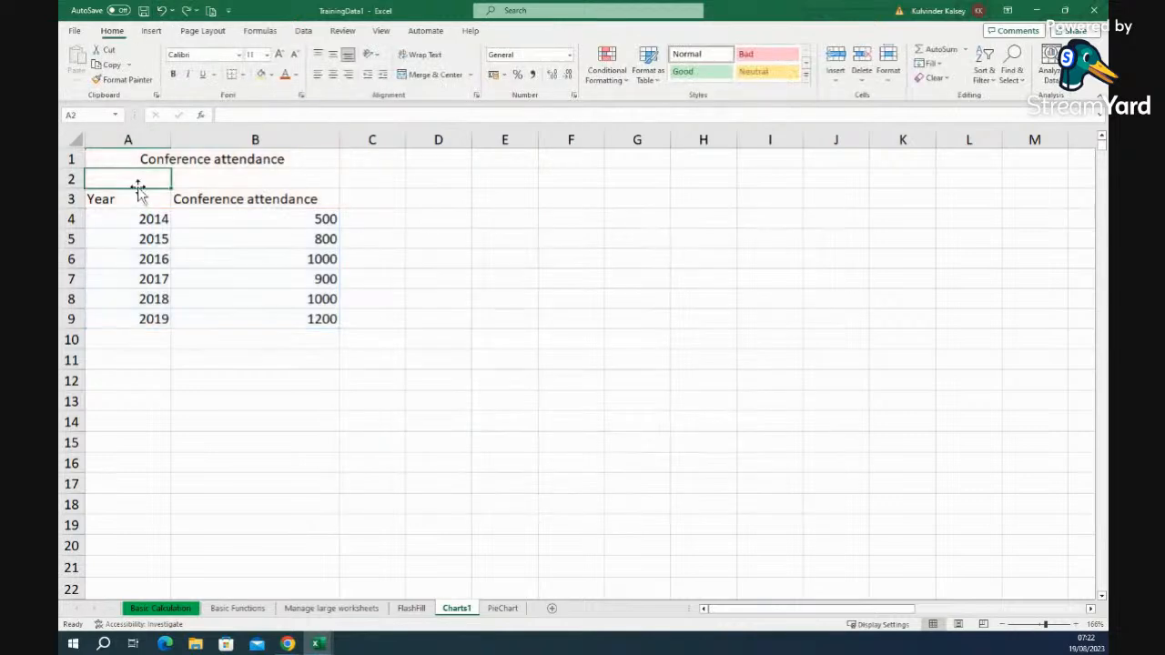
drag(118, 200, 270, 315)
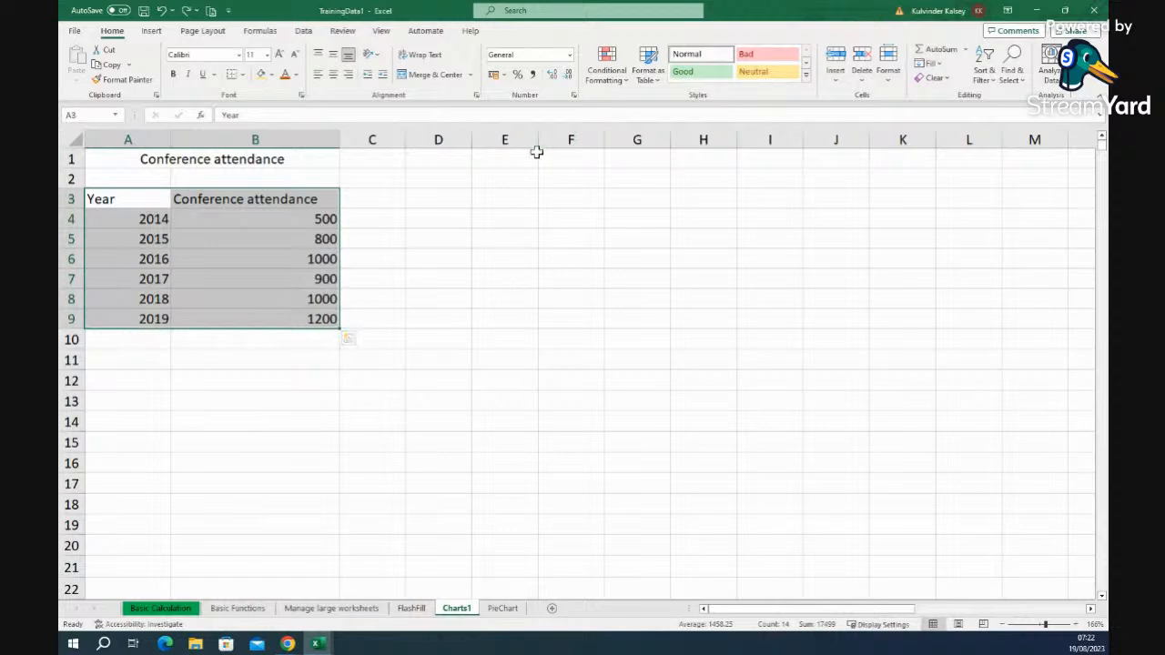
click(157, 33)
click(492, 53)
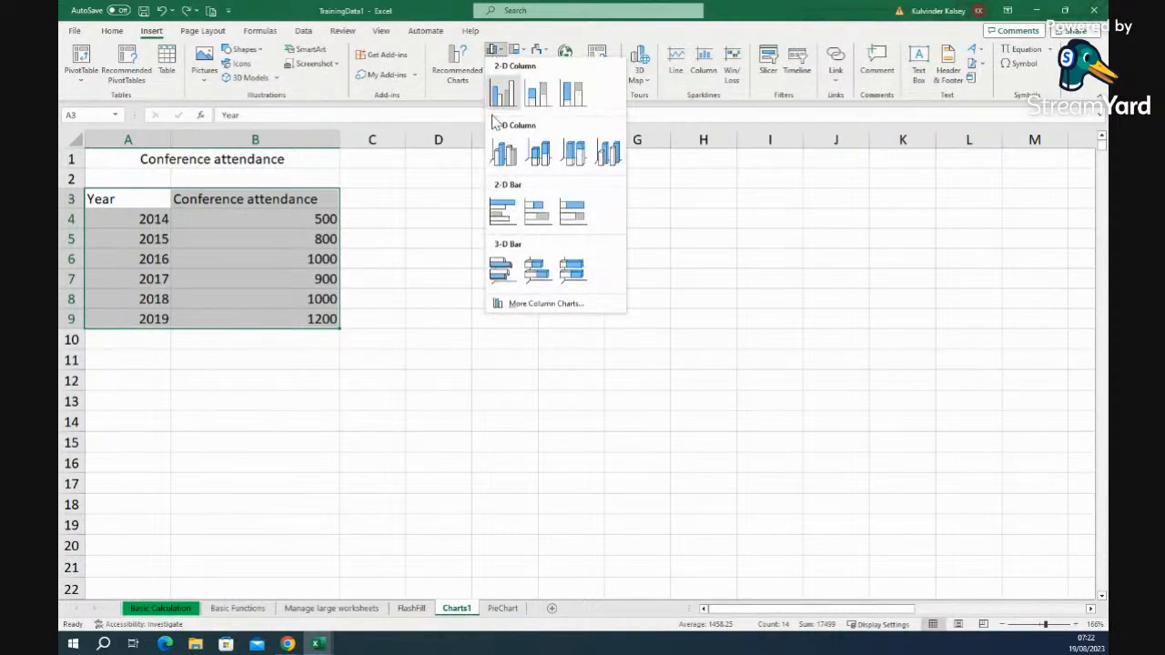
click(506, 157)
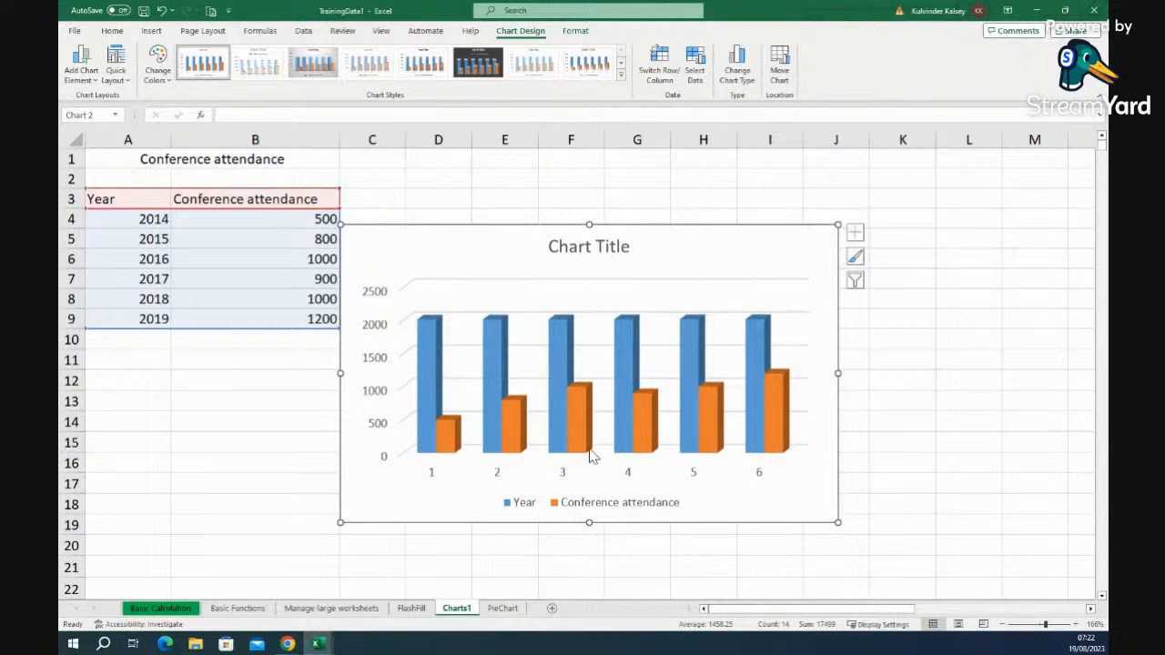
- Replace the placeholder chart title with 'Conference attendance'
click(601, 252)
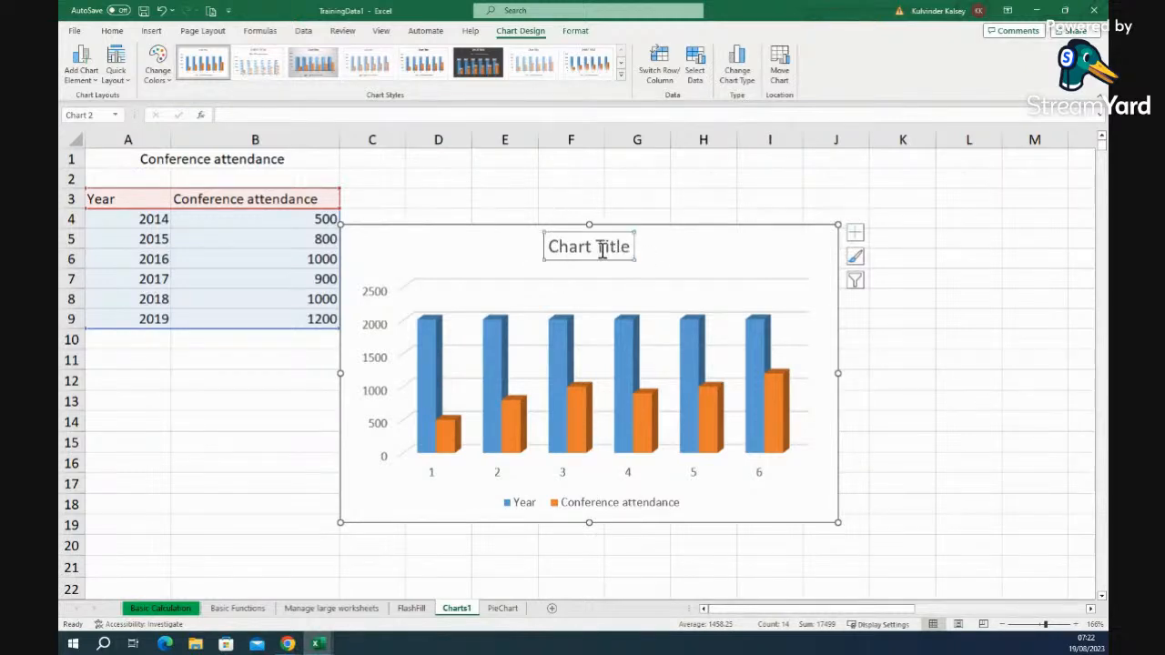
click(559, 246)
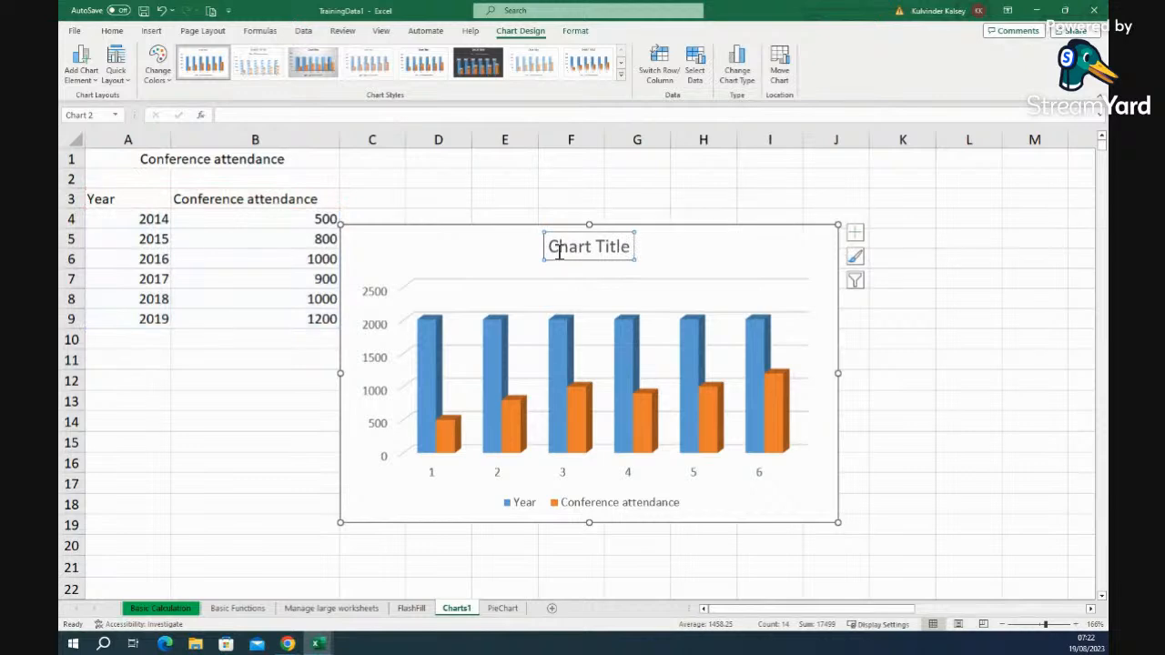
drag(549, 247, 628, 252)
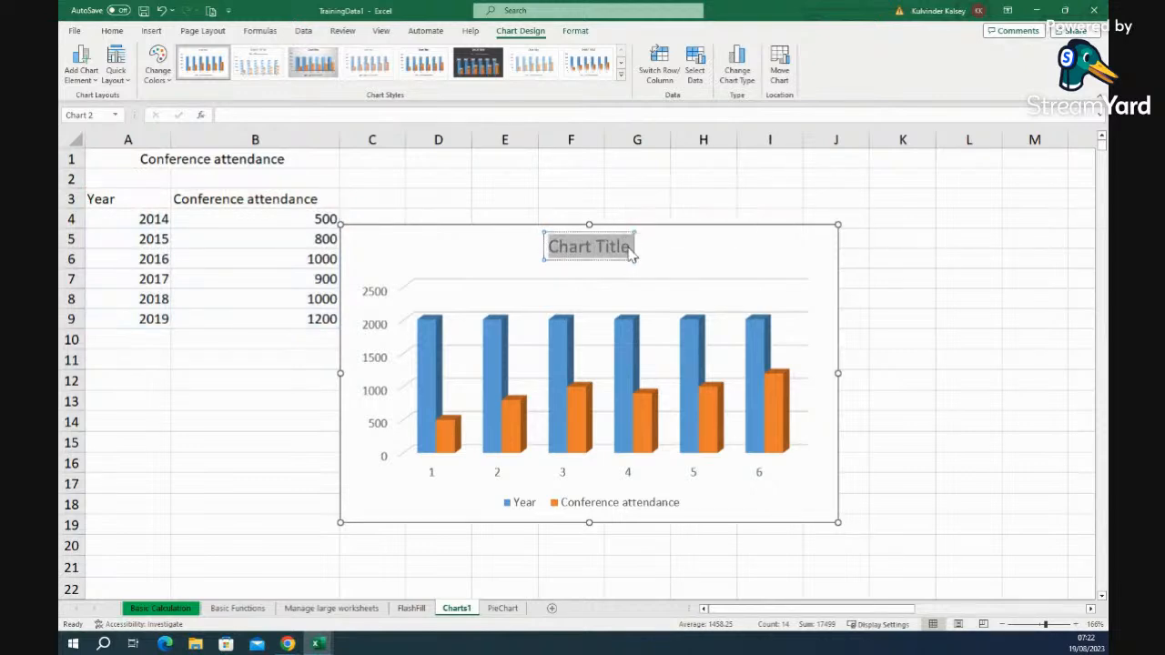
text(Con)
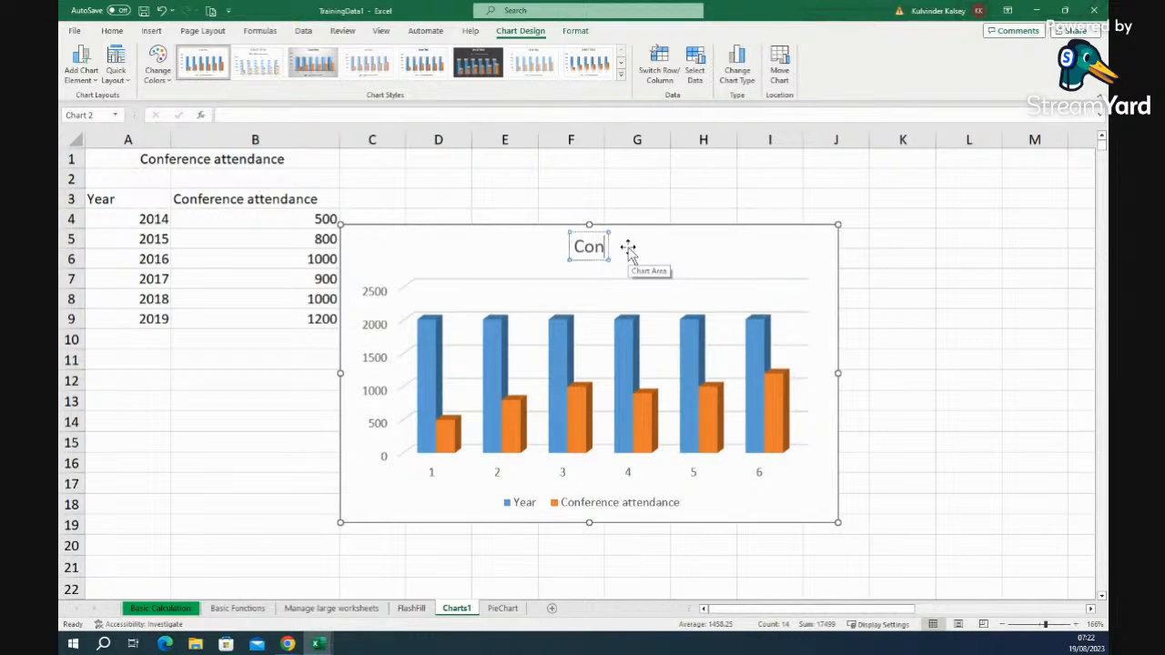
text(fre)
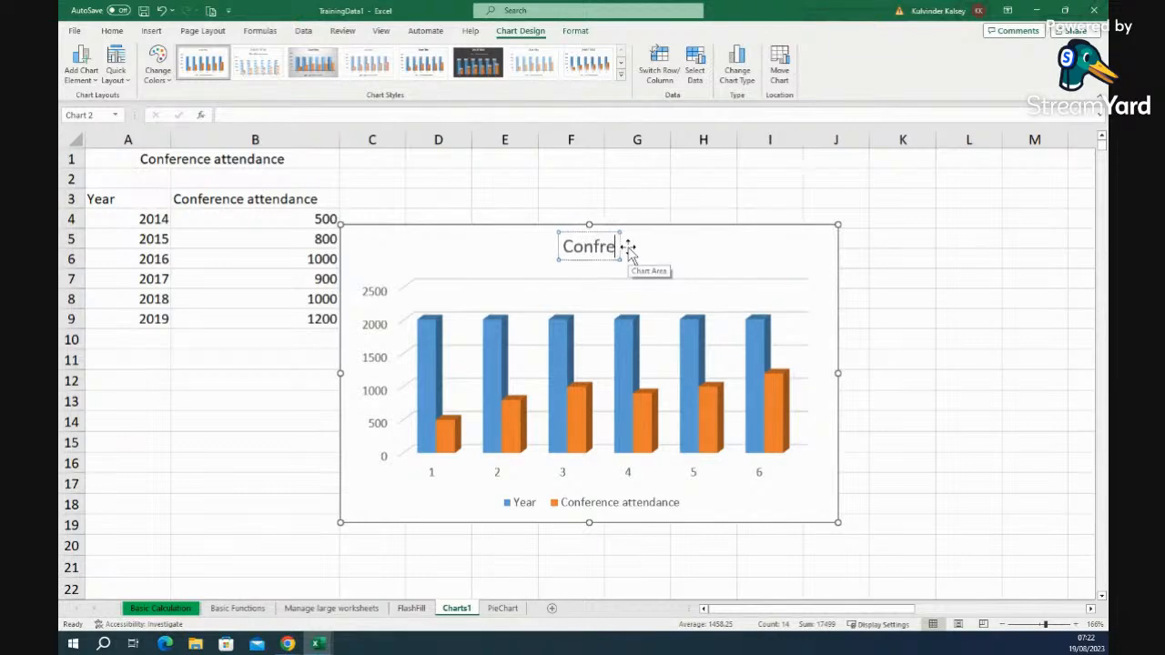
key(BackSpace)
key(BackSpace)
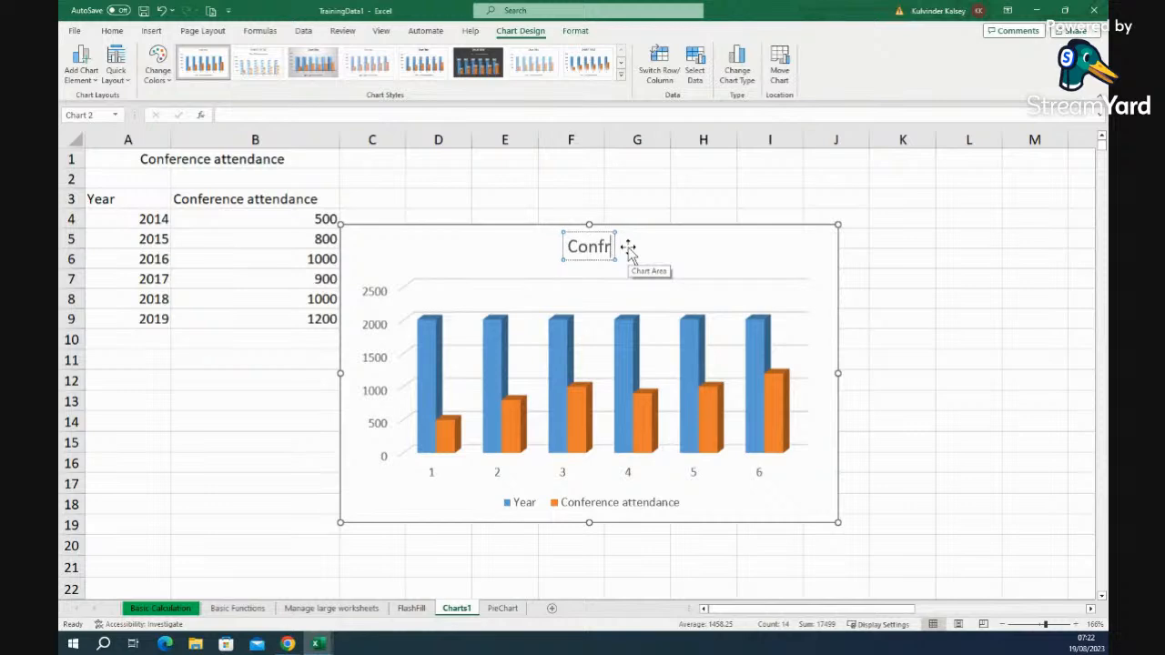
text(ere)
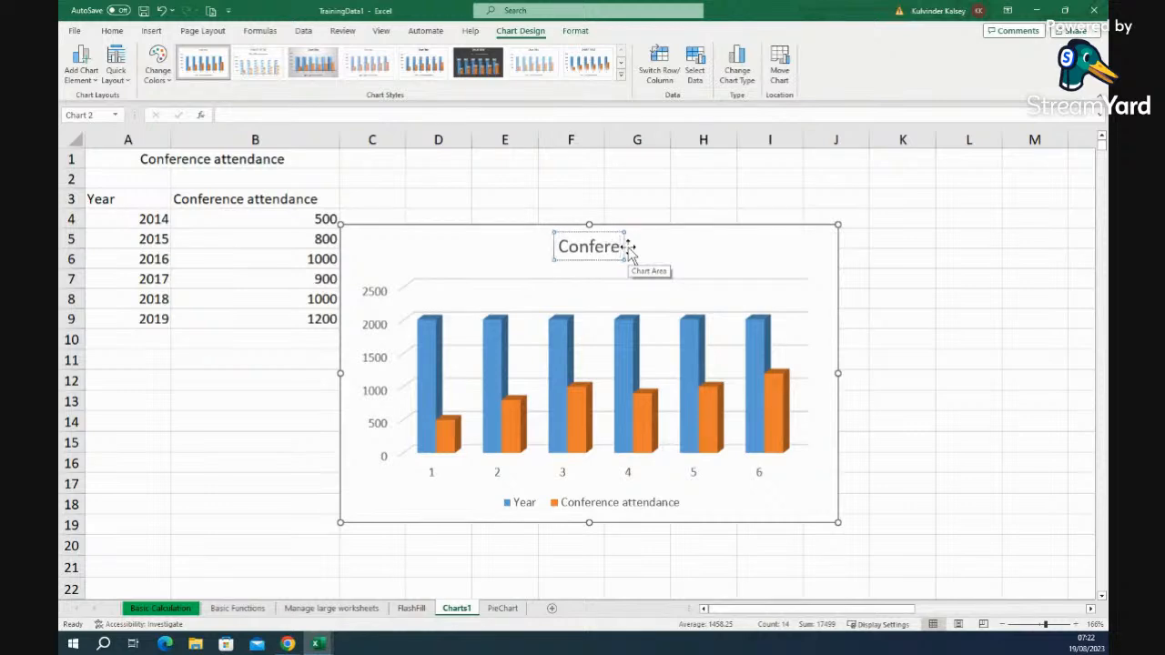
text(nc)
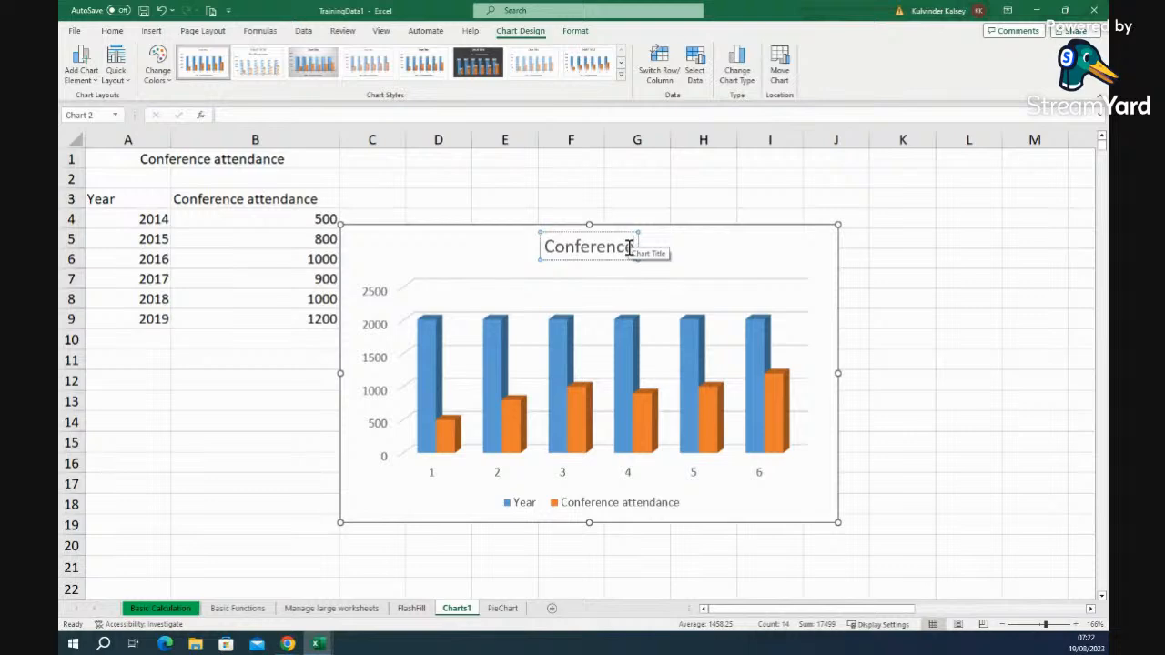
text(e )
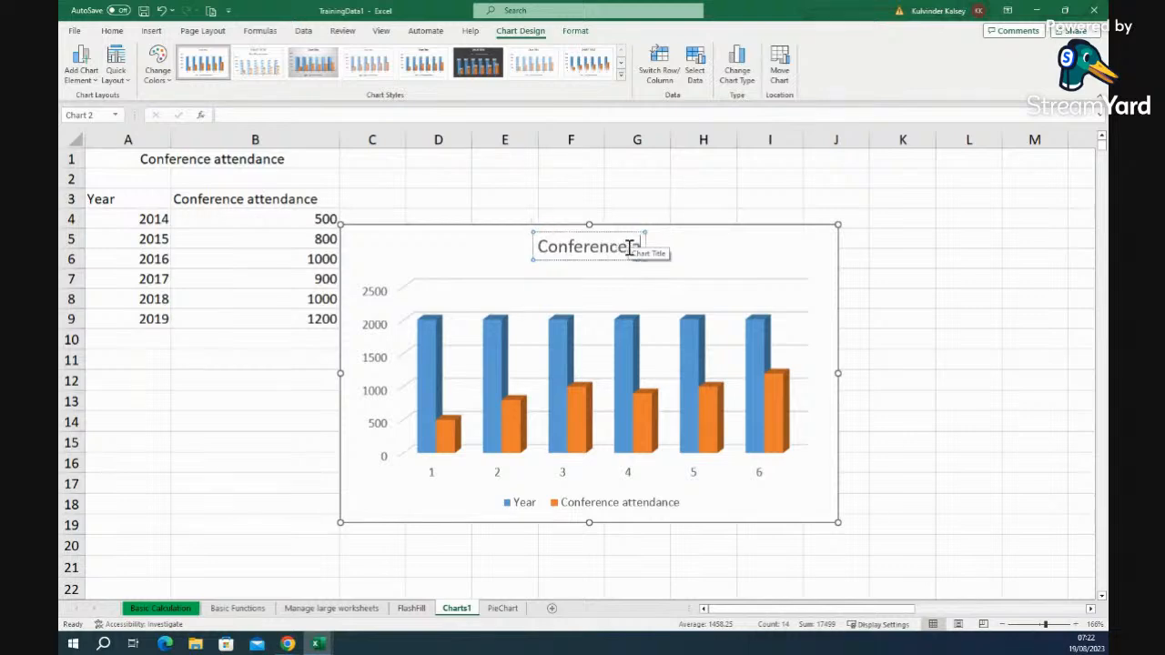
text(attendance)
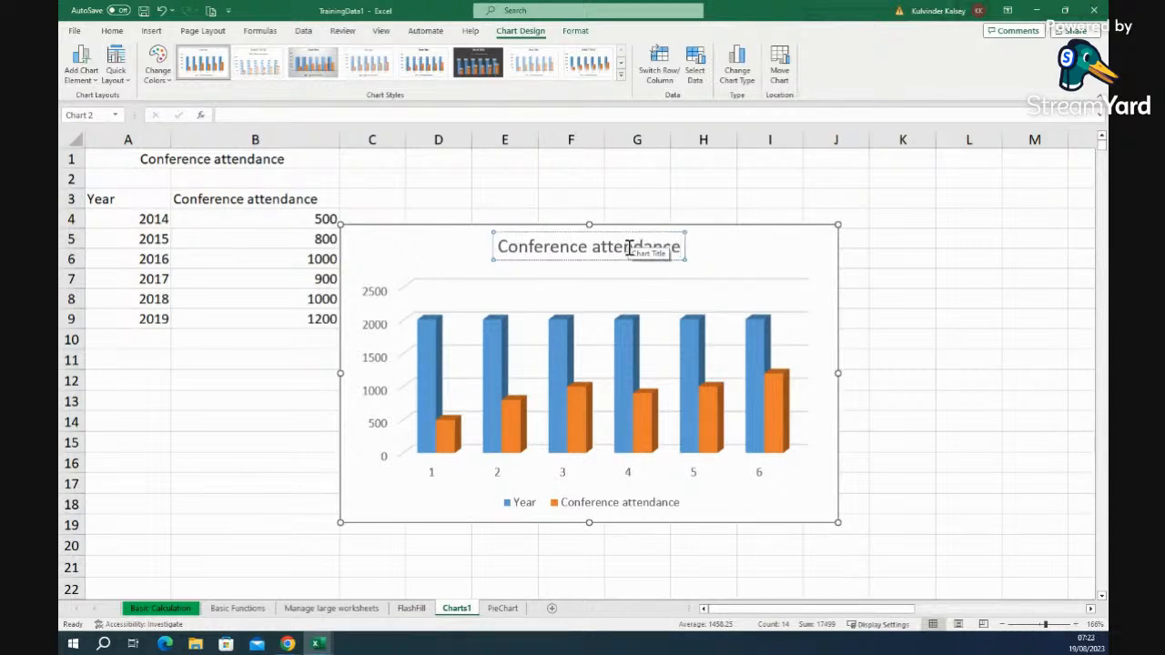
- Add data labels showing 2014–2019 to the Year series and browse the chart's style colours
click(978, 342)
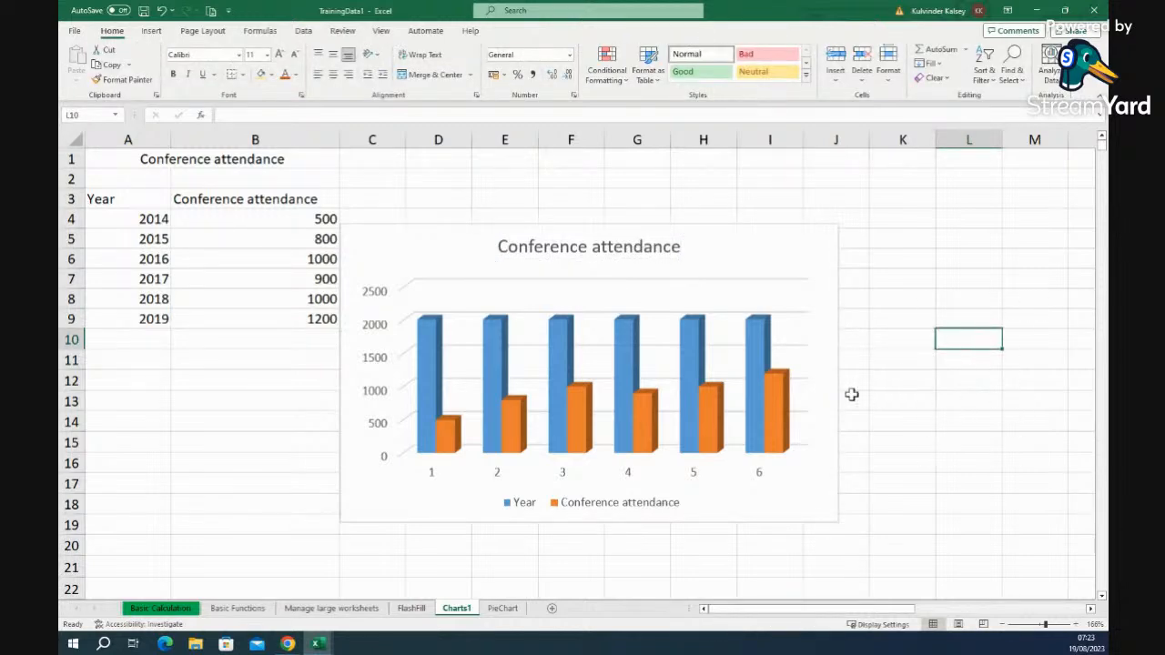
click(494, 366)
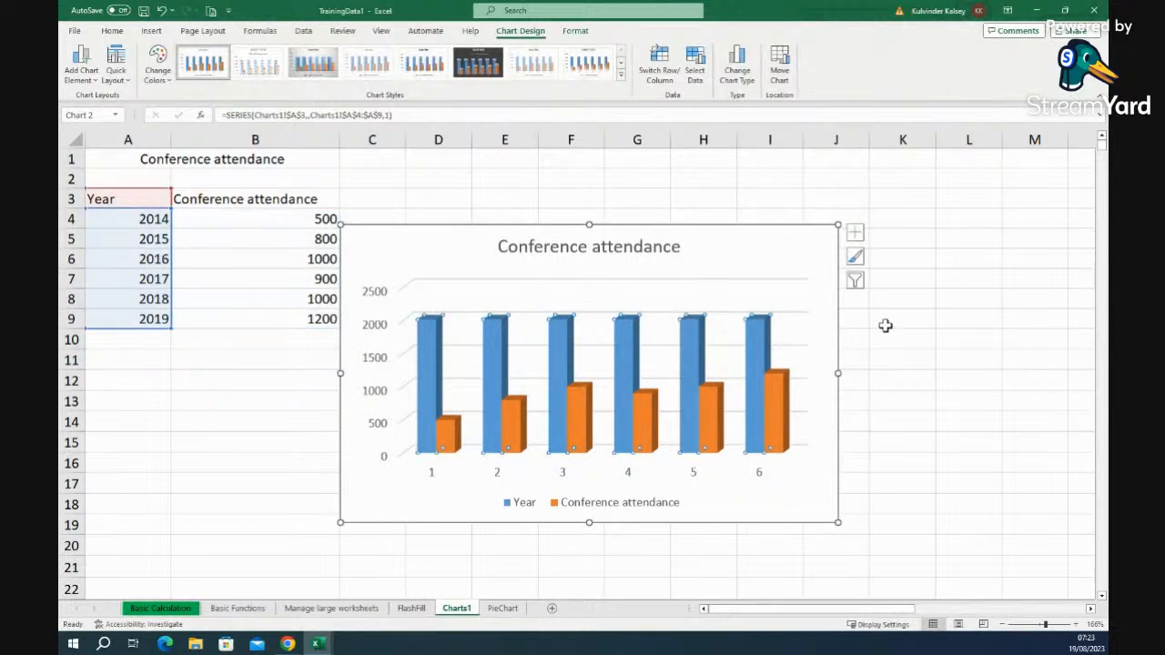
click(856, 234)
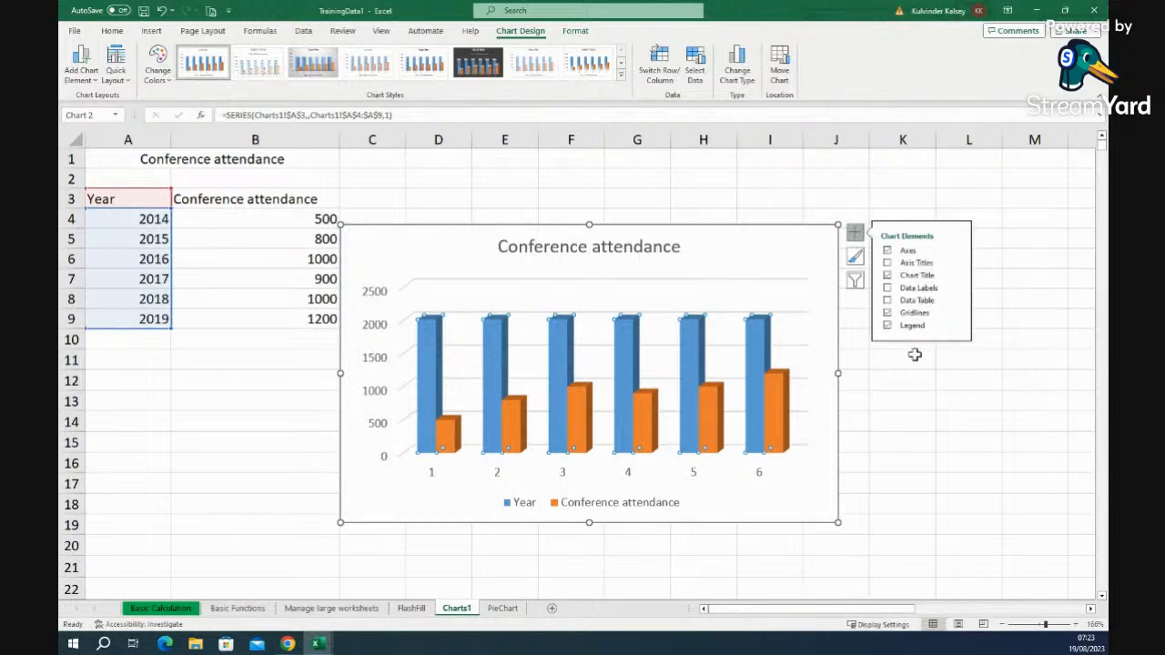
click(908, 290)
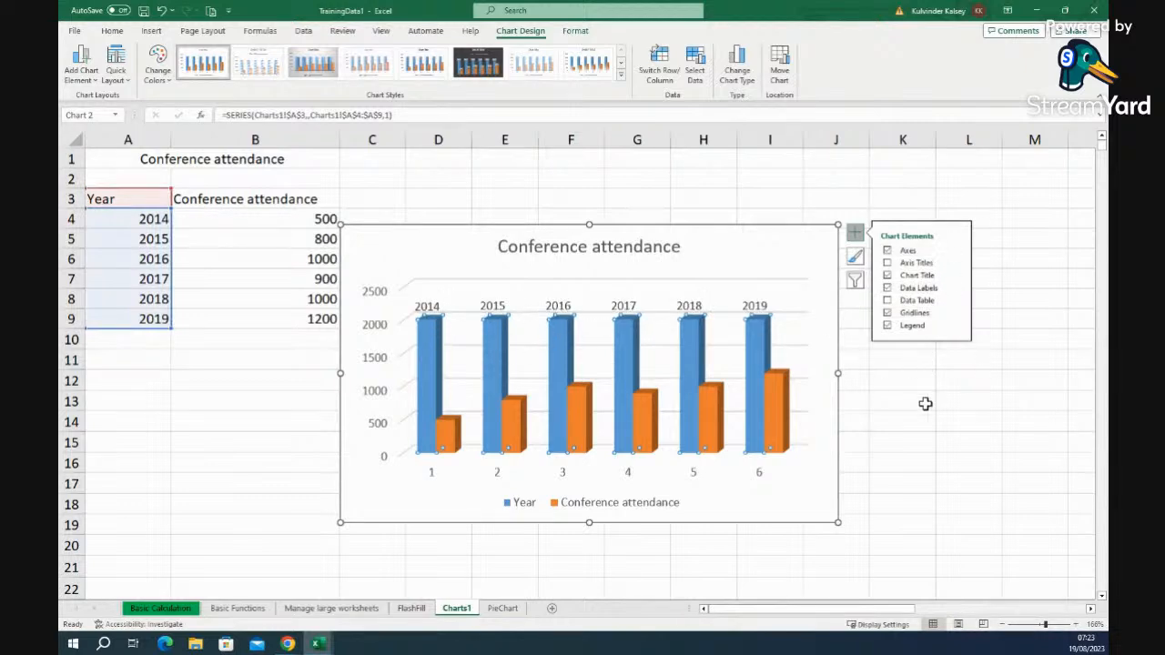
click(856, 257)
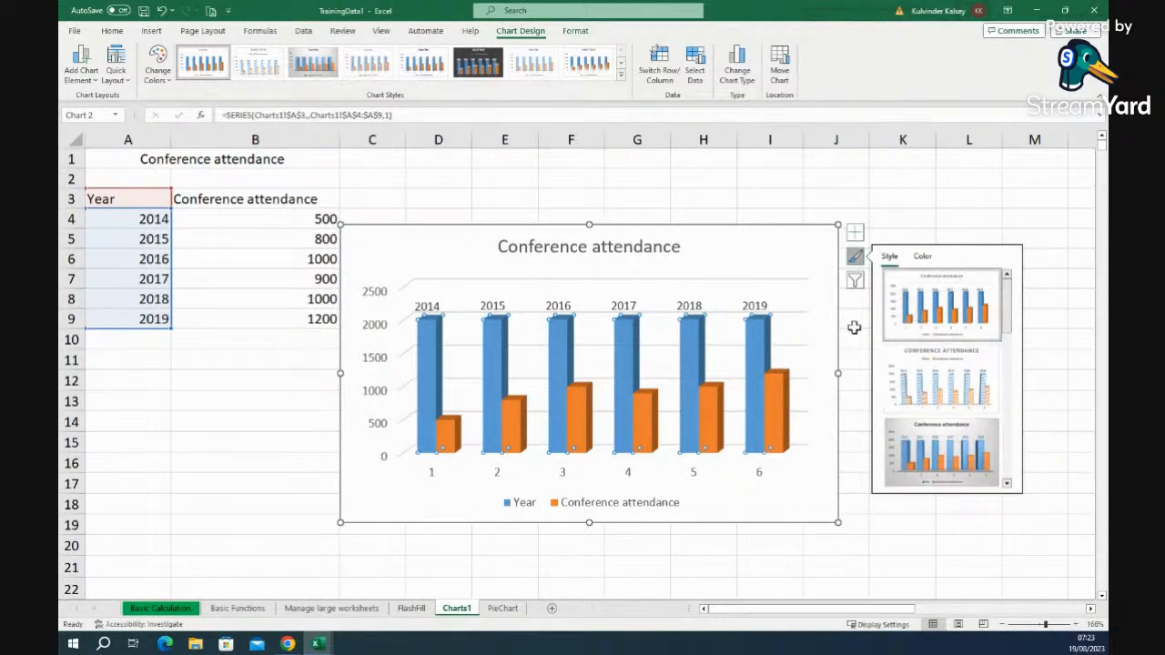
click(922, 256)
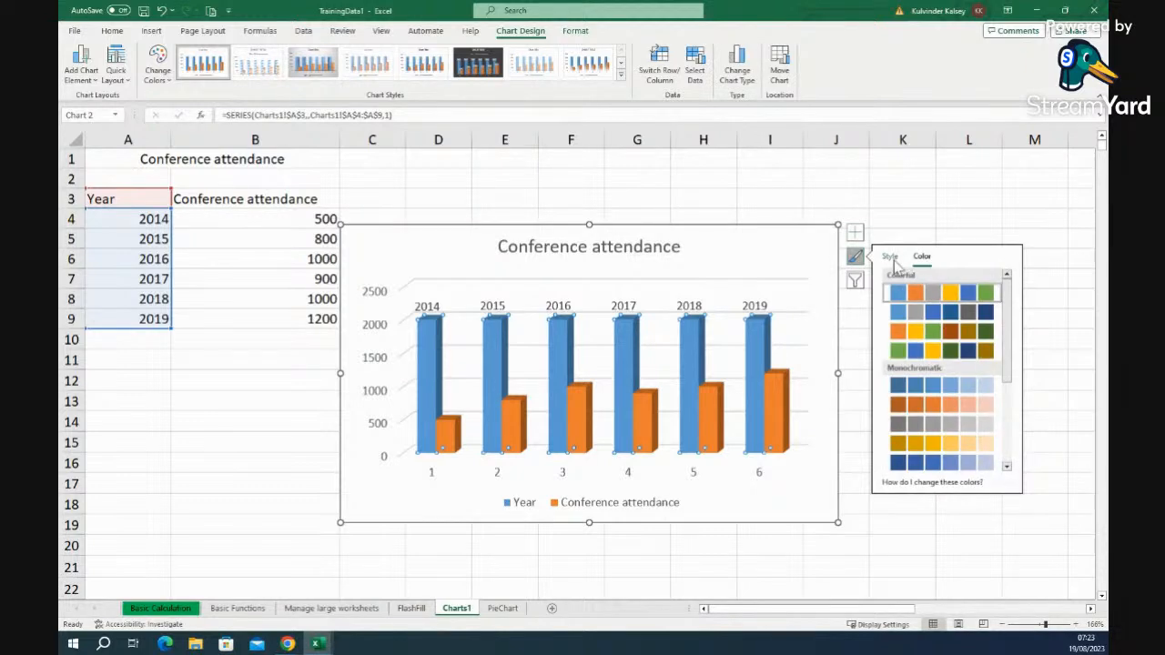
click(855, 338)
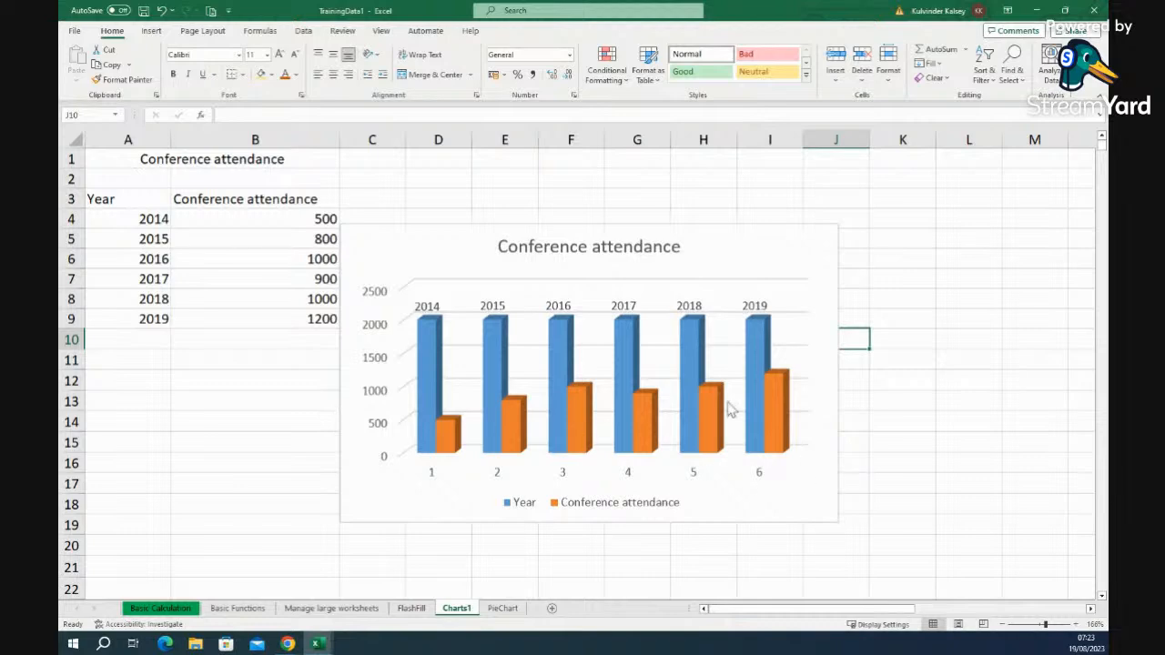
- On PieChart, insert a 3-D Pie chart of Cake Sales A3:D6 and move it right of the table
click(503, 609)
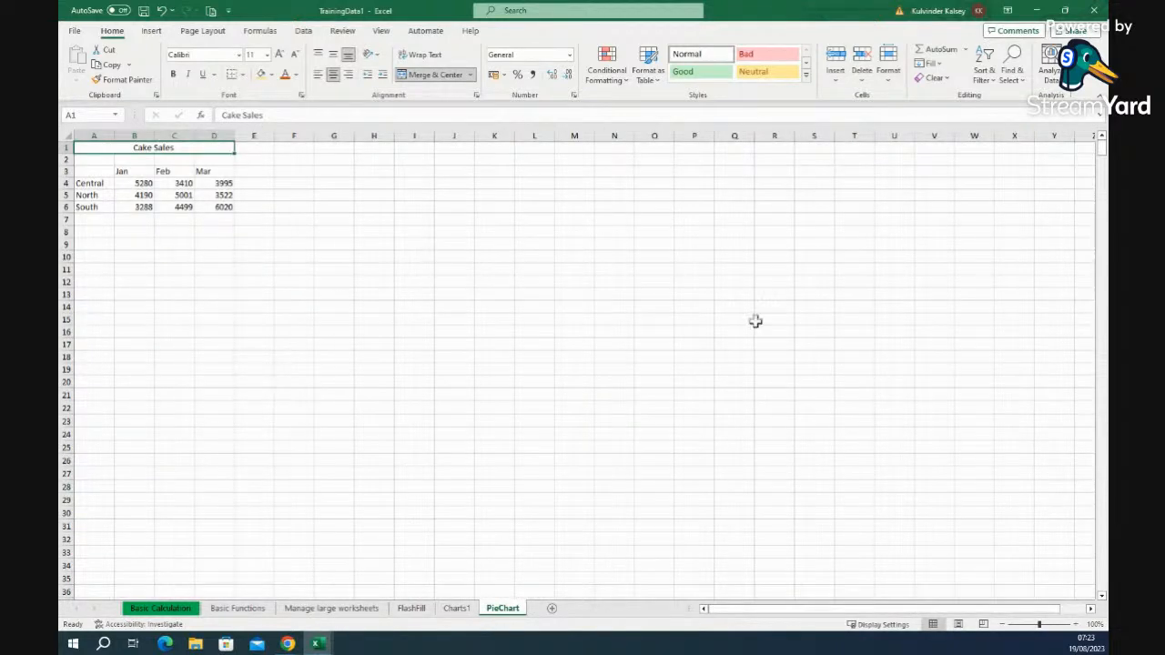
drag(1039, 624, 1048, 625)
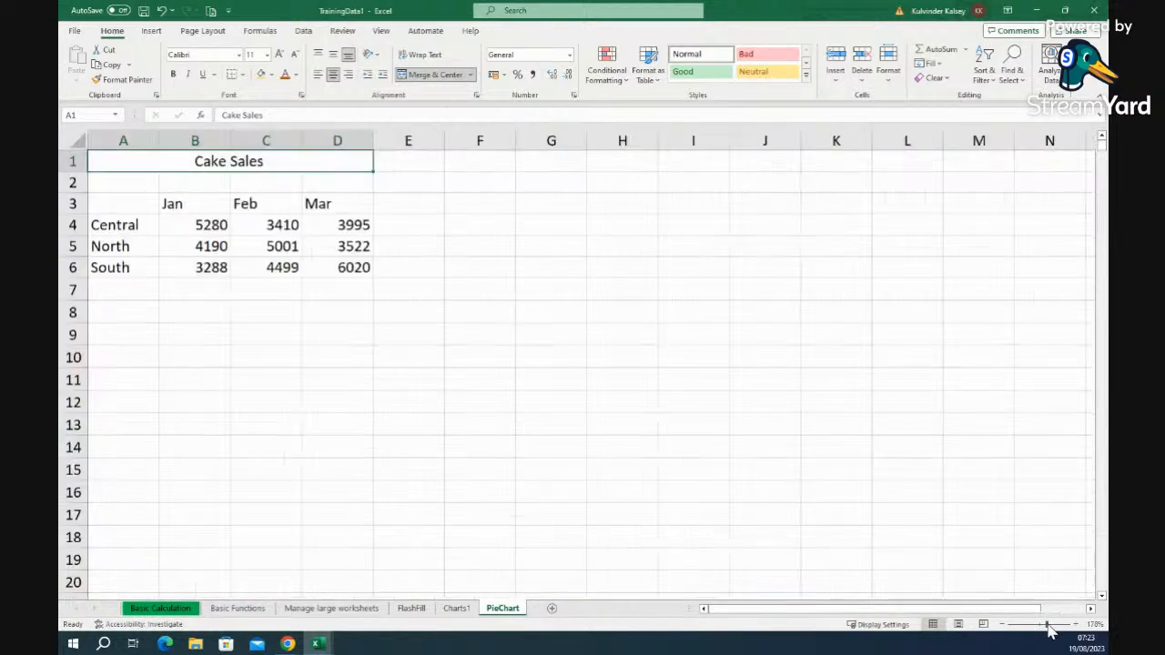
drag(122, 204, 322, 266)
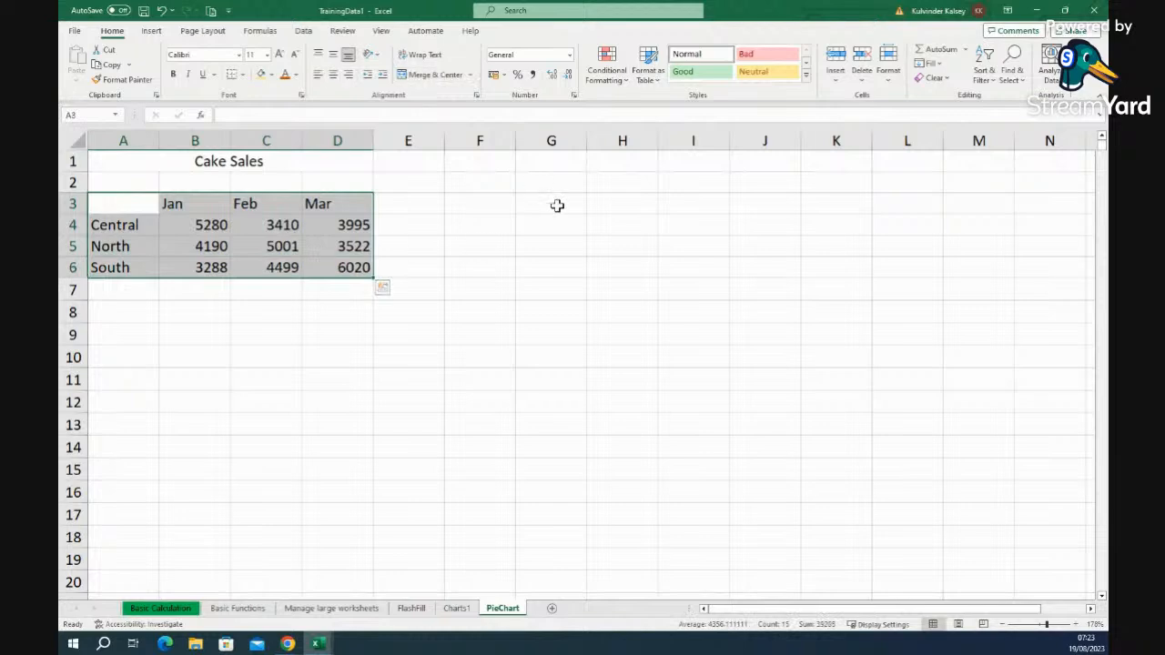
click(151, 30)
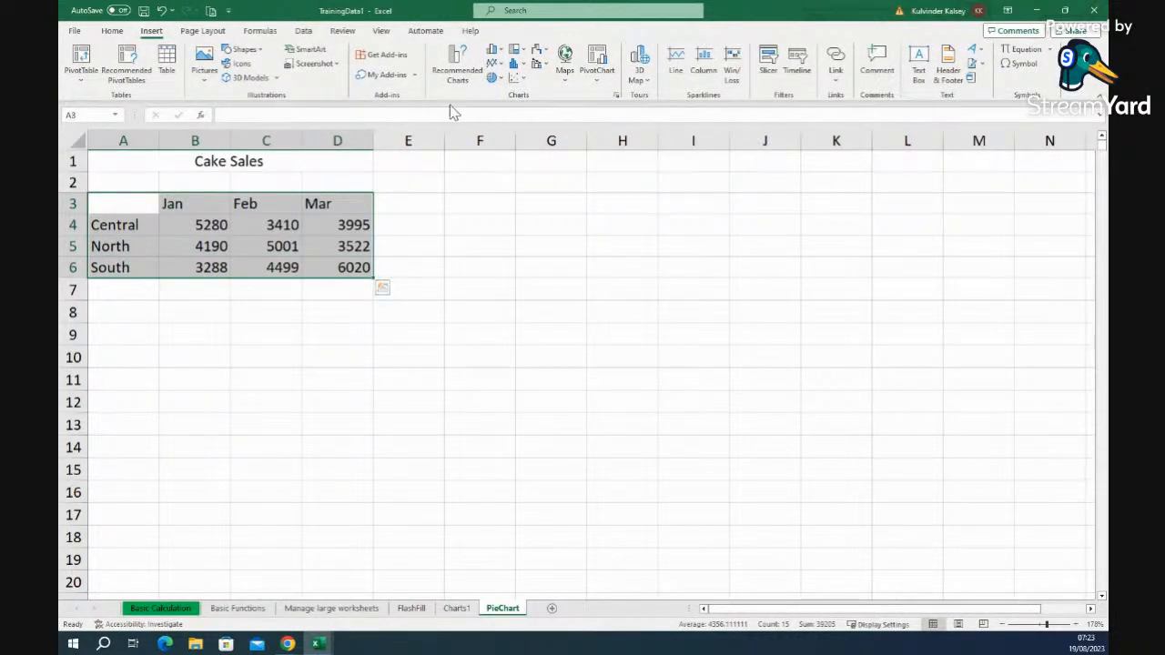
click(495, 81)
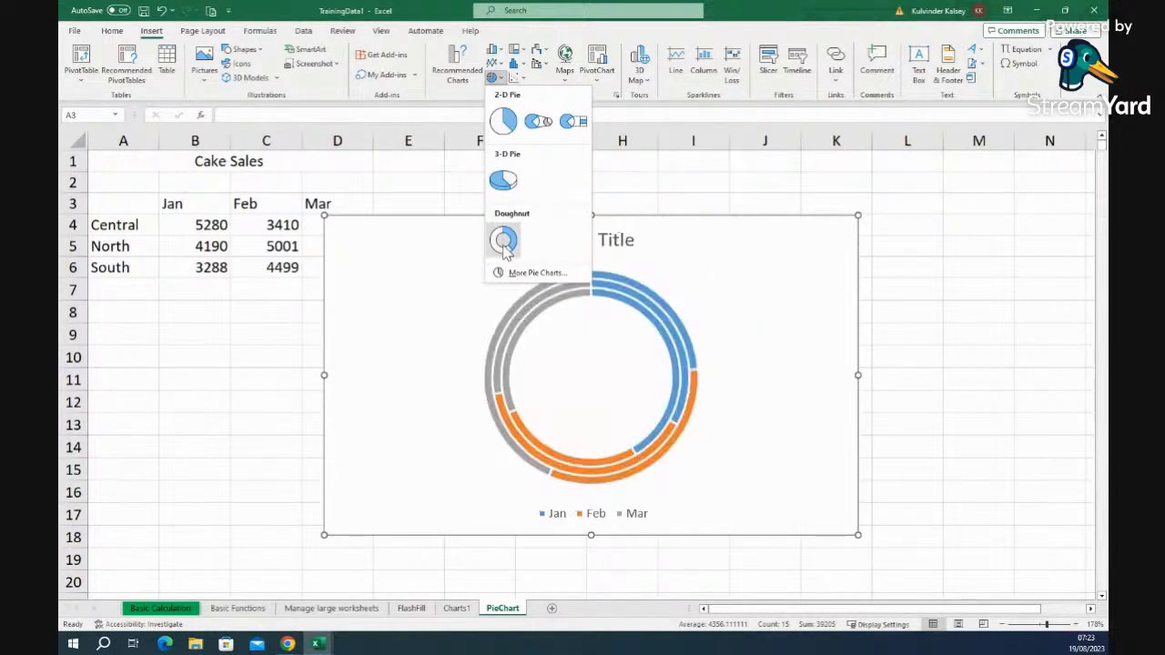
click(504, 181)
mouse_move(712, 252)
mouse_down()
mouse_move(821, 203)
mouse_move(807, 198)
mouse_up()
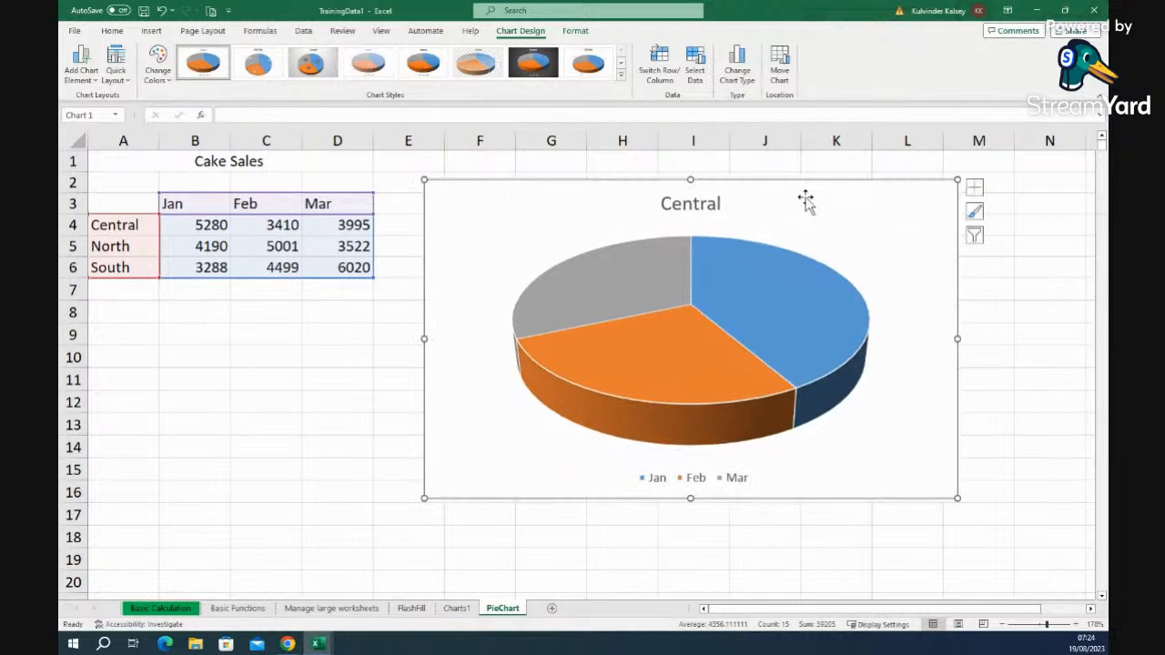
click(1004, 531)
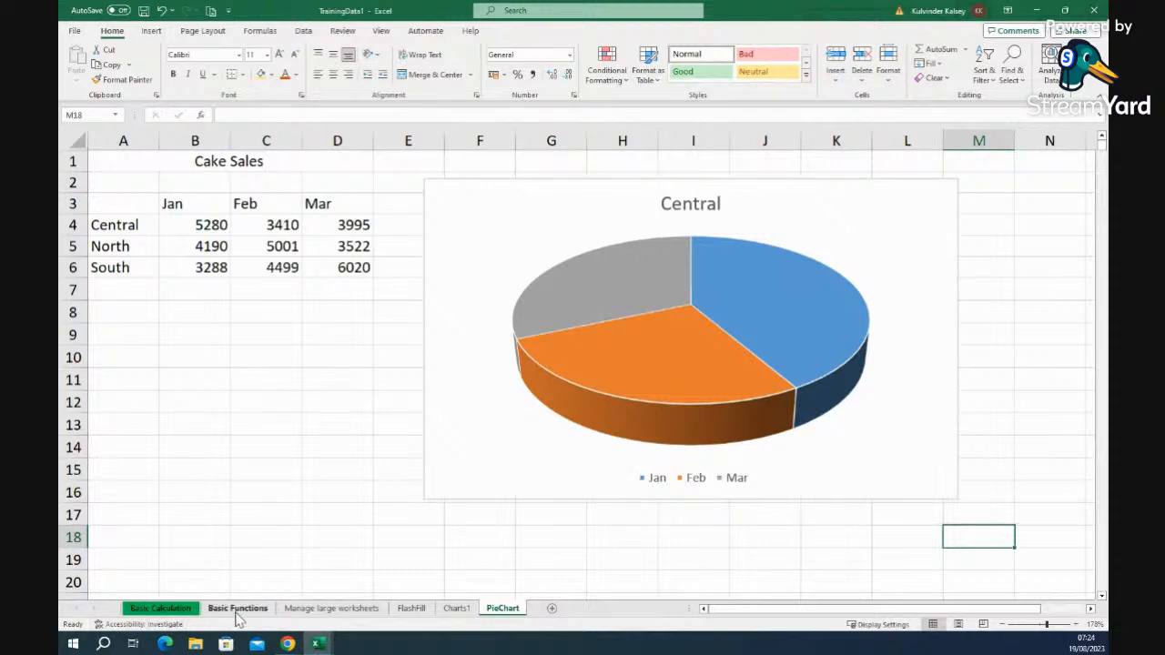
- Check the Manage large worksheets, FlashFill and Charts1 sheets, then return to PieChart
click(320, 609)
click(410, 608)
click(456, 608)
click(512, 610)
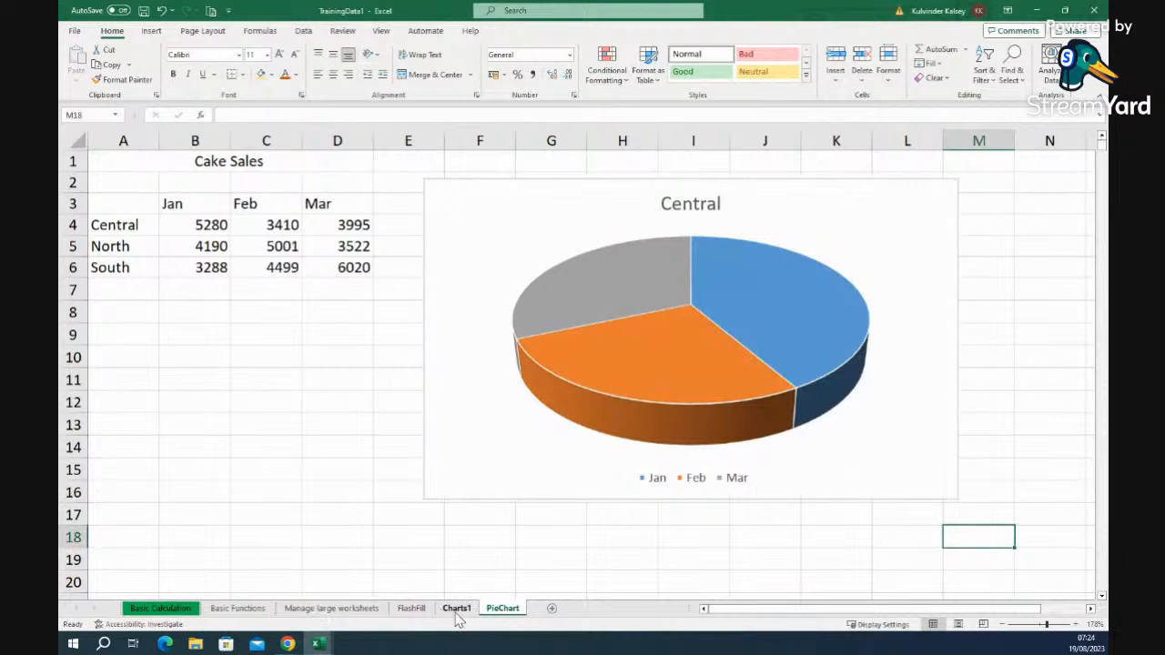